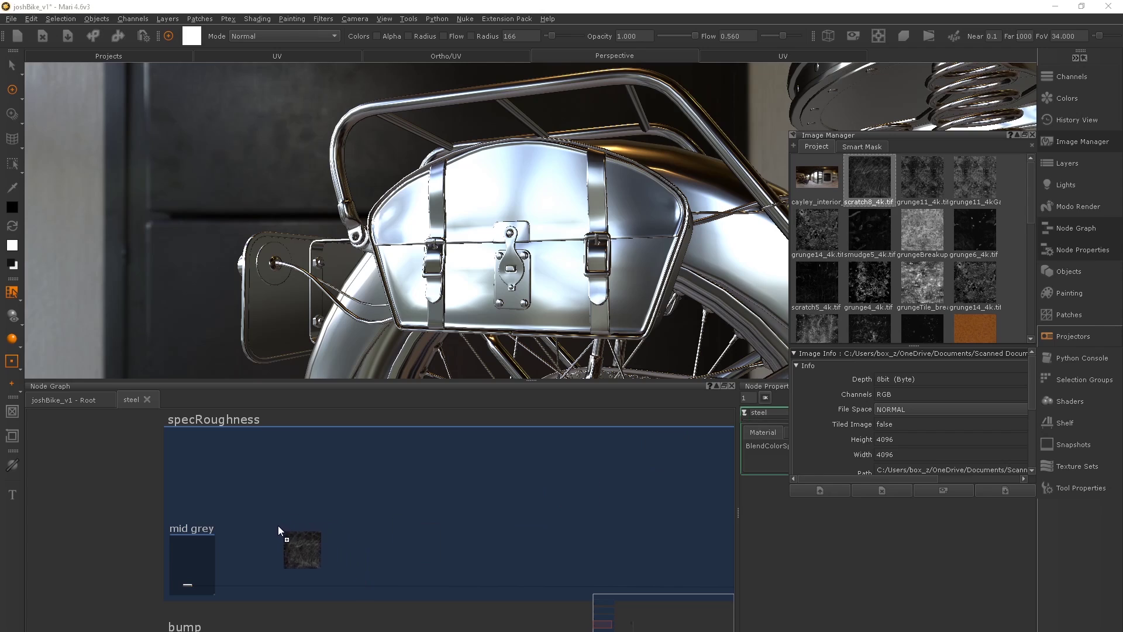
Place the scratch8_4k.tif image as a tiled node in the specRoughness group and insert a Merge node on the mid grey wire
middle_drag(283, 528, 402, 493)
scroll(381, 506, up, 3)
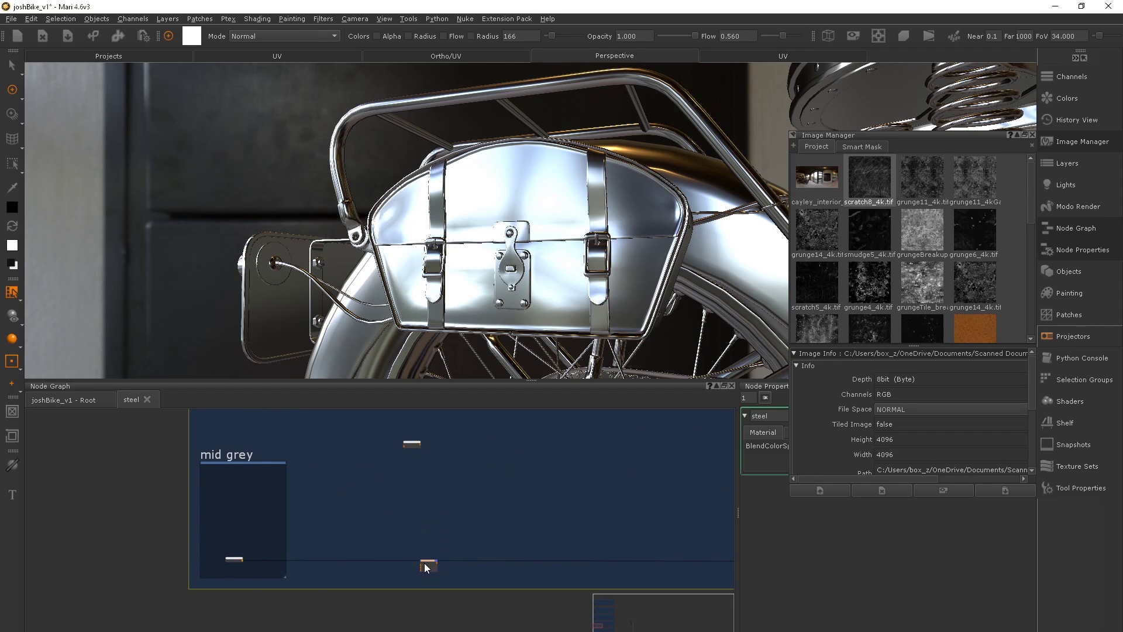
scroll(423, 562, up, 3)
key(space)
drag(534, 157, 489, 257)
ctrl+middle_drag(489, 258, 272, 221)
drag(269, 212, 352, 296)
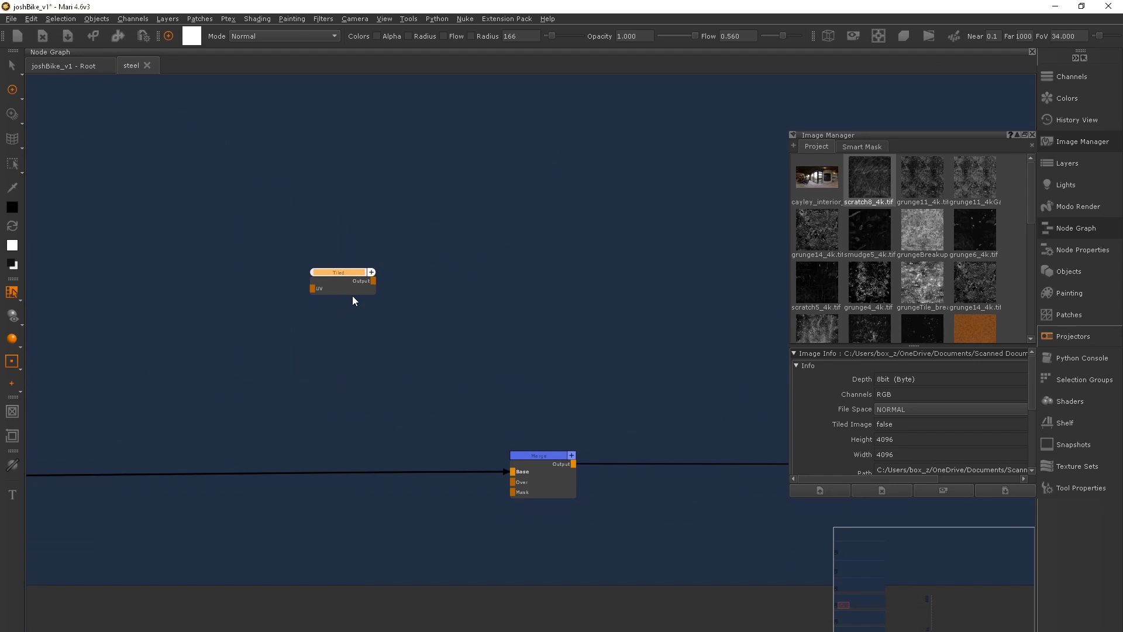
Rename the tiled scratch node as highFreqScratches
text(nhi)
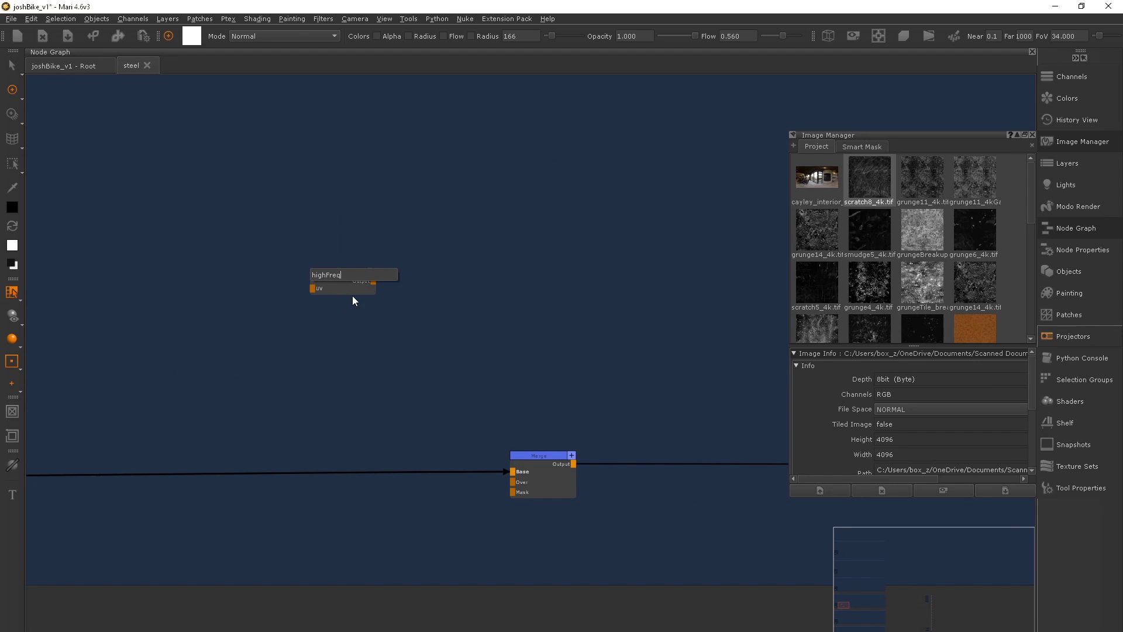
text(ghFreqScratchs)
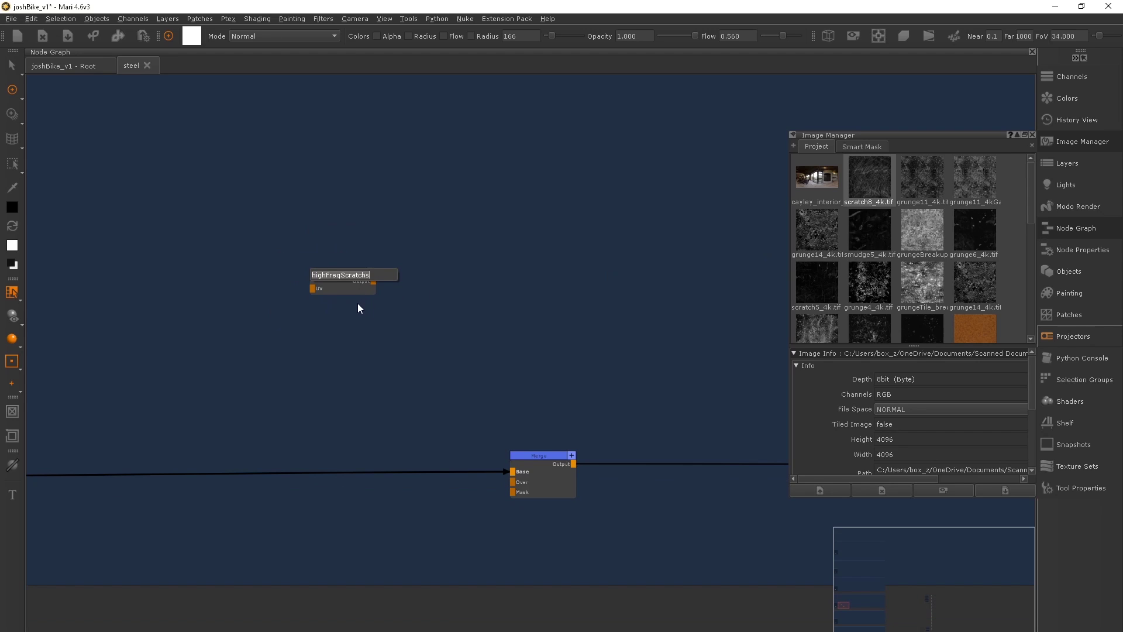
key(BackSpace)
key(Return)
Connect highFreqScratches to the Over input of the specRoughness Merge node and set the blend mode to Screen
drag(374, 283, 514, 481)
double_click(527, 461)
click(292, 446)
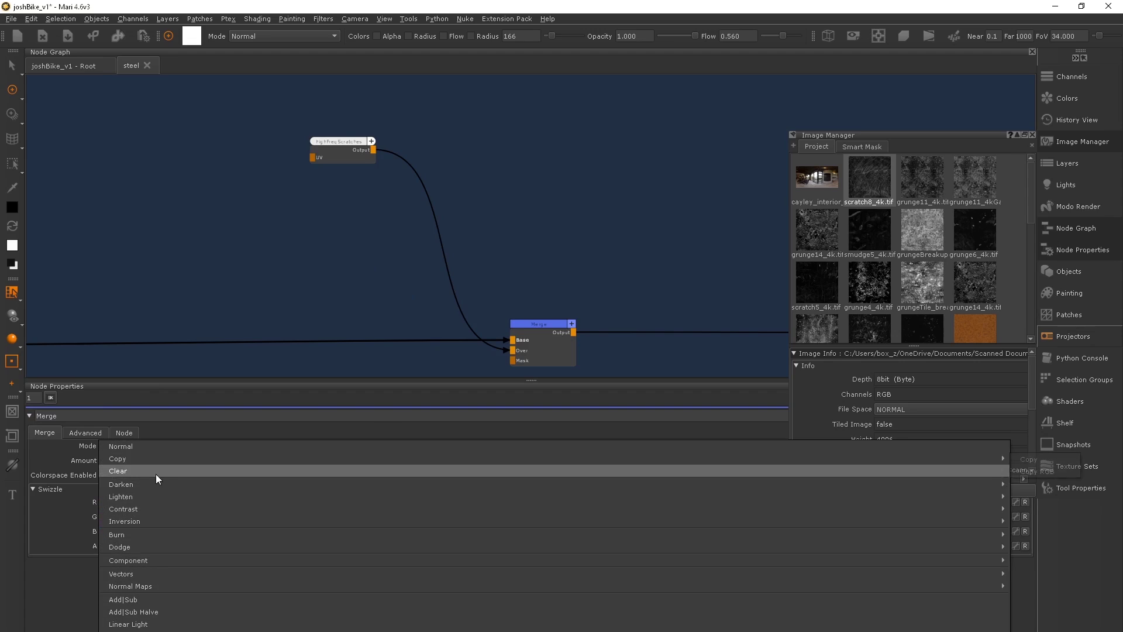
click(198, 495)
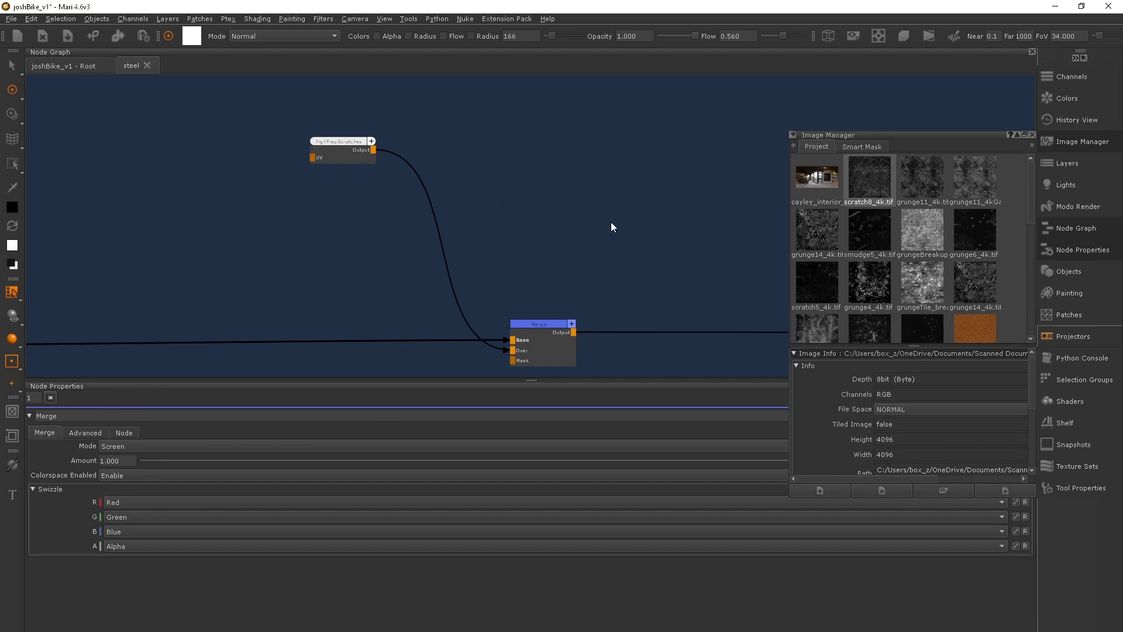
key(space)
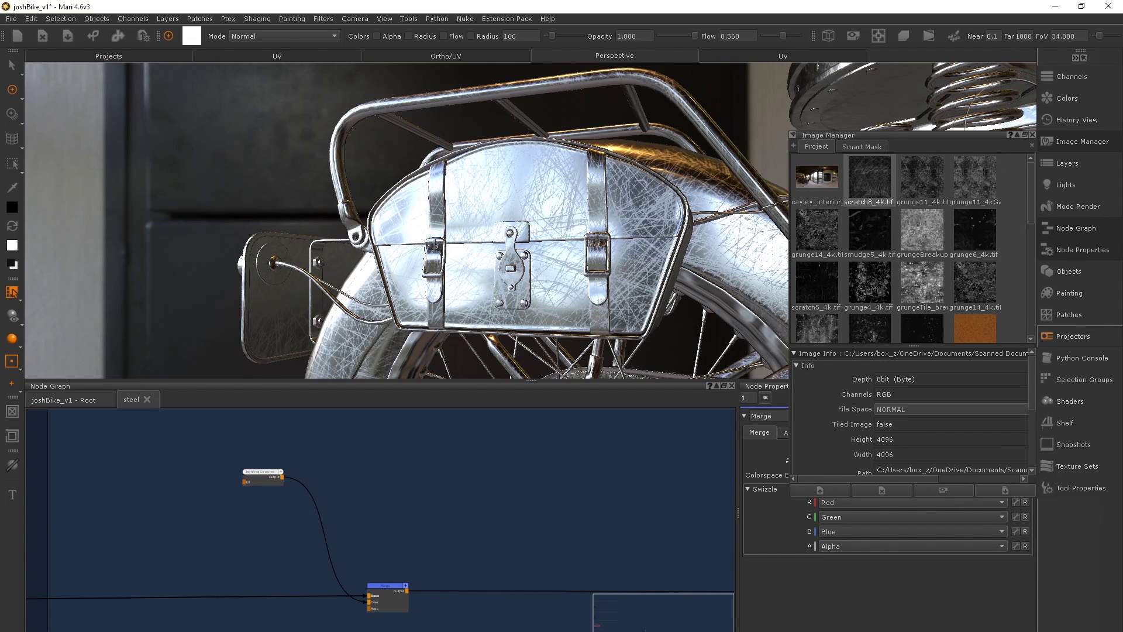
Close the image library and set the highFreqScratches U and V repeat to 7
click(1033, 135)
click(264, 475)
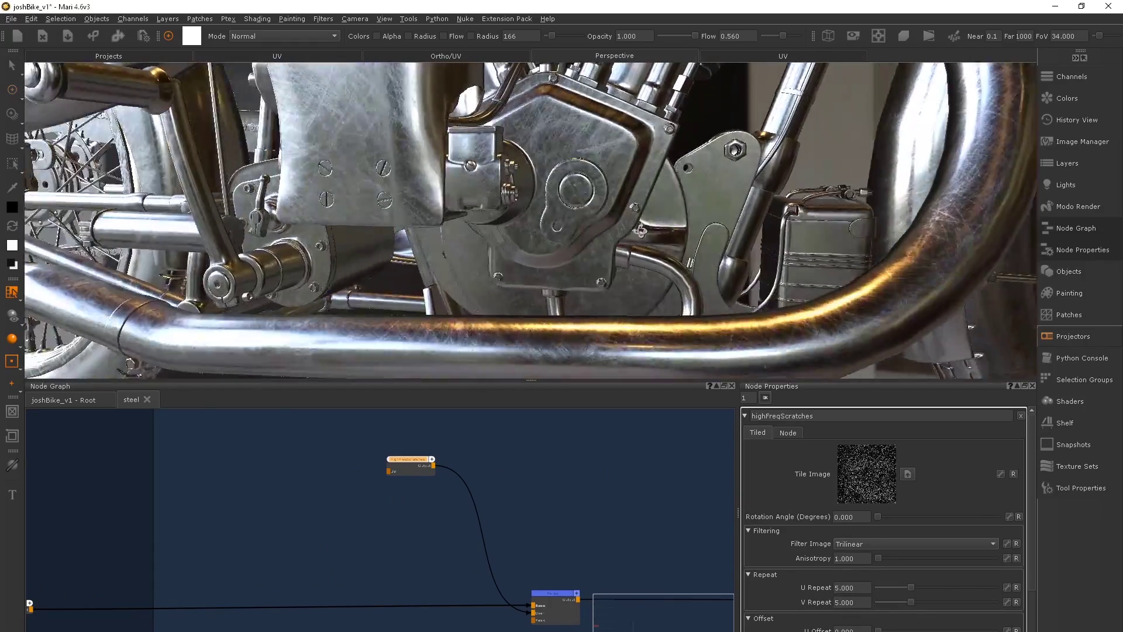
double_click(846, 587)
text(7)
key(Return)
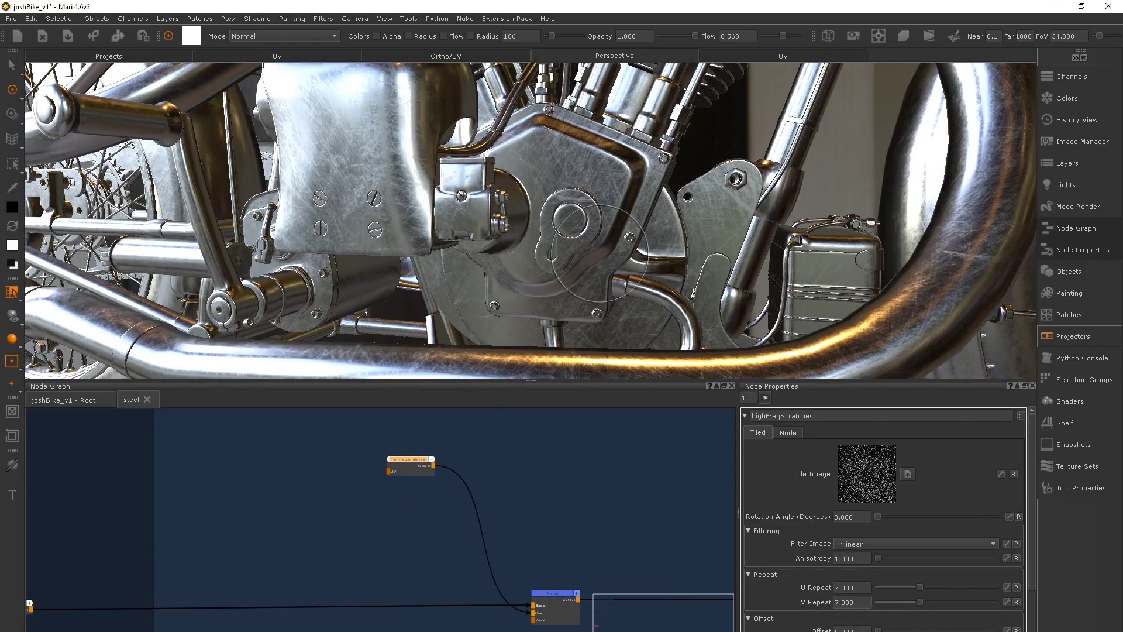
Lower the amount of the specRoughness Merge node to about 0.235
click(553, 596)
drag(1006, 461, 894, 461)
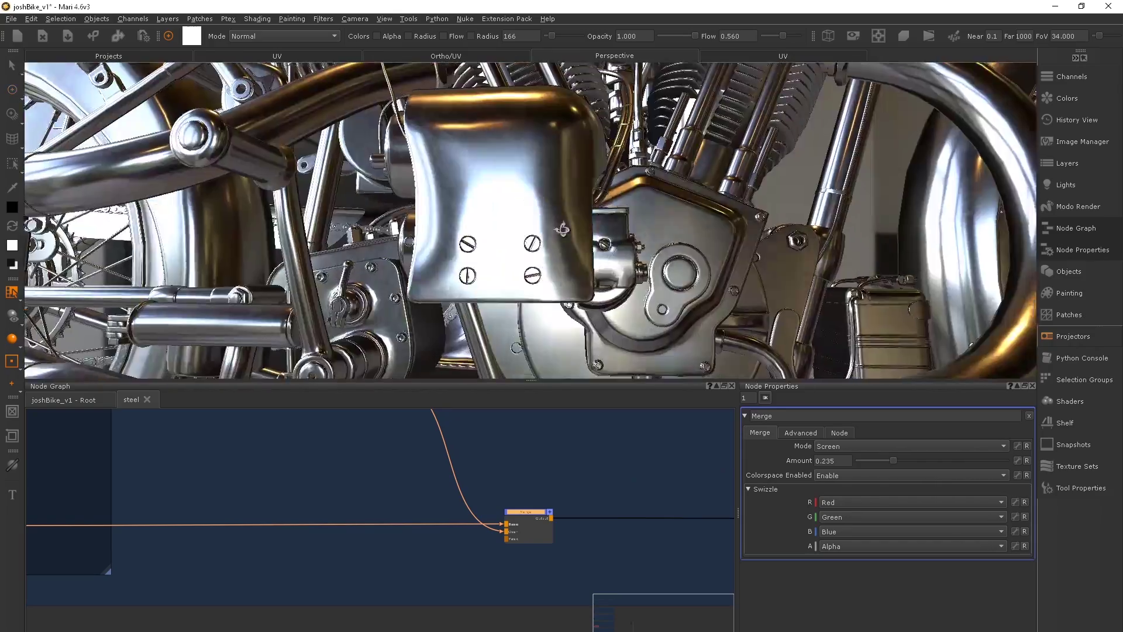
Move highFreqScratches into the diffColor1 group and route its output wire through a dot
scroll(410, 527, down, 3)
key(space)
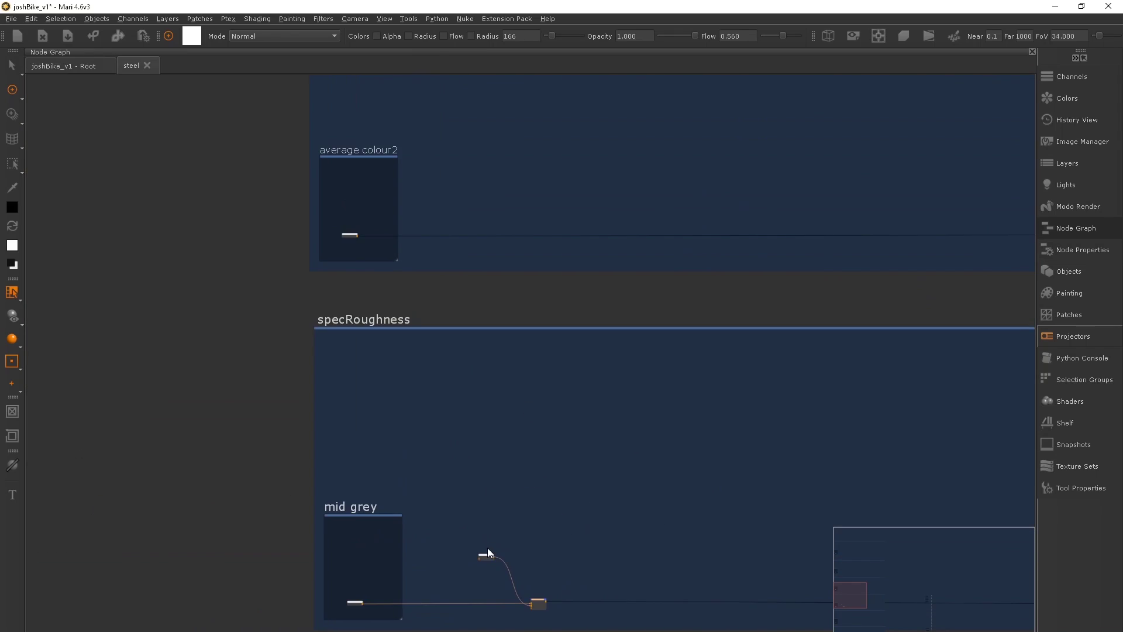
middle_drag(475, 117, 475, 478)
middle_drag(461, 218, 502, 494)
middle_drag(453, 118, 529, 287)
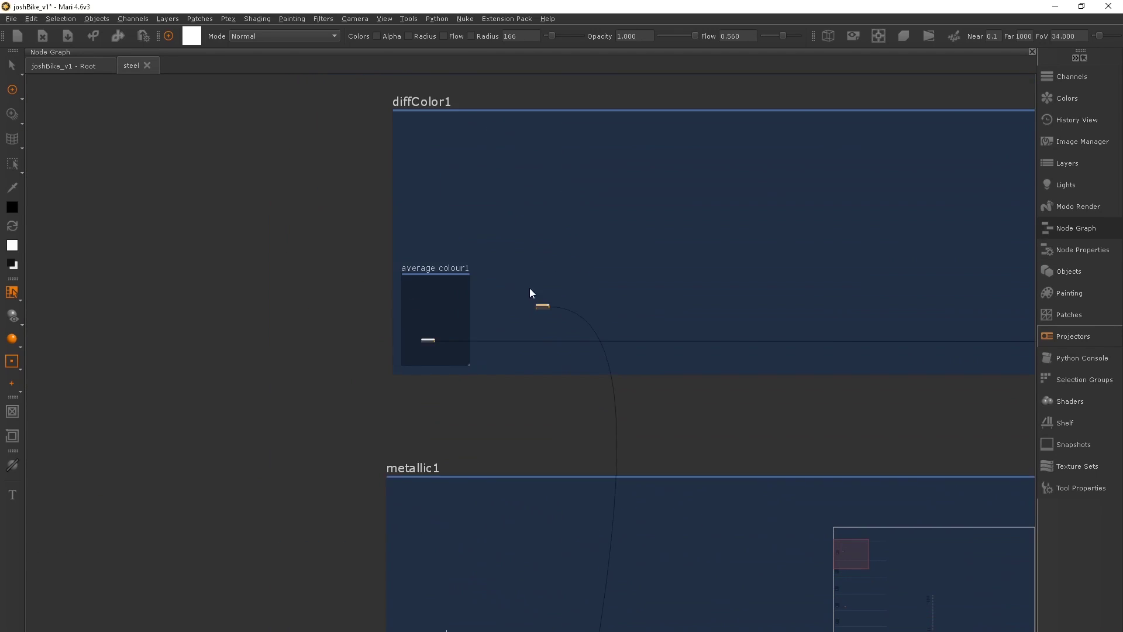
scroll(529, 288, up, 8)
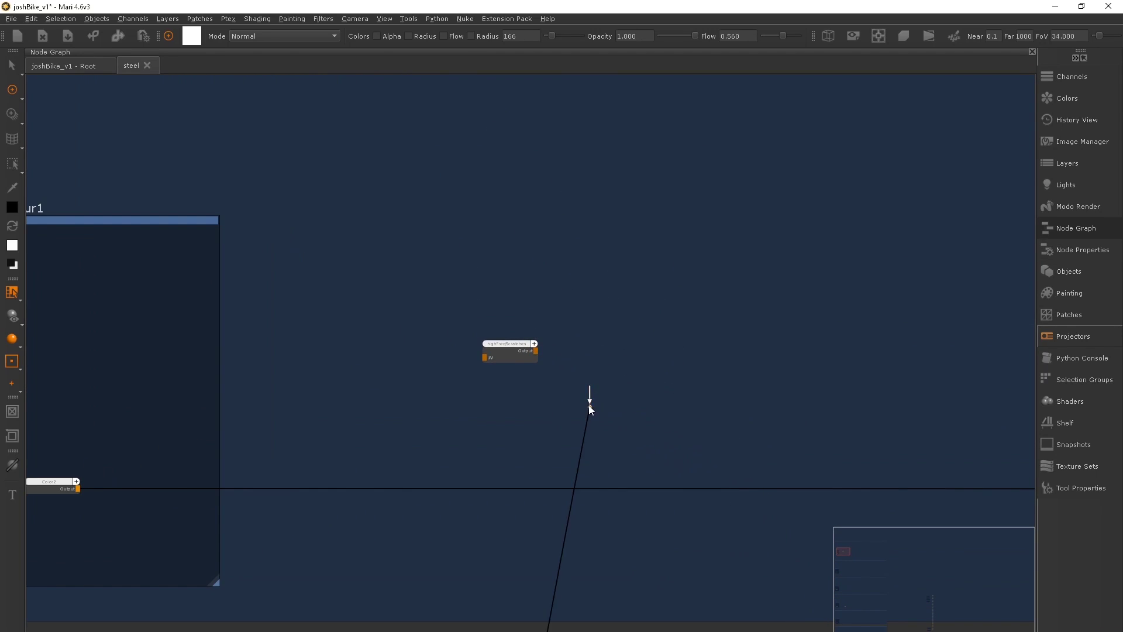
drag(589, 405, 536, 351)
middle_drag(708, 387, 531, 363)
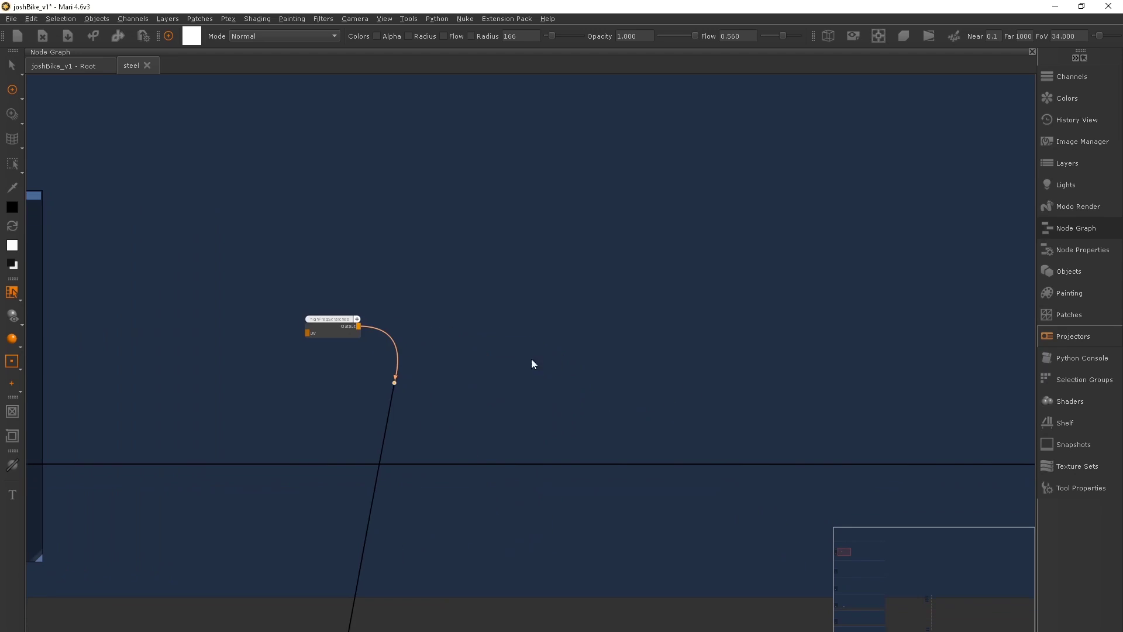
Create an Invert node in the diffColor1 group and feed it from the scratches dot
key(Tab)
text(inver)
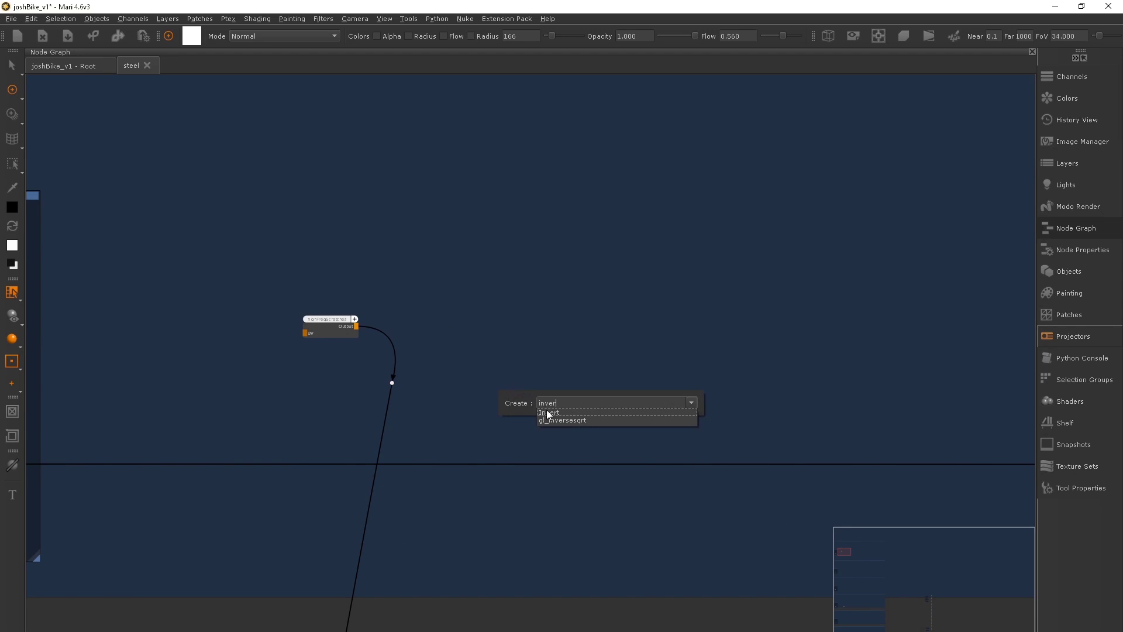
click(548, 413)
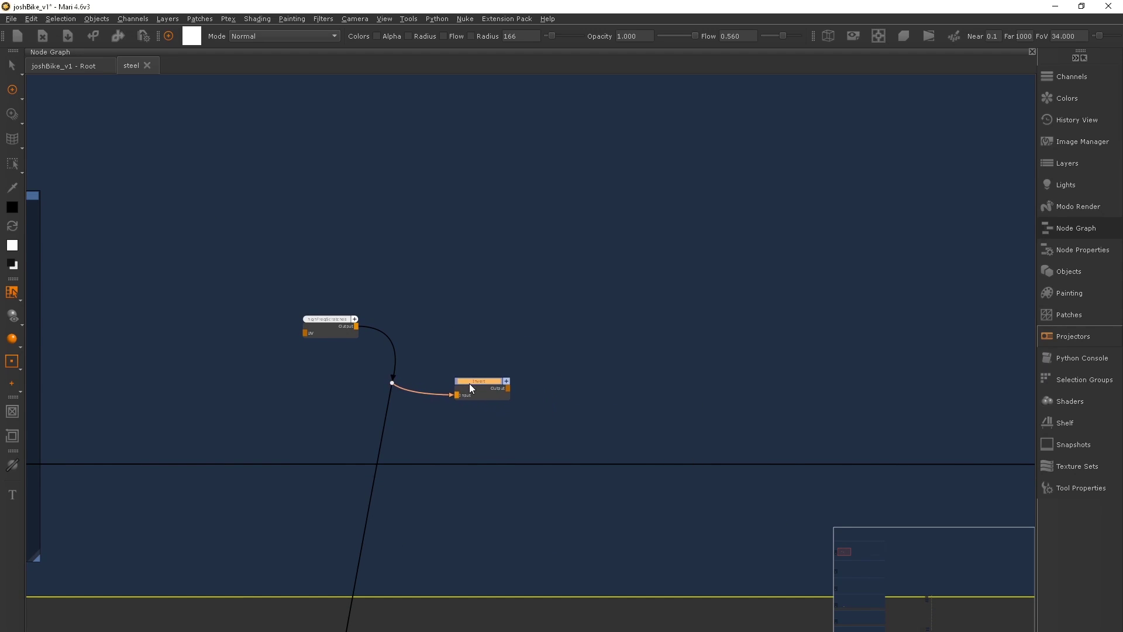
click(468, 385)
Insert a Merge node on the average colour1 wire and connect the Invert output to its Over input
key(Tab)
text(merge)
key(Return)
click(560, 469)
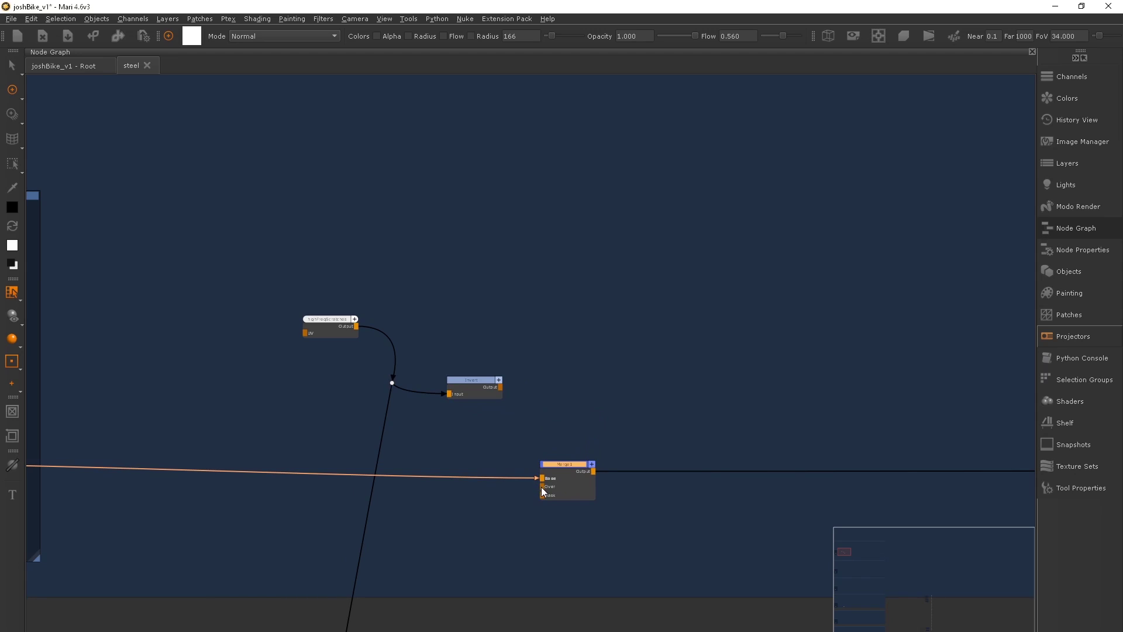
key(space)
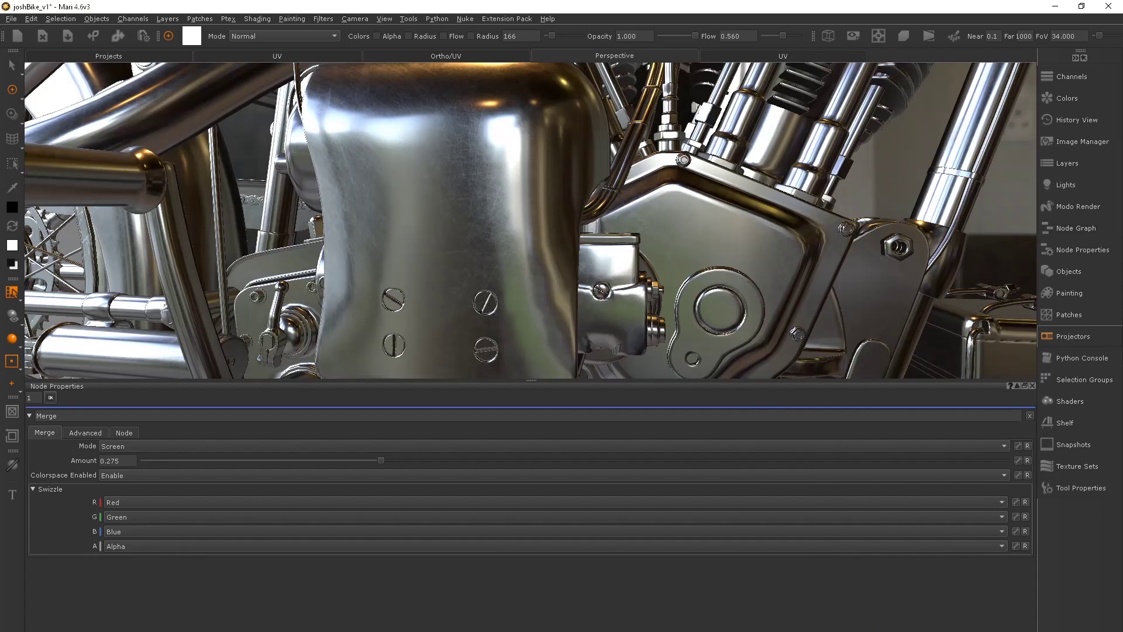
Set the blend mode of Merge1 in the diffColor1 group to Multiply
click(384, 489)
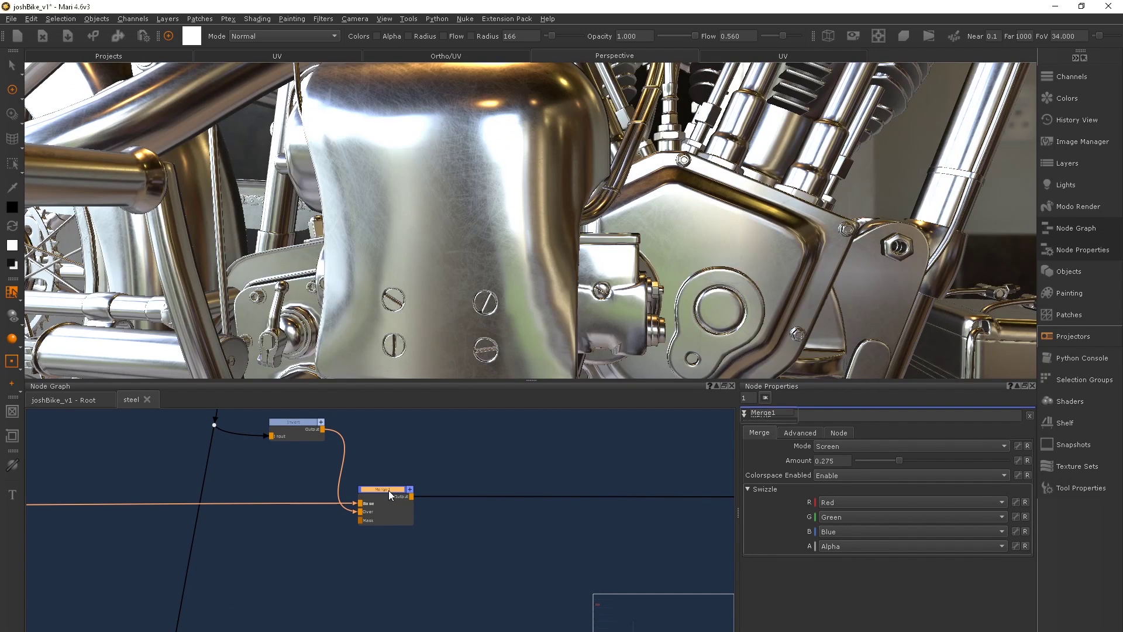
click(852, 446)
mouse_move(875, 496)
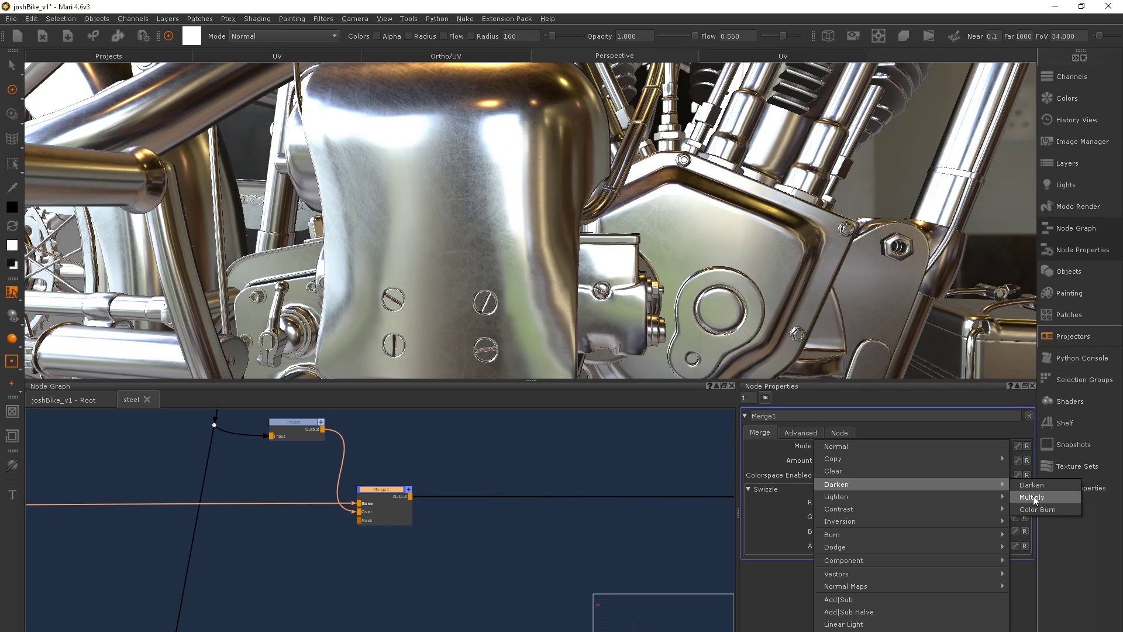
click(1033, 497)
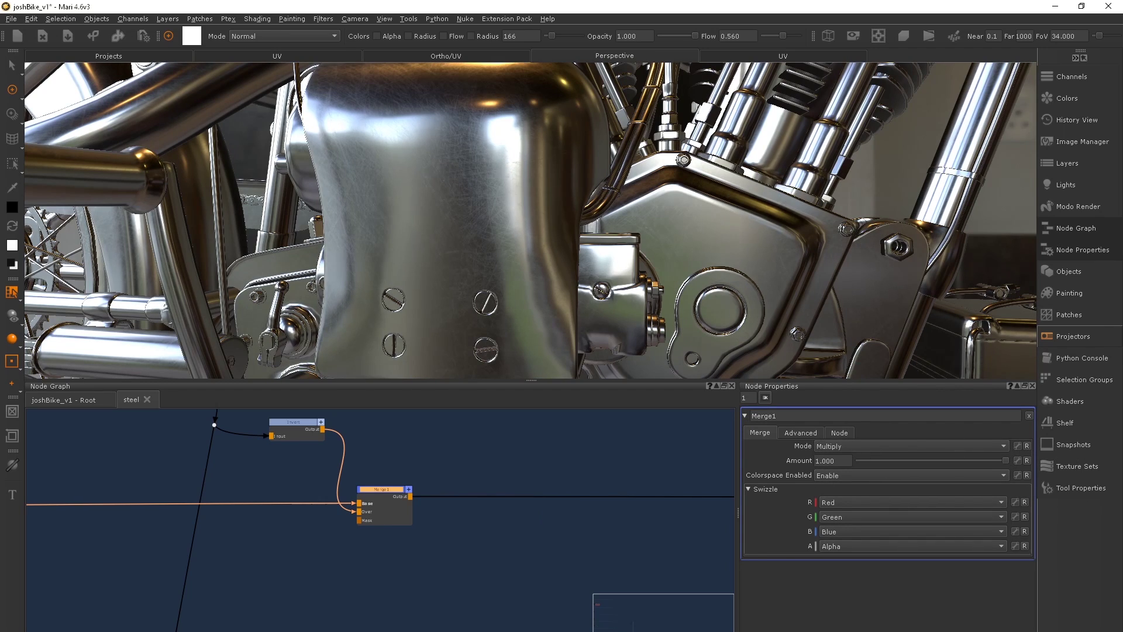
Route the highFreqScratches output through a dot in the bump group and feed it into an Invert node
scroll(178, 482, down, 10)
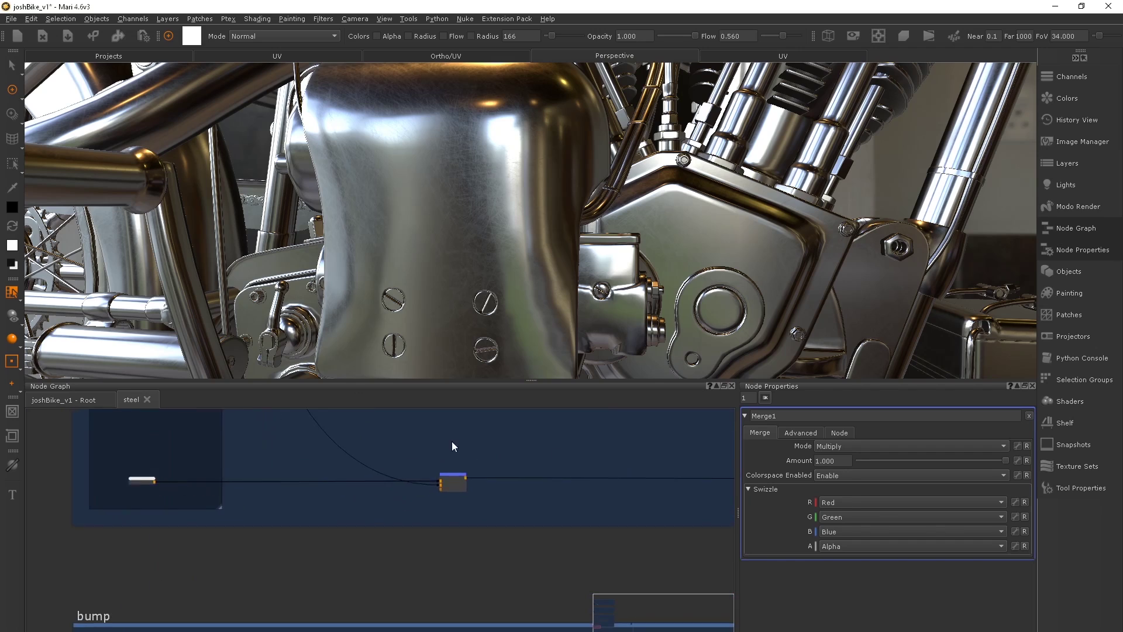
middle_drag(451, 446, 442, 519)
scroll(434, 502, up, 2)
drag(415, 485, 418, 565)
middle_drag(441, 602, 441, 483)
drag(442, 485, 550, 471)
Insert a Merge node on the bump group's wire and connect the inverted scratches to its Over input
key(space)
scroll(544, 206, up, 4)
scroll(521, 343, up, 3)
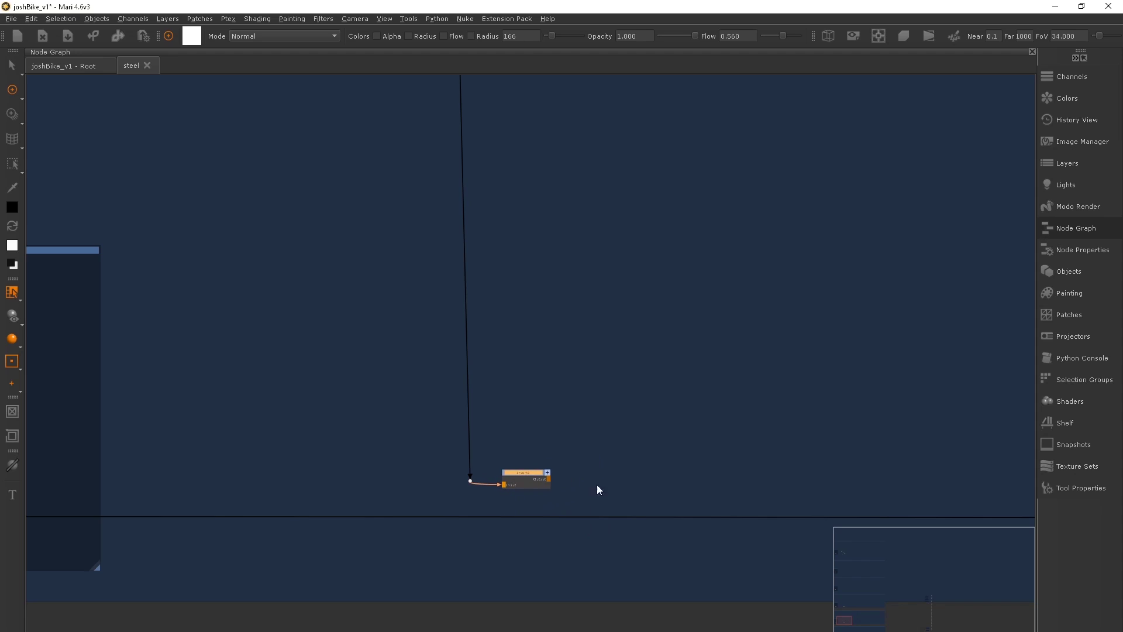
drag(616, 486, 561, 486)
Set Merge2 in the bump group to Multiply with an amount of 0.127
key(space)
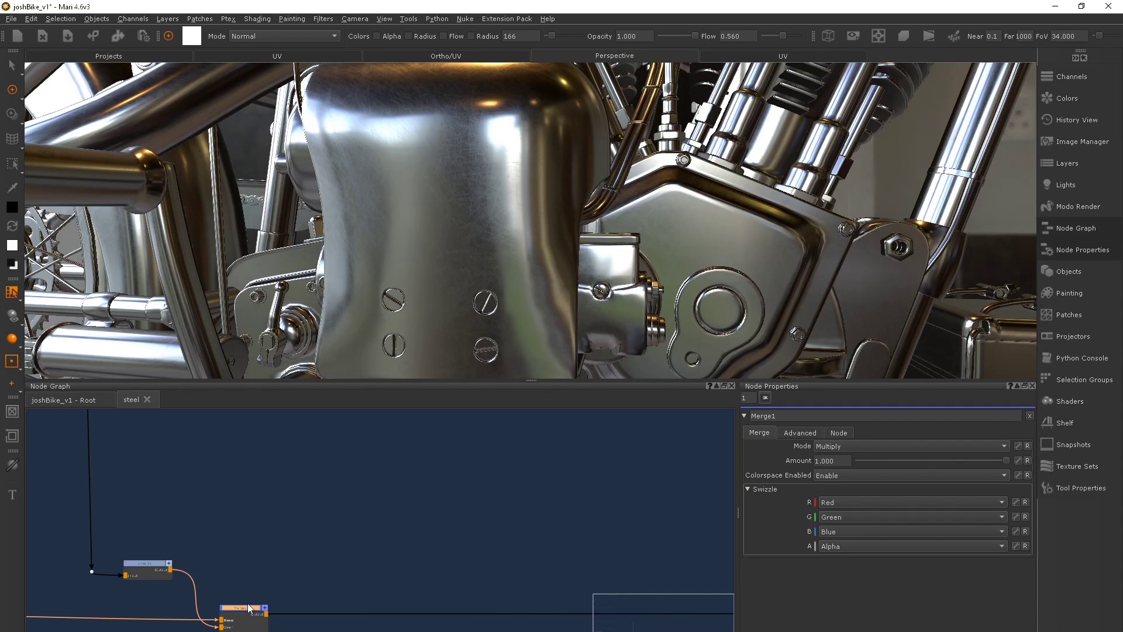
click(830, 447)
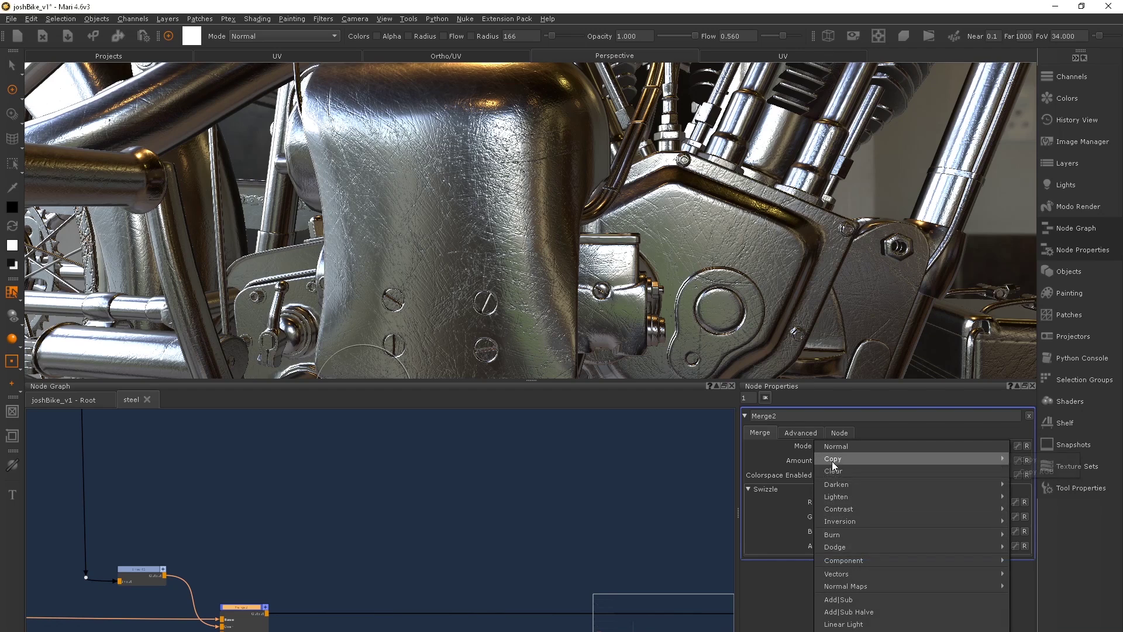
click(1046, 495)
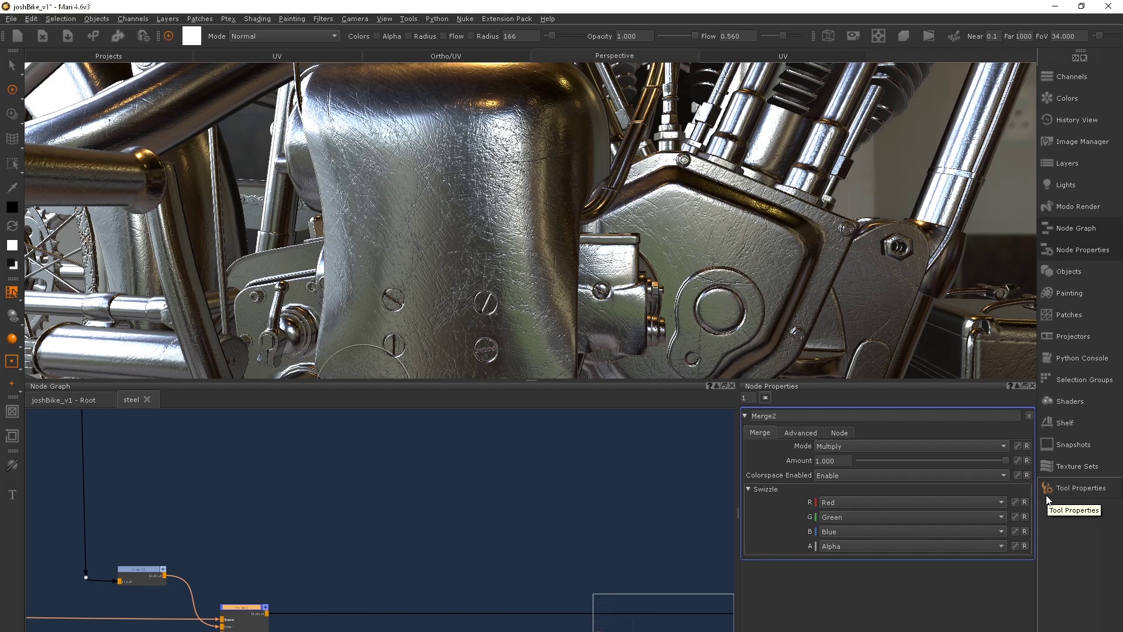
drag(948, 461, 875, 458)
scroll(749, 331, up, 5)
scroll(708, 211, down, 5)
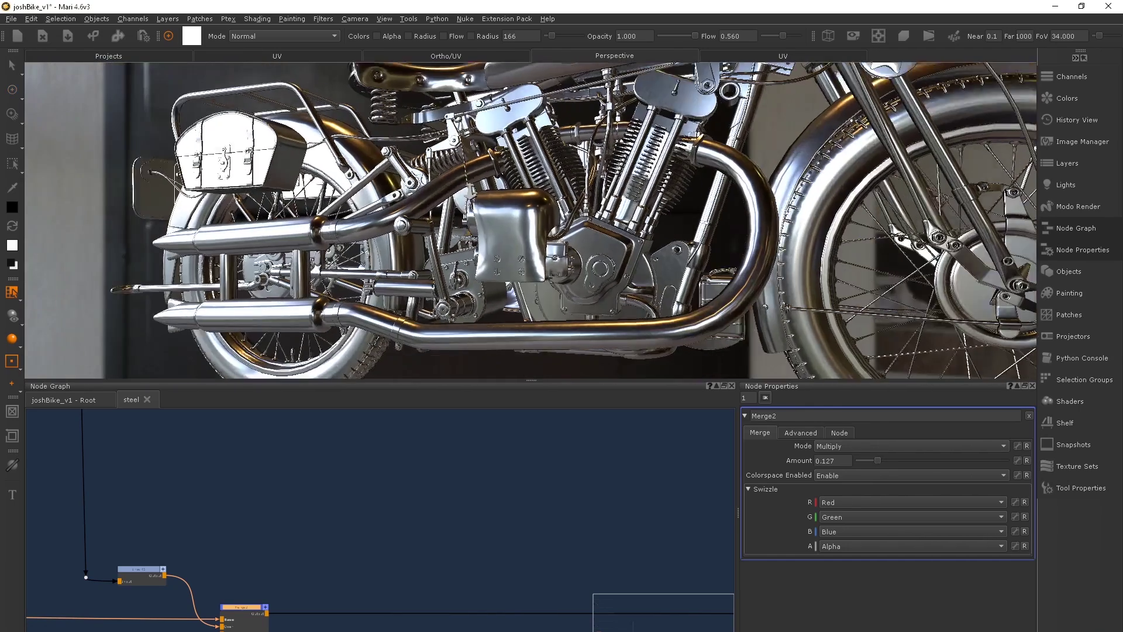
Add grunge14_4k.tif from the image library as a tiled node in the diffColor1 group and name it grunge
scroll(464, 494, down, 2)
scroll(339, 544, up, 6)
middle_drag(376, 440, 262, 479)
scroll(316, 437, down, 3)
scroll(353, 489, up, 2)
click(1058, 143)
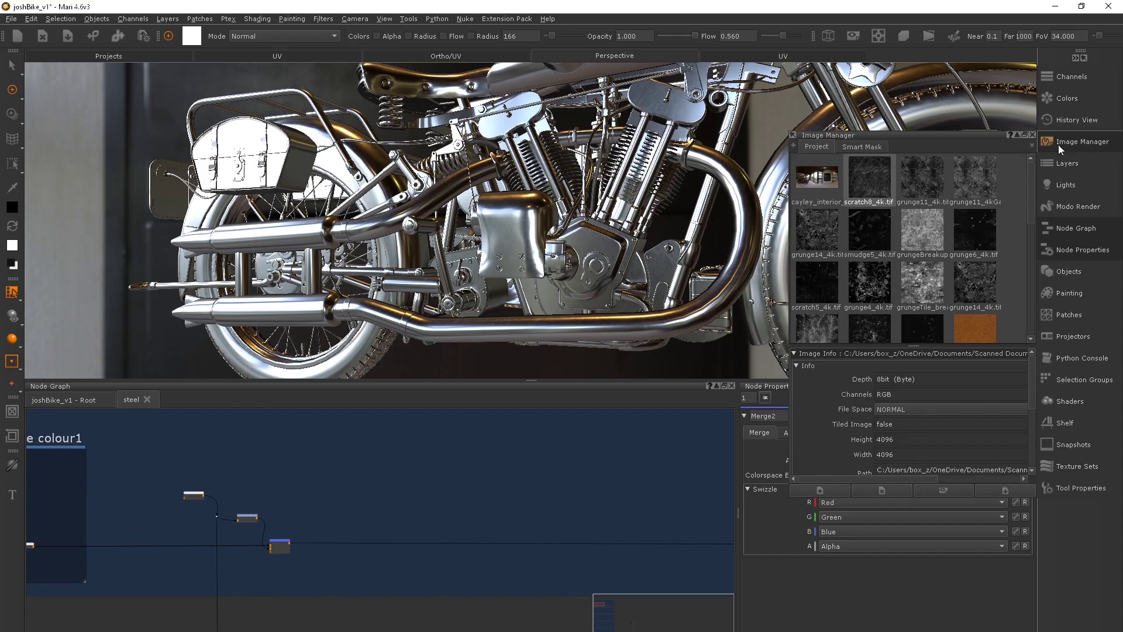
mouse_move(826, 221)
mouse_down()
mouse_move(334, 497)
mouse_move(365, 512)
mouse_up()
scroll(413, 530, up, 2)
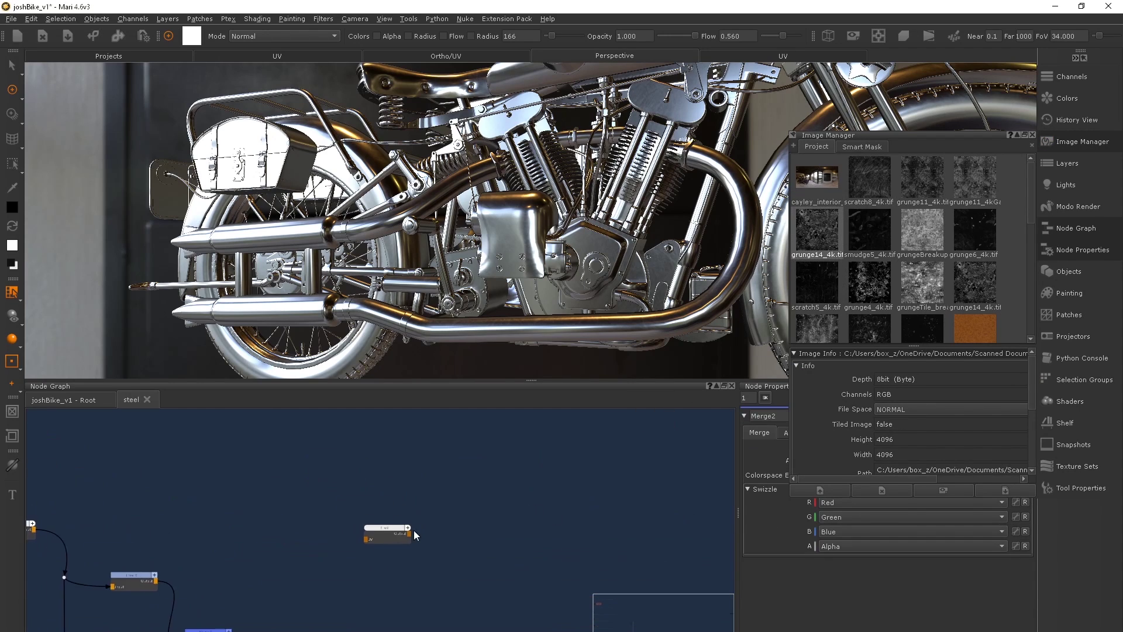
drag(280, 491, 393, 564)
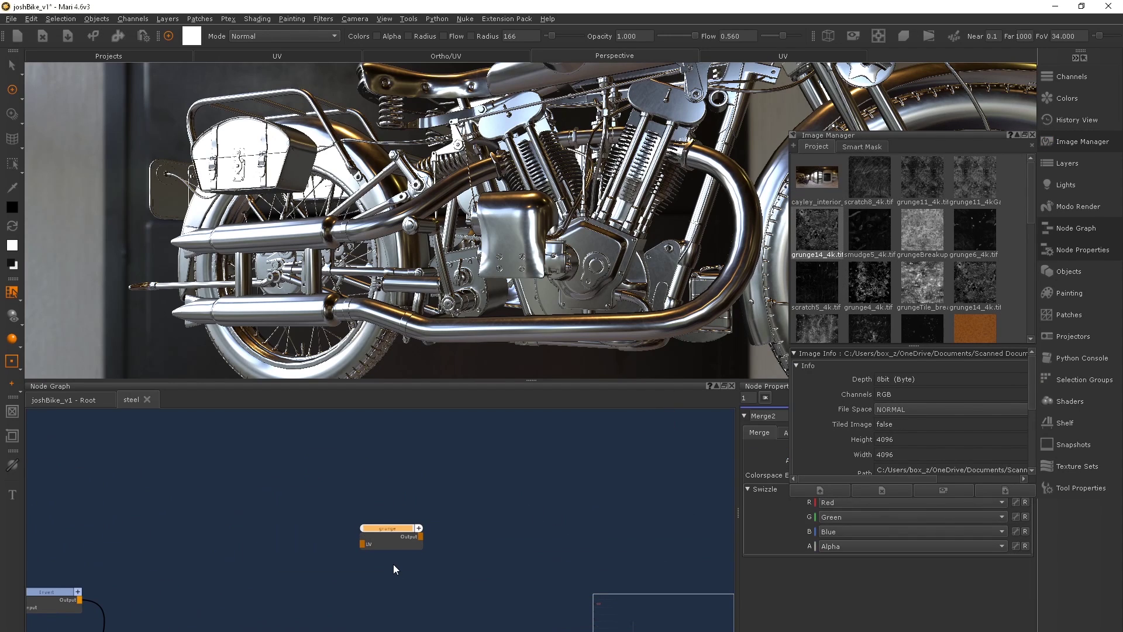
Insert a Merge node downstream of Merge1 and feed its Over input from the grunge node through a new Invert node
middle_drag(393, 564, 402, 466)
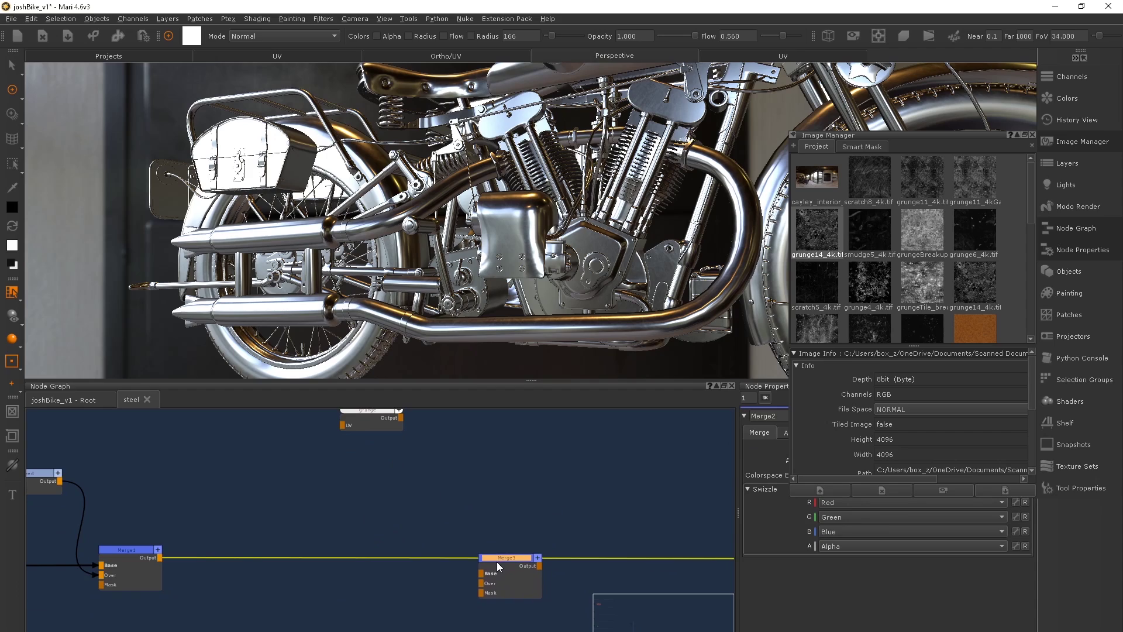
middle_drag(497, 561, 489, 629)
key(Tab)
text(invert)
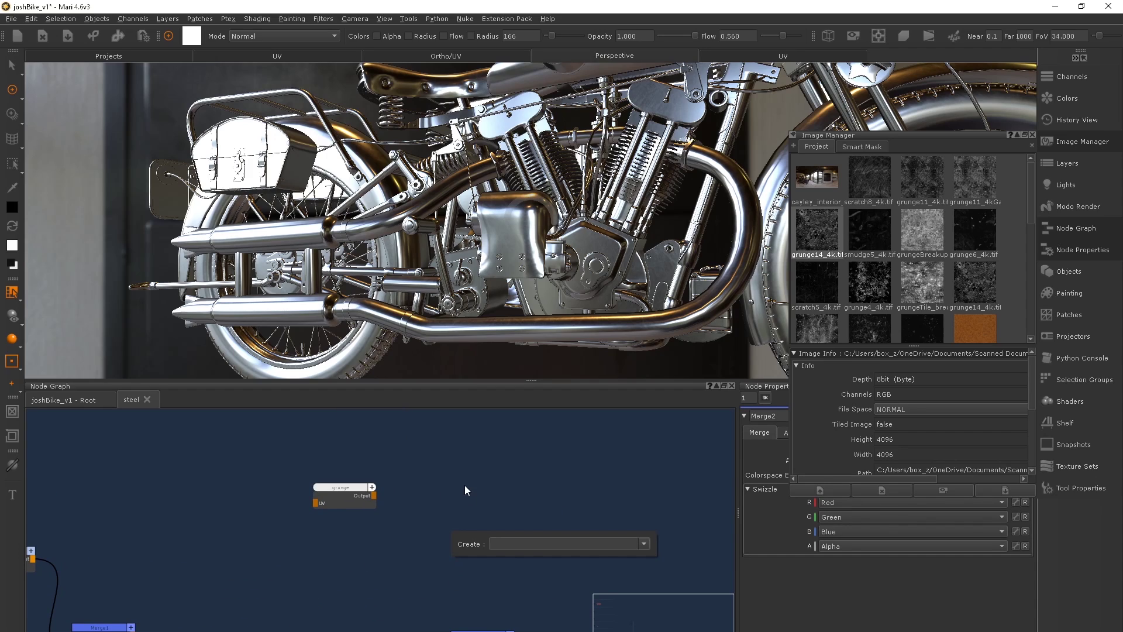
key(Return)
drag(456, 548, 373, 497)
middle_drag(490, 534, 433, 470)
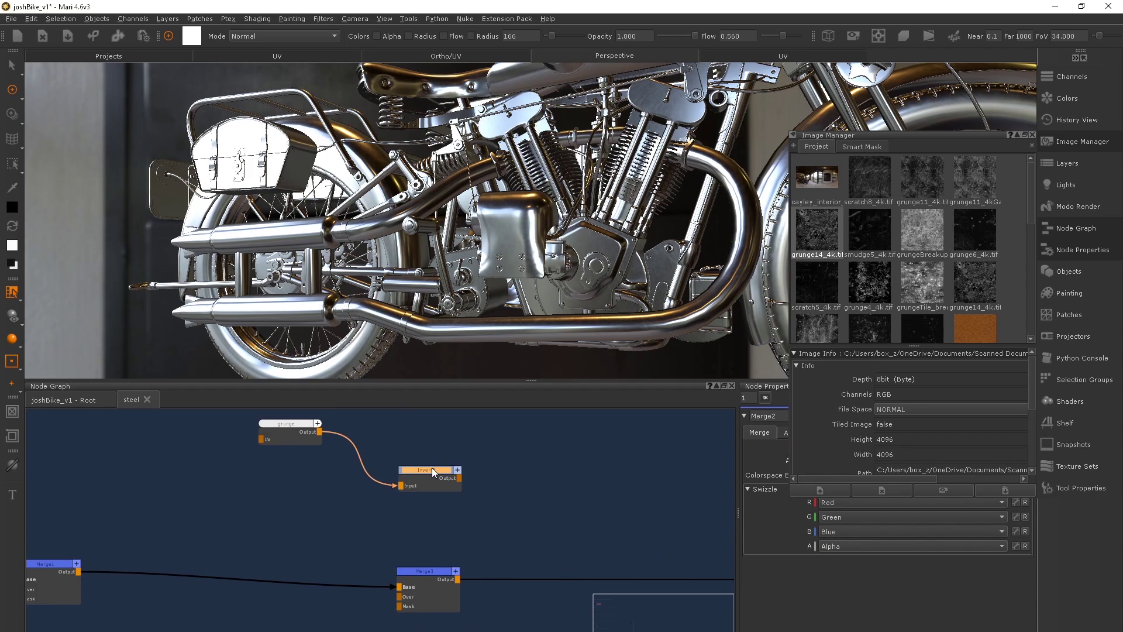
drag(400, 585, 400, 597)
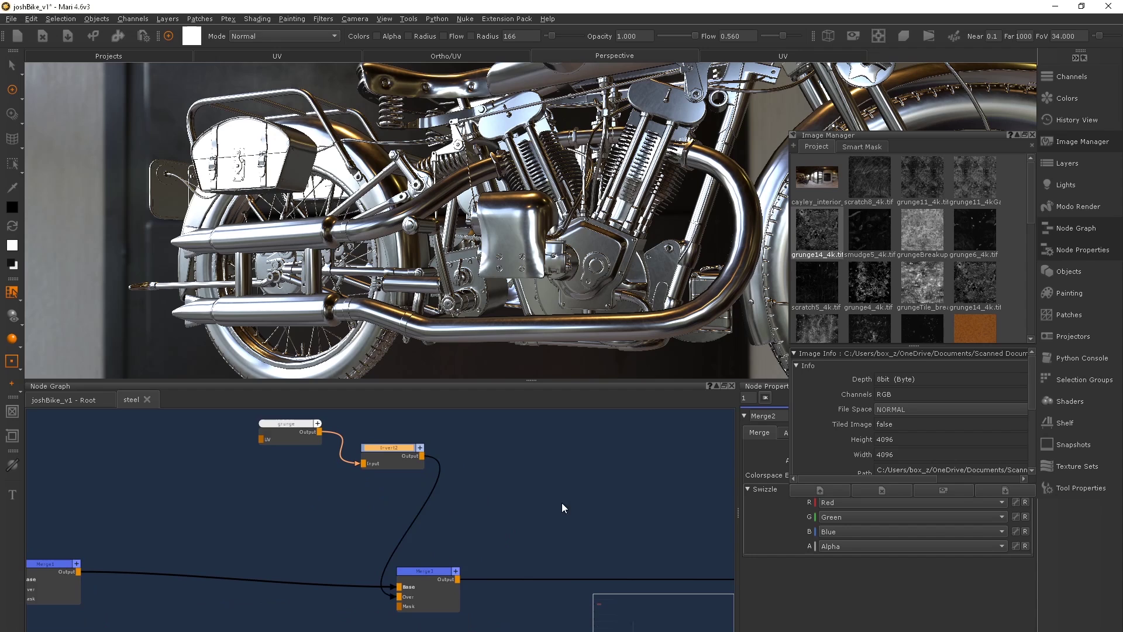
click(1032, 135)
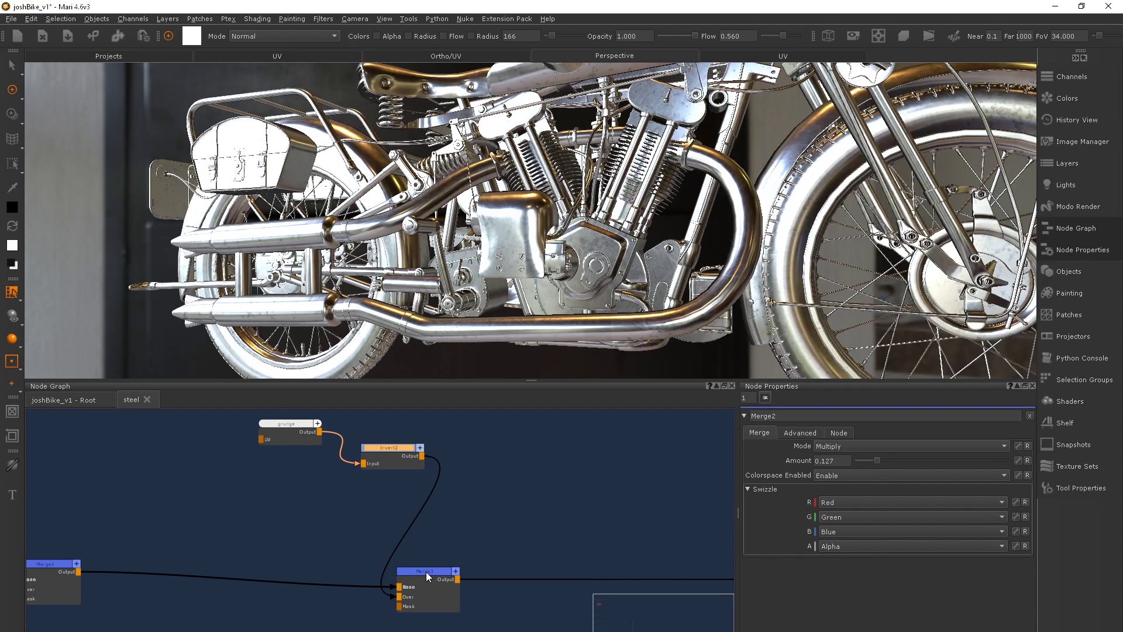
Set Merge3 in the diffColor1 group to Multiply with an amount of 0.574
drag(416, 576, 420, 578)
click(910, 446)
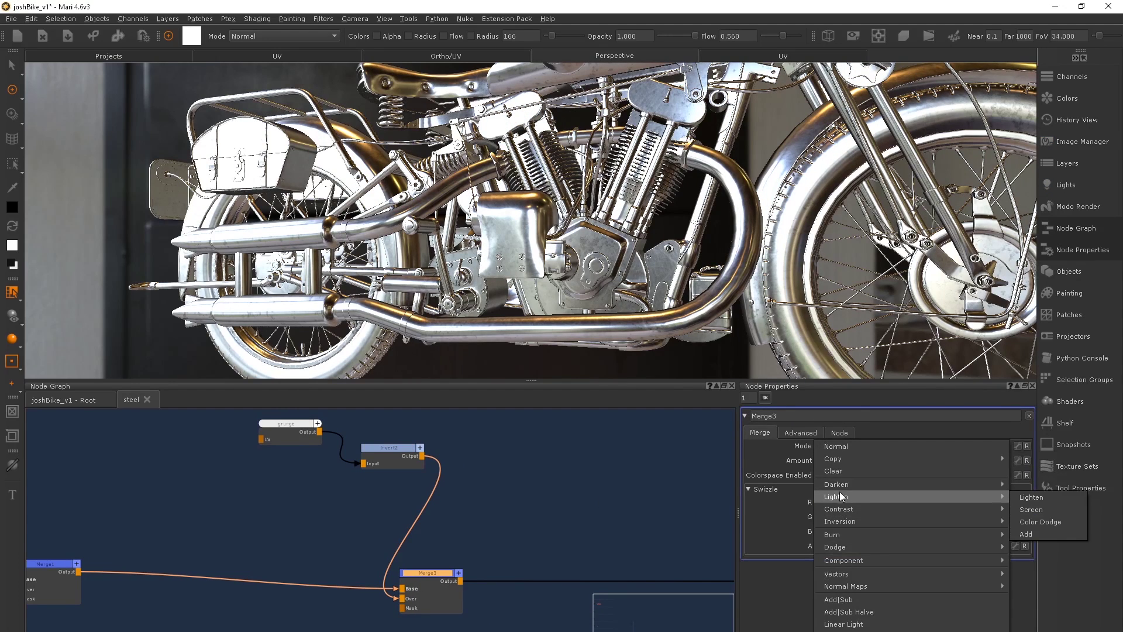
click(913, 481)
drag(1004, 458, 935, 459)
scroll(694, 264, up, 5)
alt+drag(694, 264, 725, 268)
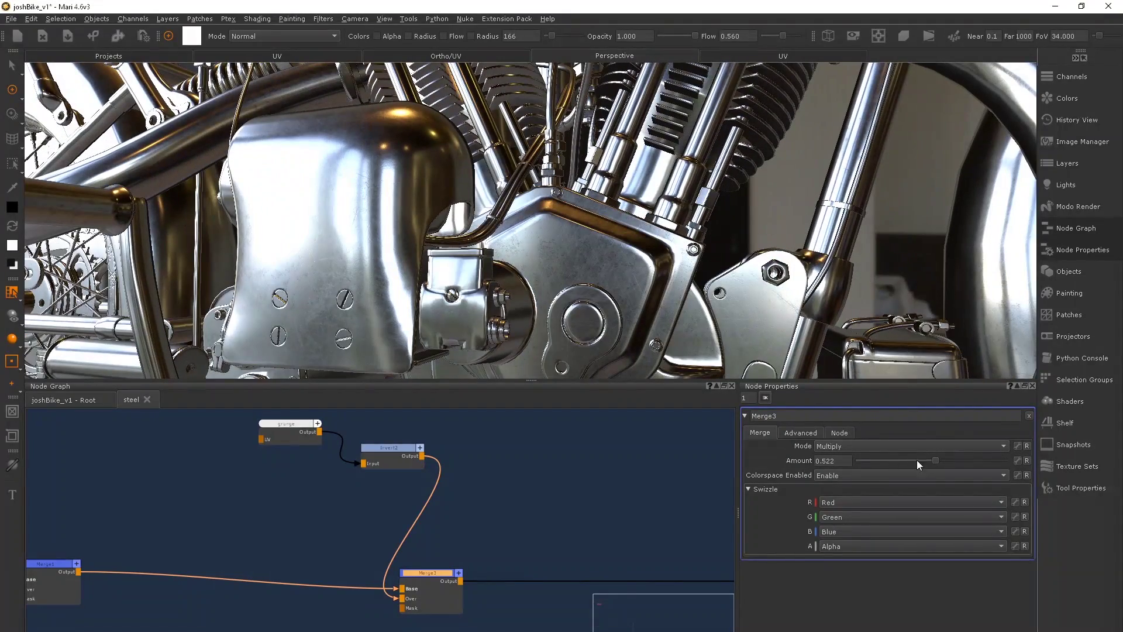
drag(946, 458, 951, 459)
Route the grunge node's output through a dot into Invert2 and branch a second dot off that first dot
scroll(353, 518, down, 2)
drag(422, 562, 436, 554)
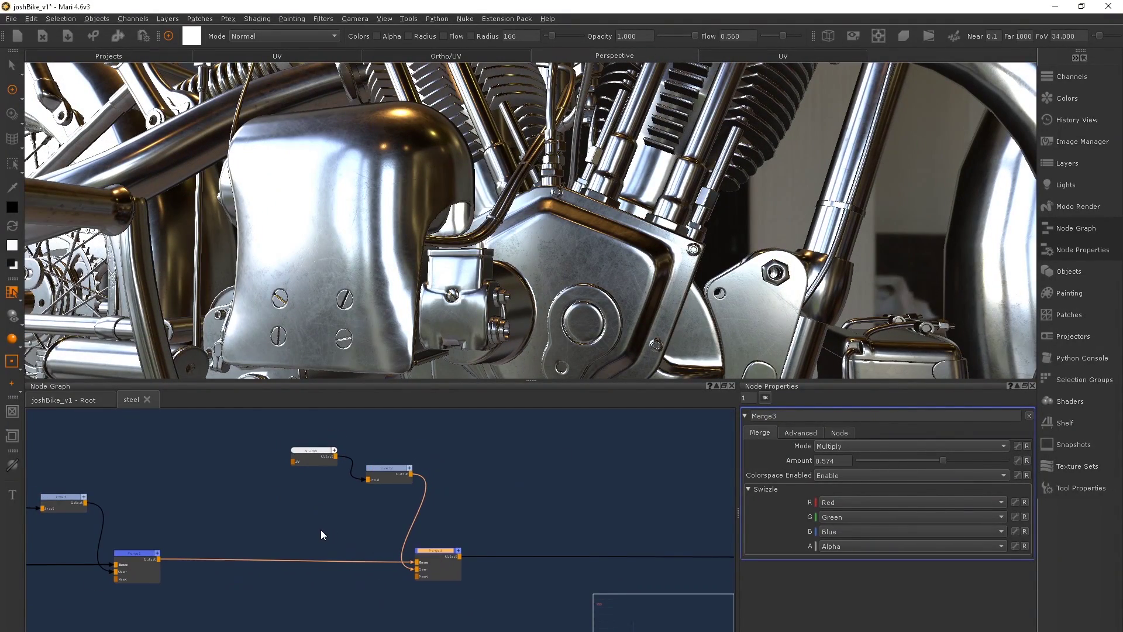
click(321, 528)
click(323, 529)
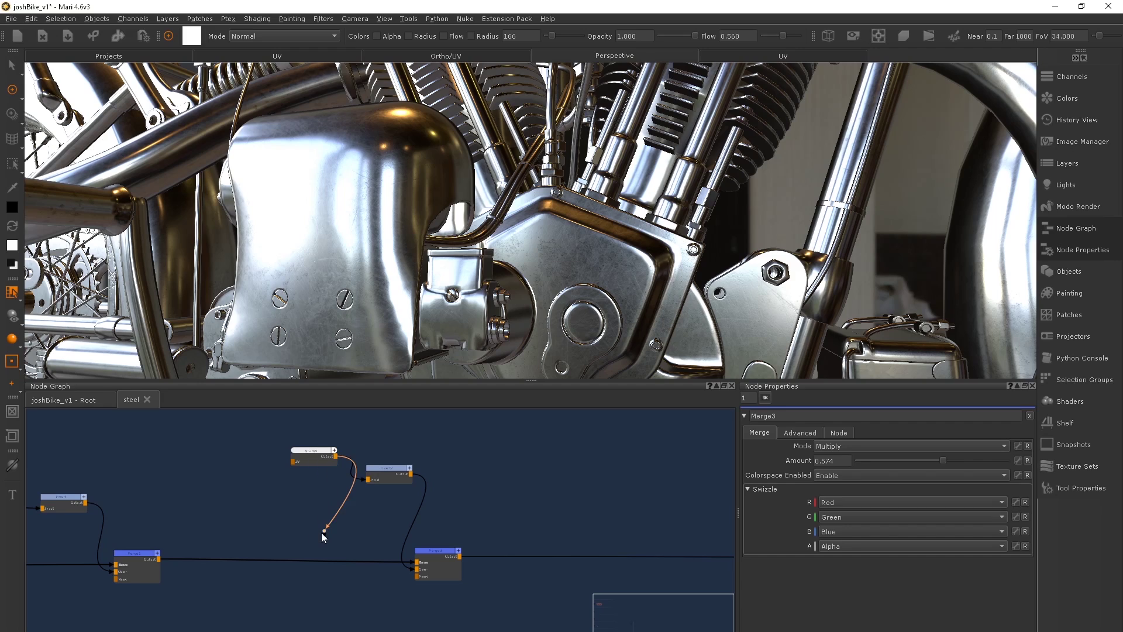
scroll(538, 510, down, 2)
scroll(473, 512, up, 3)
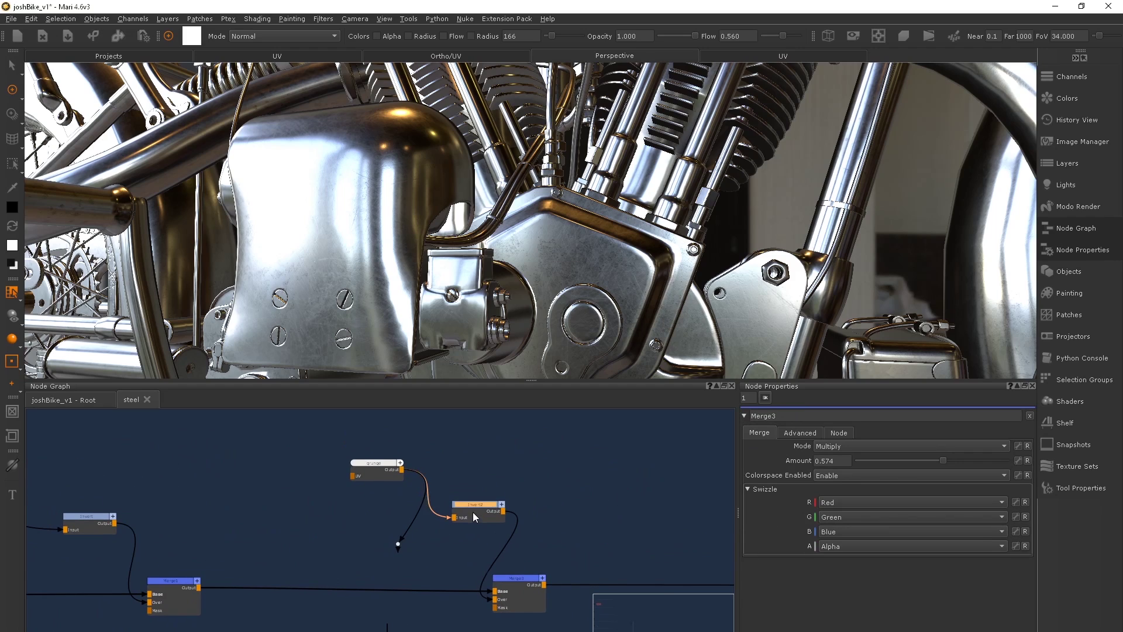
middle_drag(451, 517, 460, 440)
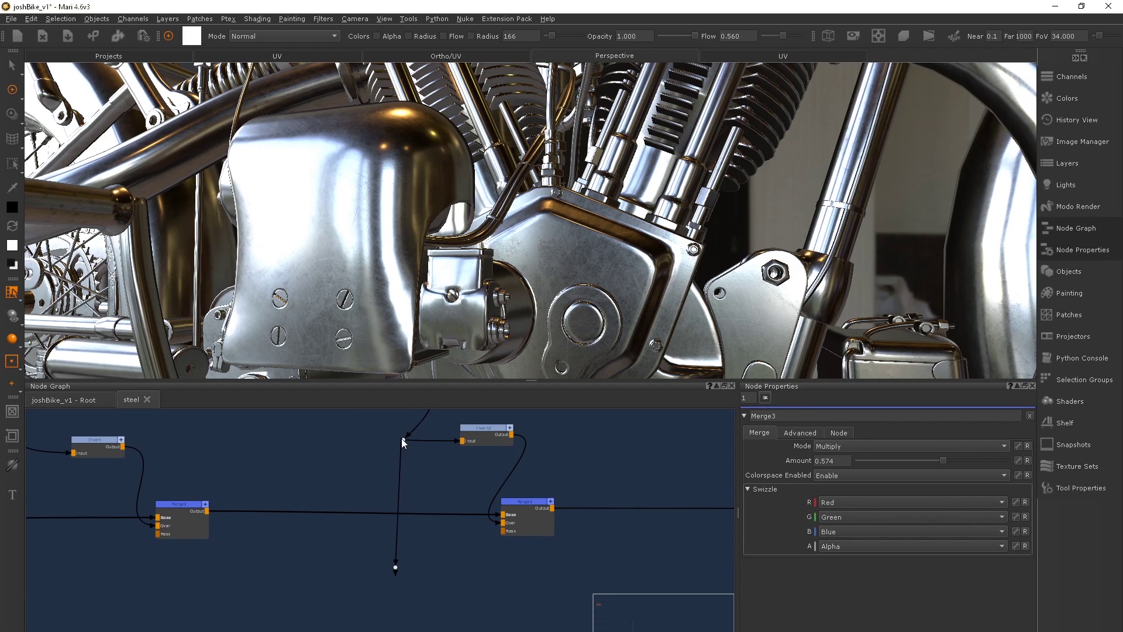
Bring the grunge branch dot down to the roughness group and insert a Merge node downstream of Merge, with the dot feeding its Over input
key(space)
middle_drag(549, 366, 526, 81)
scroll(475, 228, up, 3)
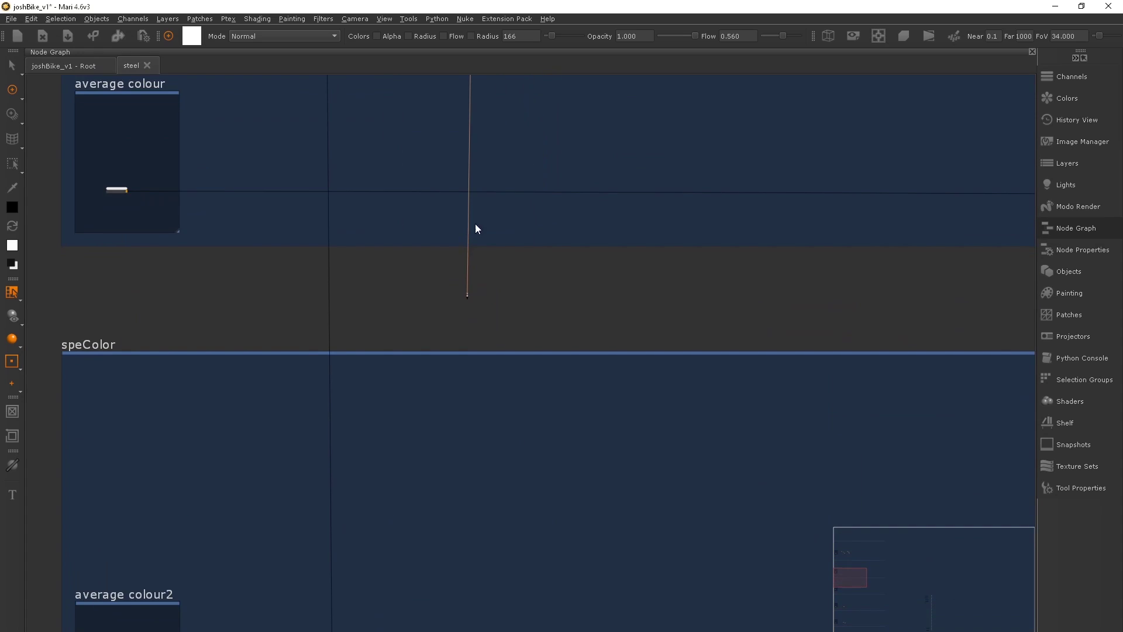
drag(470, 305, 386, 421)
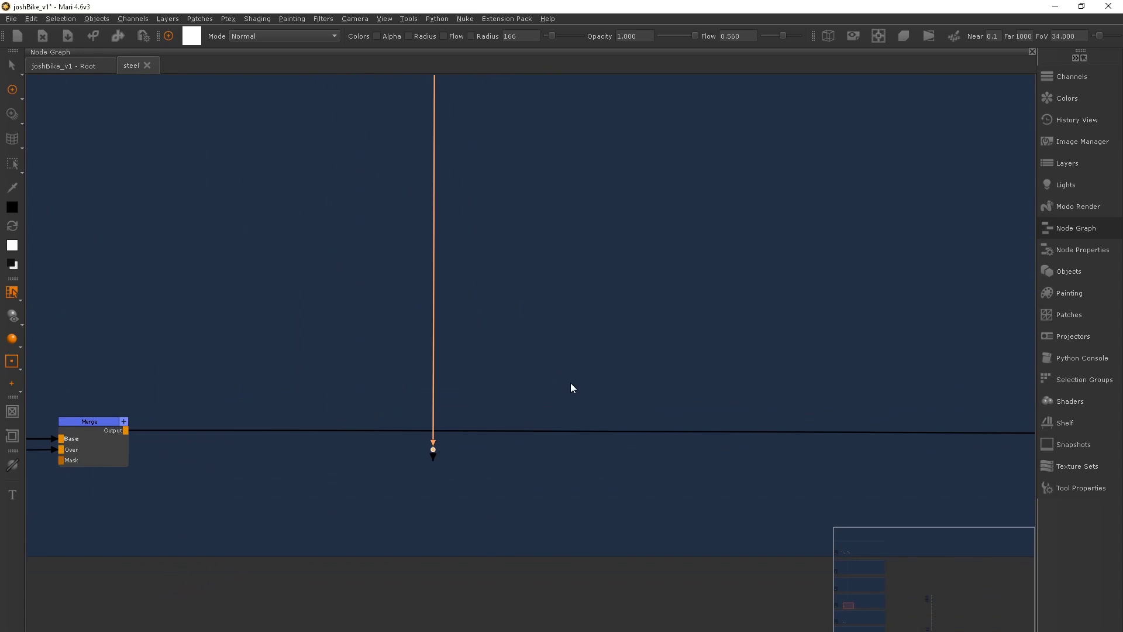
drag(589, 415, 494, 461)
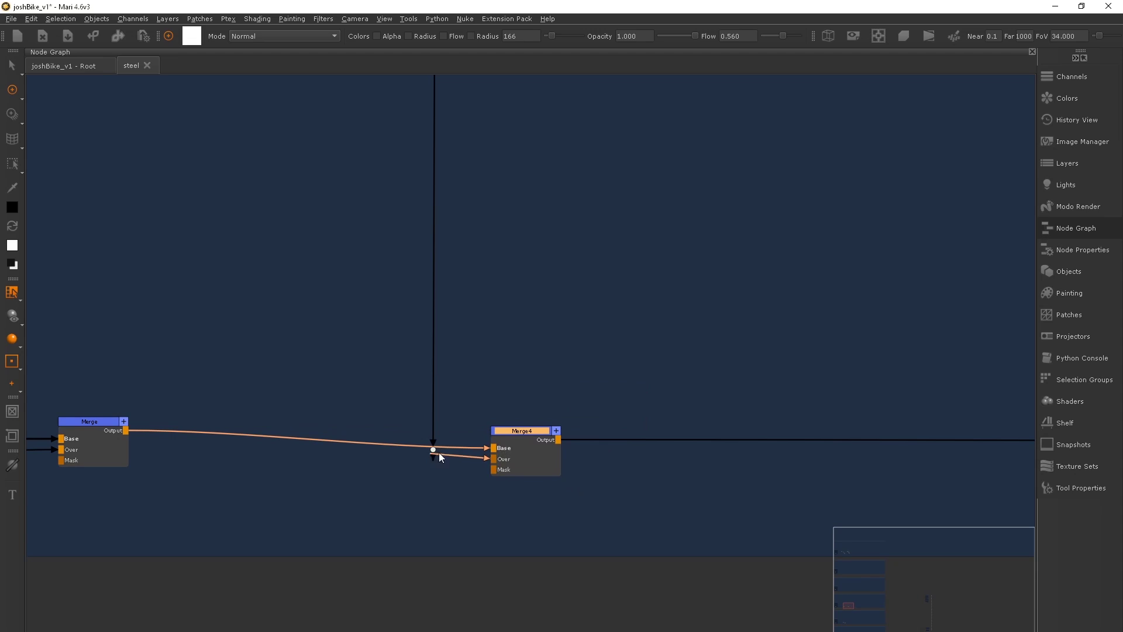
Set Merge4 in the roughness group to Screen and tune its amount to 0.245
double_click(512, 430)
key(space)
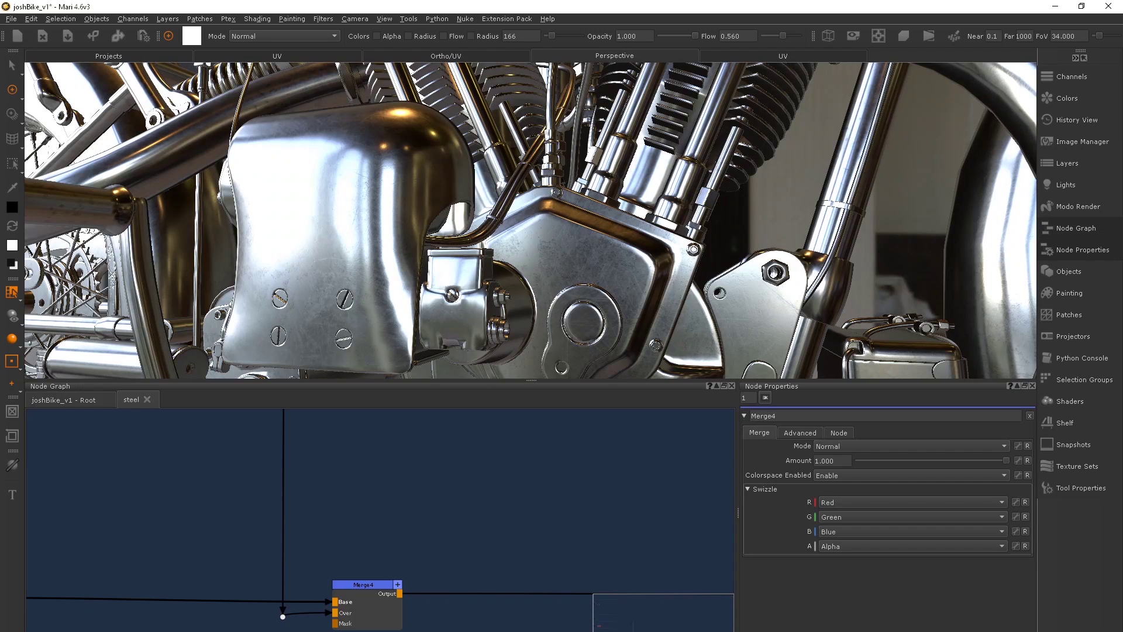
middle_drag(385, 550, 360, 458)
click(836, 447)
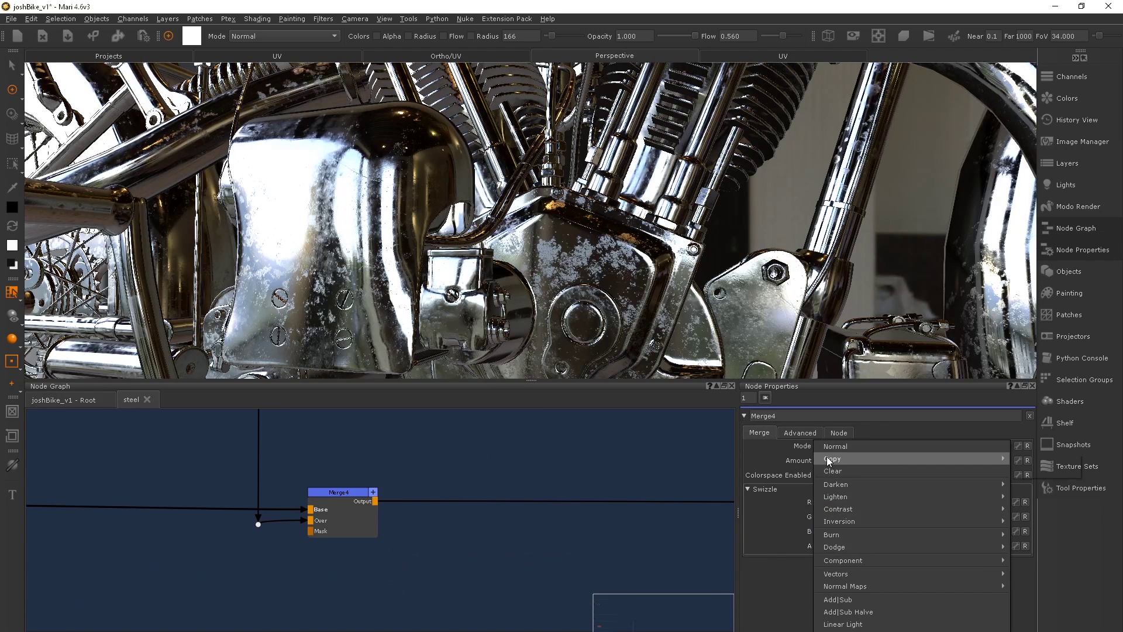
mouse_move(893, 496)
click(1033, 509)
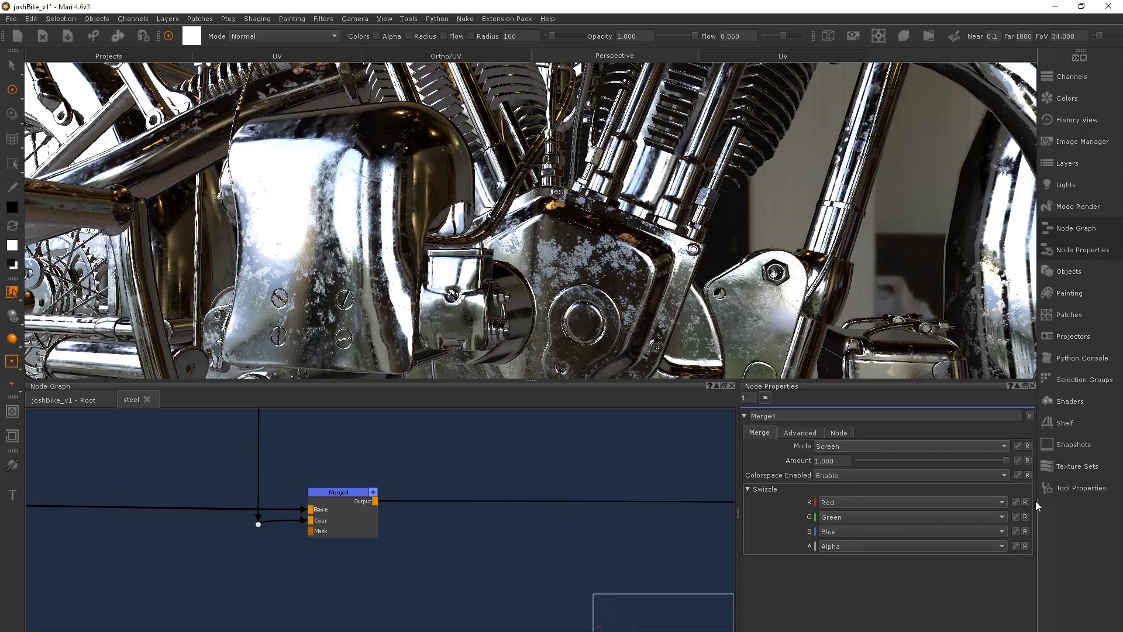
drag(1008, 460, 797, 446)
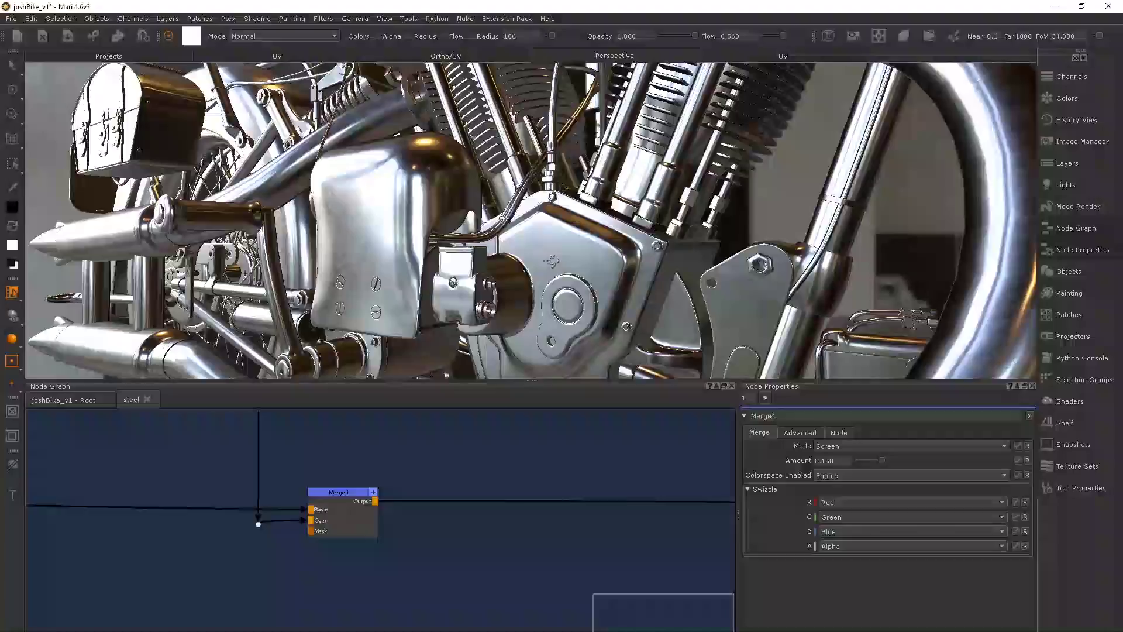
alt+drag(732, 281, 788, 299)
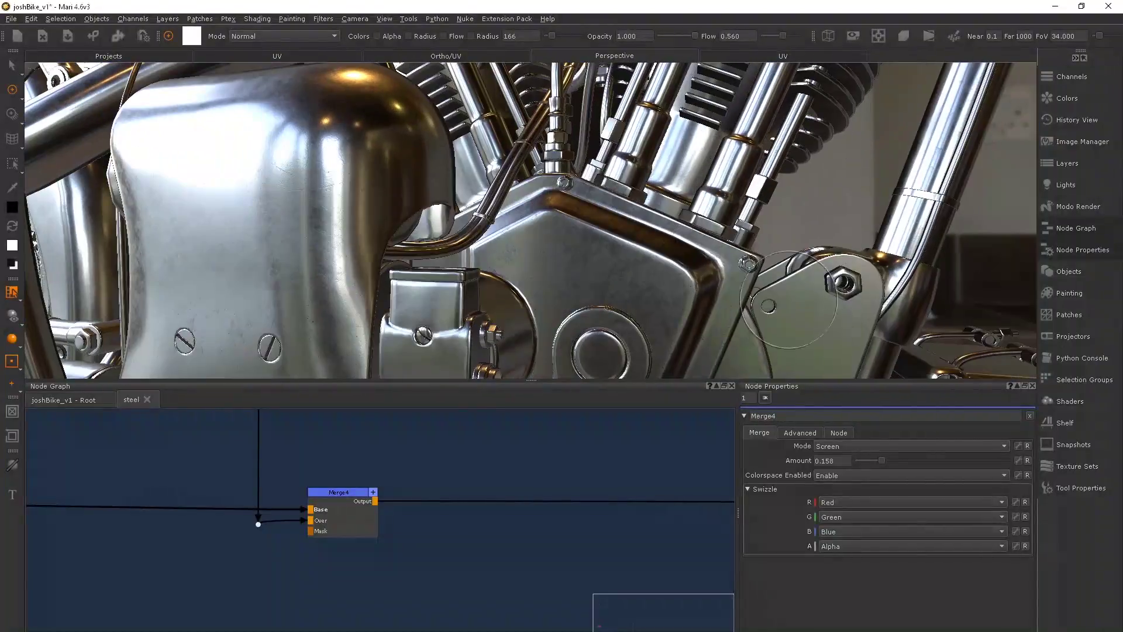
drag(882, 460, 895, 460)
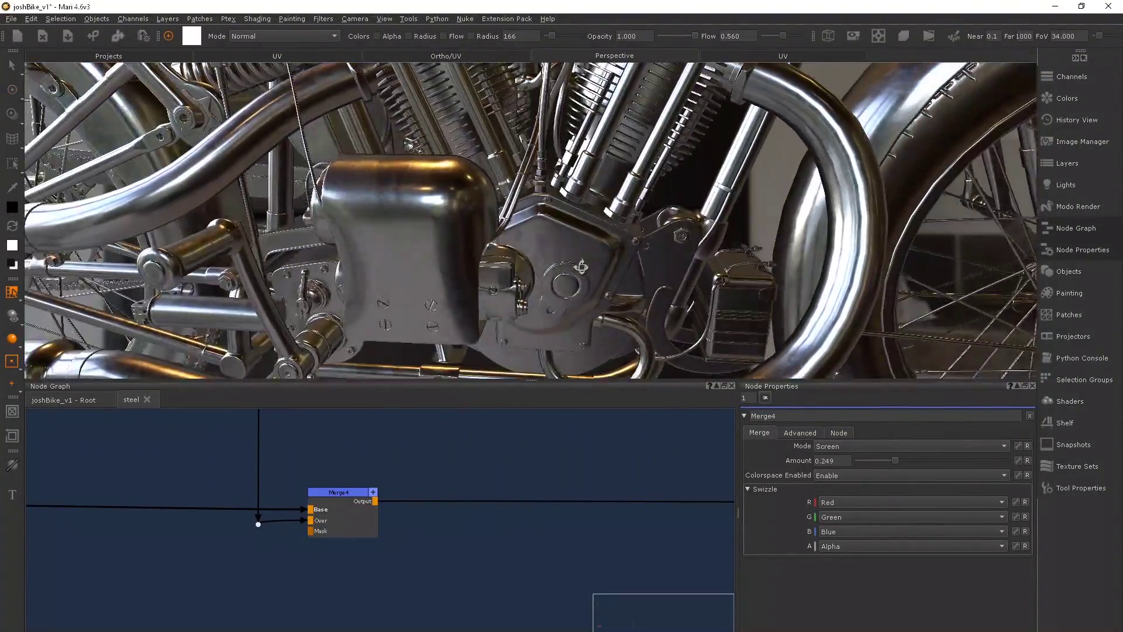
mouse_move(581, 267)
alt+mouse_down()
mouse_move(630, 254)
mouse_move(781, 319)
alt+mouse_up()
drag(895, 460, 882, 460)
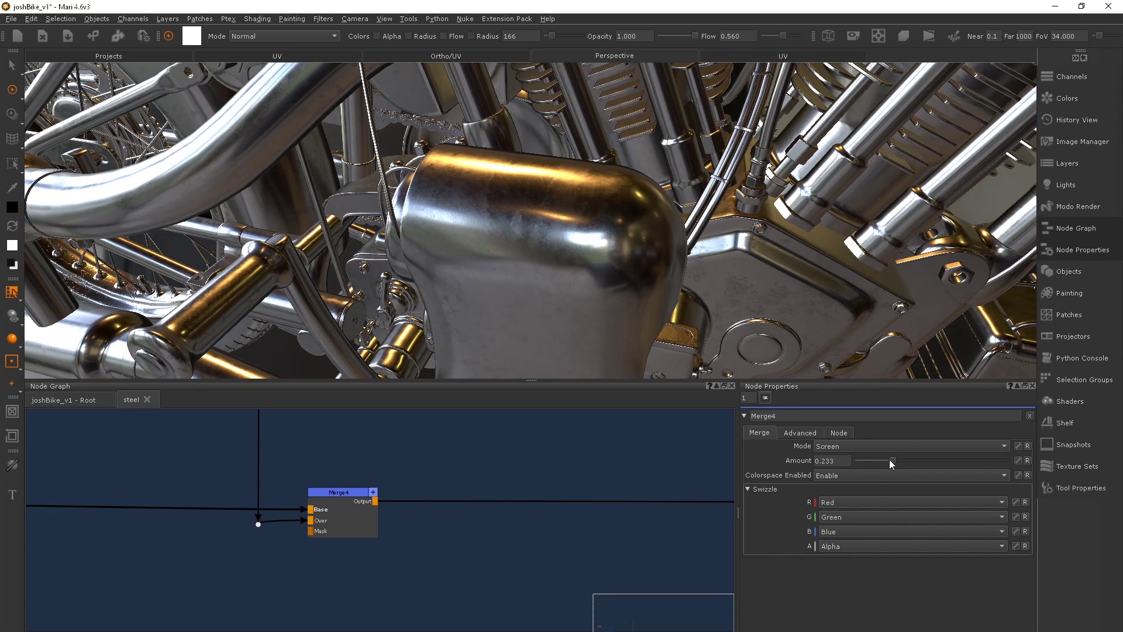
Extend the grunge branch with a new dot down to the bump group and connect it to the Over input of a Merge inserted downstream
scroll(526, 480, down, 4)
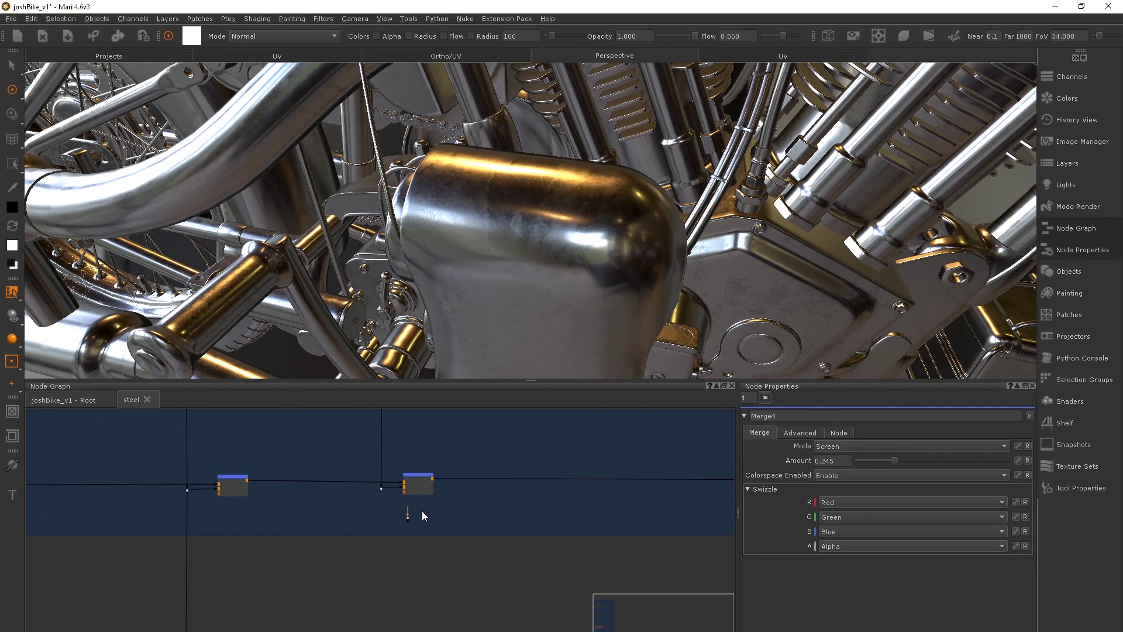
key(space)
scroll(486, 173, down, 2)
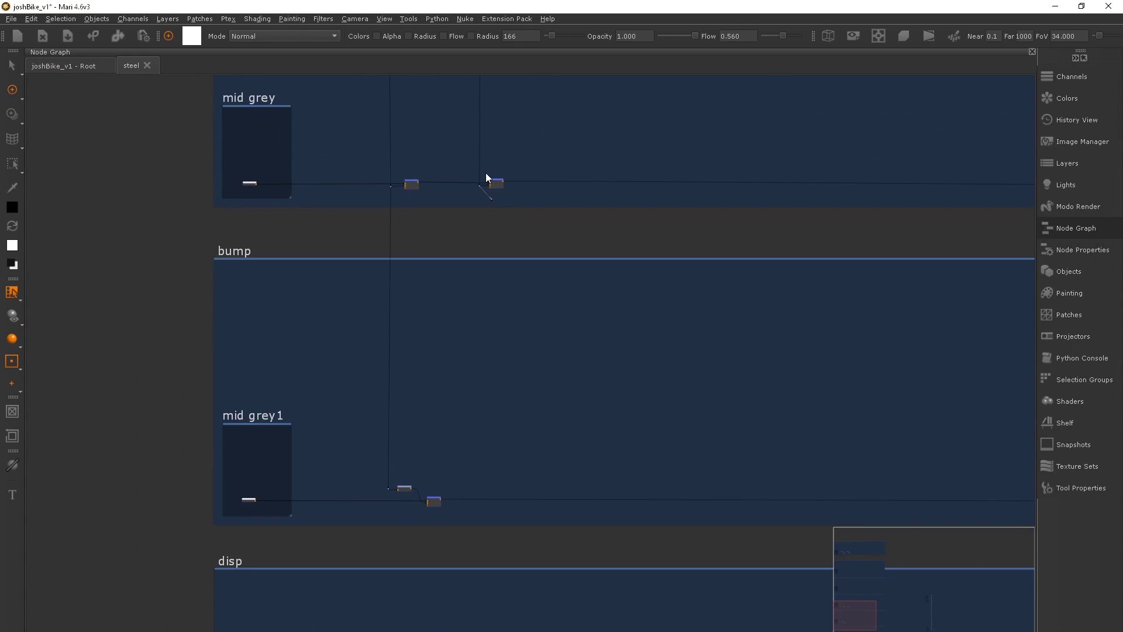
drag(491, 203, 469, 489)
scroll(471, 491, up, 6)
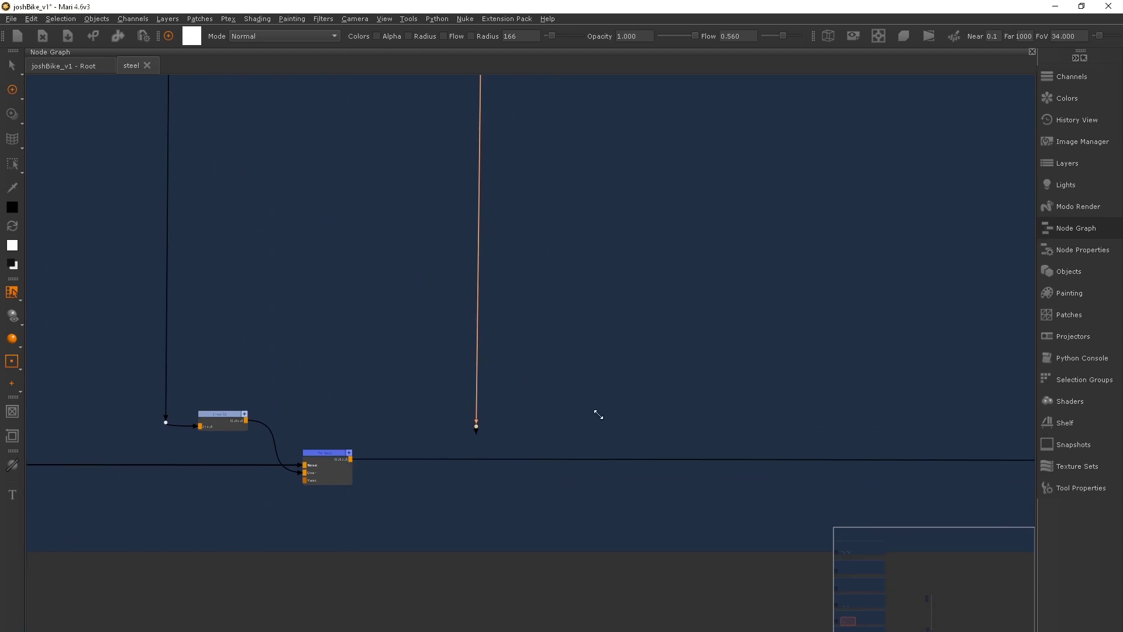
drag(549, 474, 517, 487)
click(509, 498)
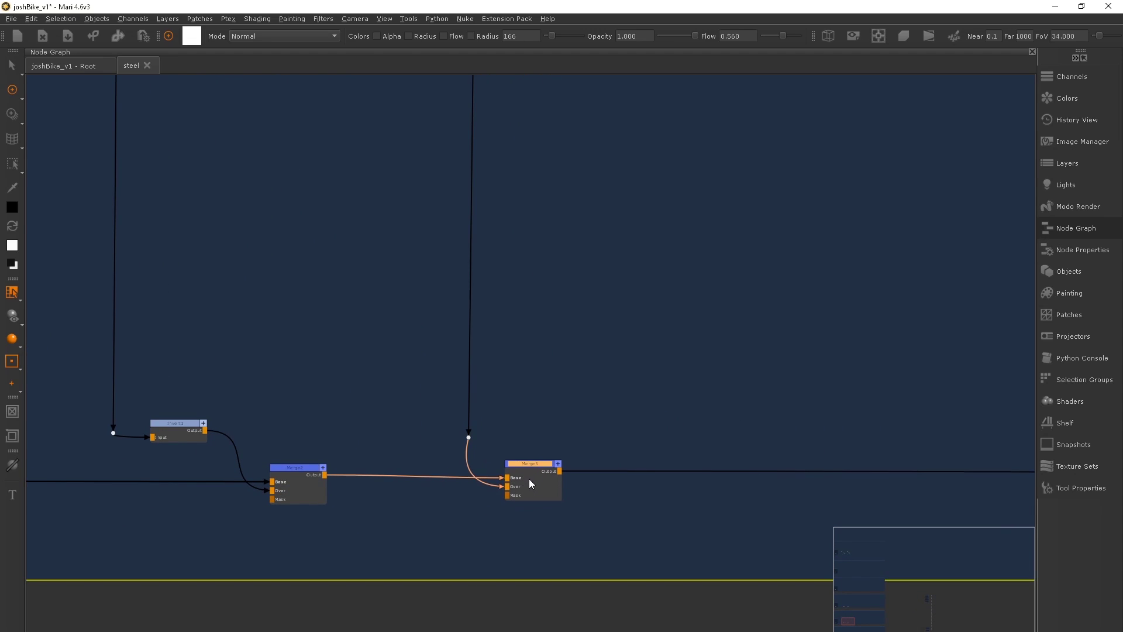
Set Merge5 in the bump group to Screen with an amount of 0.158
double_click(529, 476)
key(space)
click(854, 446)
mouse_move(854, 495)
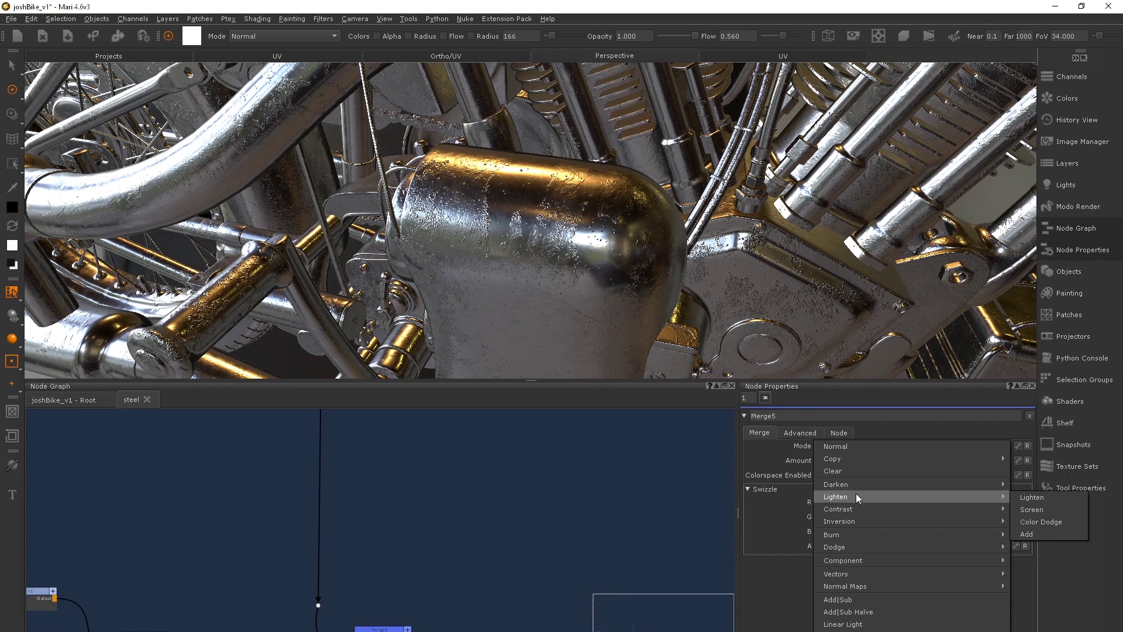
click(1028, 509)
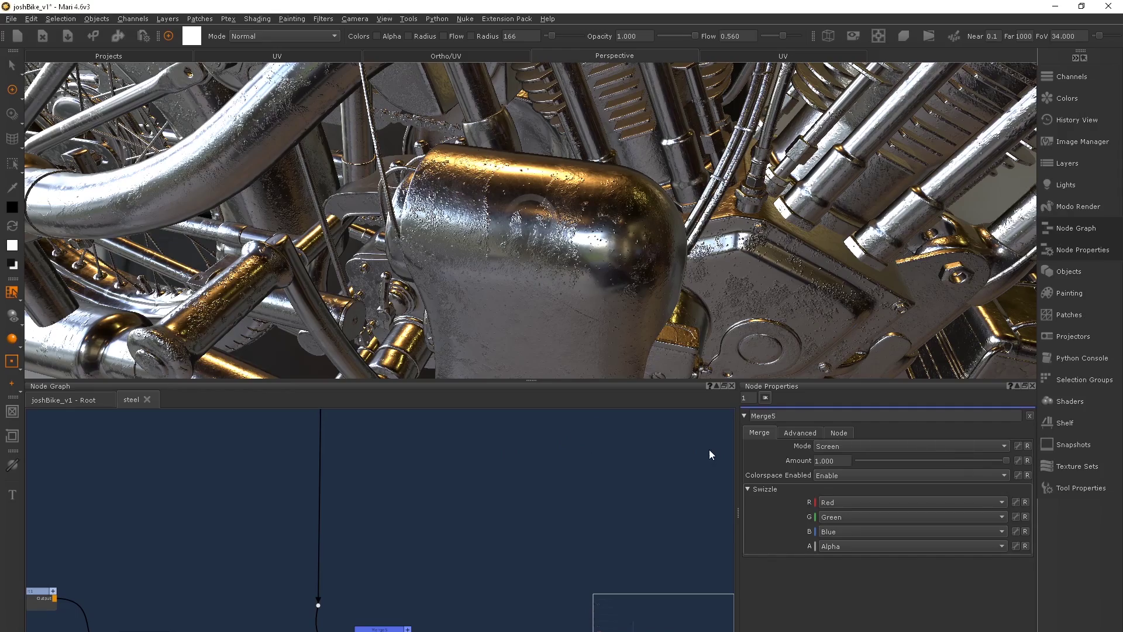
drag(1007, 465, 881, 462)
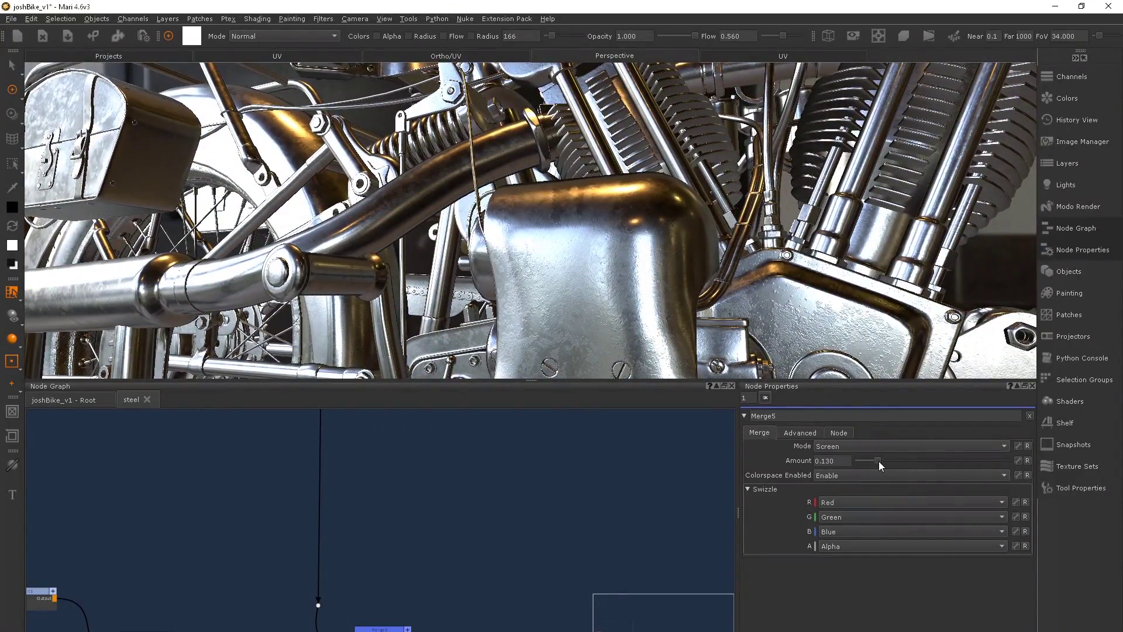
drag(881, 465, 883, 462)
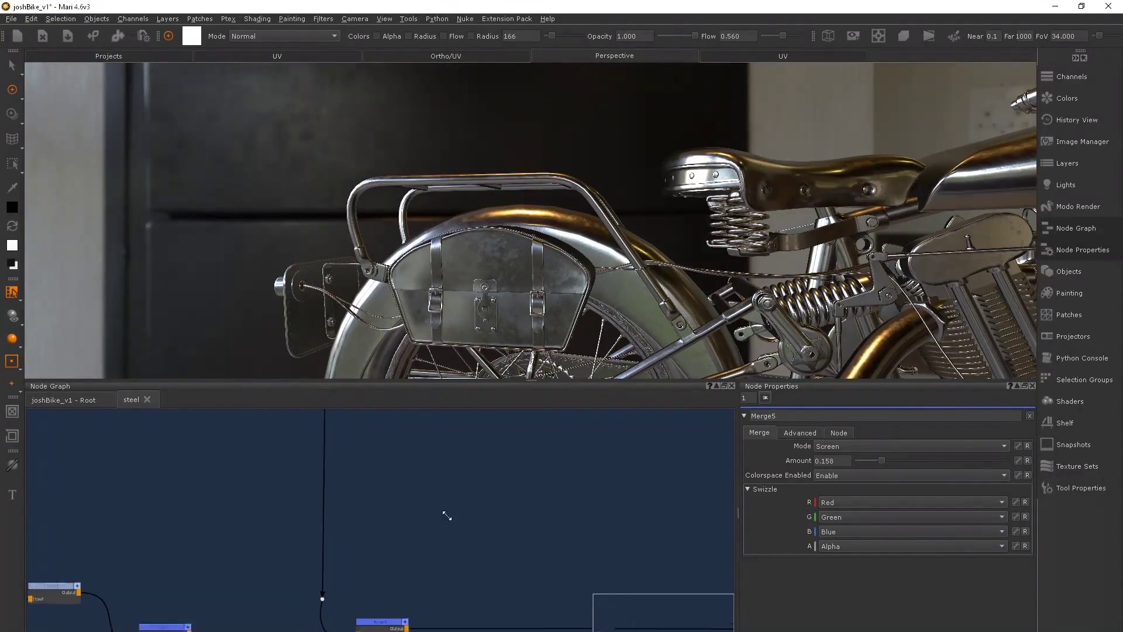
Add scratch5_4k.tif from the image library as a tiled node in the diffColor1 group and insert a Merge node downstream of Merge3
mouse_move(447, 515)
middle_down()
mouse_move(173, 464)
mouse_move(459, 585)
mouse_move(429, 589)
mouse_move(441, 604)
mouse_move(679, 549)
mouse_move(607, 433)
mouse_move(432, 506)
middle_up()
click(1081, 142)
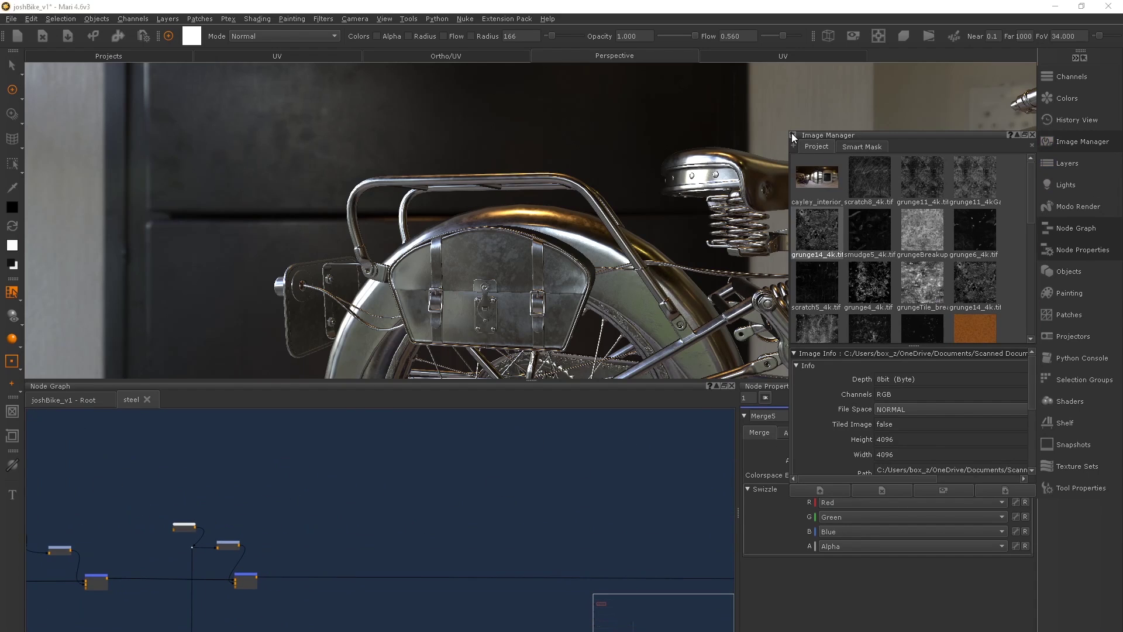
double_click(806, 276)
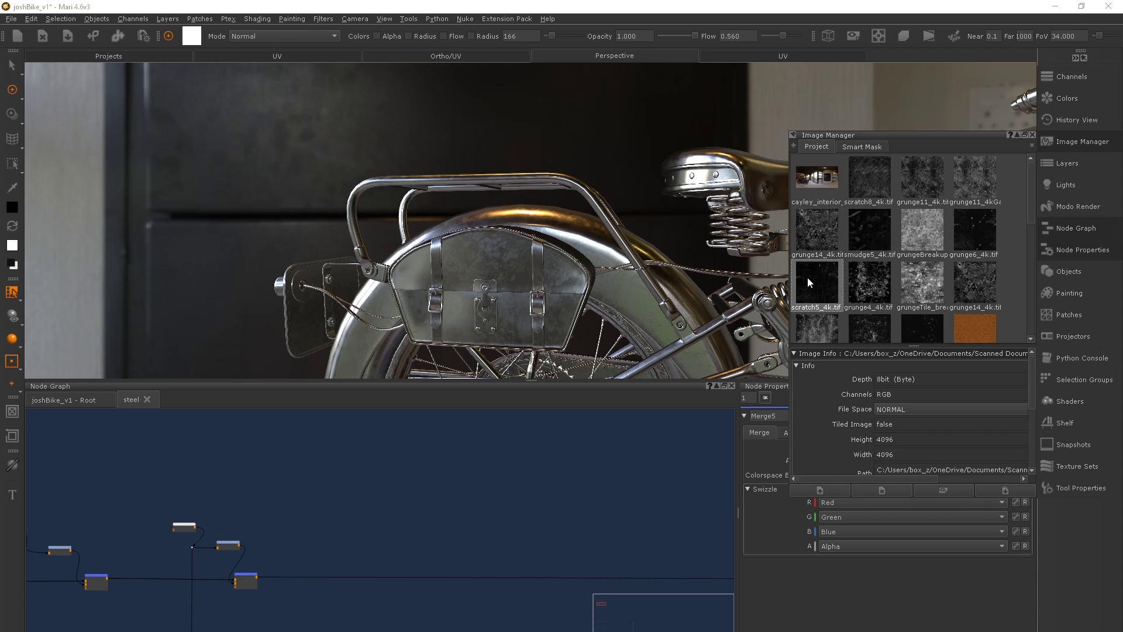
click(1113, 130)
drag(436, 475, 337, 516)
scroll(434, 461, up, 2)
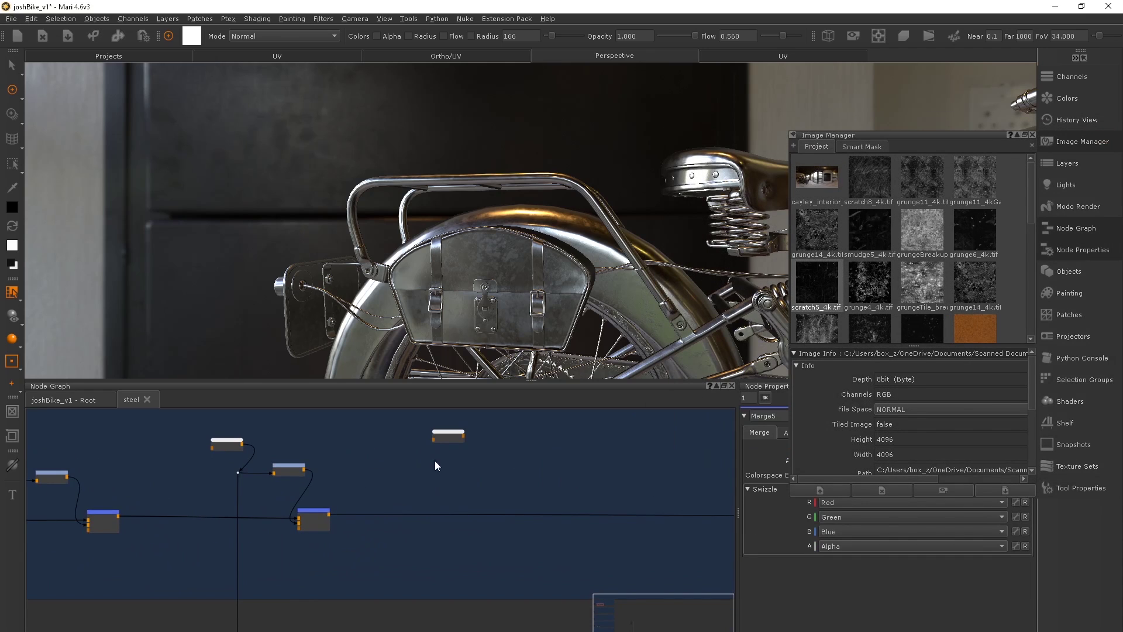
click(313, 514)
scroll(335, 455, up, 2)
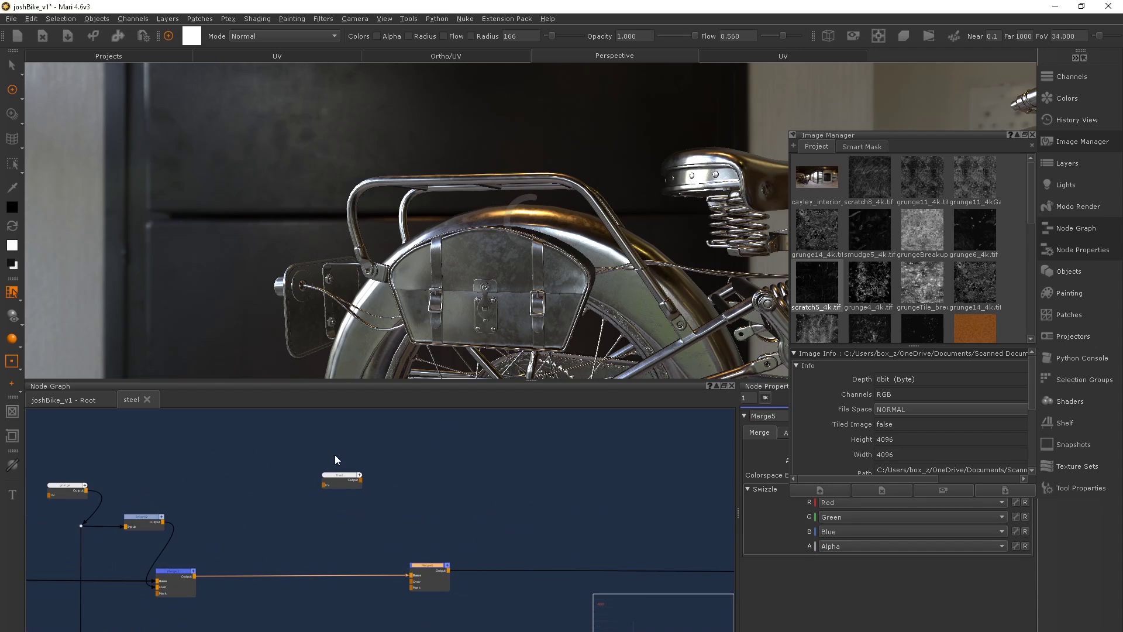
Name the new tiled node largeScratches and connect its output to a new Invert node
click(340, 471)
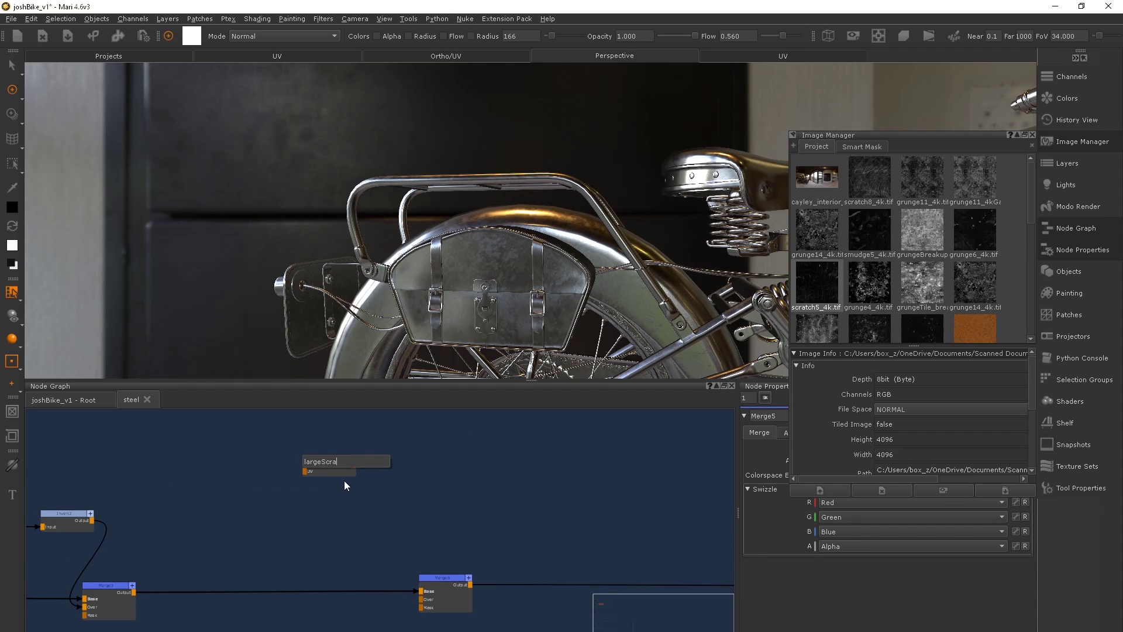
key(Tab)
text(invert)
key(Return)
drag(355, 465, 418, 492)
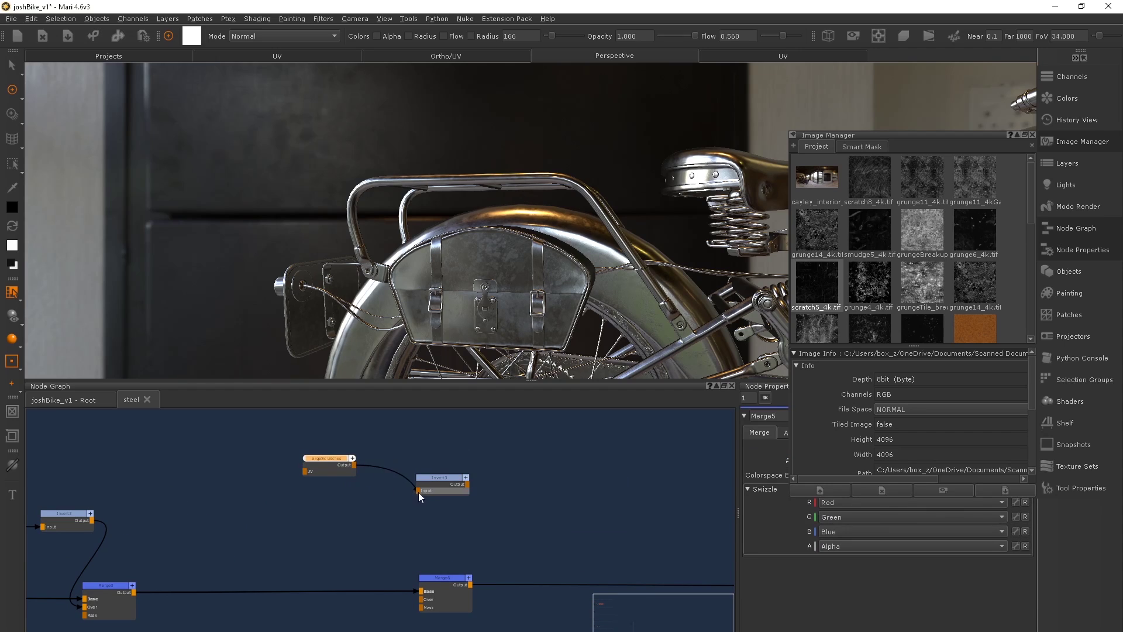
Connect the inverted large scratches to Merge6's Over input and set Merge6 to Multiply
click(1031, 135)
drag(420, 599, 468, 484)
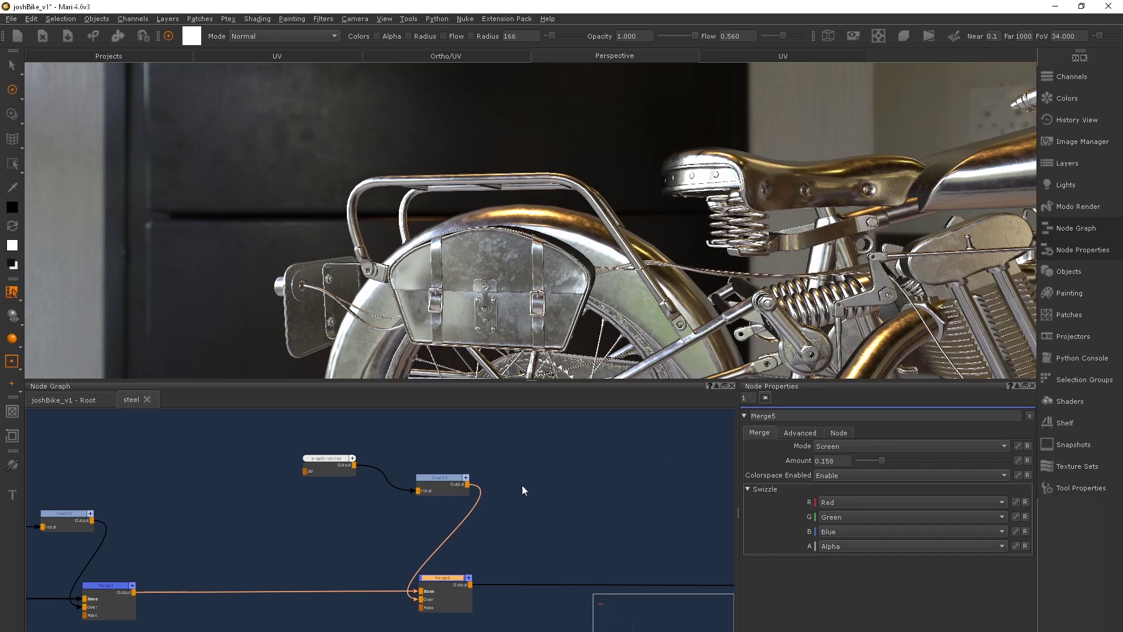
click(836, 446)
click(936, 484)
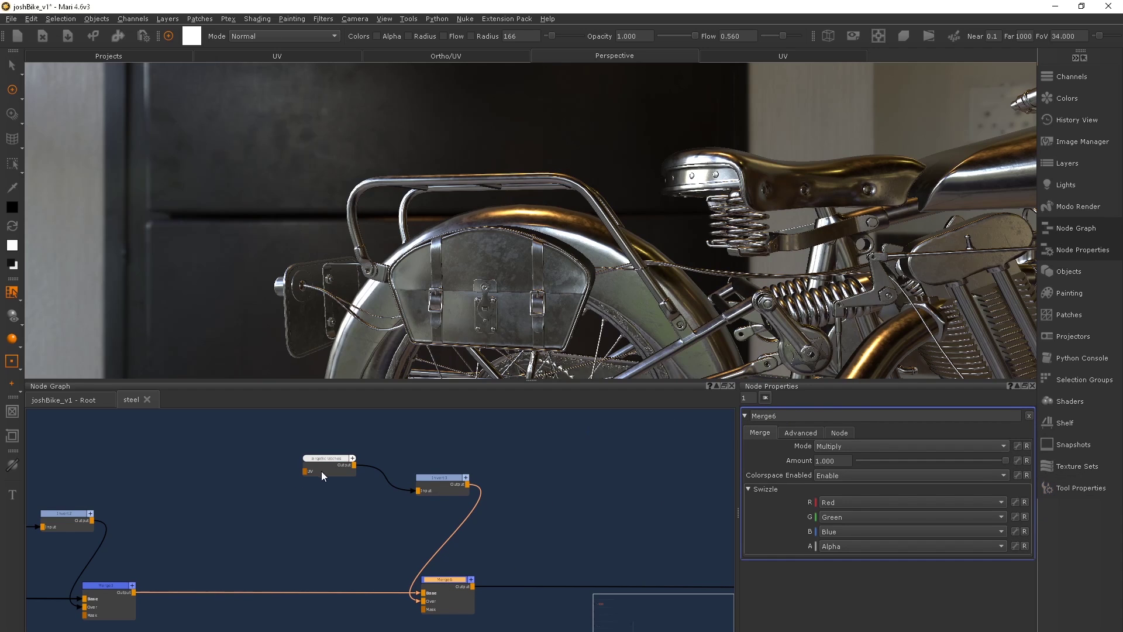
Space out the largeScratches and Invert nodes, route the wire between them through a dot and add a second dot for branching
drag(321, 471, 269, 487)
drag(461, 483, 407, 479)
click(304, 520)
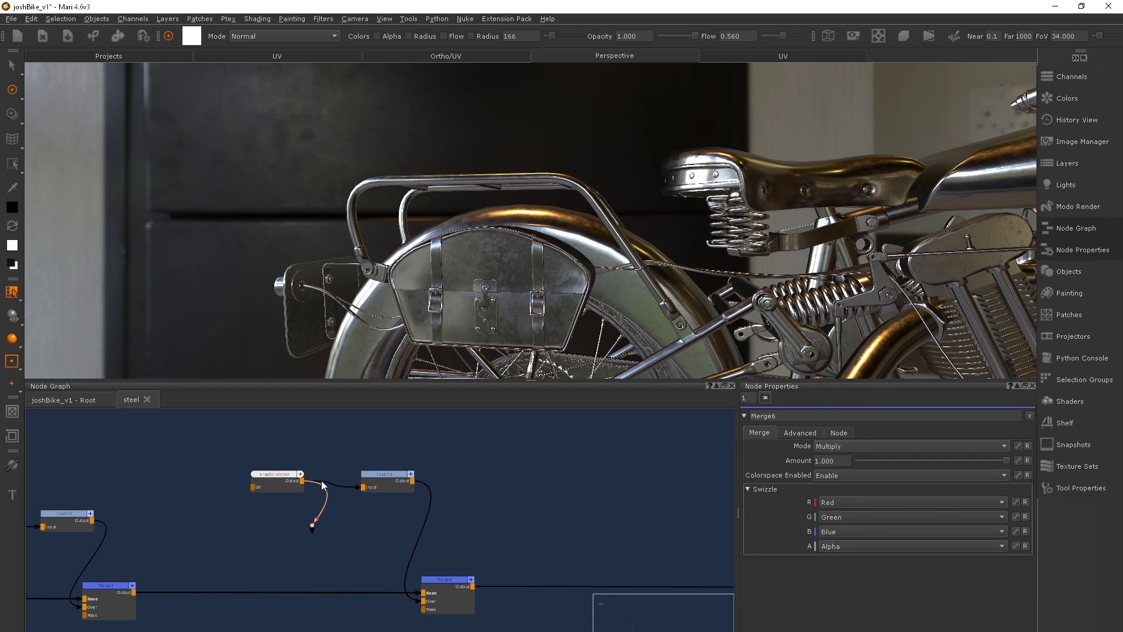
drag(319, 480, 310, 527)
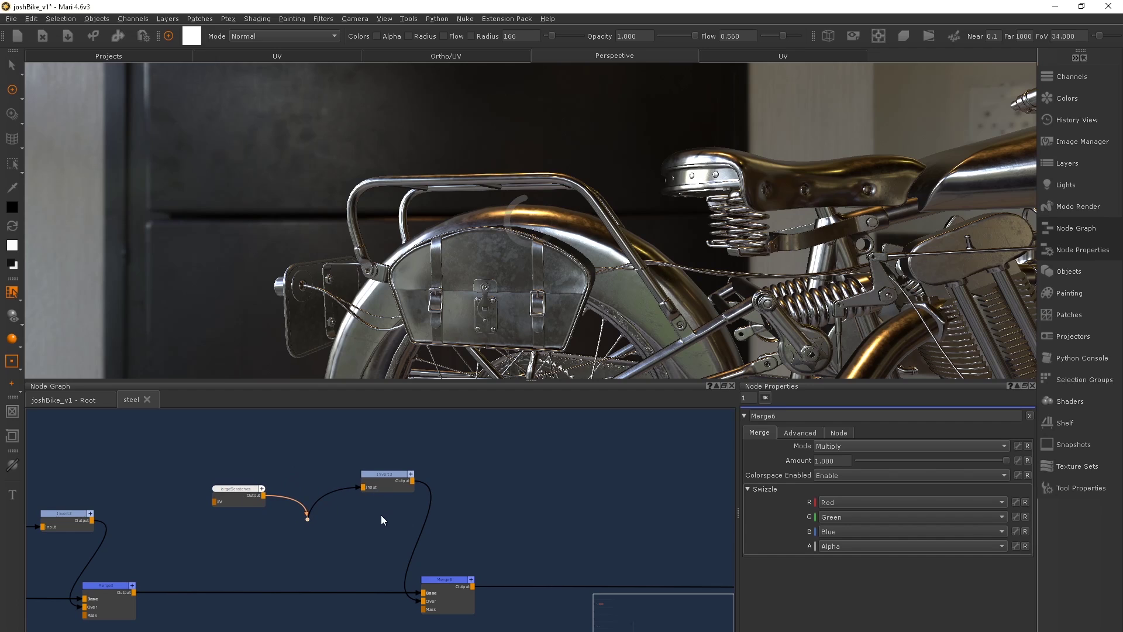
middle_drag(437, 476, 460, 518)
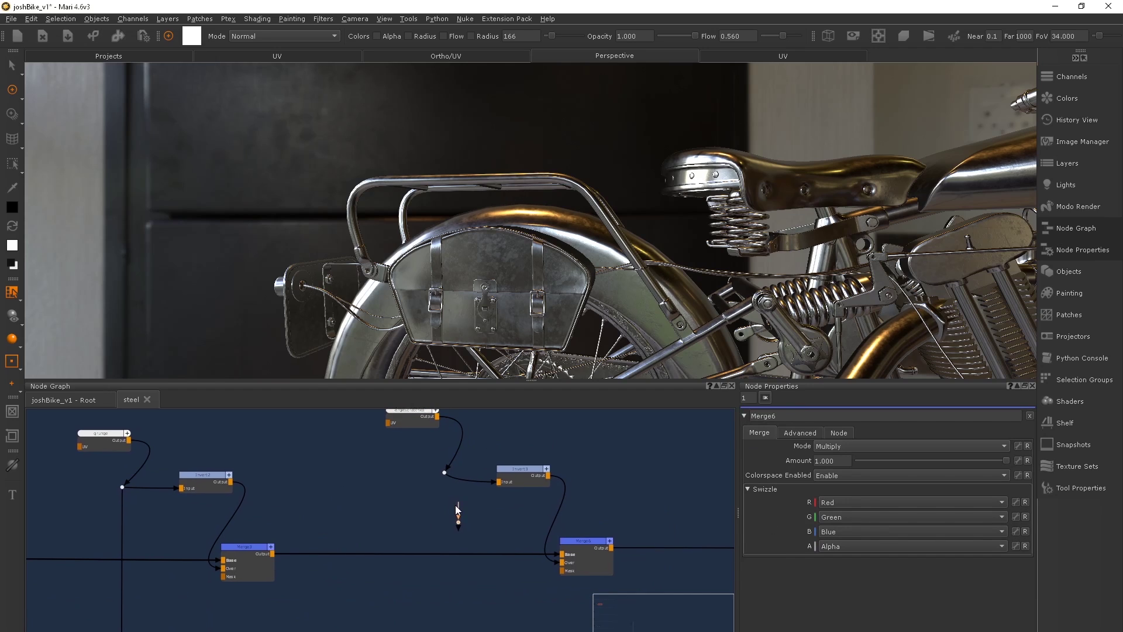
Insert a Merge node on the specRoughness wire and connect the large-scratches branch dot to its Over input
drag(455, 505, 588, 315)
key(space)
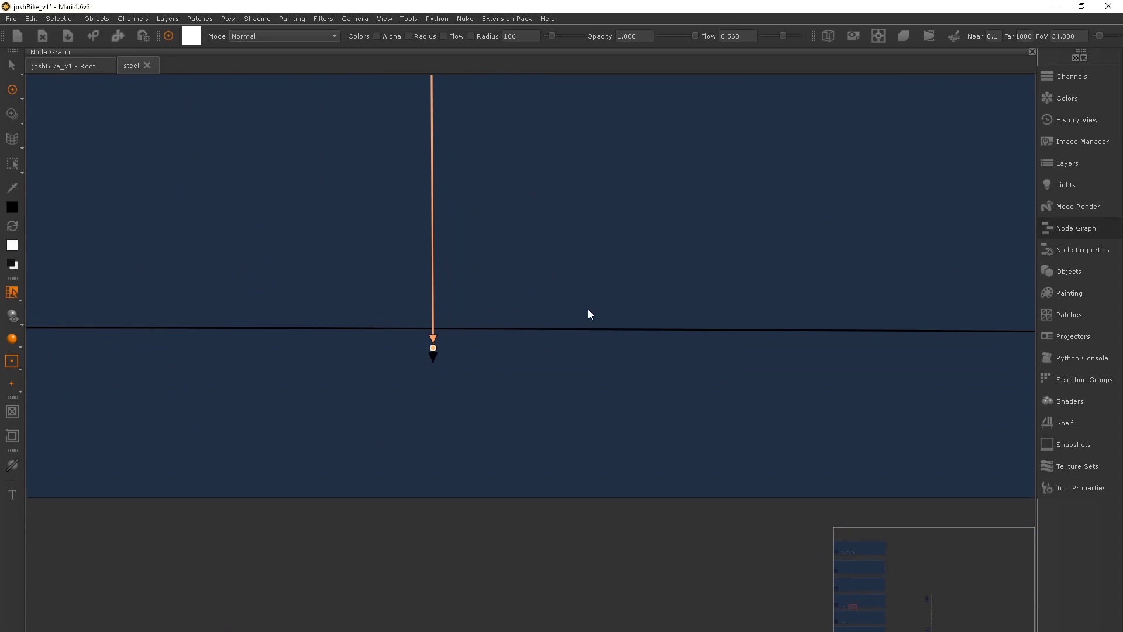
key(m)
click(497, 335)
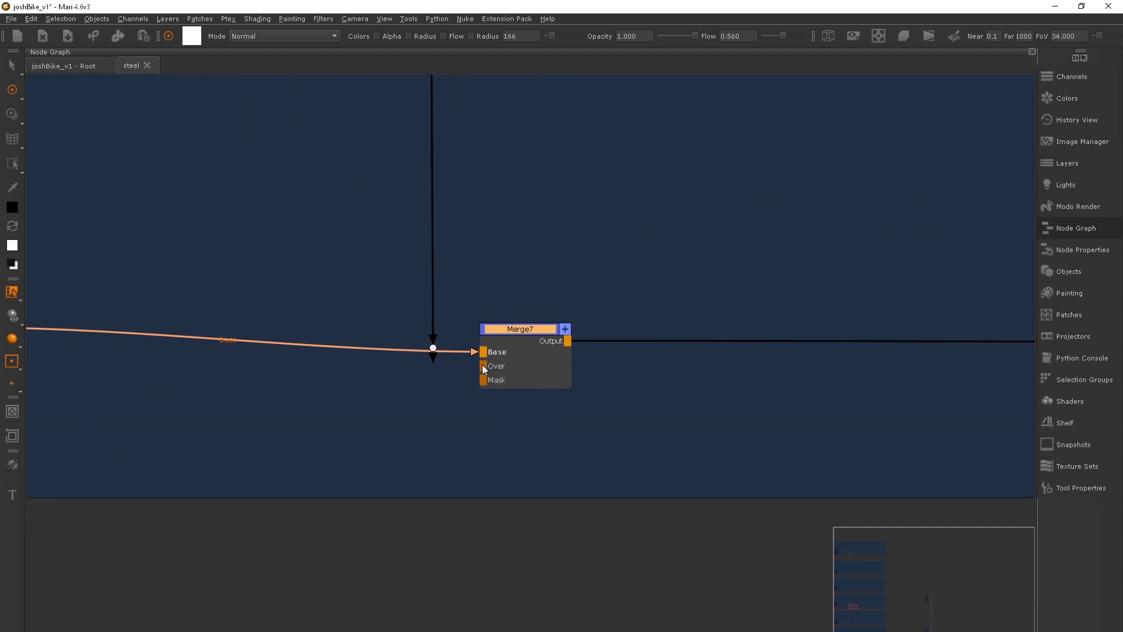
drag(519, 348, 513, 327)
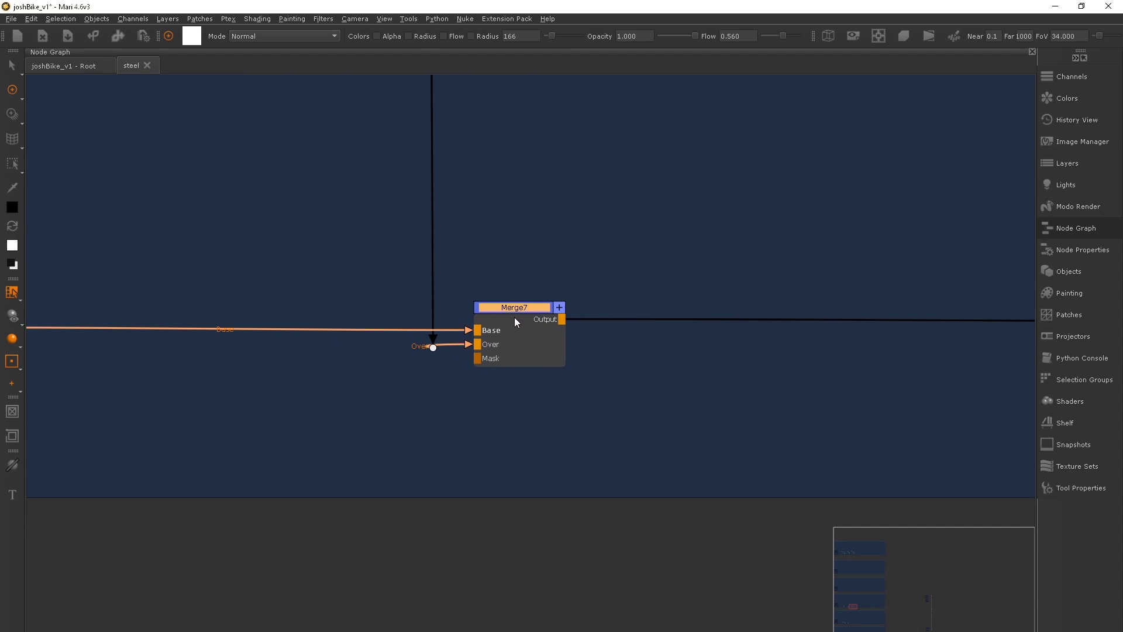
Set Merge7 to Screen, lower its amount to 0.434 and check the scratches on the bike
key(space)
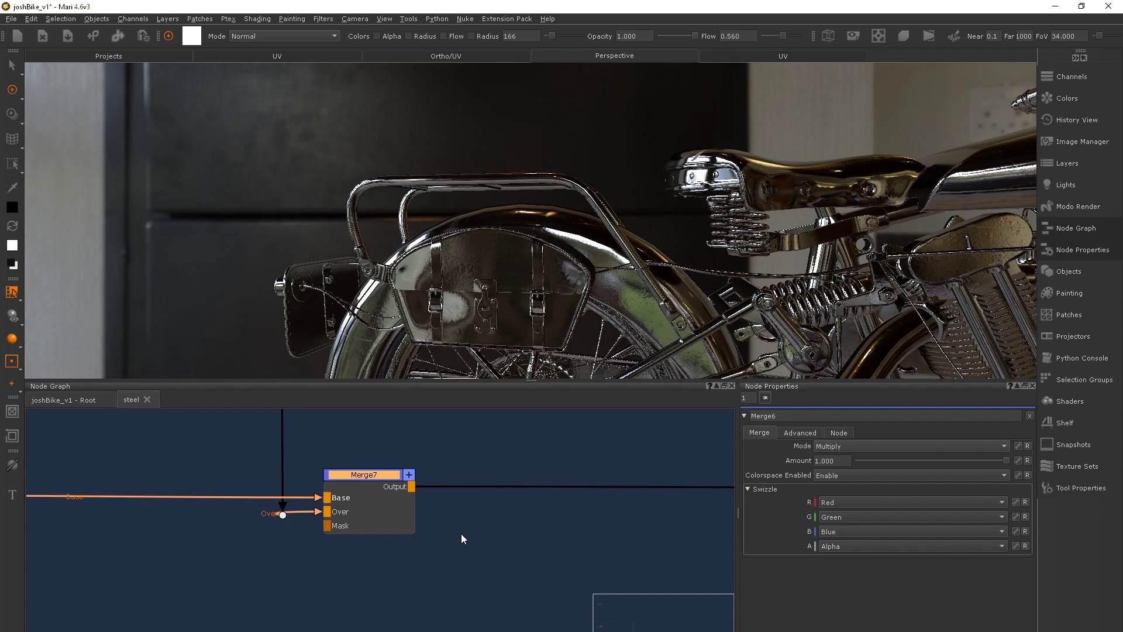
click(356, 475)
click(909, 446)
mouse_move(913, 497)
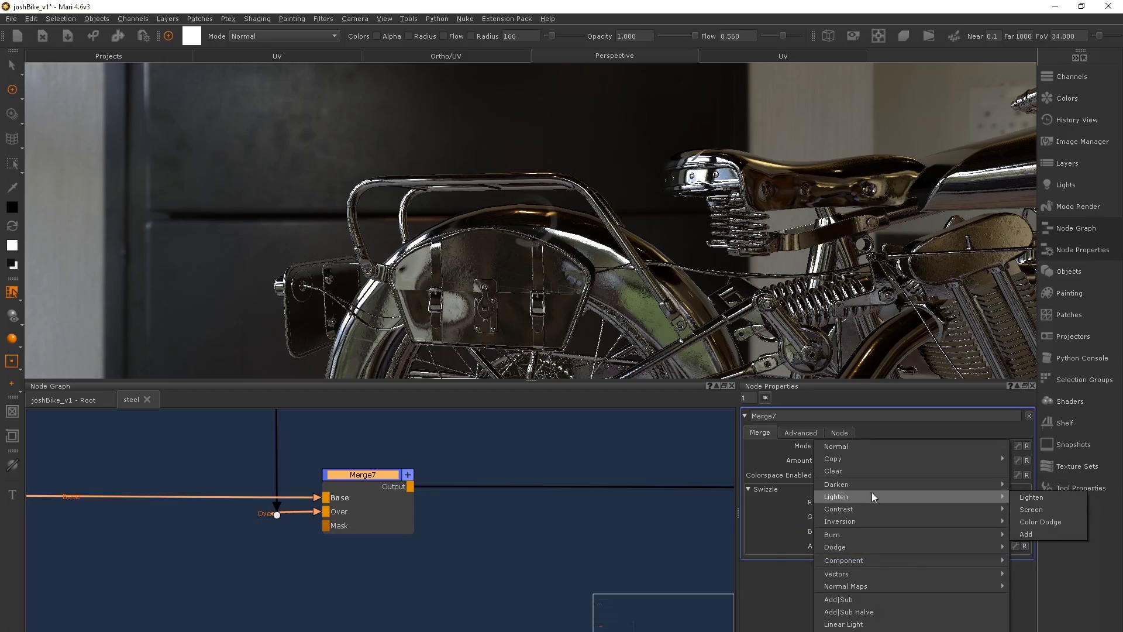
click(1030, 510)
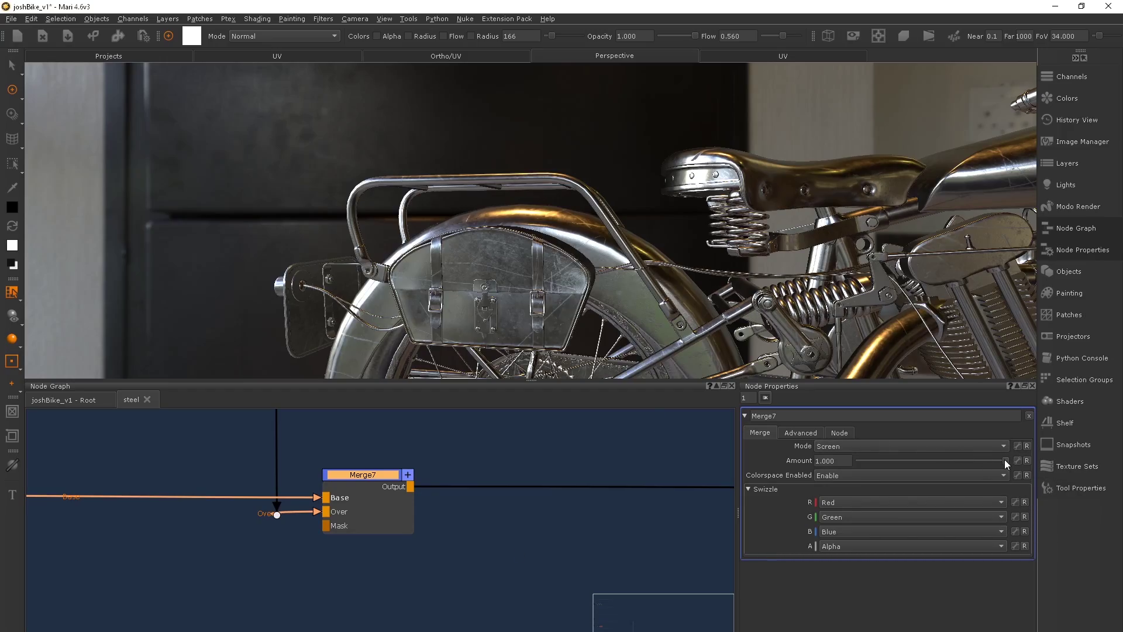
mouse_move(1006, 461)
mouse_down()
mouse_move(820, 461)
mouse_move(944, 461)
mouse_up()
scroll(550, 206, up, 5)
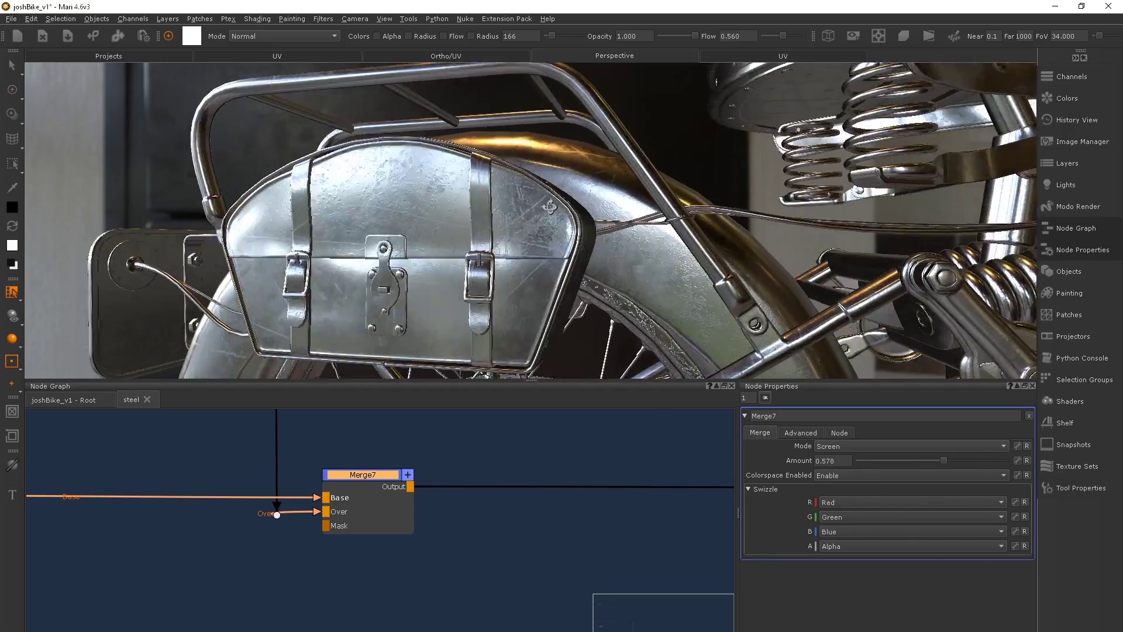
scroll(550, 206, down, 5)
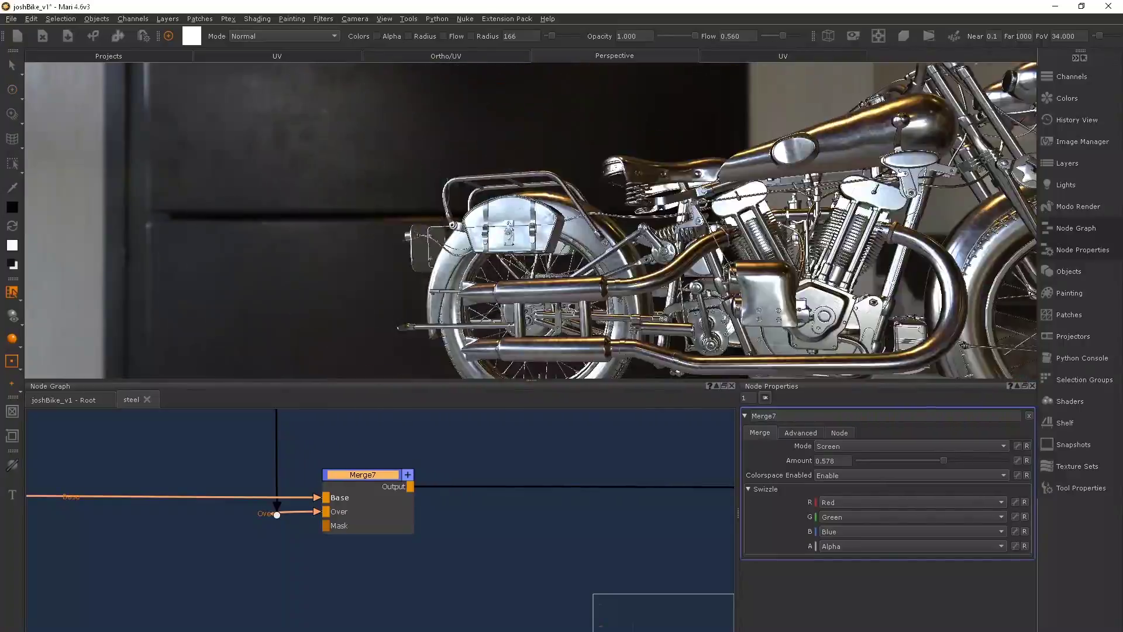
scroll(550, 206, up, 8)
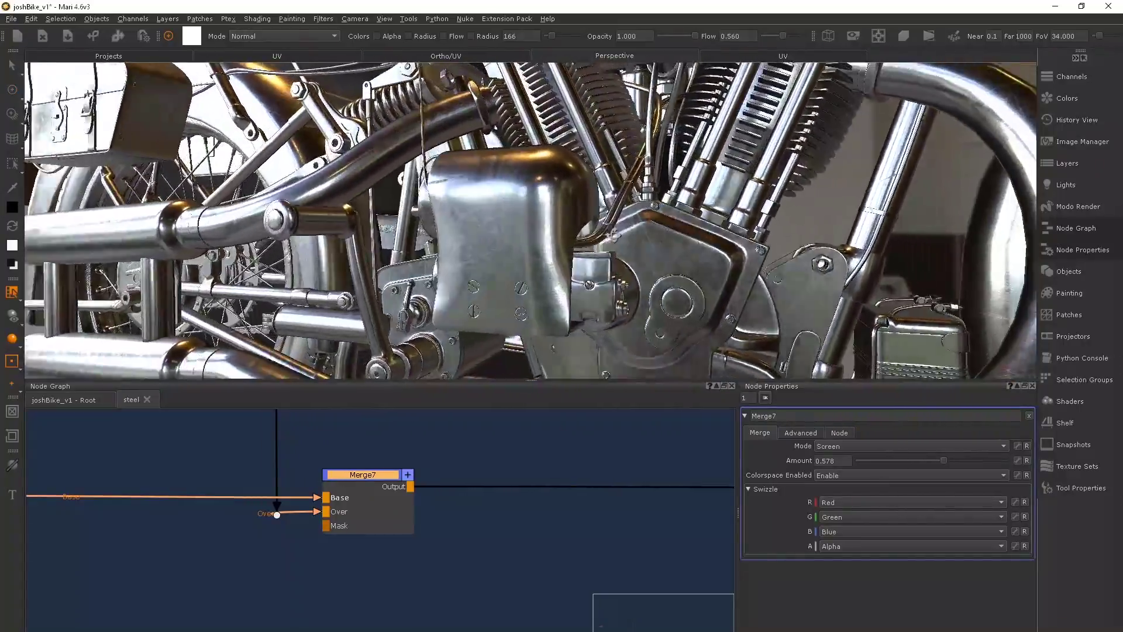
scroll(506, 224, down, 5)
scroll(506, 224, up, 6)
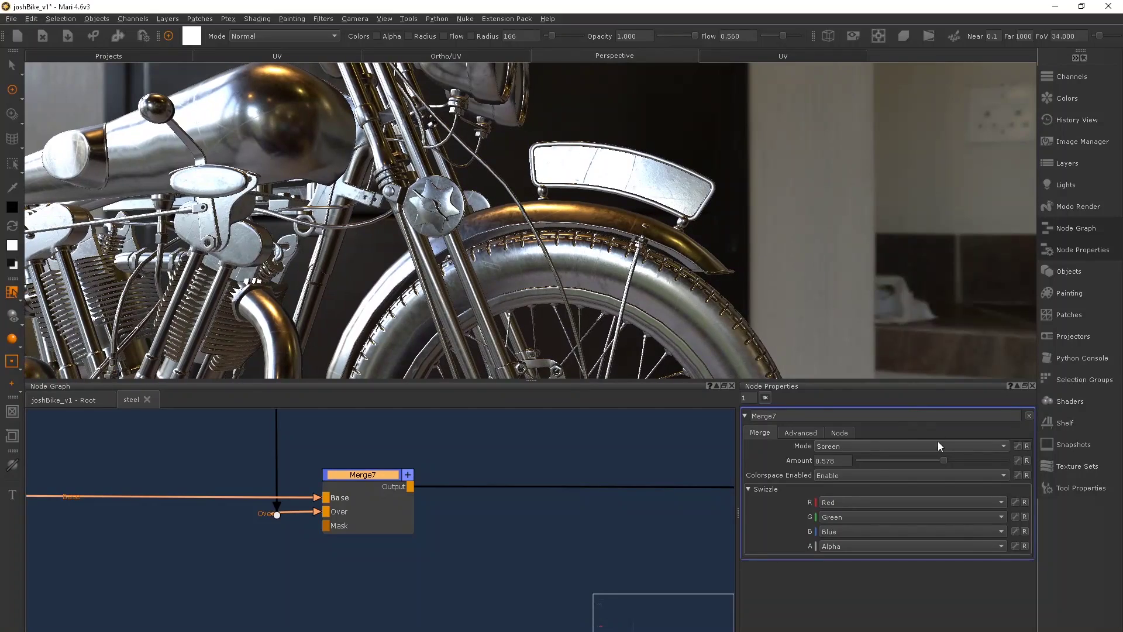
In the root graph, view the output of zboxall_edgeWearSimple_gizmo1 and raise its Curve Levels Mid to 0.731
middle_drag(416, 492, 316, 462)
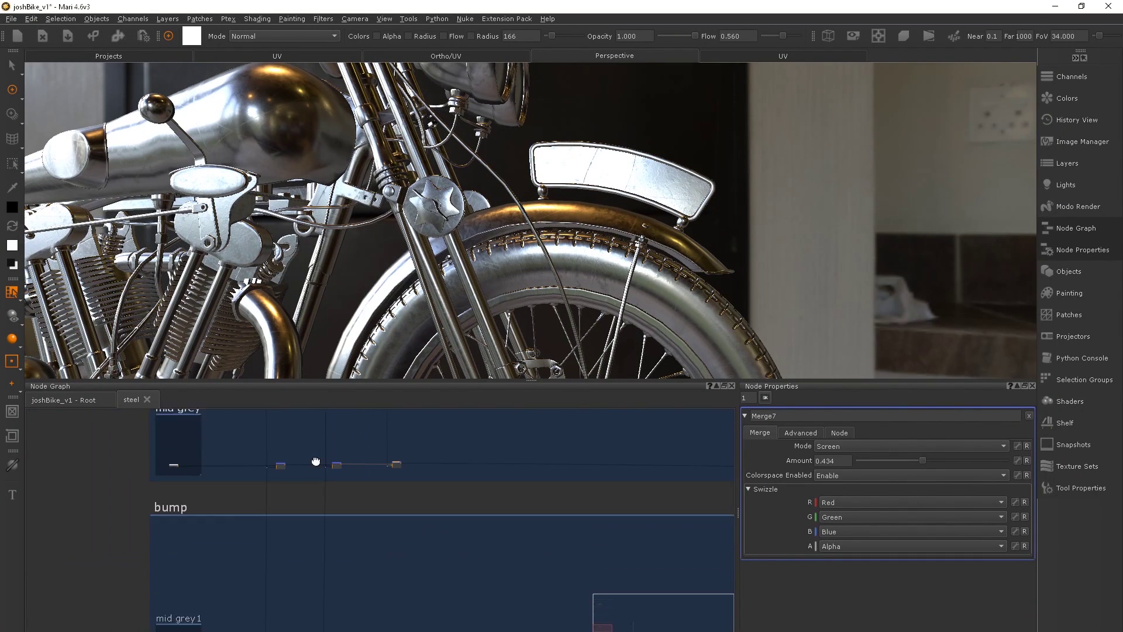
click(47, 404)
scroll(451, 511, up, 5)
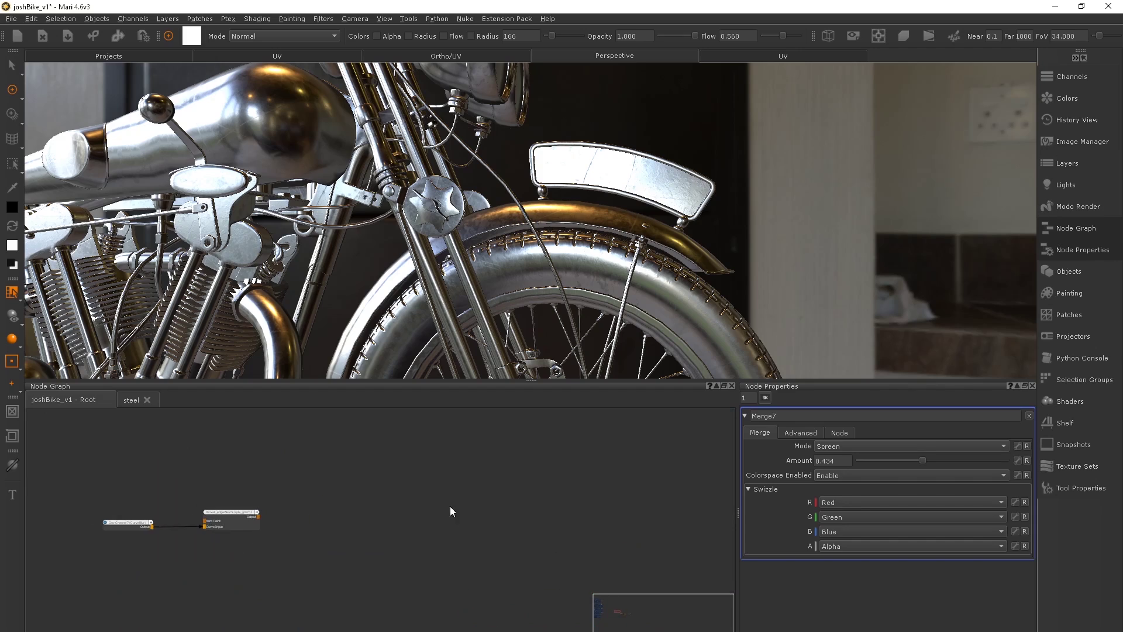
middle_drag(452, 511, 409, 462)
click(502, 520)
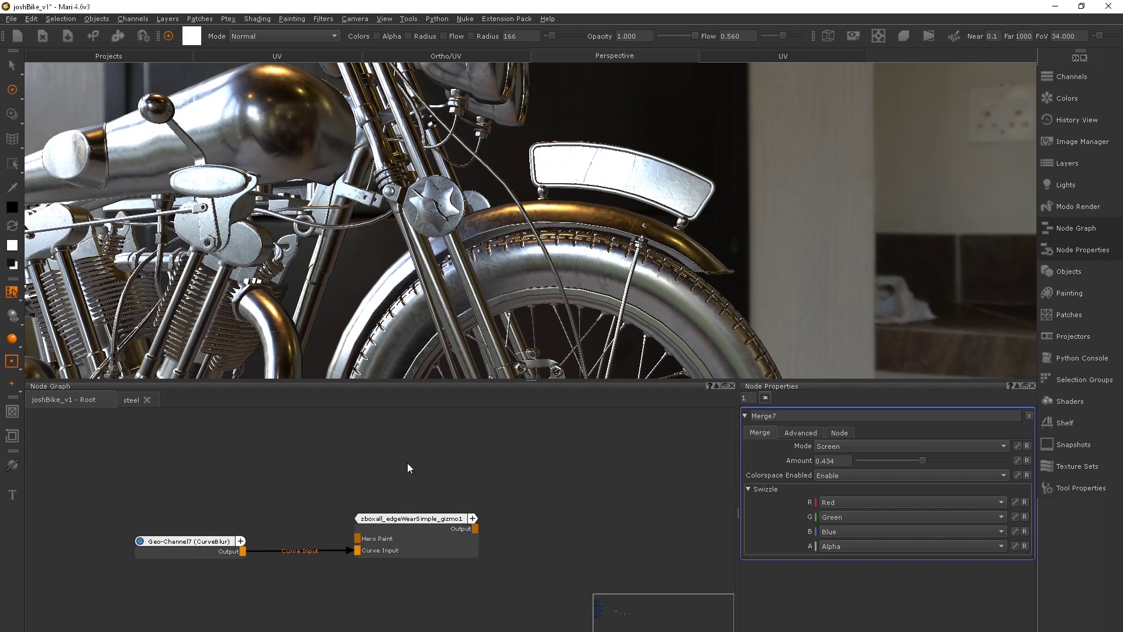
click(403, 502)
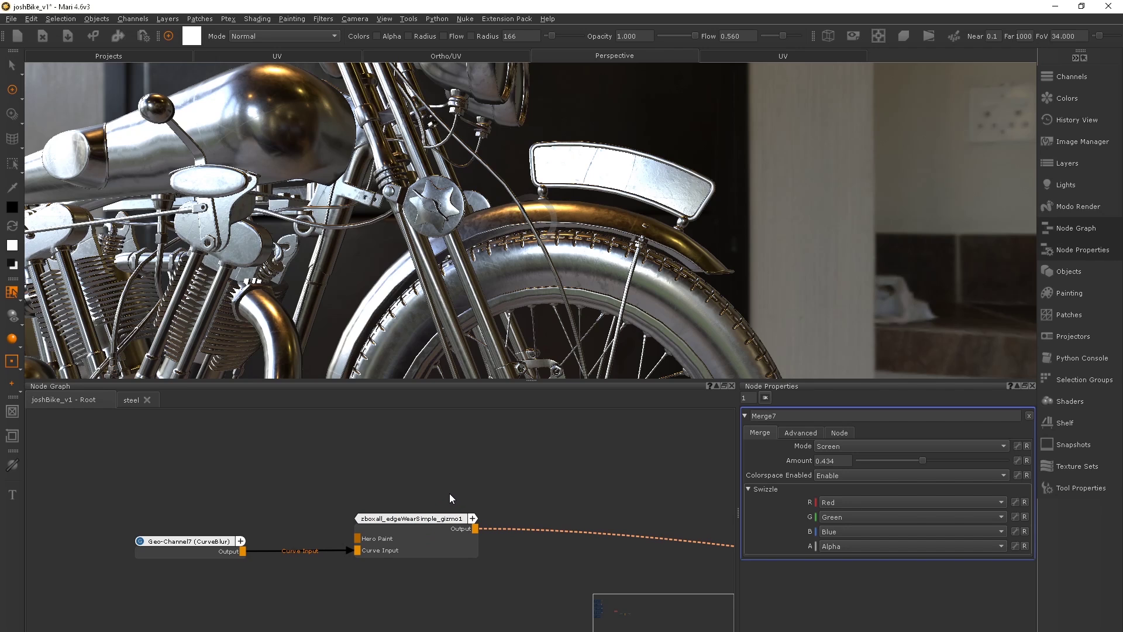
click(420, 519)
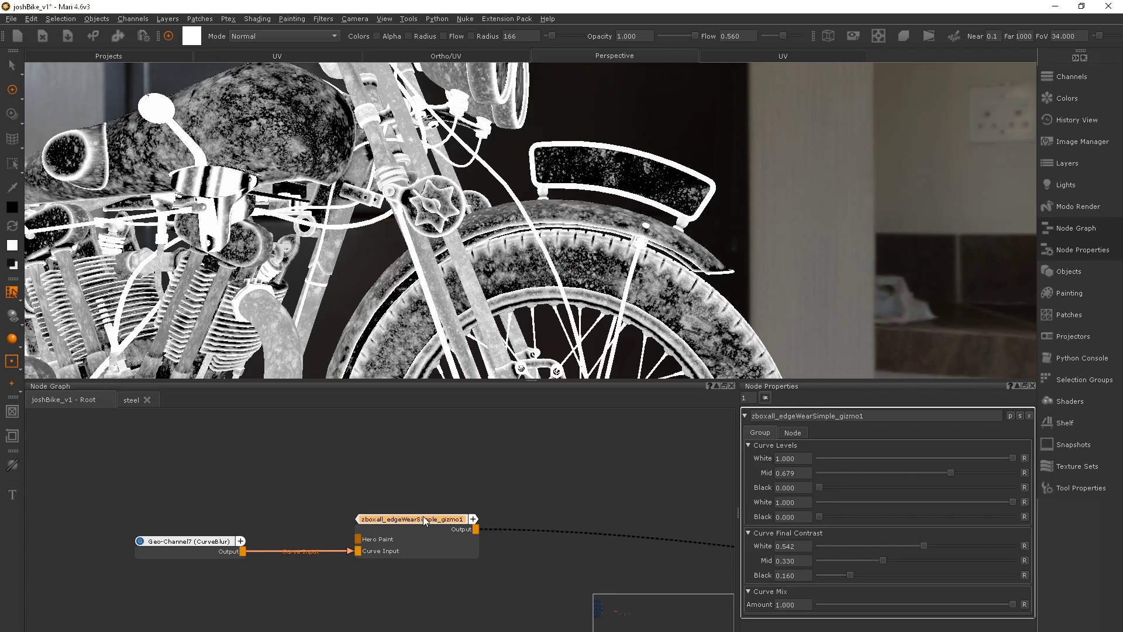
drag(951, 474, 963, 470)
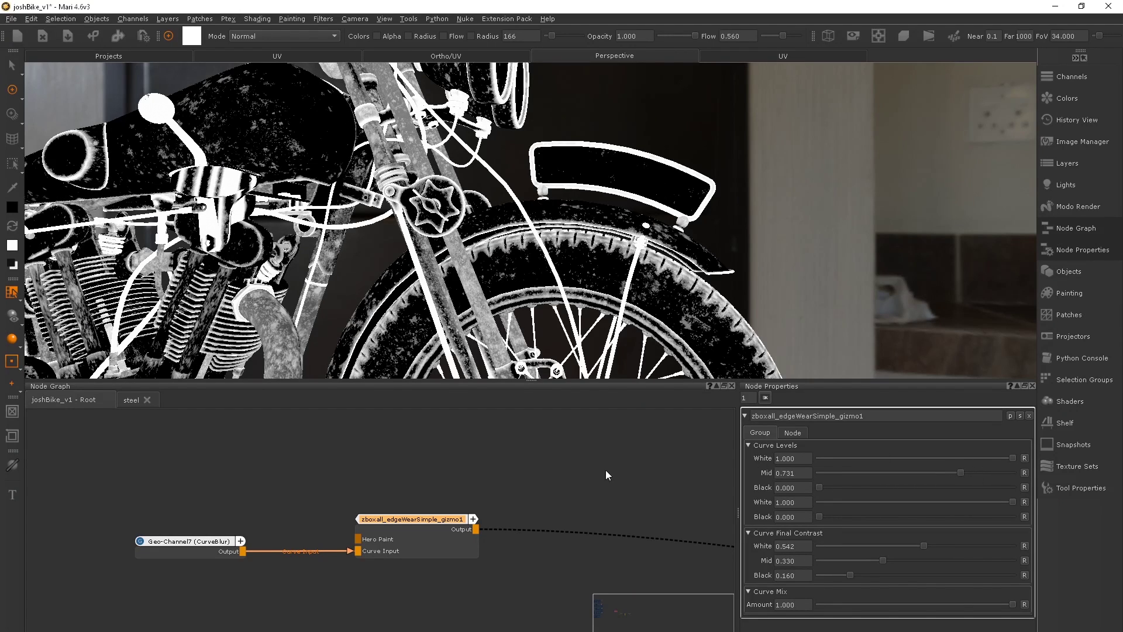
Import the curveBlur.$UDIM.png sequence for all patches into the object's CurveBlur geo-channel and close the Objects palette
middle_drag(219, 475, 306, 472)
click(254, 546)
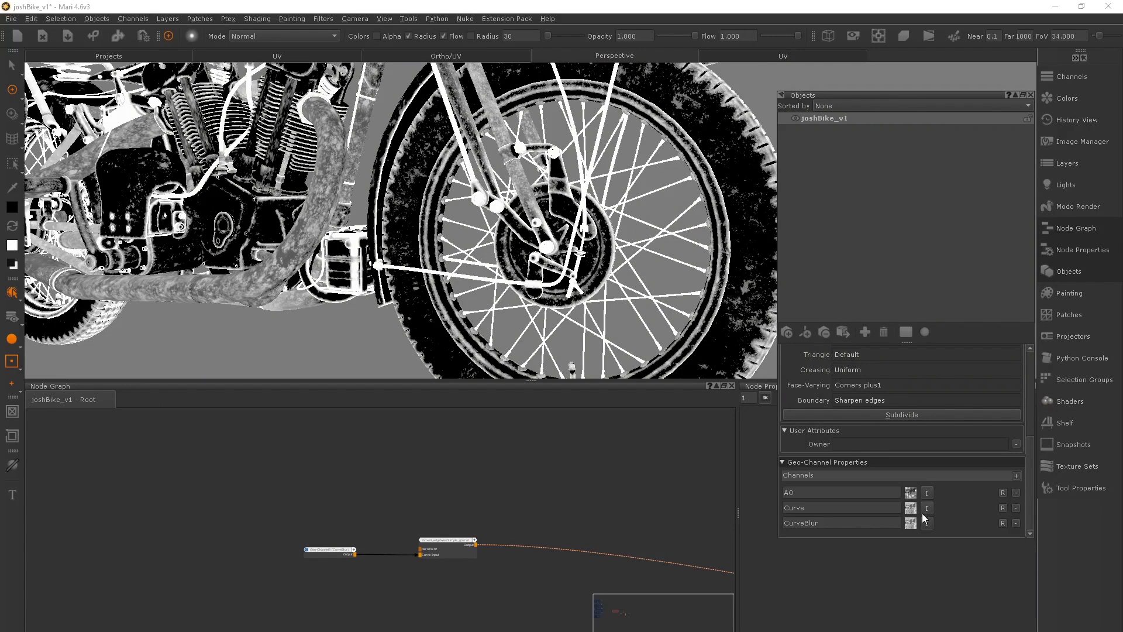
click(927, 522)
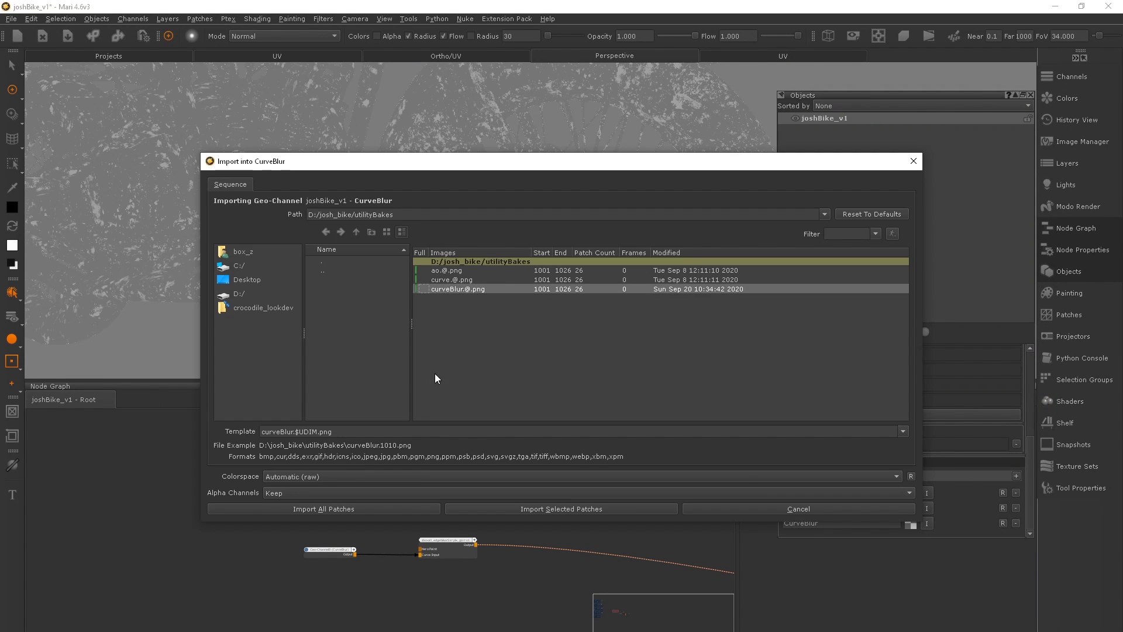
click(409, 509)
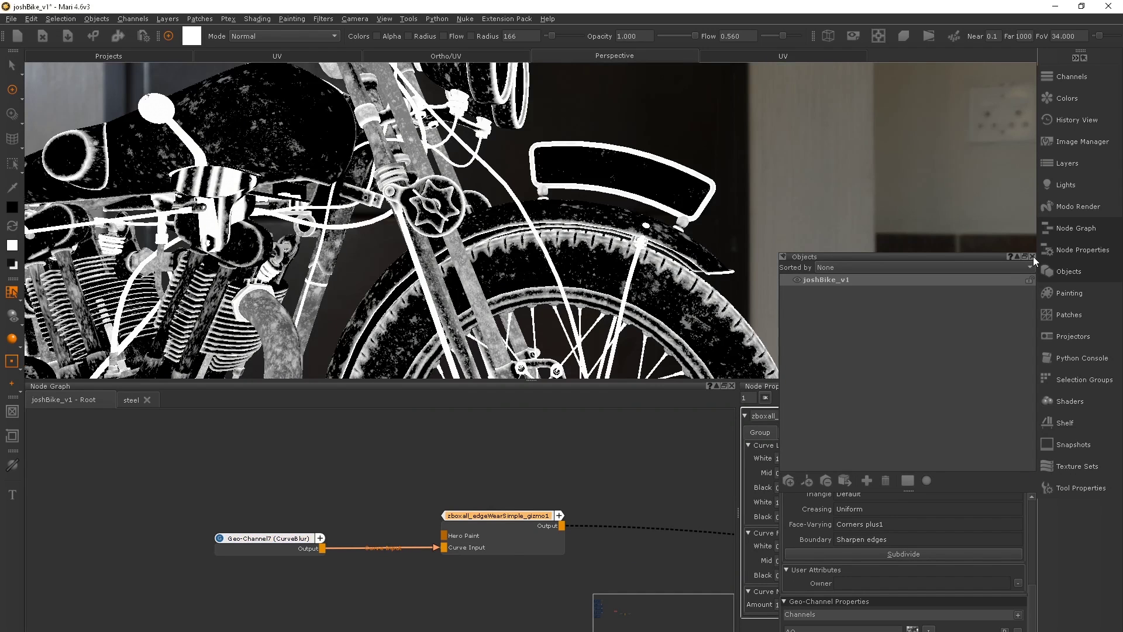
click(1033, 258)
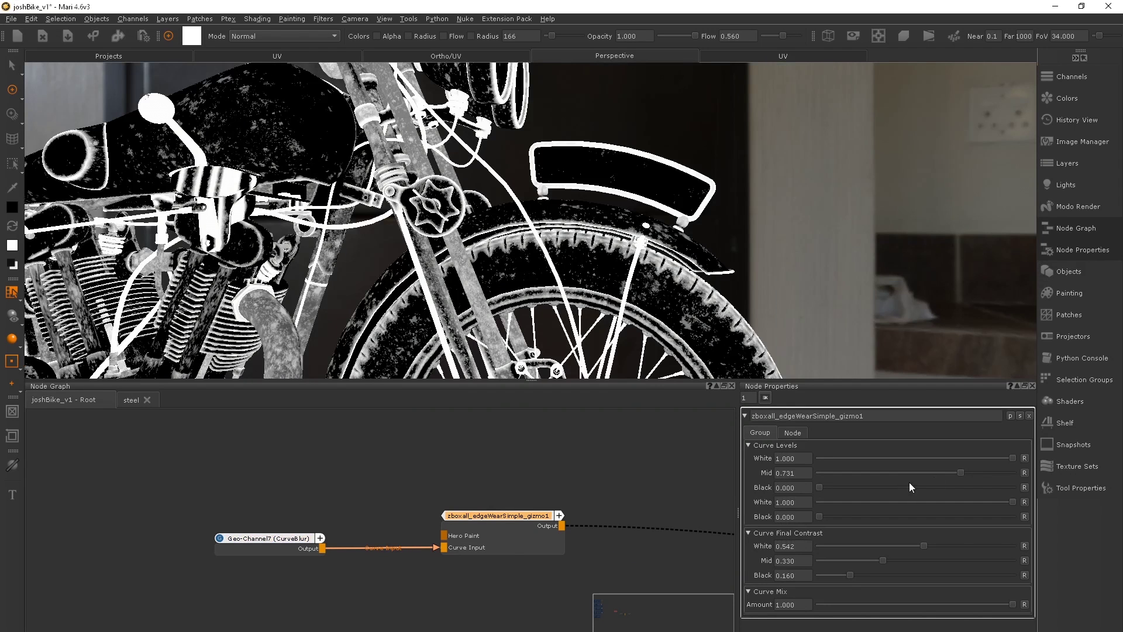
Create a new Geo-Channel node beside the edge wear gizmo and set its channel to CurveBlur
click(269, 499)
key(Tab)
text(geo)
key(Return)
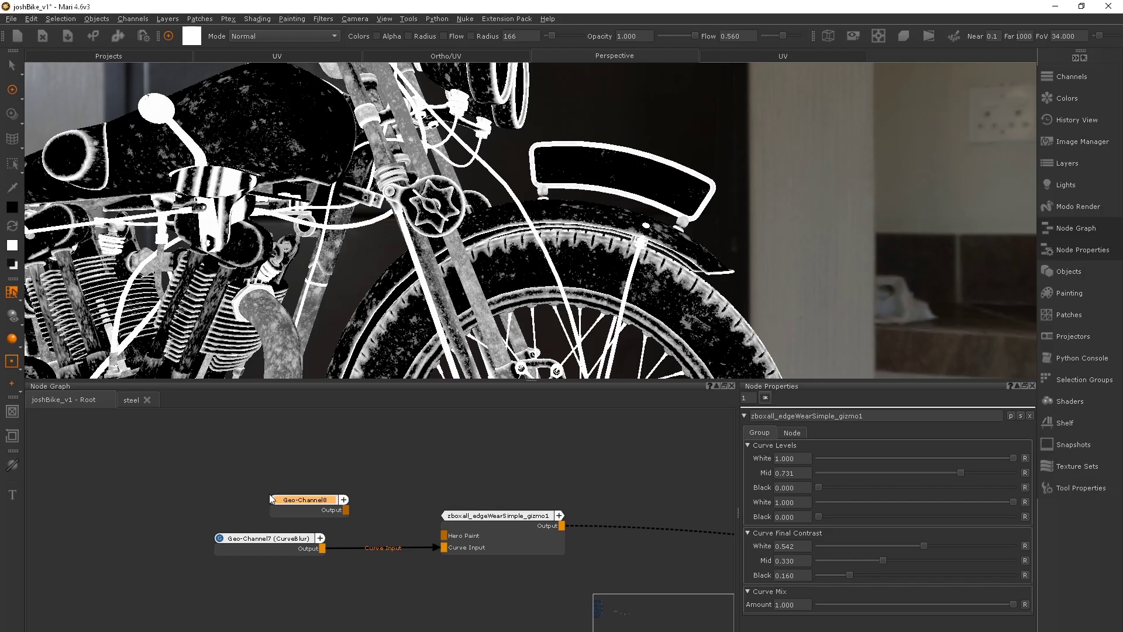
click(298, 506)
click(1013, 446)
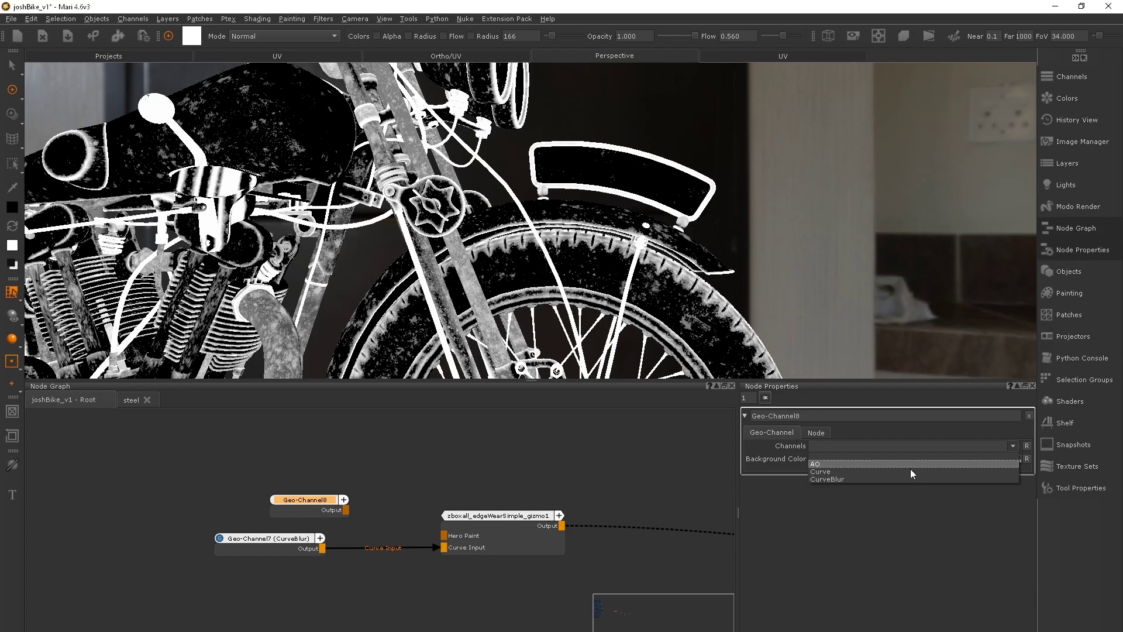
click(834, 475)
Connect the new Geo-Channel to the gizmo's Curve Input, delete the old Geo-Channel7 and move the new node into its place
drag(412, 542, 444, 547)
click(282, 549)
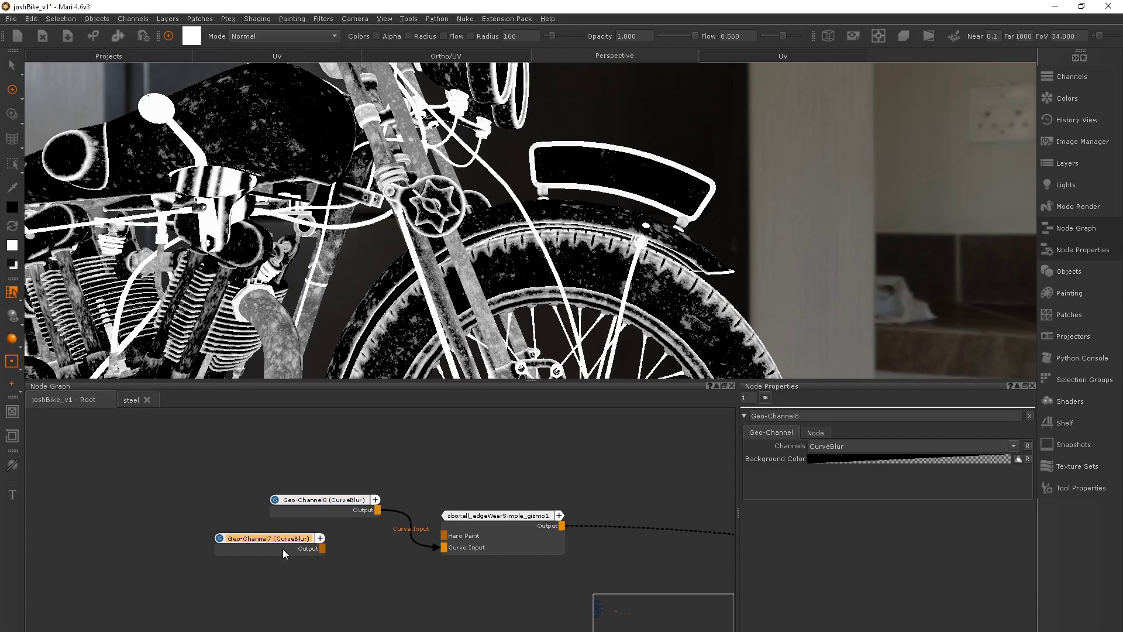
key(Delete)
drag(306, 503, 236, 536)
scroll(322, 528, down, 1)
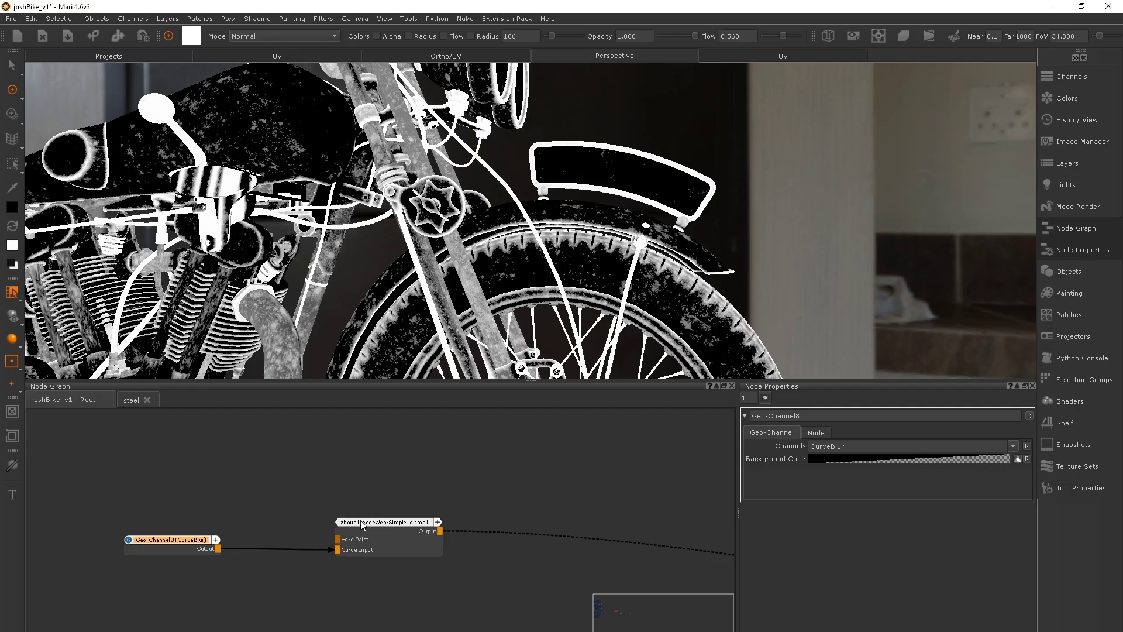
Copy the CurveBlur Geo-Channel and edge wear gizmo into the steel group, placing them beside the large scratches in the diffColor1 area
drag(119, 471, 514, 557)
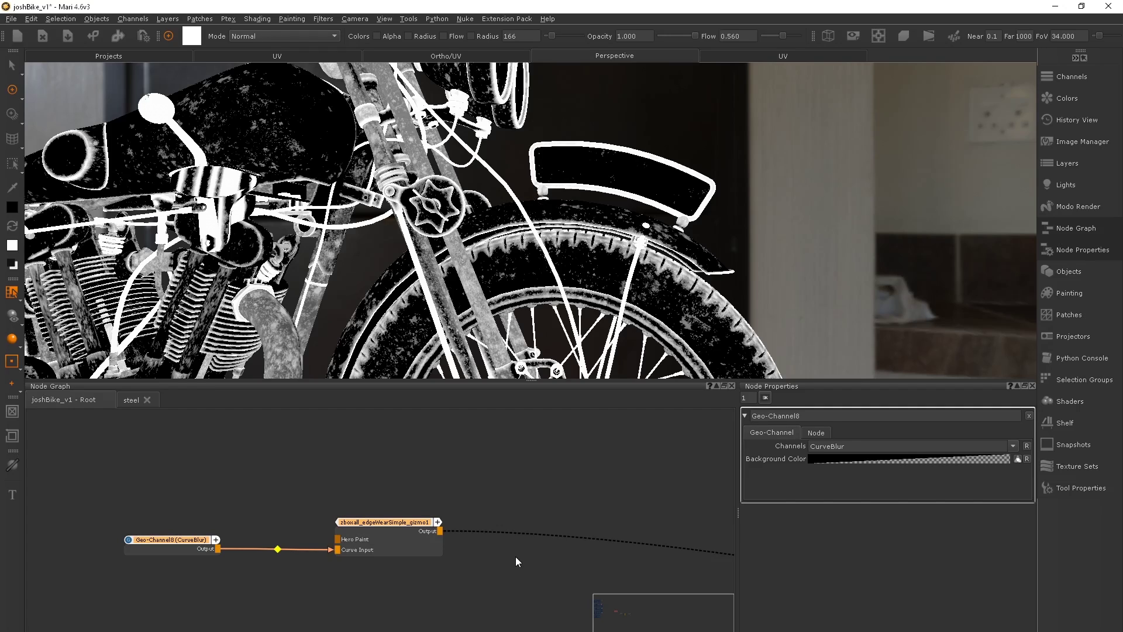
click(131, 400)
scroll(371, 479, down, 3)
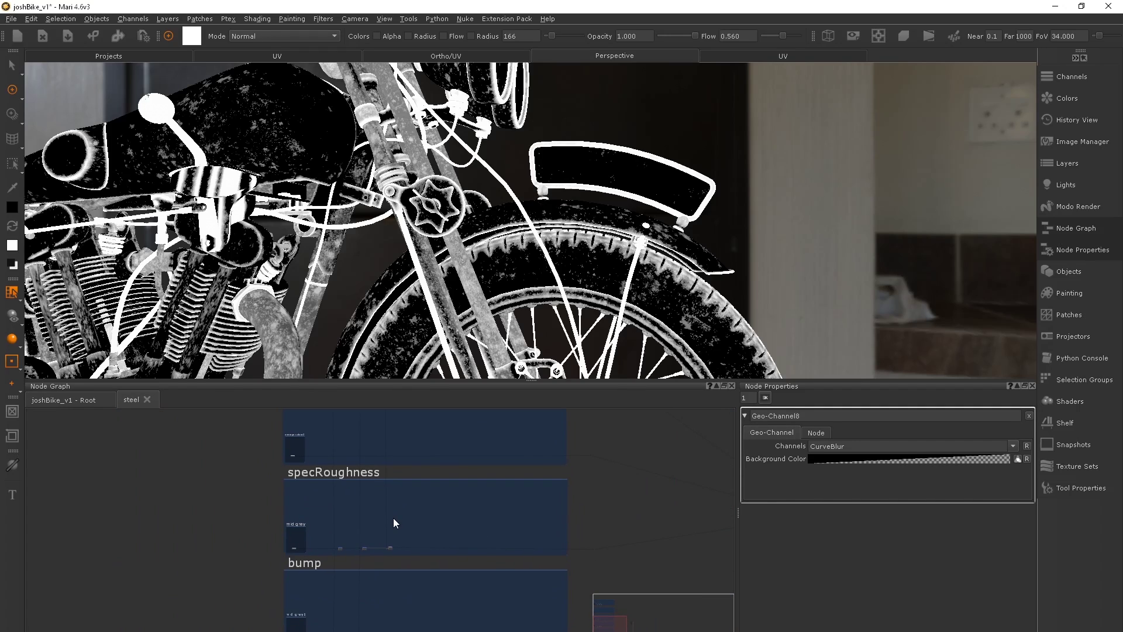
scroll(275, 497, up, 3)
scroll(318, 483, up, 10)
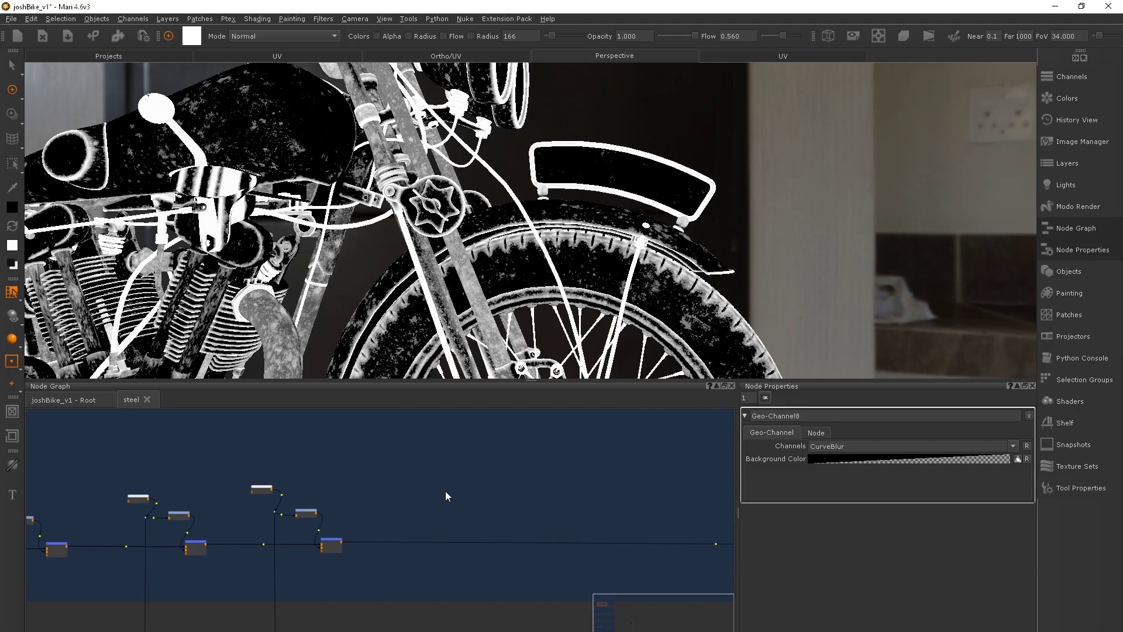
scroll(406, 541, up, 5)
scroll(406, 541, up, 2)
middle_drag(406, 542, 473, 466)
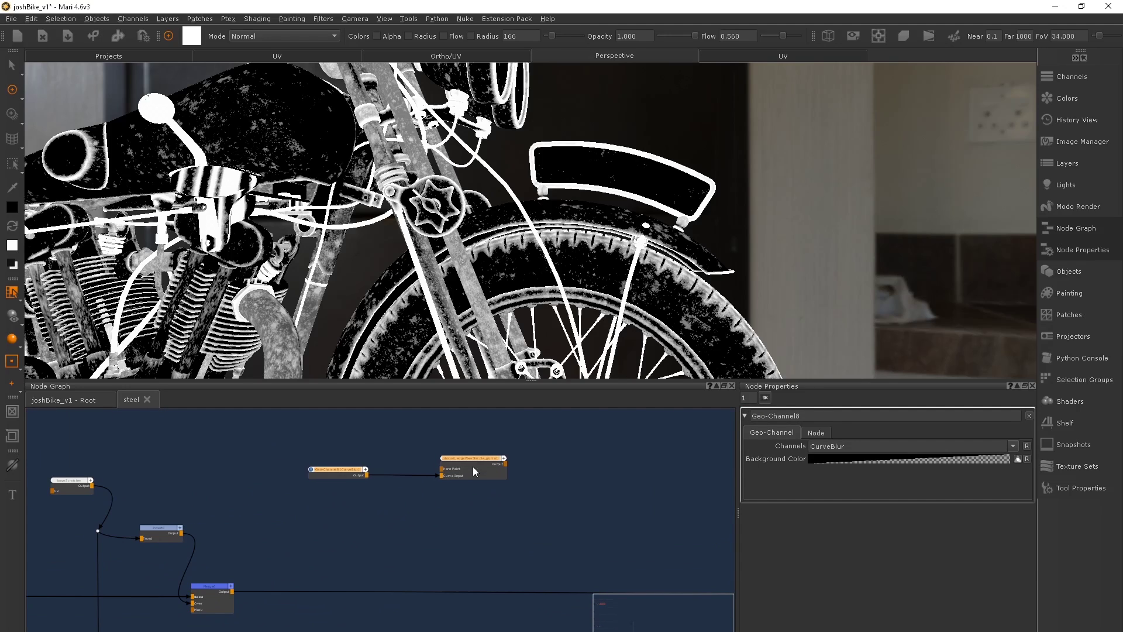
click(528, 502)
Create an Invert node below the pasted edge wear gizmo and connect the gizmo's output to it
key(space)
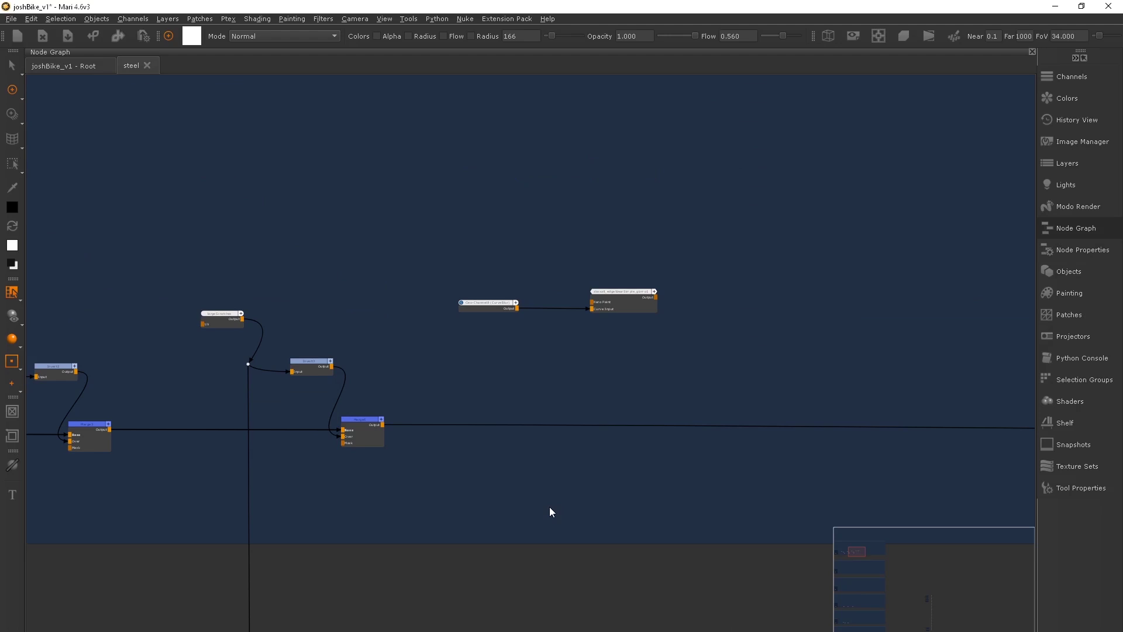
key(Tab)
text(invert)
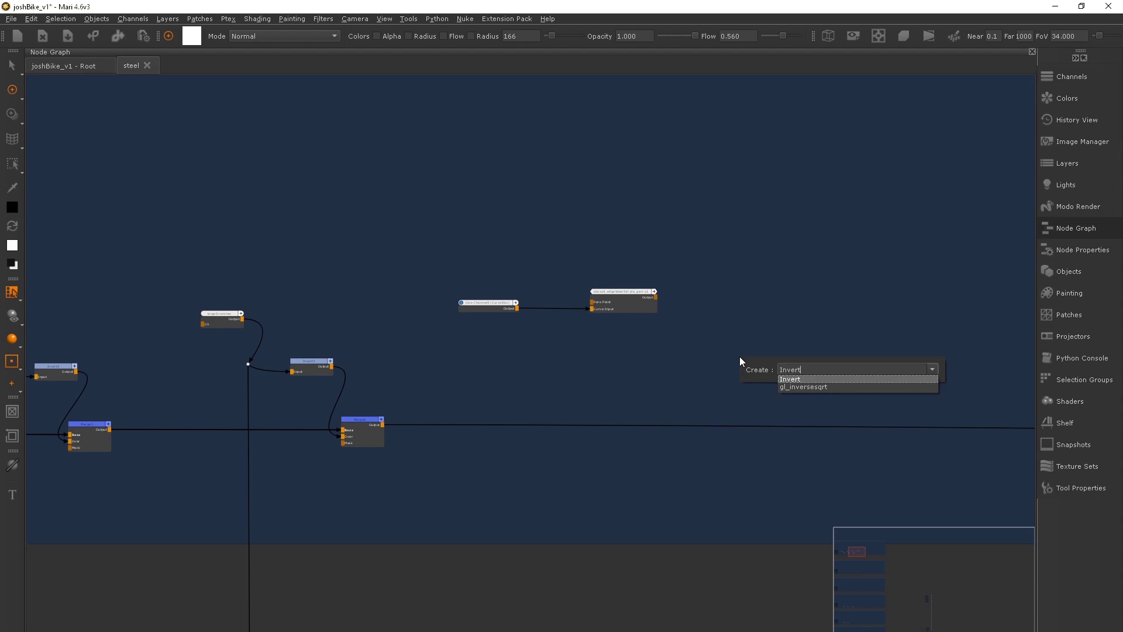
key(Return)
drag(741, 371, 656, 298)
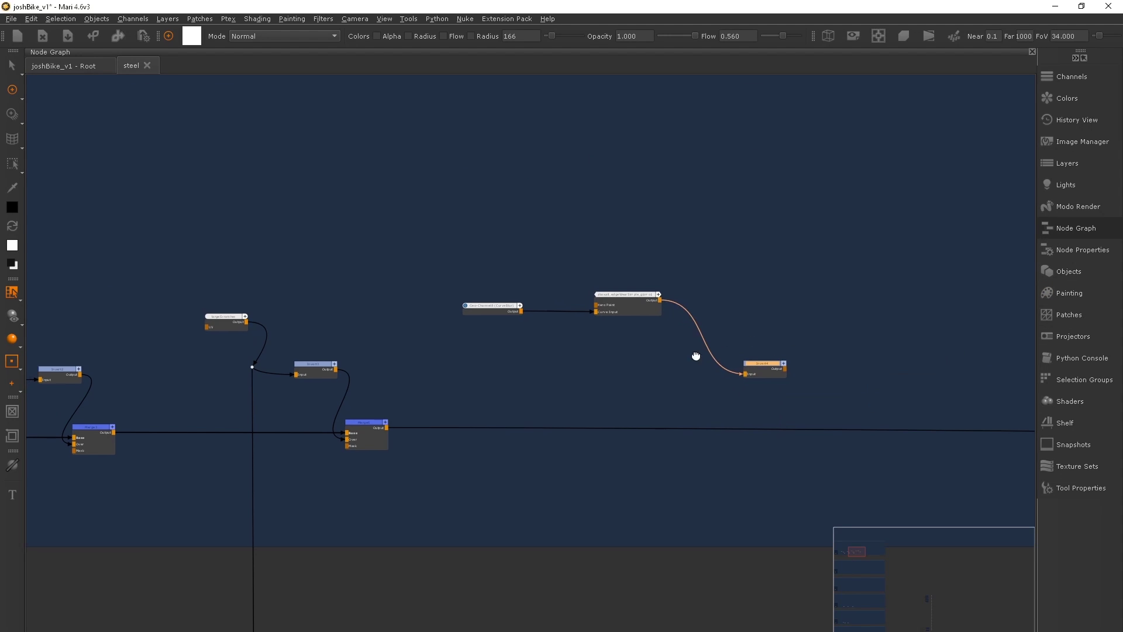
middle_drag(779, 306, 641, 347)
key(space)
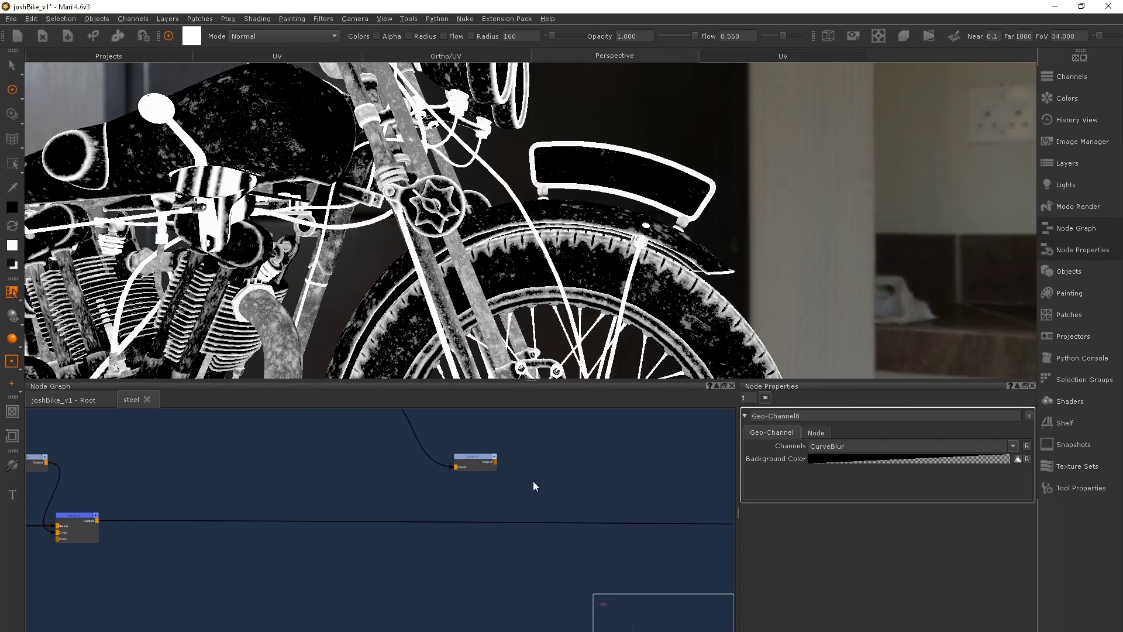
Add a Merge node to the diffuse chain below the Invert node and connect the Invert's output to its Over input
scroll(209, 469, down, 8)
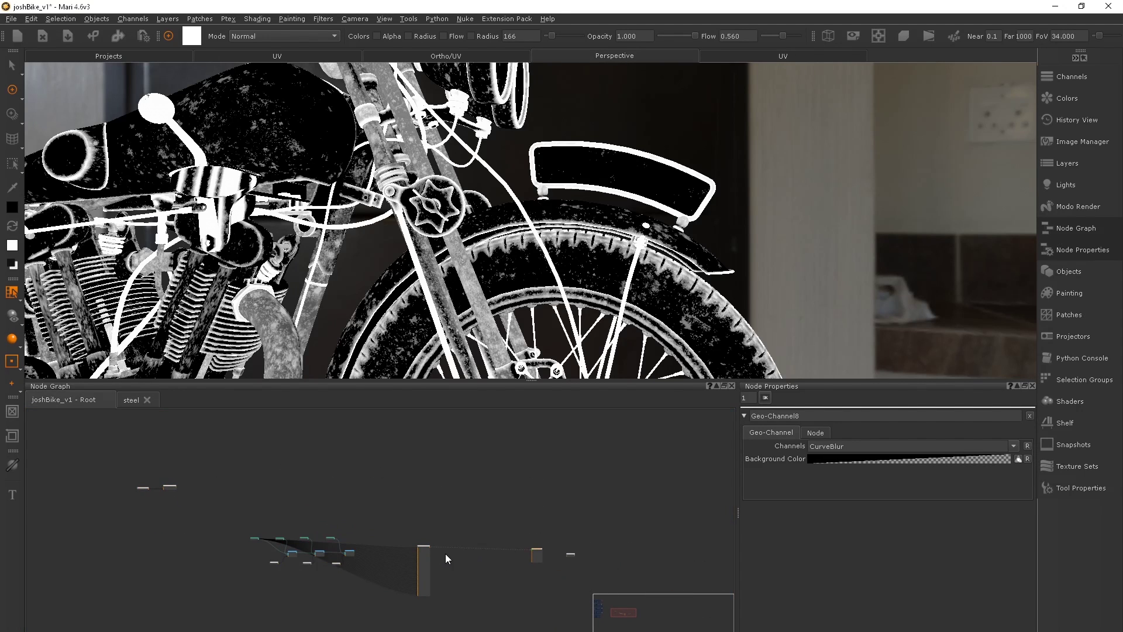
scroll(319, 451, up, 8)
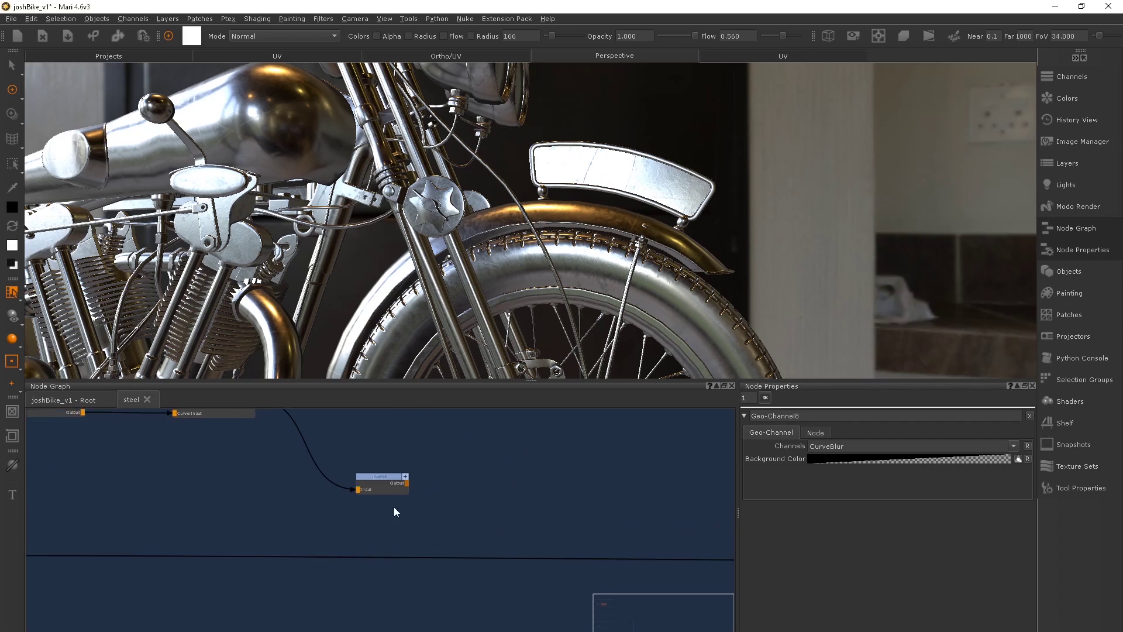
key(ctrl+v)
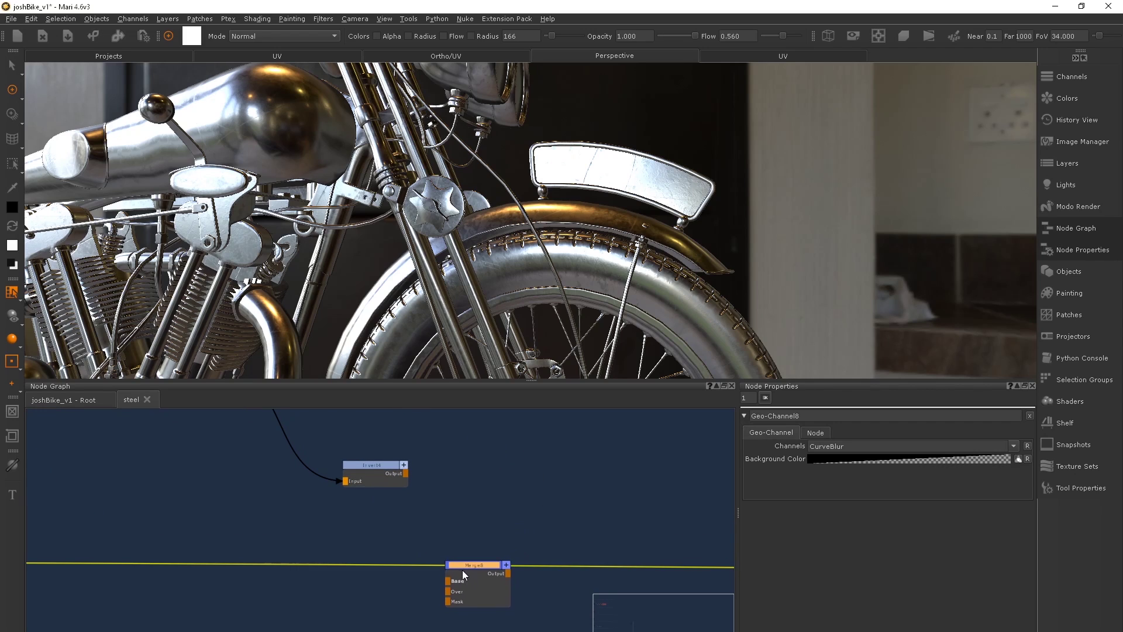
drag(446, 580, 408, 477)
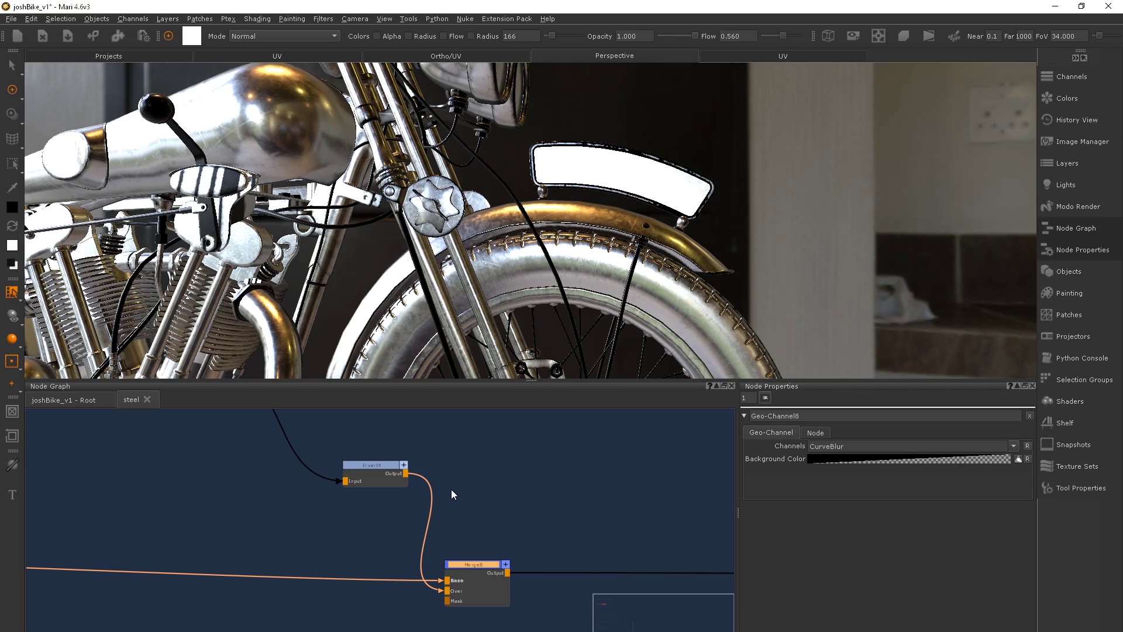
Set the new diffuse Merge's blend mode to Multiply and its amount to 0.335
click(470, 568)
click(837, 447)
click(851, 484)
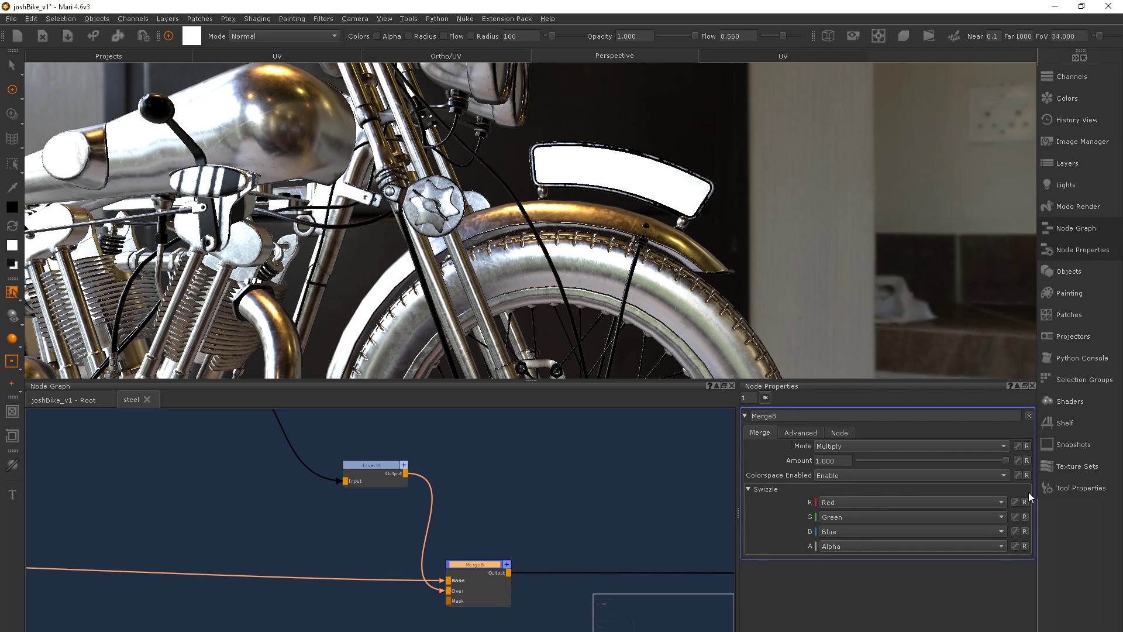
mouse_move(1003, 461)
mouse_down()
mouse_move(859, 460)
mouse_move(884, 461)
mouse_up()
alt+middle_drag(576, 295, 866, 362)
drag(884, 460, 910, 463)
Route the edge wear gizmo's output through a dot down to the roughness group and into the Over input of a Merge there
scroll(461, 494, down, 3)
drag(433, 532, 423, 473)
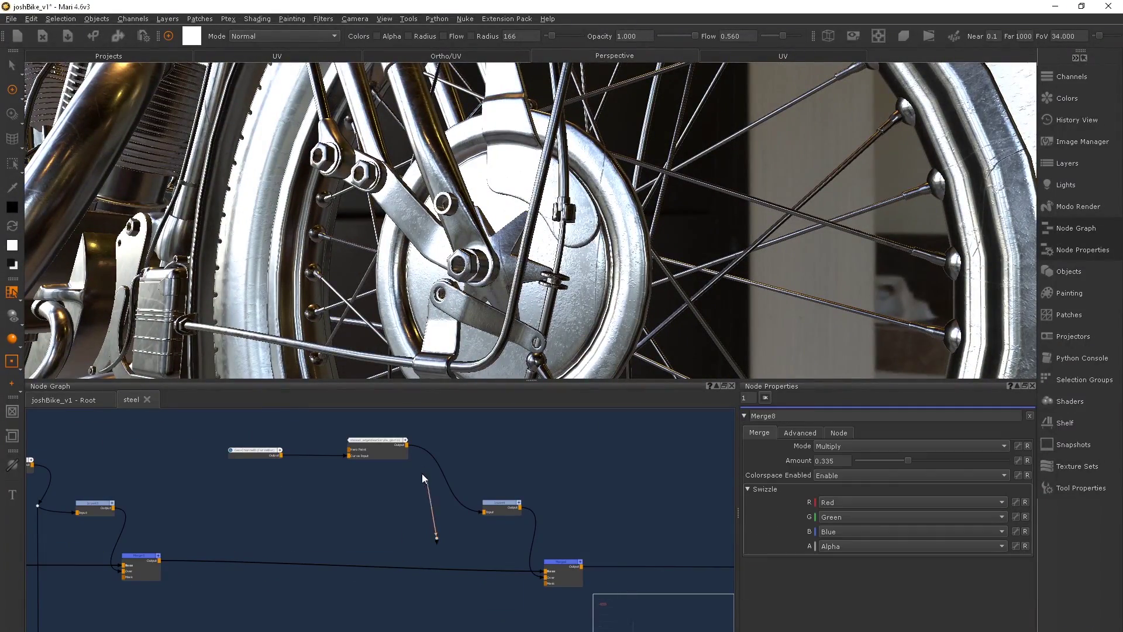
key(space)
scroll(595, 310, up, 10)
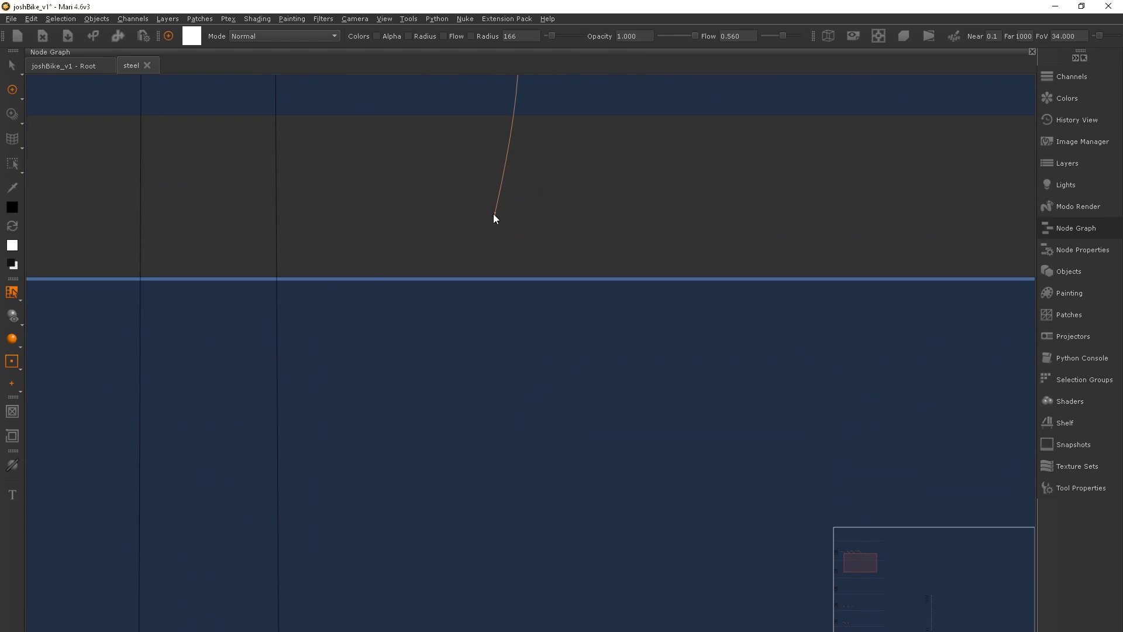
drag(531, 164, 523, 452)
click(584, 472)
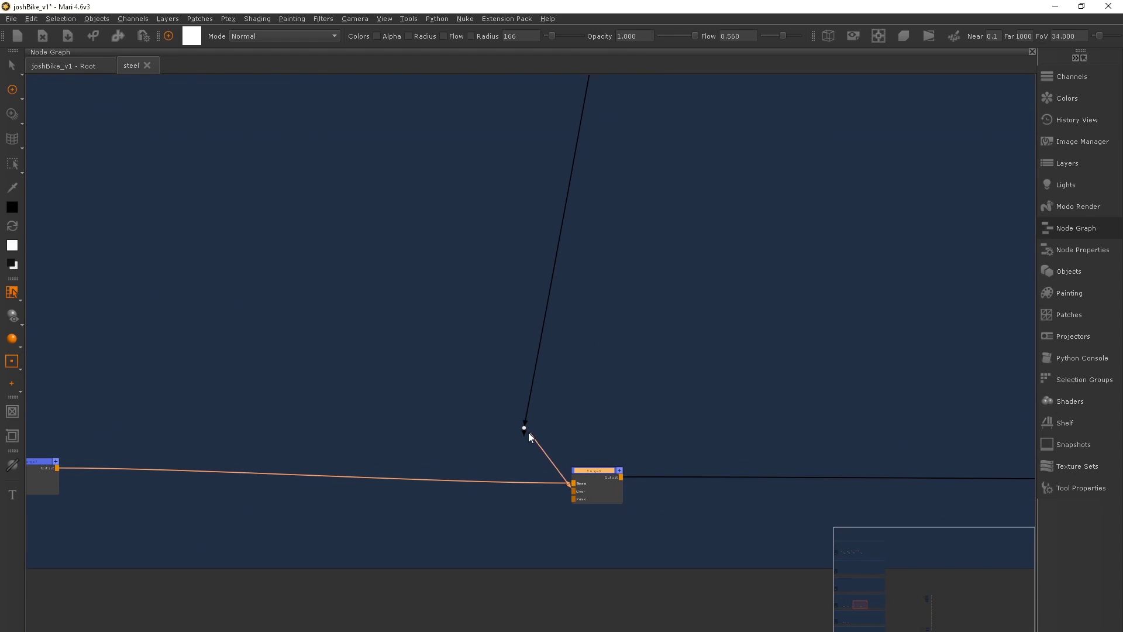
Create an Invert node between the routing dot and the roughness Merge, linking the dot to its input and its output to Over
key(space)
key(Tab)
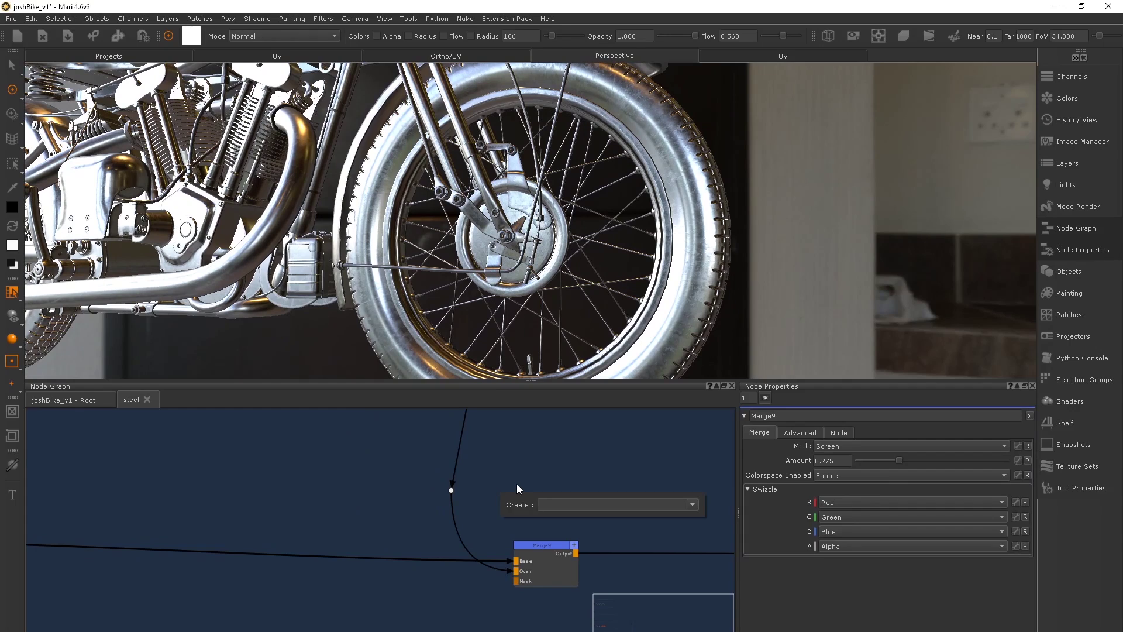
text(inver)
key(Return)
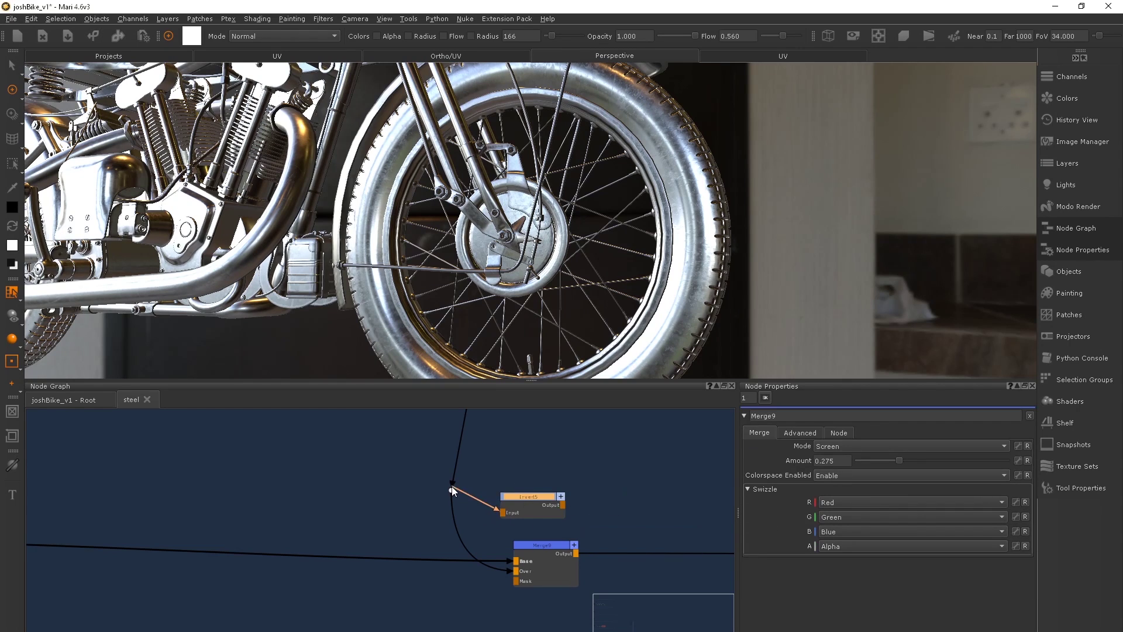
drag(409, 477, 449, 528)
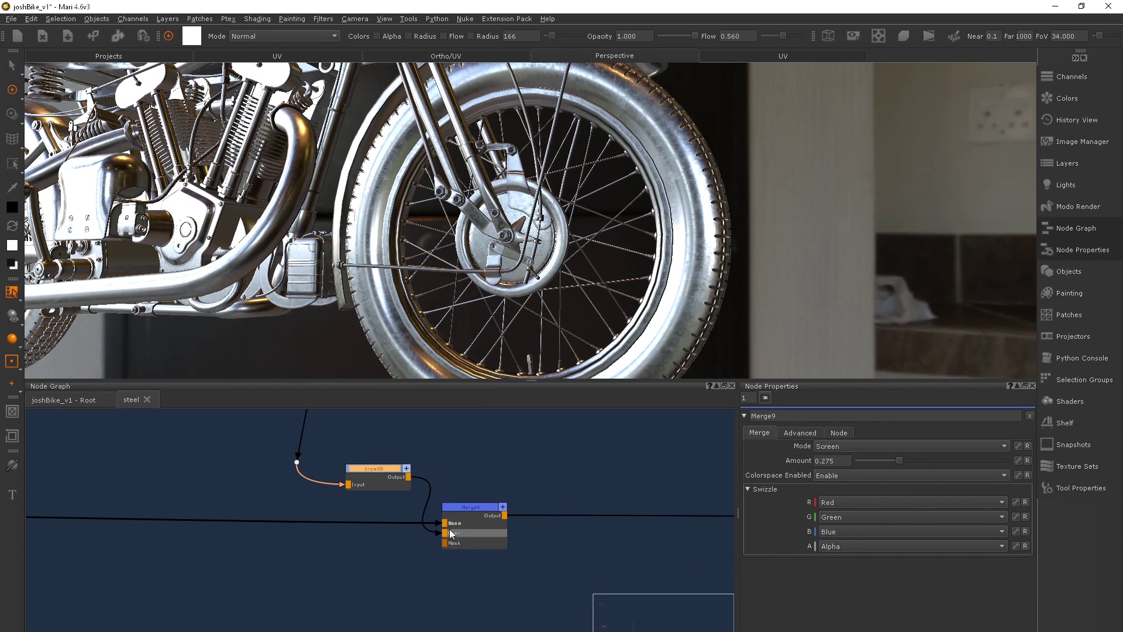
Set the roughness Merge's blend mode to Multiply and tune its amount to 0.438, checking the wheel hub and engine
click(470, 510)
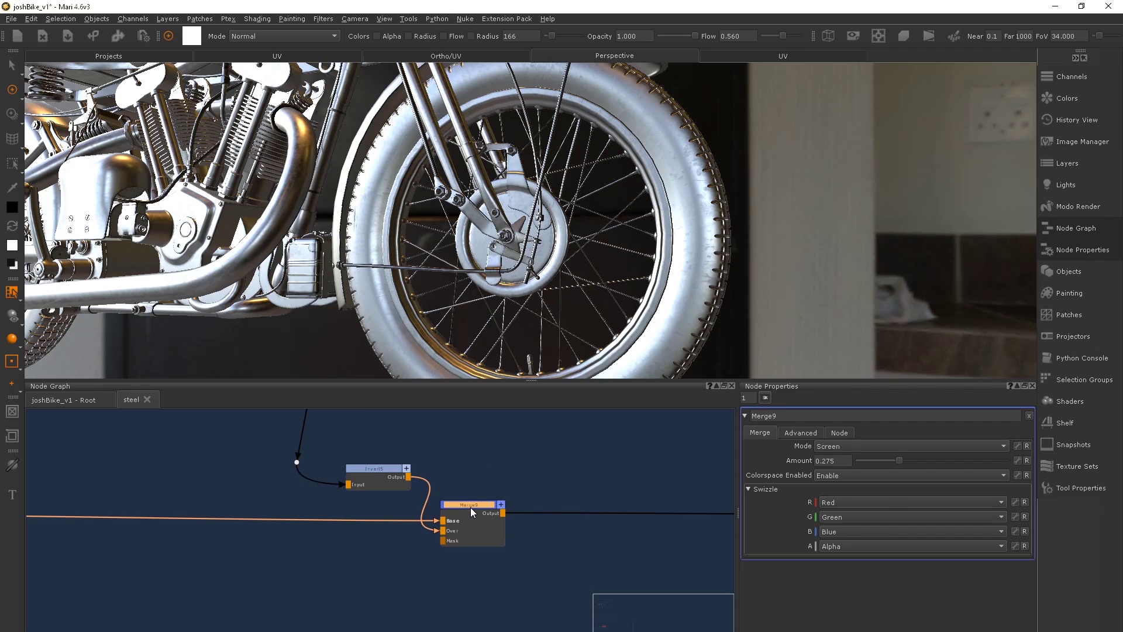
click(830, 446)
mouse_move(851, 483)
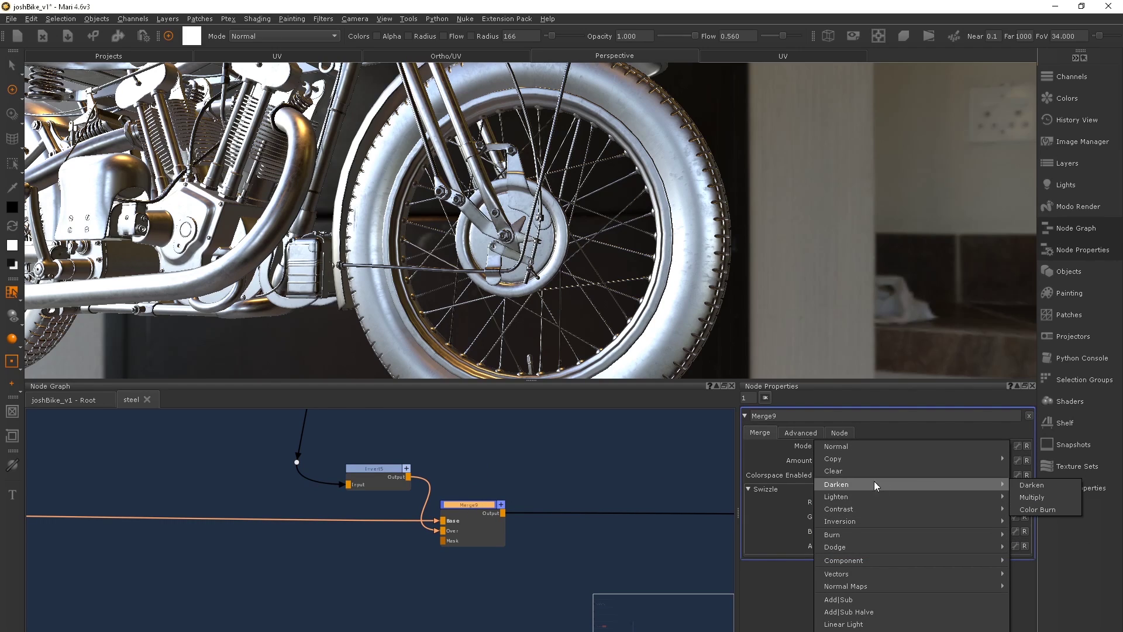
click(1030, 496)
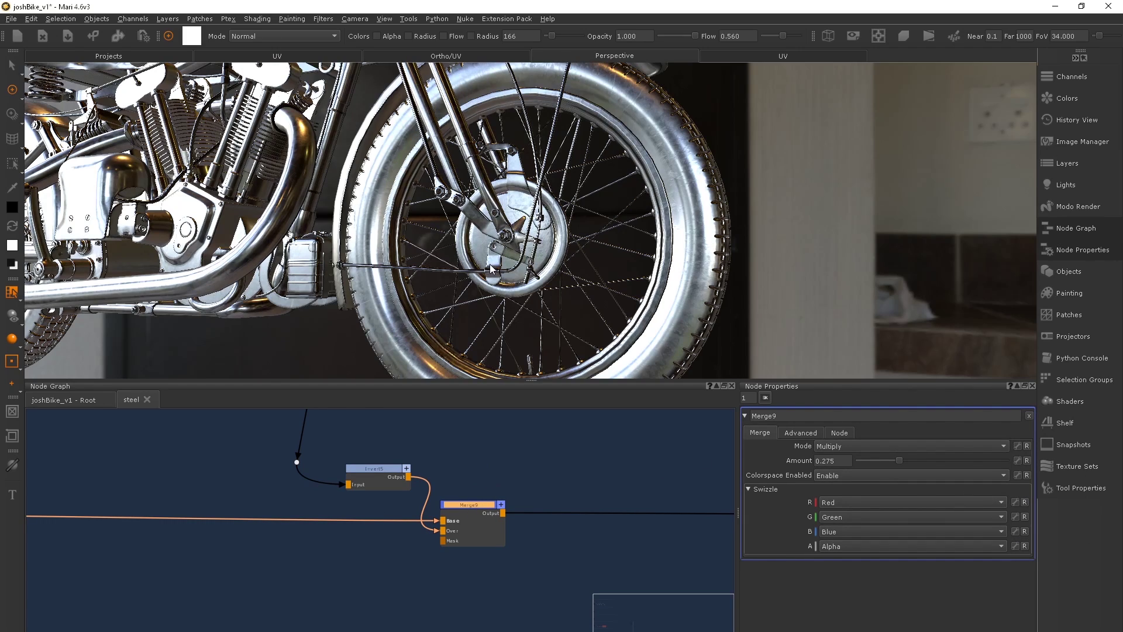
scroll(492, 269, up, 5)
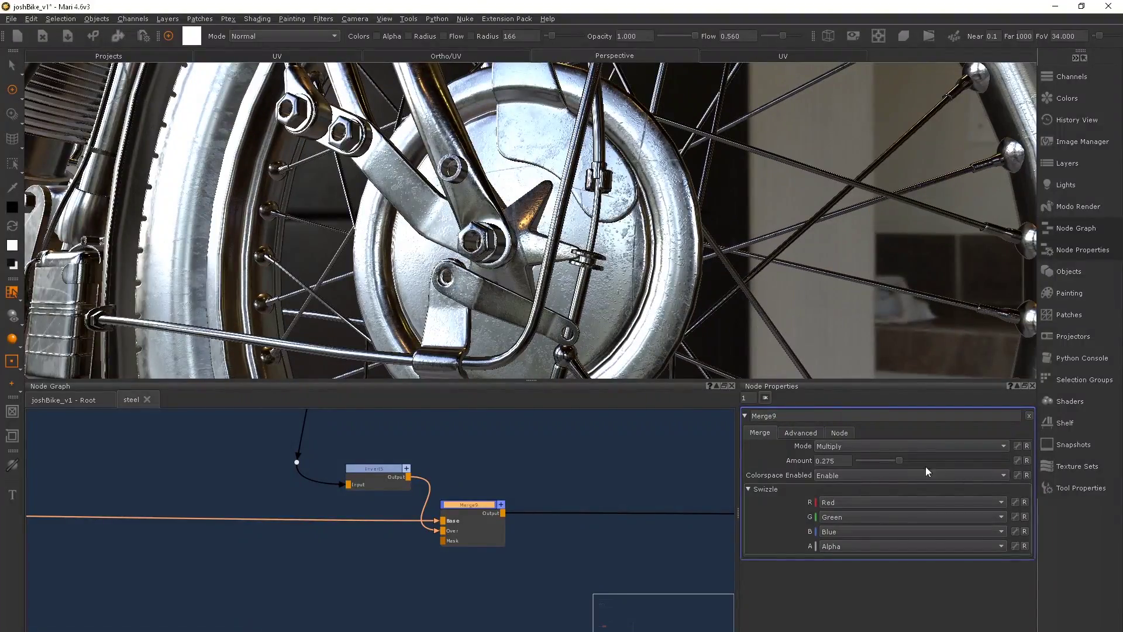
drag(901, 460, 926, 445)
scroll(373, 251, down, 5)
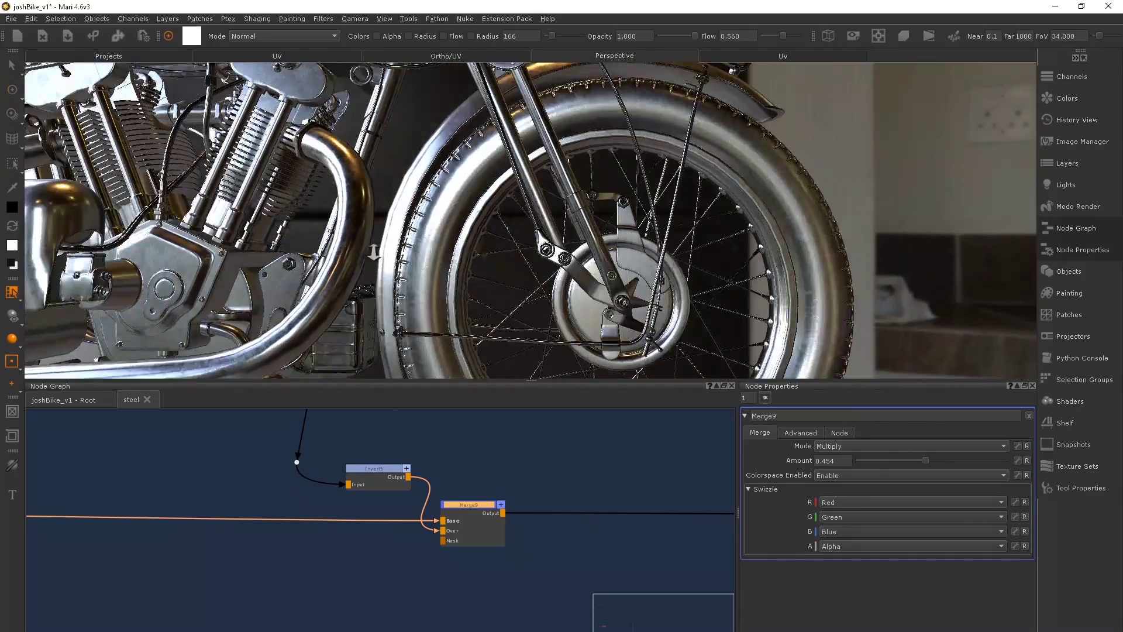
middle_drag(373, 252, 556, 245)
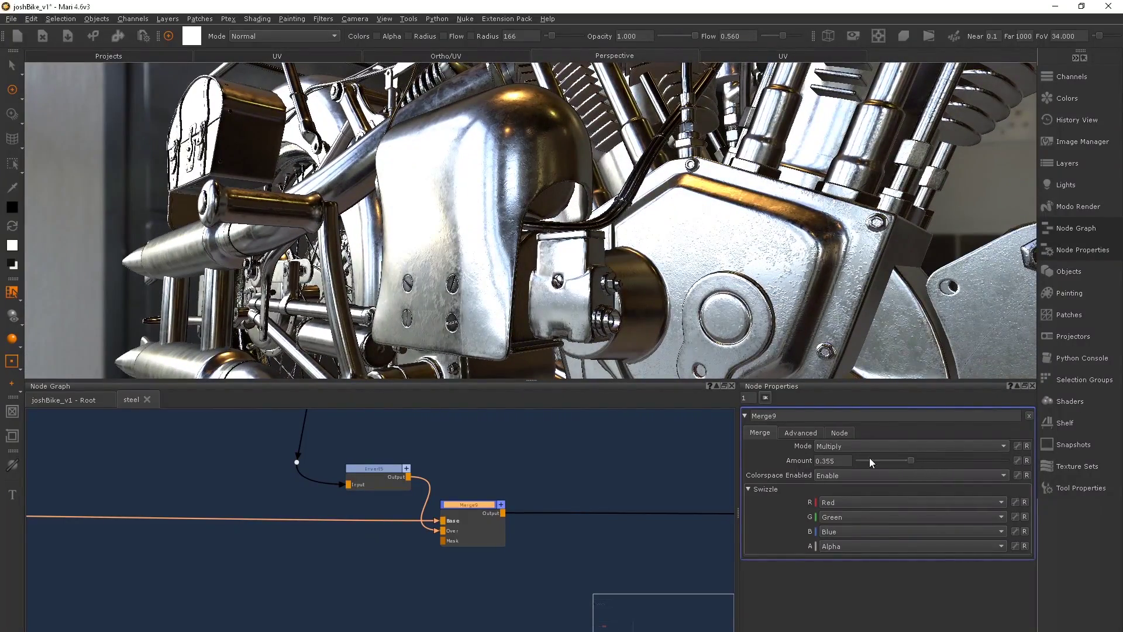
drag(911, 460, 923, 461)
Reduce the amount of the Multiply Merge that applies the inverted edge wear to the diffuse
scroll(168, 467, down, 3)
middle_drag(168, 467, 456, 566)
scroll(438, 529, up, 5)
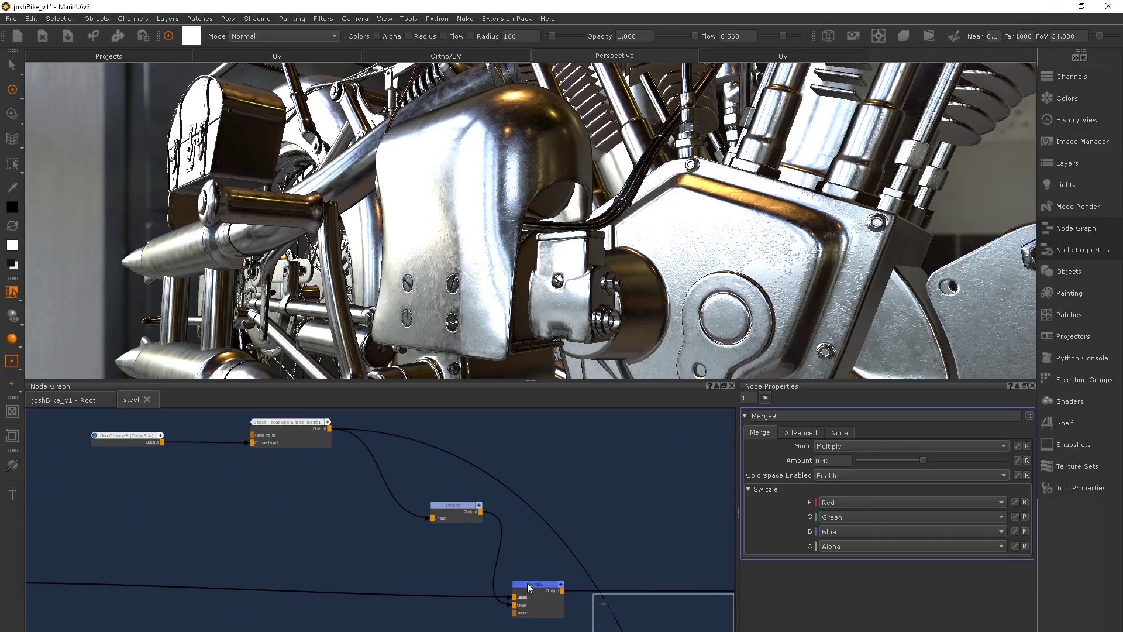
click(528, 583)
drag(907, 459, 876, 456)
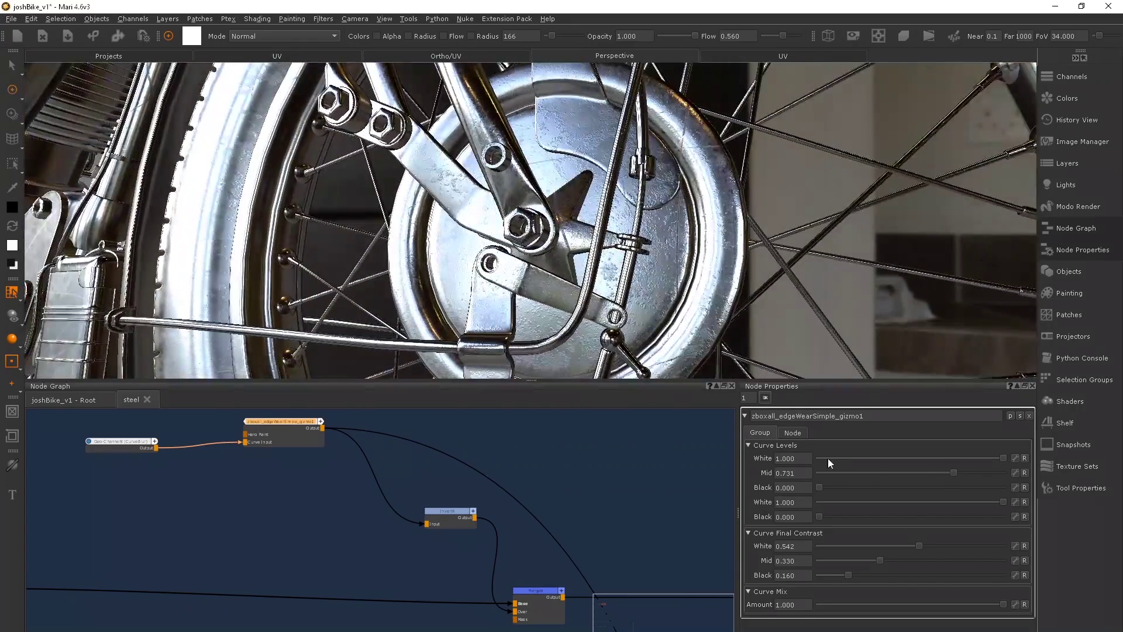
Set the edge wear gizmo's Curve Levels Mid to 0.676 and its Curve Final Contrast to White 0.495, Mid 0.302, Black 0.206
click(829, 465)
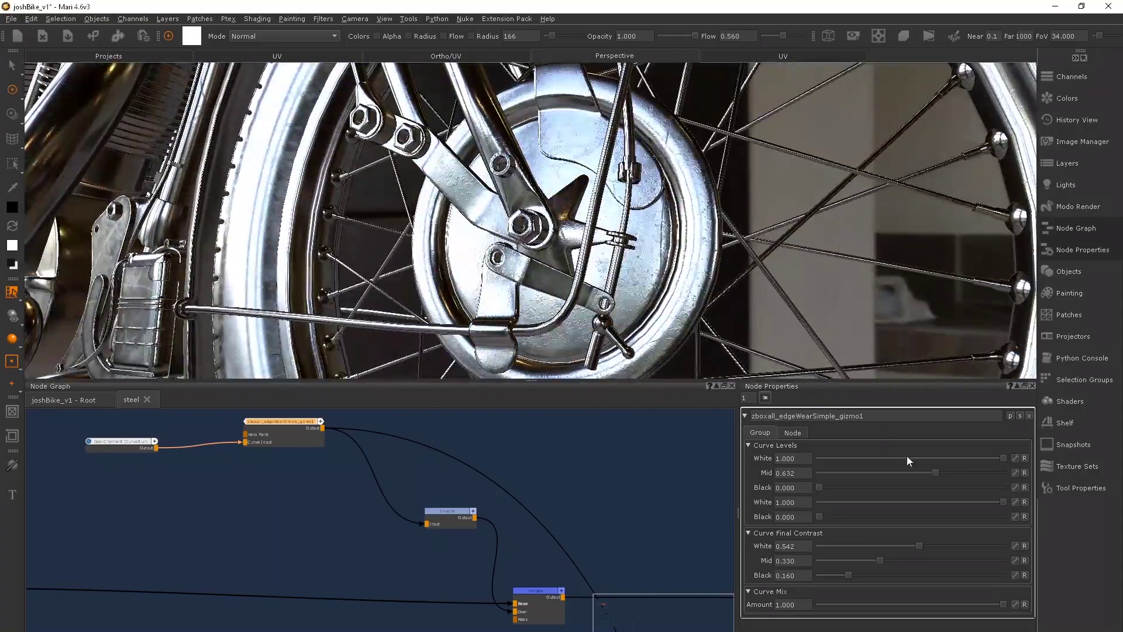
drag(908, 461, 918, 458)
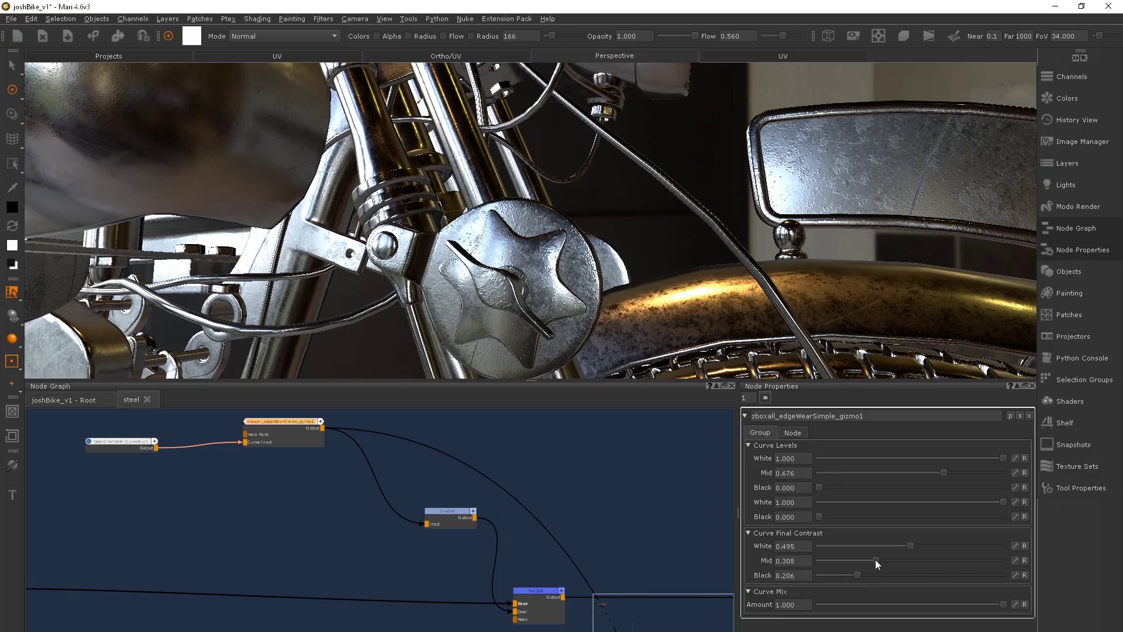
drag(877, 564, 875, 561)
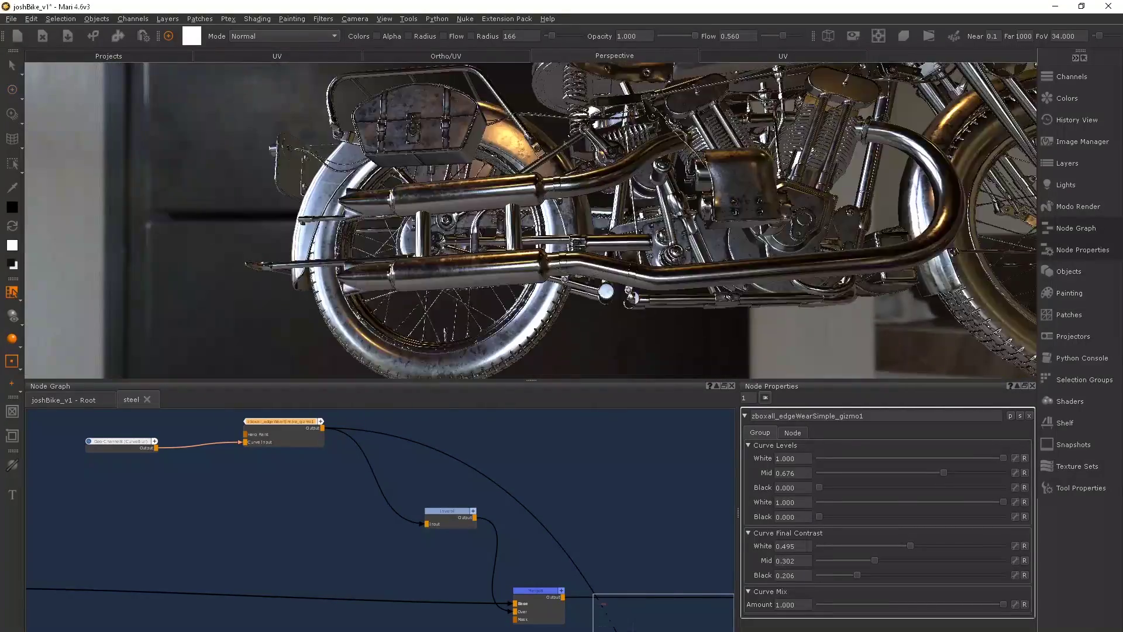
In the root graph, connect the paint material's output to all surface shader inputs in place of the steel material
click(51, 402)
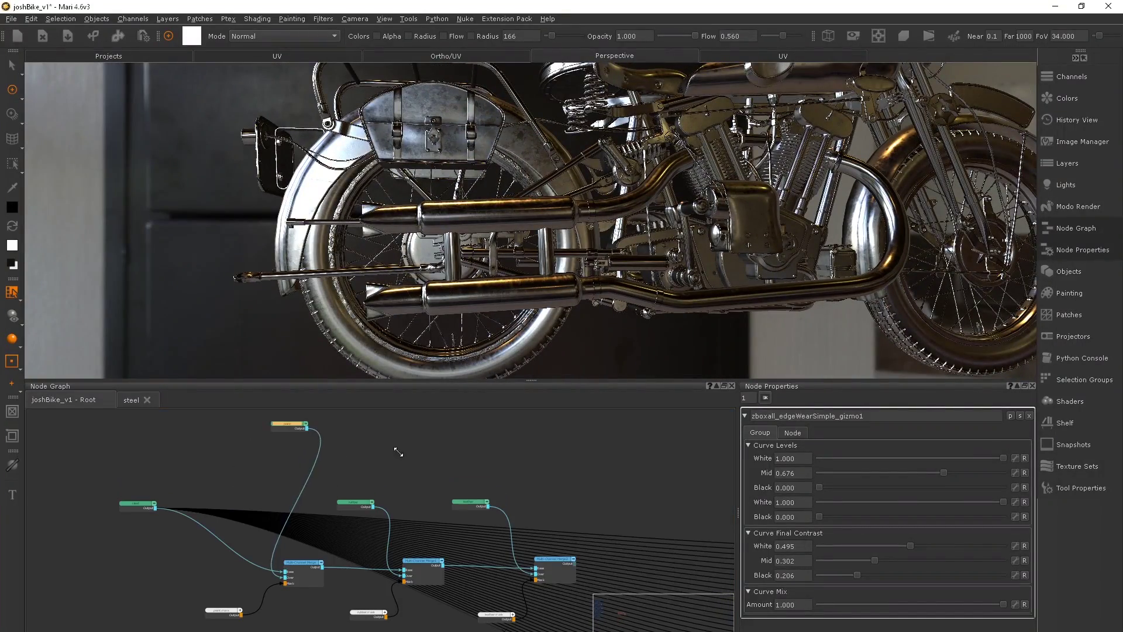
key(space)
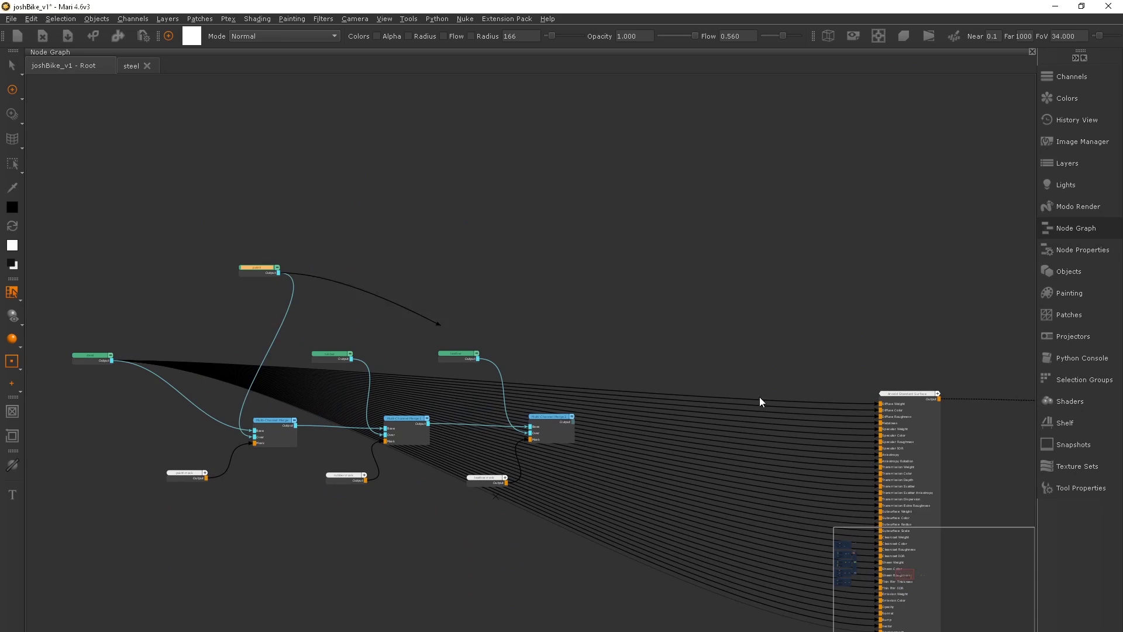
mouse_move(760, 398)
mouse_down()
mouse_move(881, 403)
mouse_move(868, 401)
mouse_up()
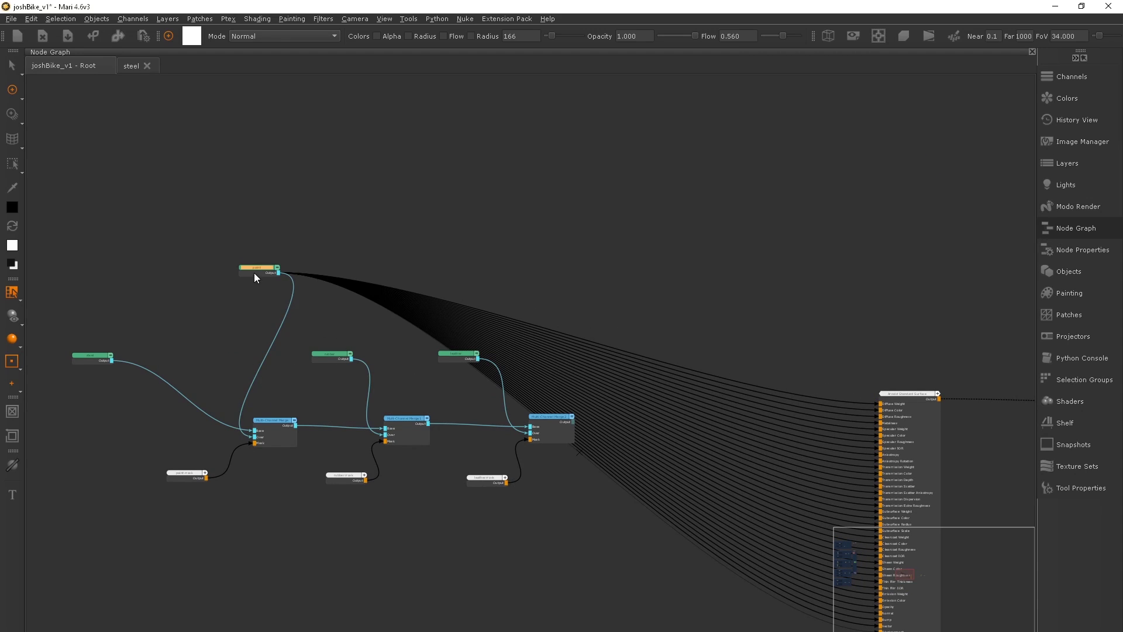
Move the paint material node down beside the steel material and open its group
drag(254, 273, 197, 357)
double_click(198, 357)
key(space)
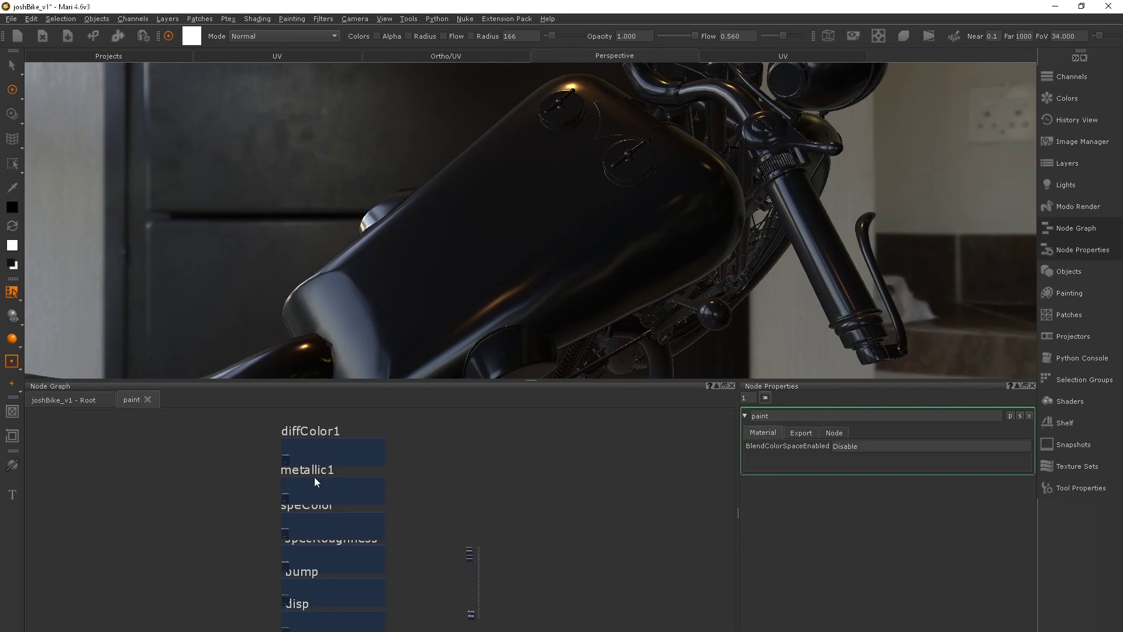
Bring smudge6_4k.tif from the Image Manager into the specRoughness group beside mid grey as a Tiled node
scroll(324, 456, up, 3)
scroll(350, 459, up, 5)
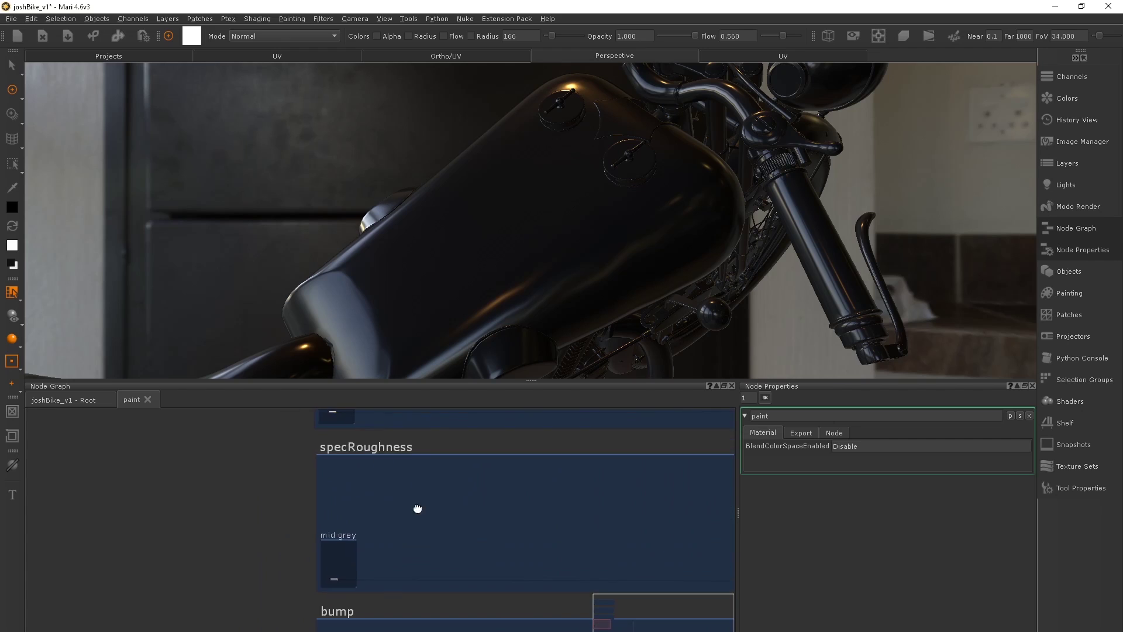
click(1099, 142)
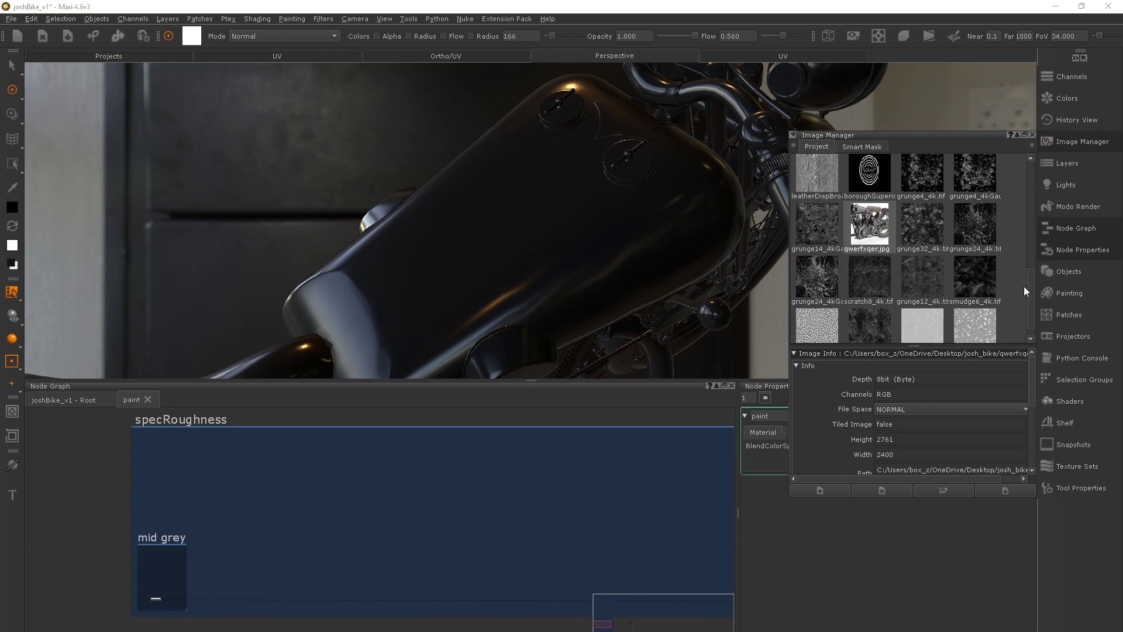
drag(972, 276, 980, 280)
drag(297, 543, 227, 517)
scroll(422, 466, up, 2)
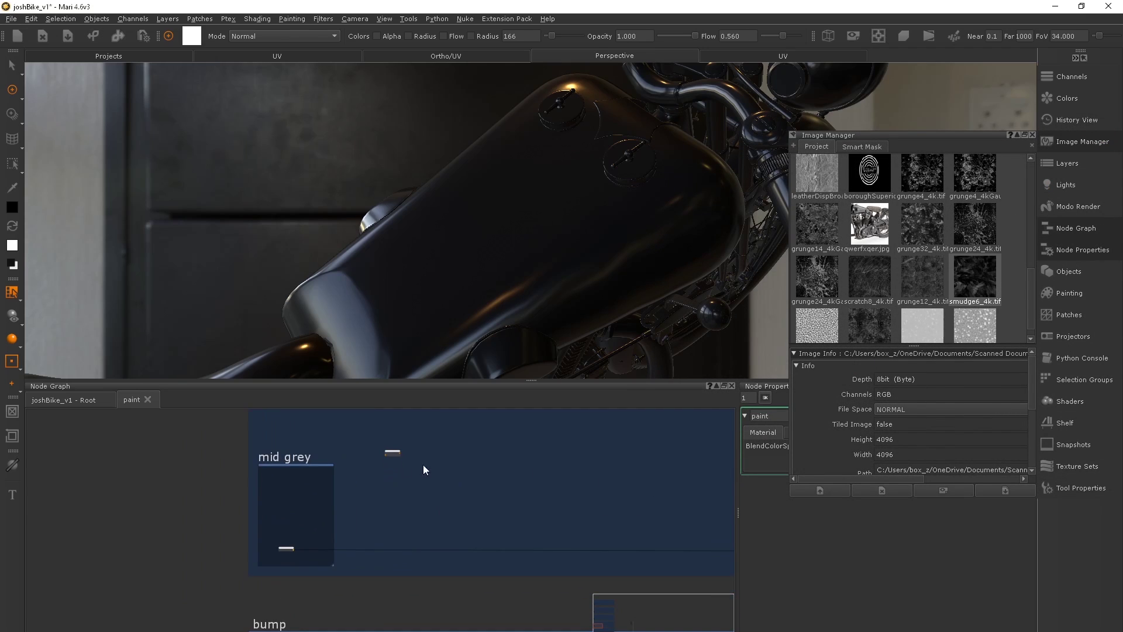
Add a Merge node on the connection after mid grey and link the smudge Tiled node's output to its Over input
middle_drag(401, 469, 341, 442)
scroll(340, 442, up, 3)
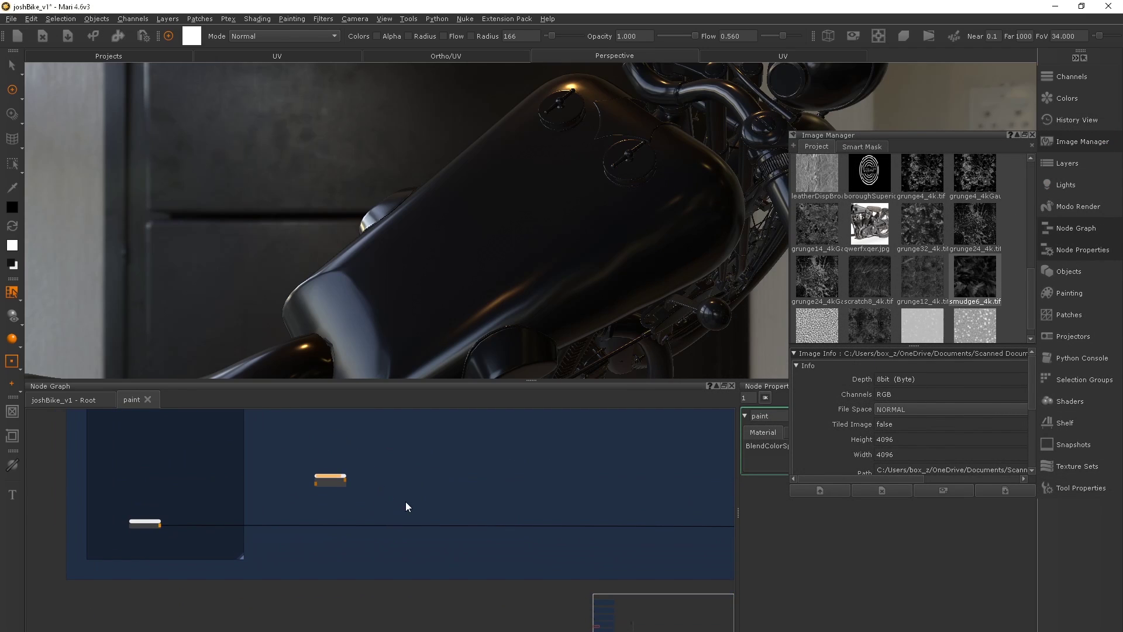
key(ctrl+v)
click(366, 531)
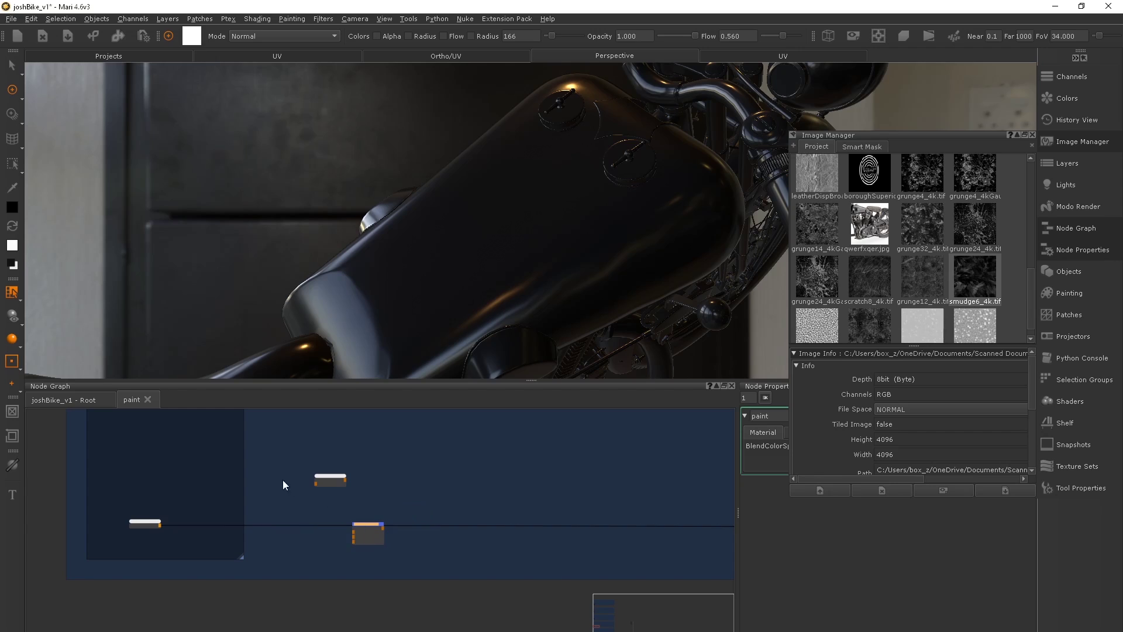
scroll(283, 480, up, 3)
drag(413, 441, 457, 522)
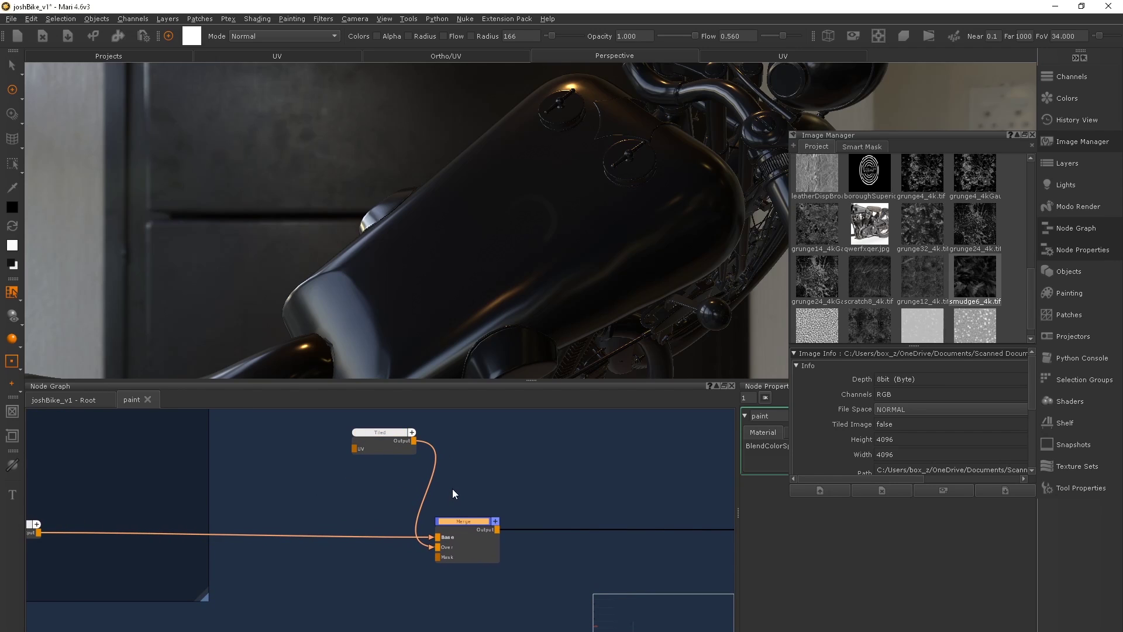
Close the Image Manager and set the smudge Merge to a lightening blend mode
click(1032, 136)
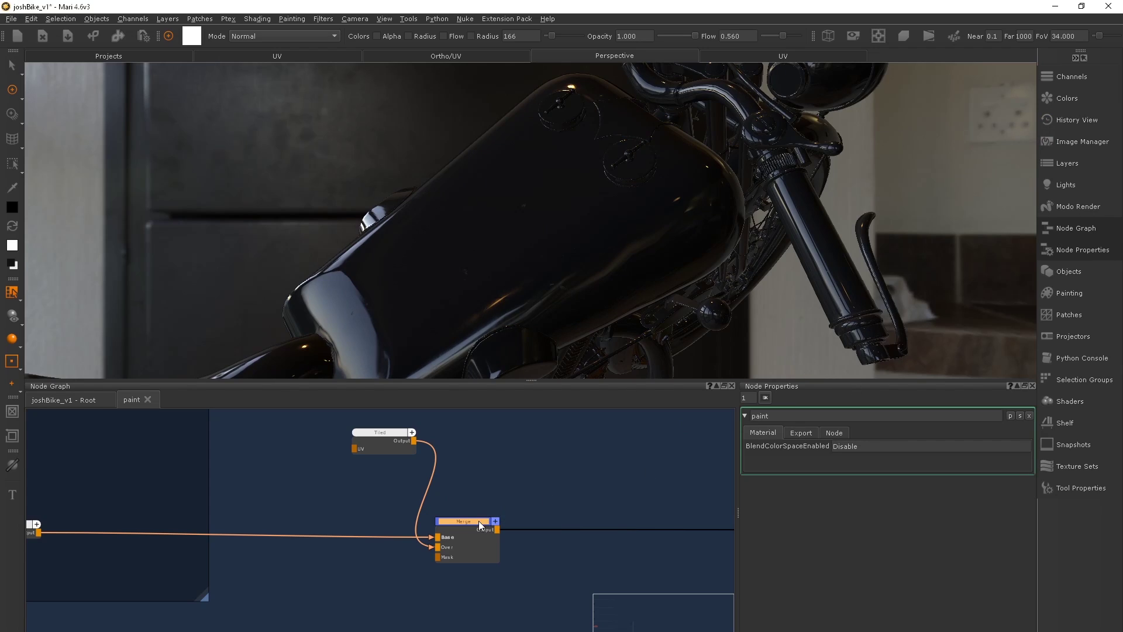
click(477, 520)
click(837, 446)
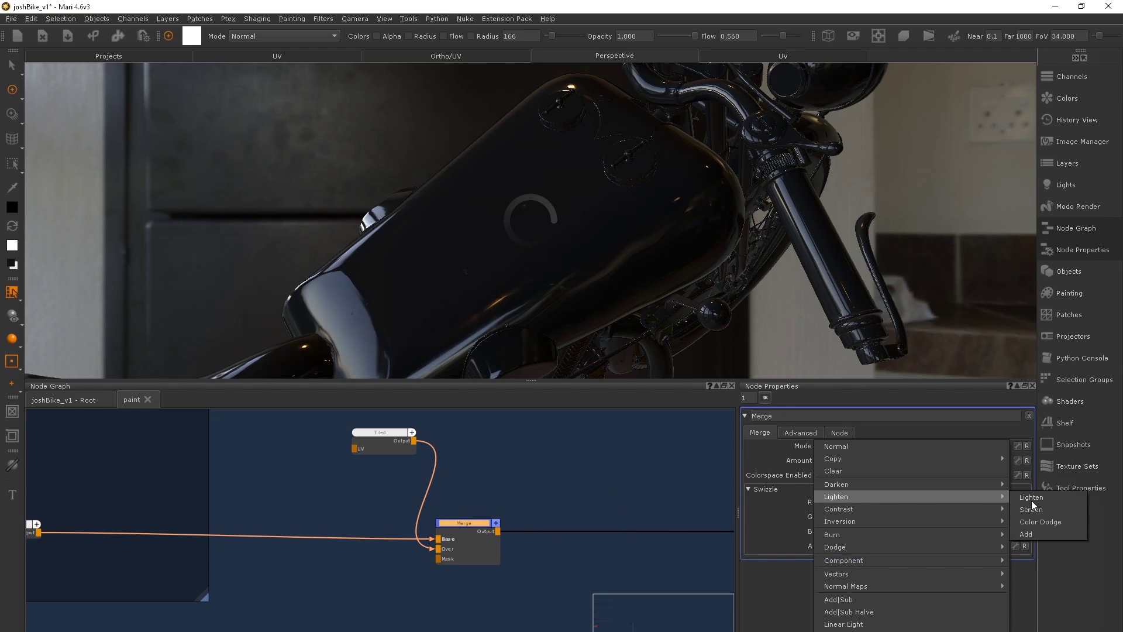
click(1003, 497)
Set the smudge Tiled node's U and V repeat to 3
alt+drag(493, 243, 651, 274)
click(384, 434)
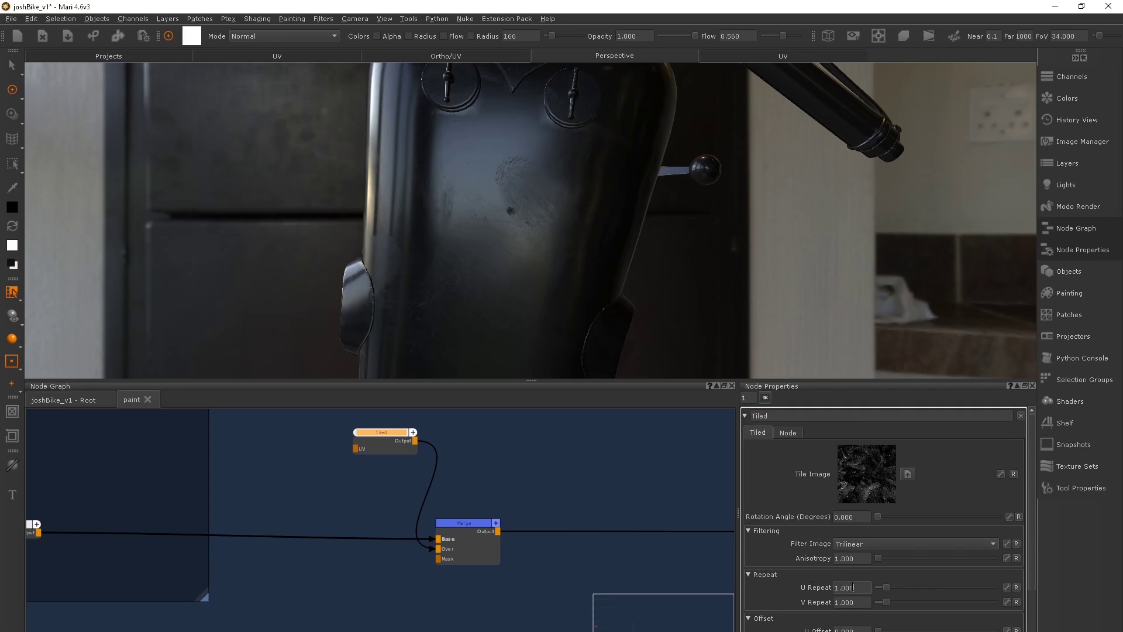
text(3)
key(Tab)
text(3)
key(Return)
Lower the smudge Merge's amount to about 0.518 while checking the reflections on the fuel tank
alt+drag(531, 225, 468, 252)
click(470, 529)
drag(929, 460, 952, 460)
alt+drag(609, 275, 755, 274)
drag(952, 460, 935, 460)
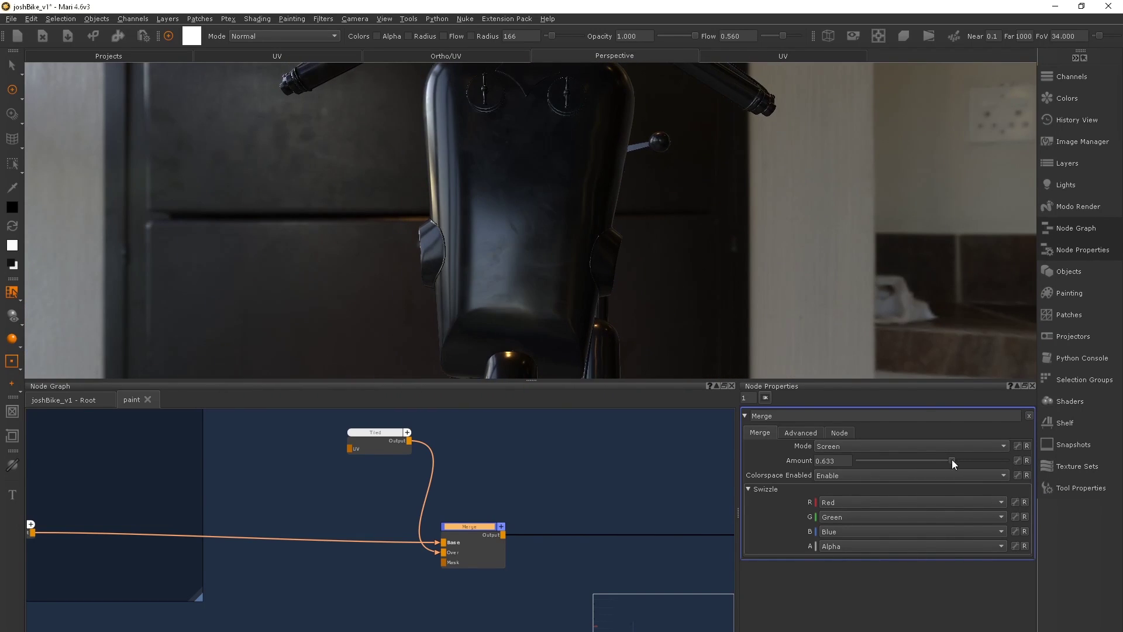
Rename the smudge Tiled node as smudges
scroll(339, 464, down, 1)
middle_drag(339, 464, 423, 509)
key(BackSpace)
key(BackSpace)
key(BackSpace)
key(BackSpace)
key(BackSpace)
text(smudges)
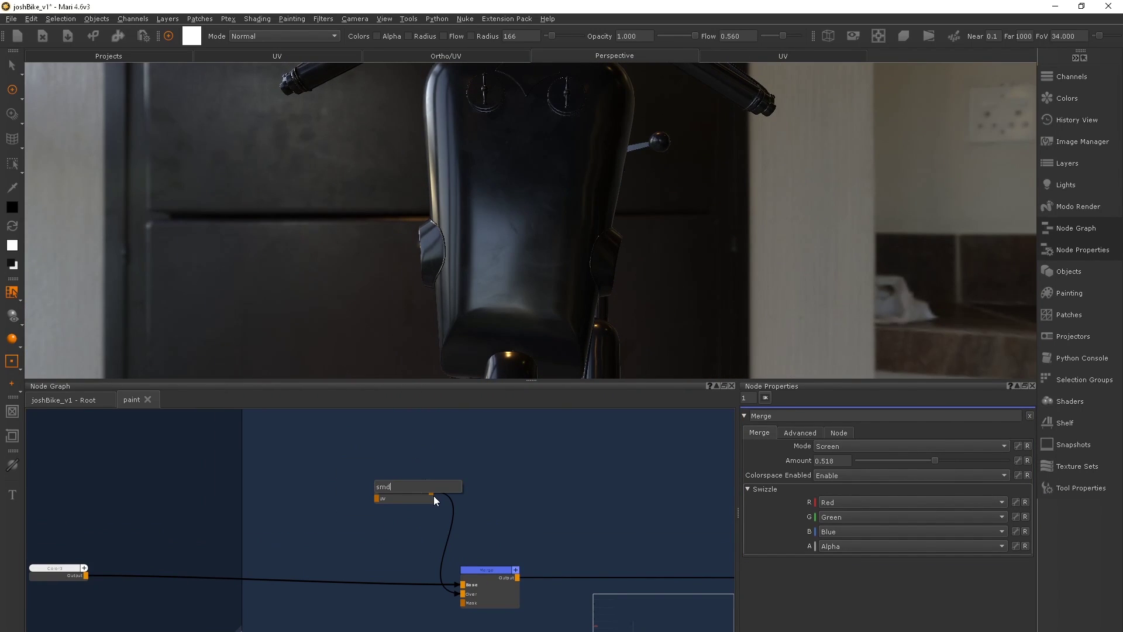
key(Return)
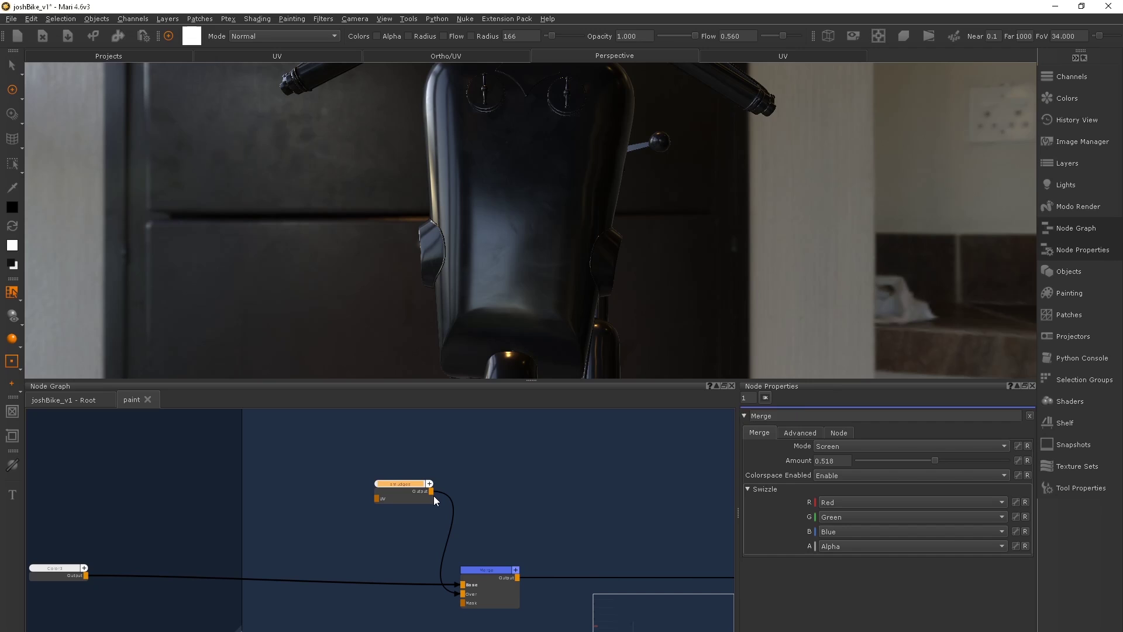
Bring in scratch8_4k.tif as a Tiled node named highFreqScratches and link it to the Over input of a new Merge after the smudge Merge
click(484, 569)
middle_drag(485, 569, 204, 581)
click(1084, 142)
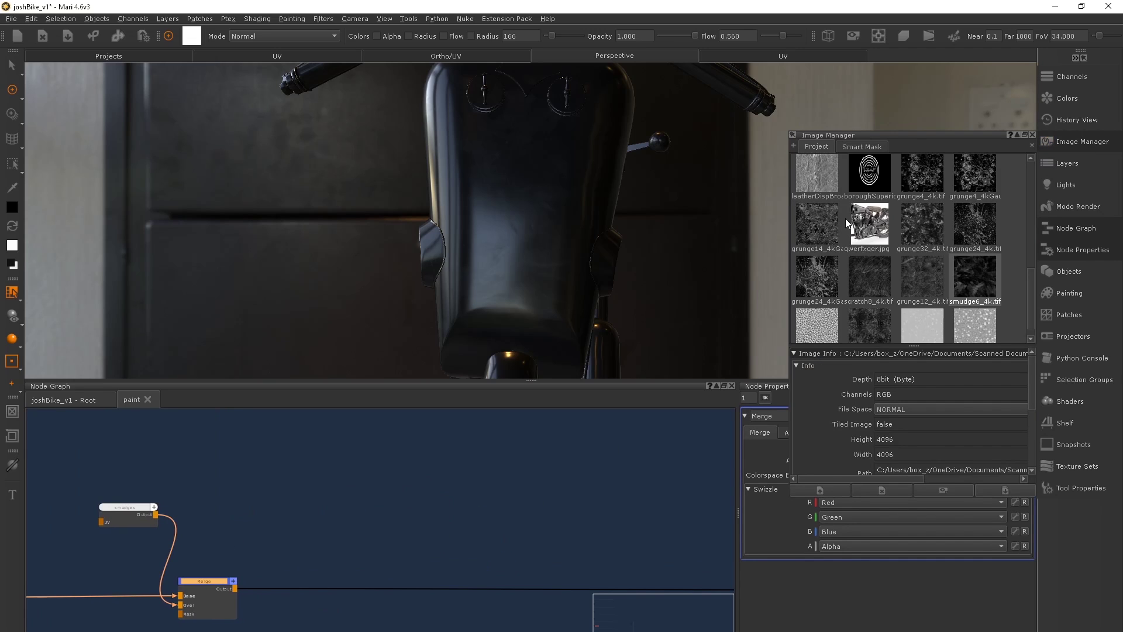
drag(890, 276, 315, 529)
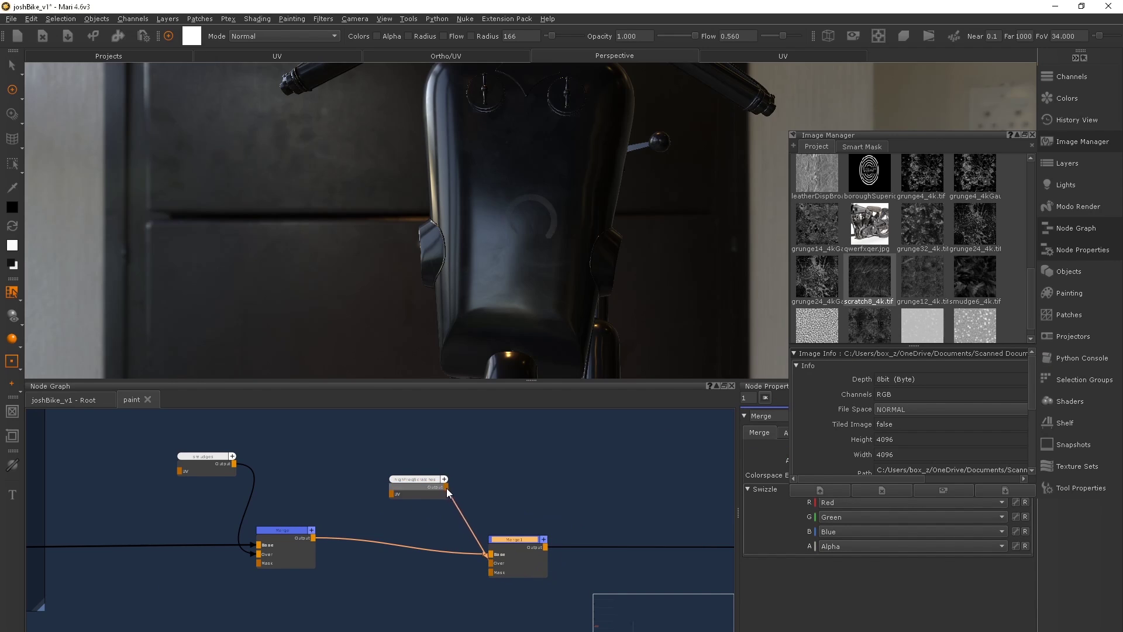
drag(447, 488, 447, 488)
click(1032, 145)
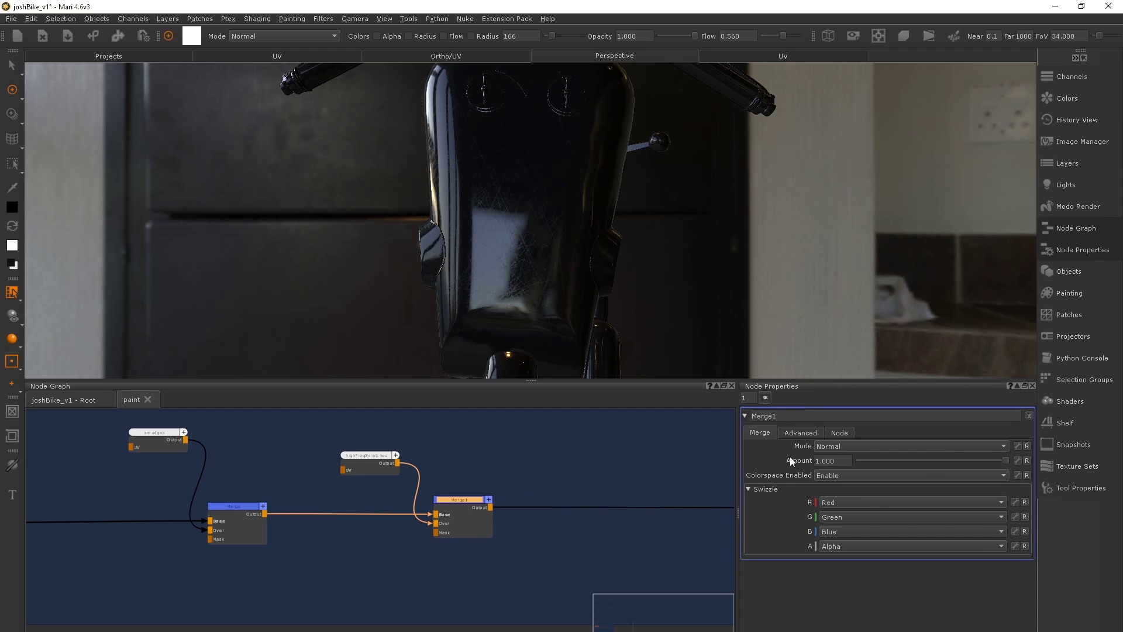
Set the scratch Merge to Screen mode and give highFreqScratches a rotation of about 73.756 degrees and U and V repeats of 7
click(910, 446)
click(893, 489)
click(361, 463)
click(844, 588)
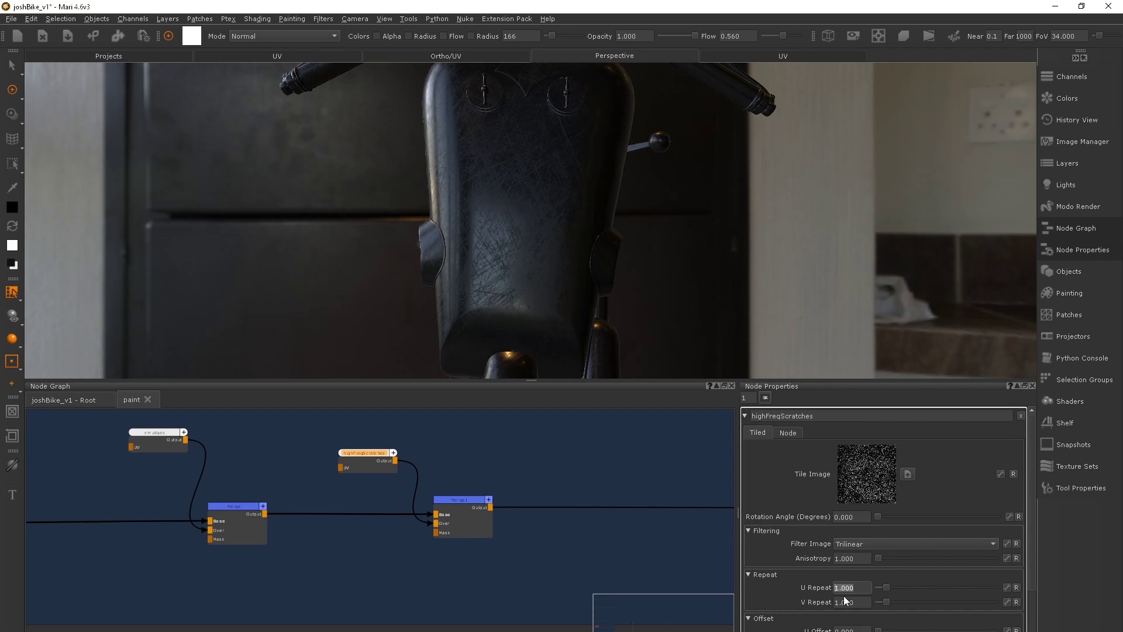
alt+drag(580, 241, 608, 222)
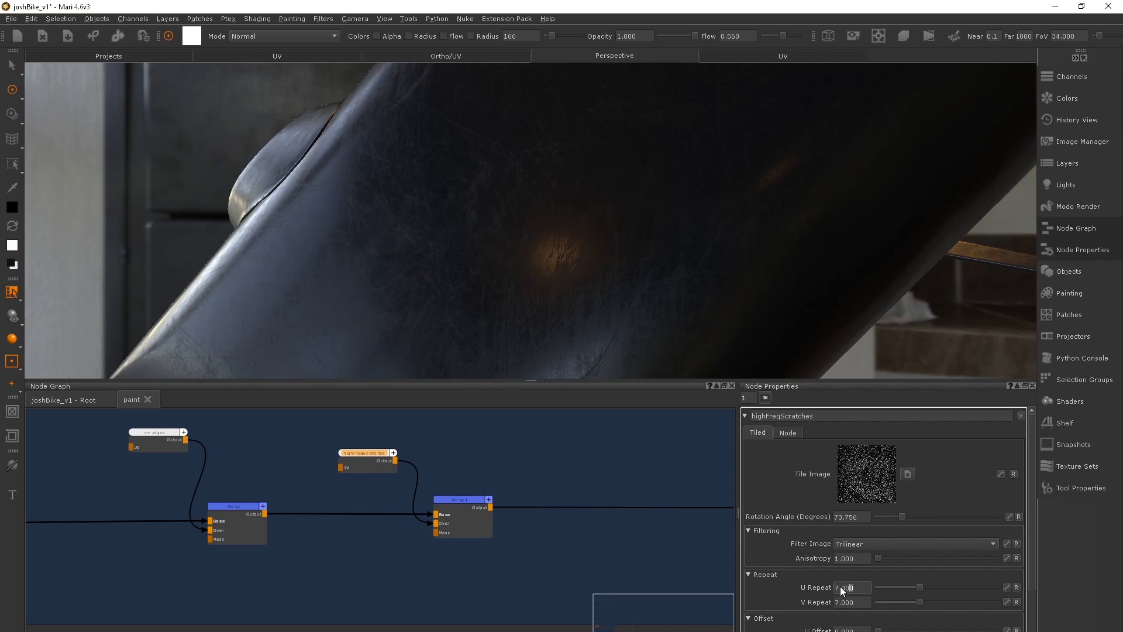
Reduce the scratch Merge's amount to about 0.271, checking the scratches on the tank and saddlebag
click(459, 499)
drag(999, 460, 858, 458)
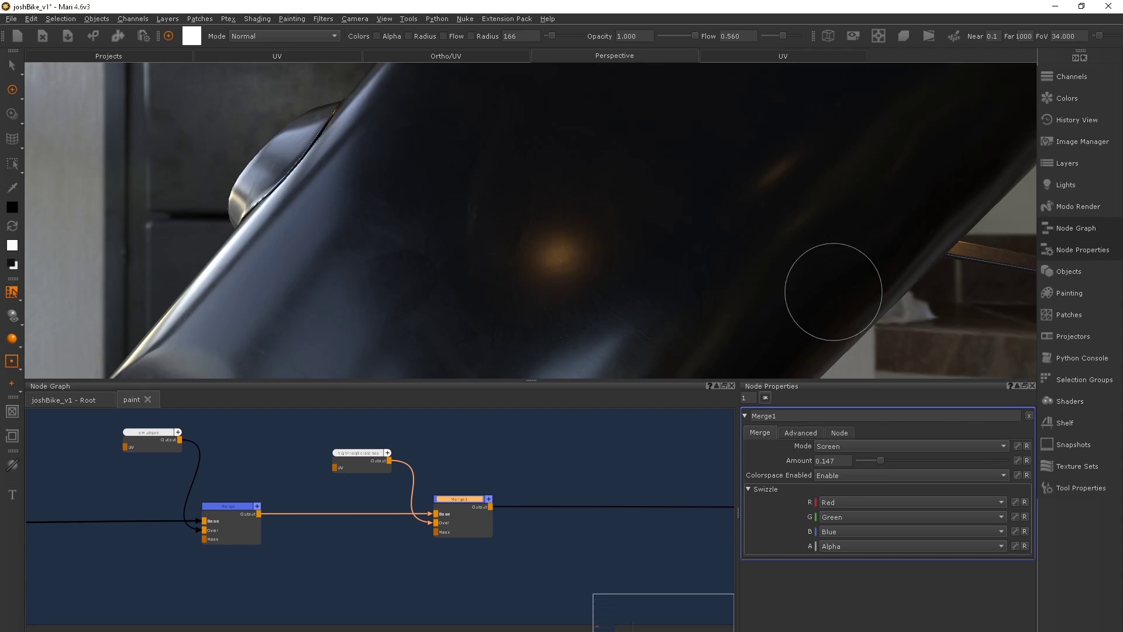
alt+drag(833, 292, 573, 252)
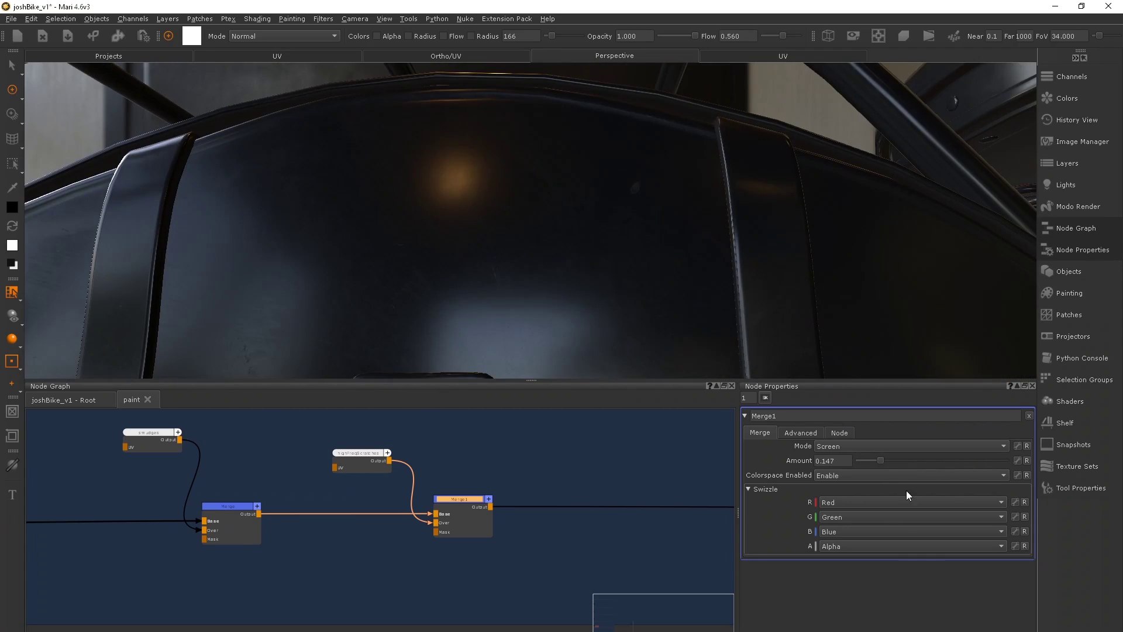
drag(885, 465, 901, 465)
alt+drag(702, 264, 831, 444)
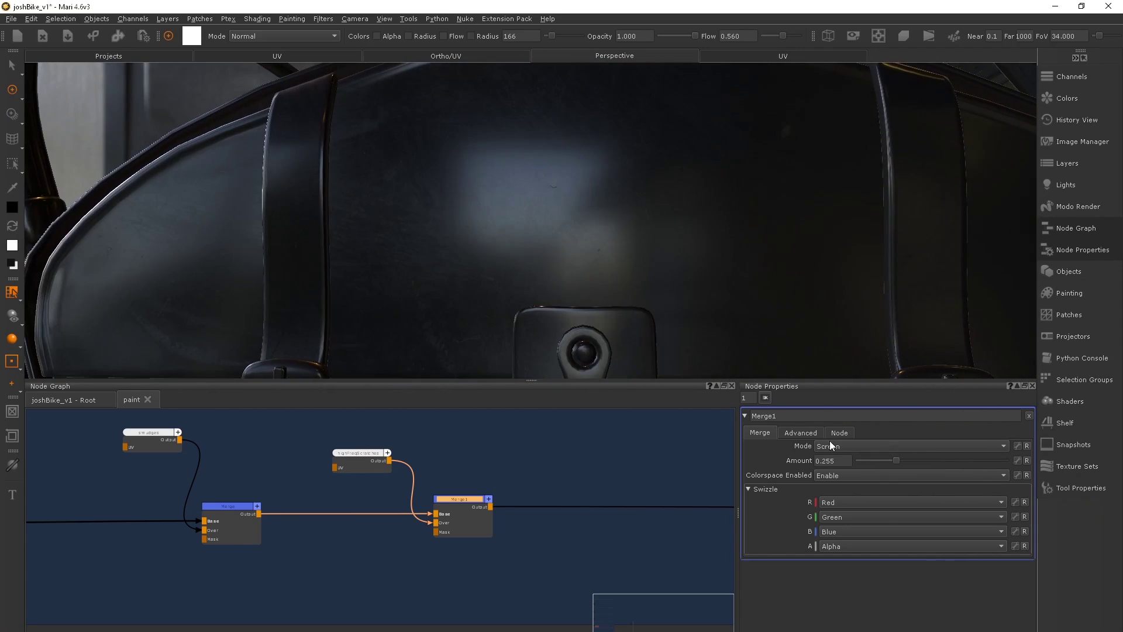
Branch the highFreqScratches output through a dot and extend the branch with a second dot down into the bump group
click(383, 614)
scroll(384, 615, down, 1)
middle_drag(384, 614, 424, 537)
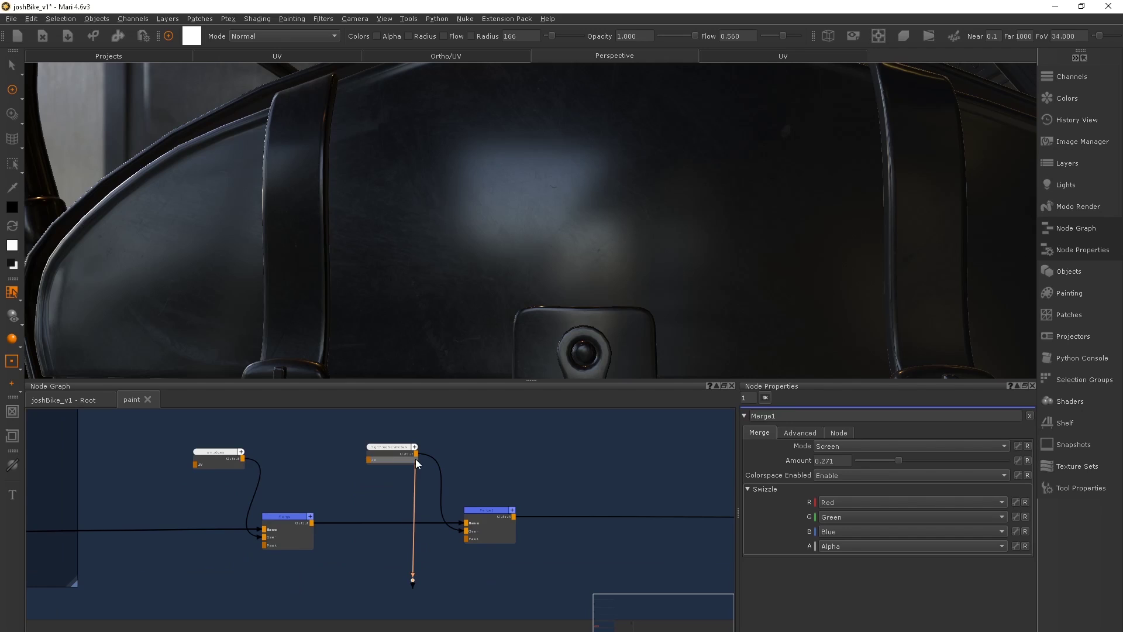
drag(411, 581, 411, 555)
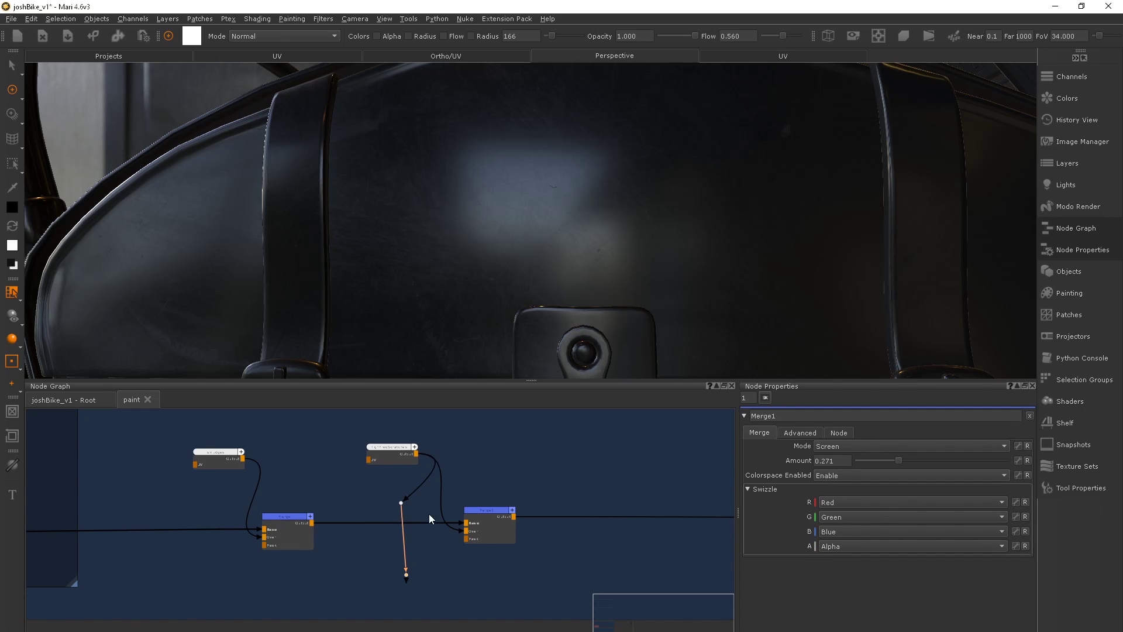
drag(430, 518, 401, 502)
key(space)
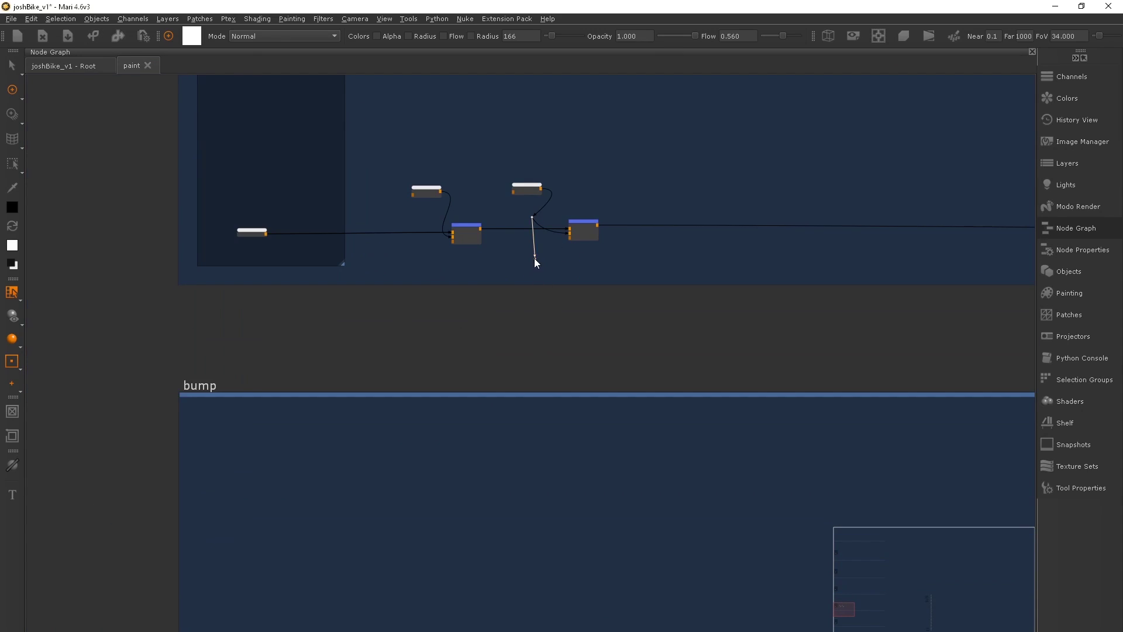
drag(535, 258, 552, 620)
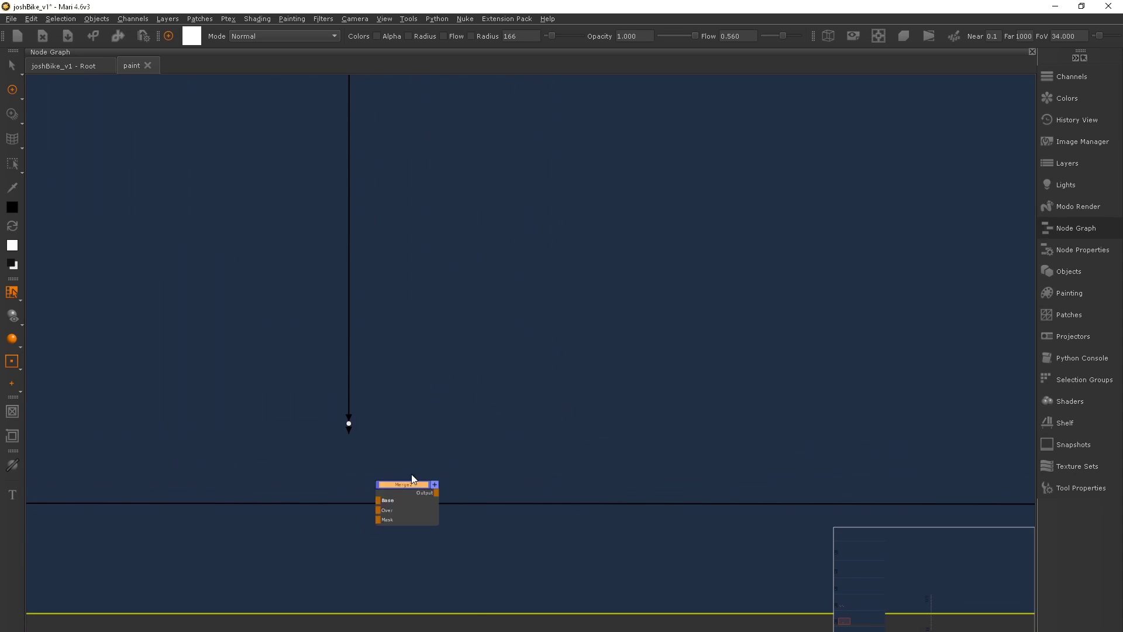
Add an Invert node after the lower dot and link it to the Over input of a Merge inserted on the bump connection
drag(412, 478, 454, 438)
key(Tab)
text(inv)
key(Return)
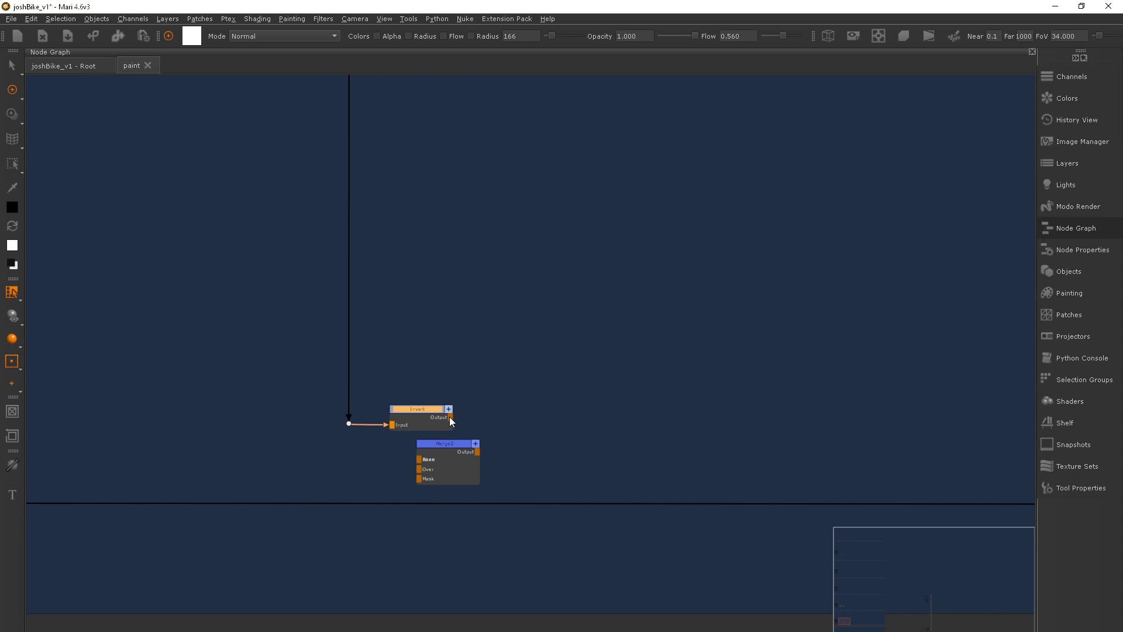
mouse_move(489, 499)
mouse_down()
mouse_move(492, 510)
mouse_move(486, 487)
mouse_up()
key(space)
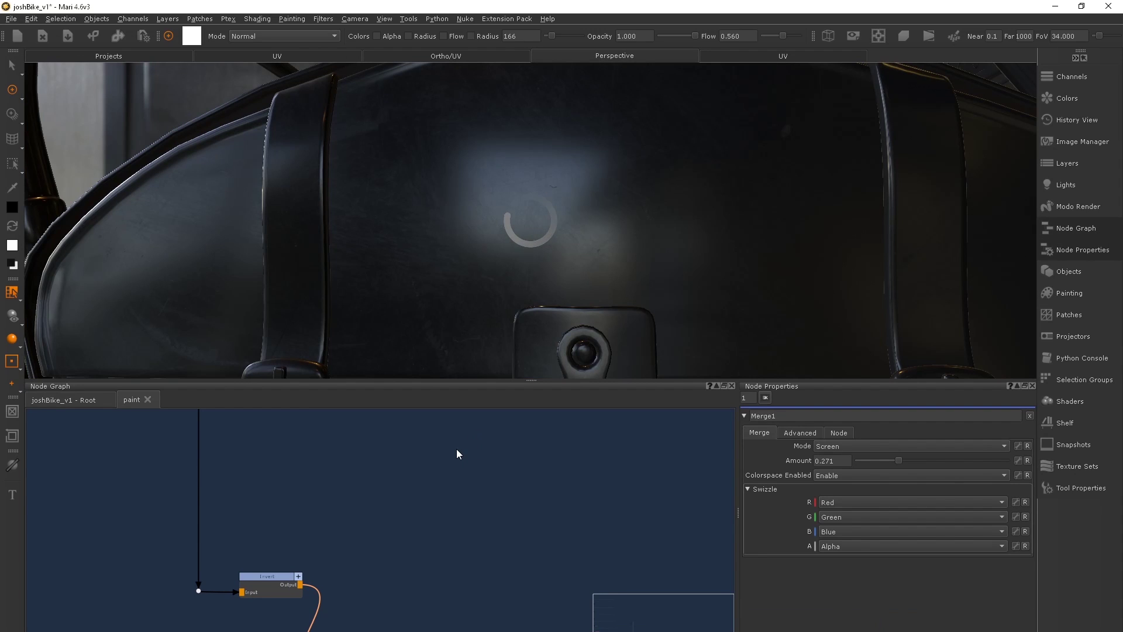
middle_drag(399, 529, 431, 436)
middle_drag(376, 555, 401, 485)
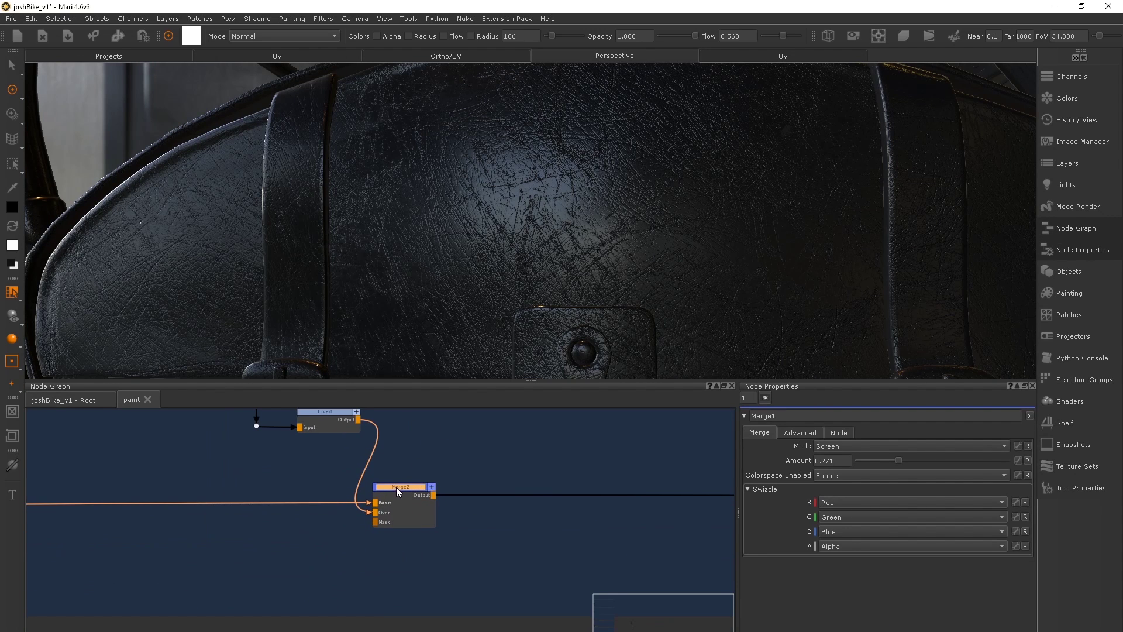
Set the bump Merge to Multiply mode and reduce its amount to about 0.187
drag(395, 487, 397, 487)
click(860, 445)
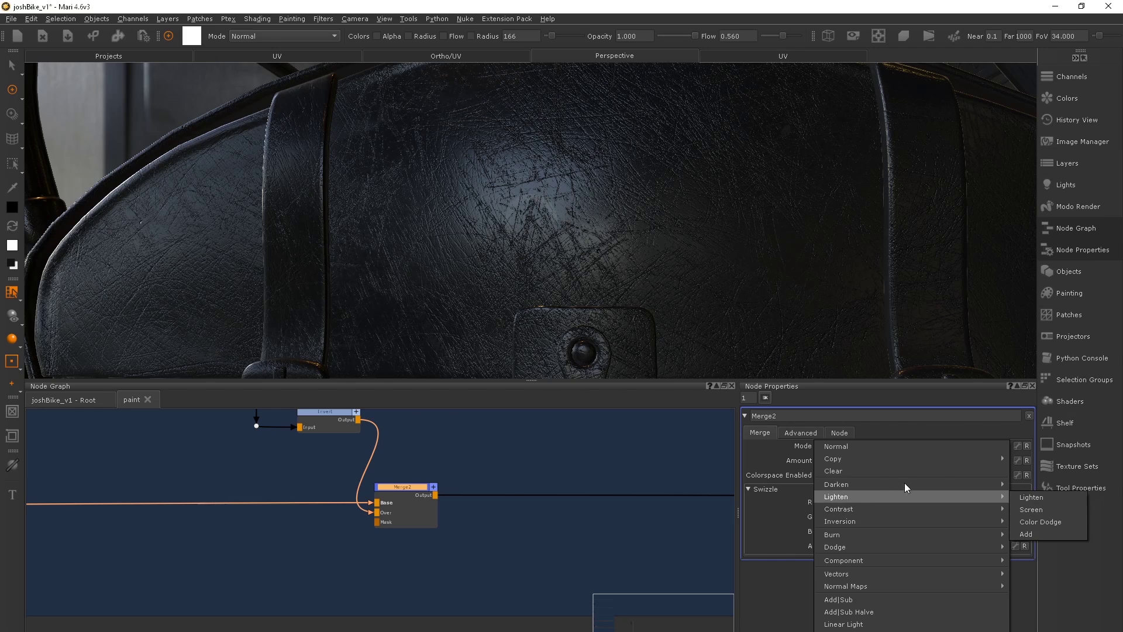
mouse_move(949, 483)
click(1040, 494)
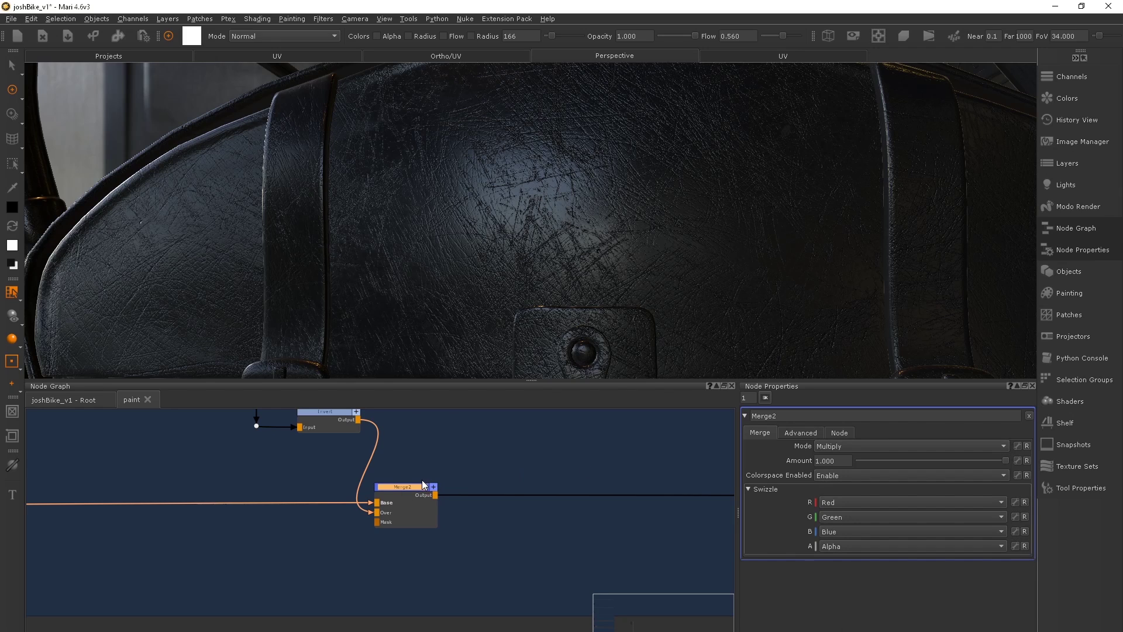
drag(935, 466, 886, 464)
middle_drag(563, 245, 858, 444)
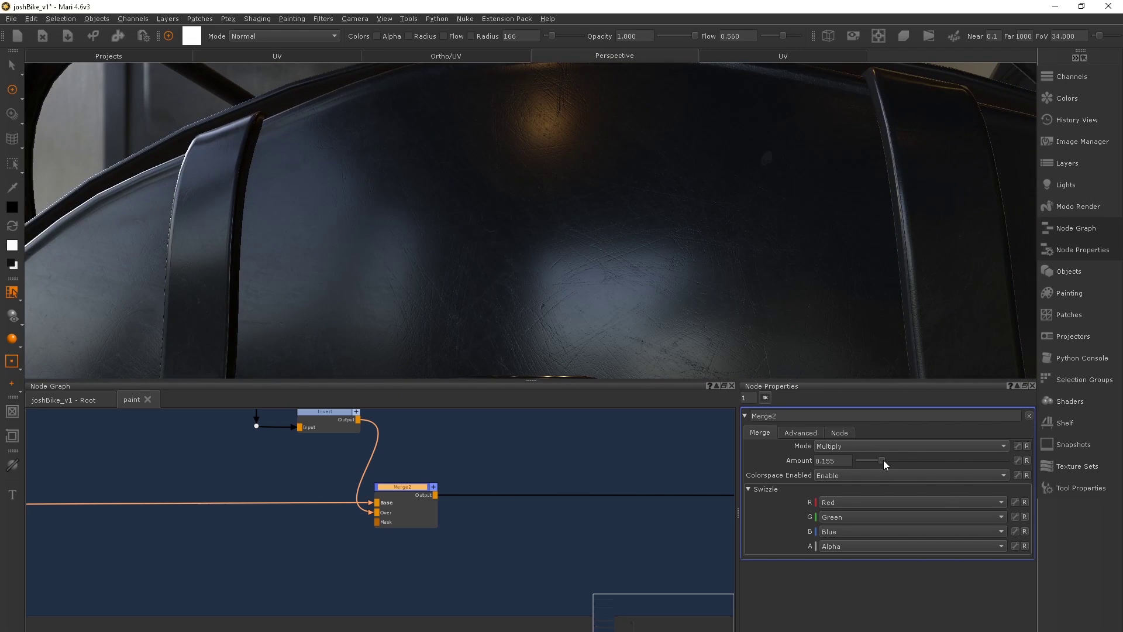
middle_drag(613, 226, 327, 327)
Preview grunge14_4k.tif from the Image Manager and examine its grunge pattern up close
scroll(188, 457, down, 5)
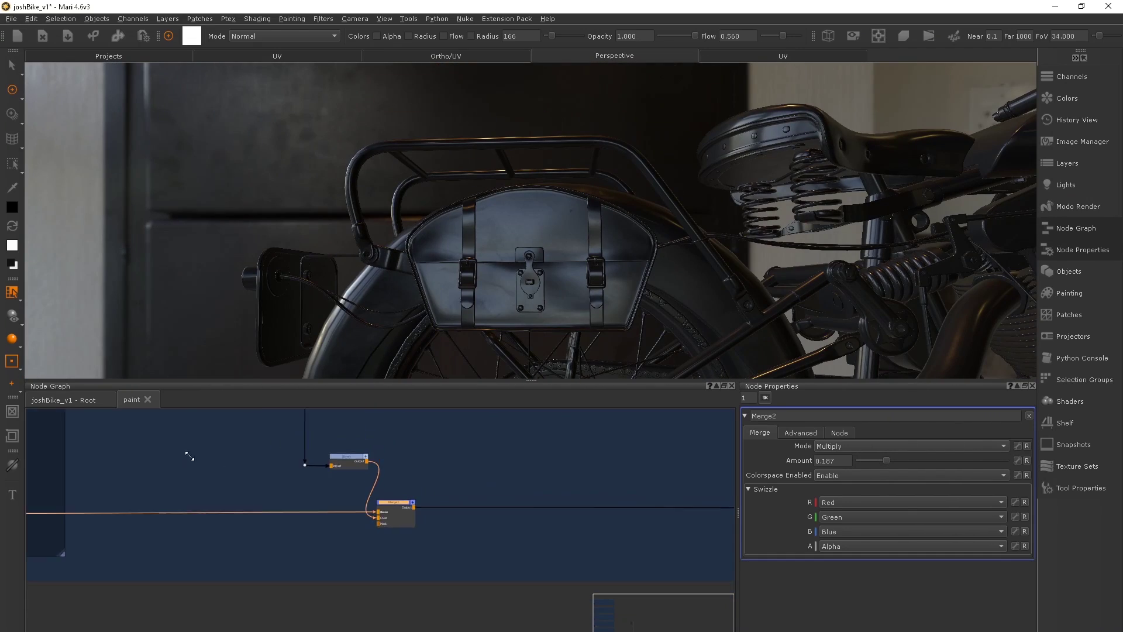
scroll(509, 471, down, 3)
scroll(544, 504, up, 6)
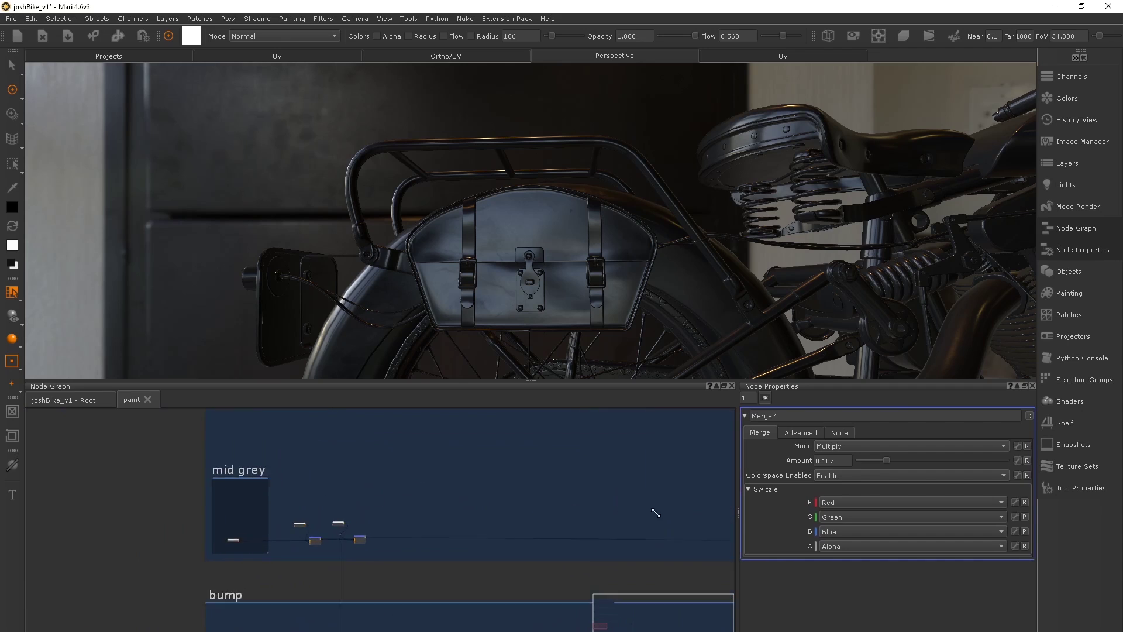
scroll(525, 459, up, 2)
middle_drag(525, 459, 446, 479)
click(1070, 143)
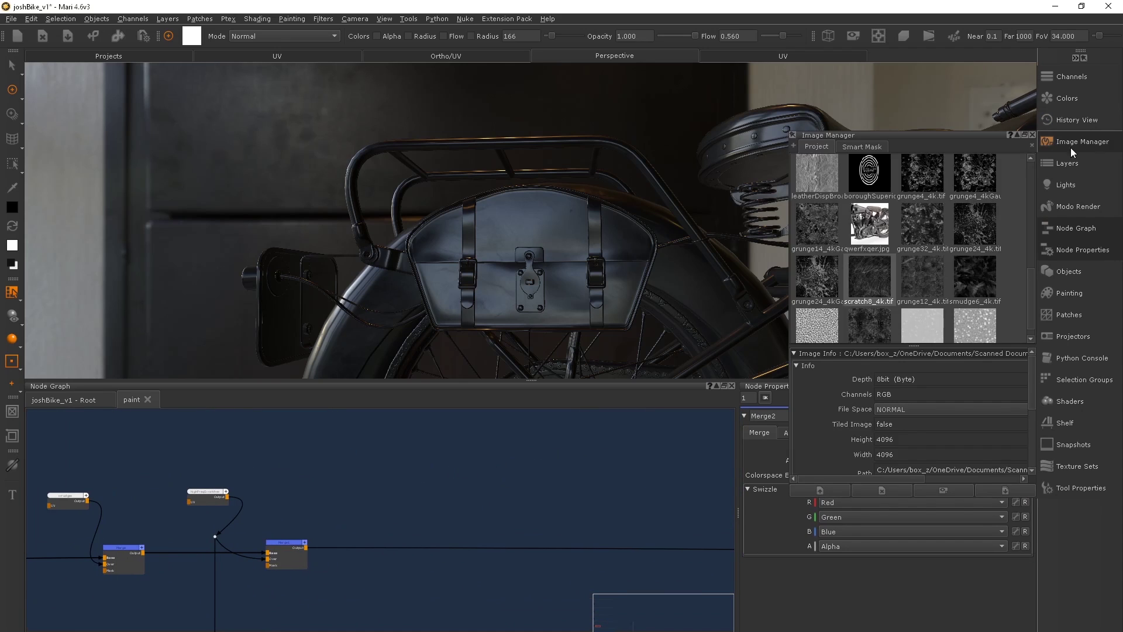
scroll(974, 241, up, 6)
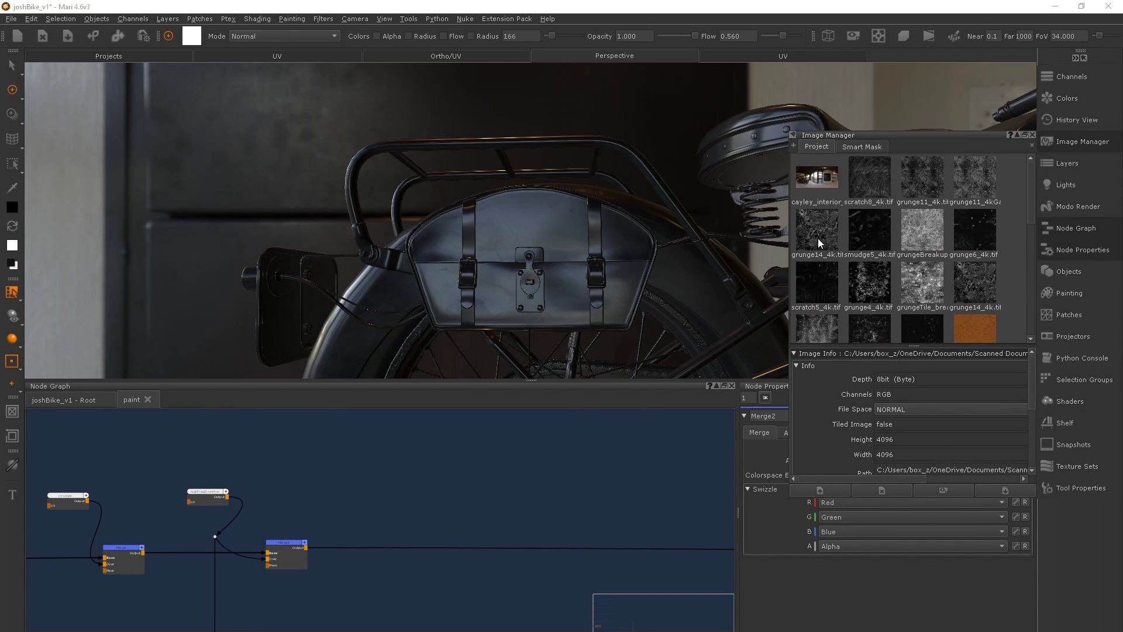
double_click(818, 238)
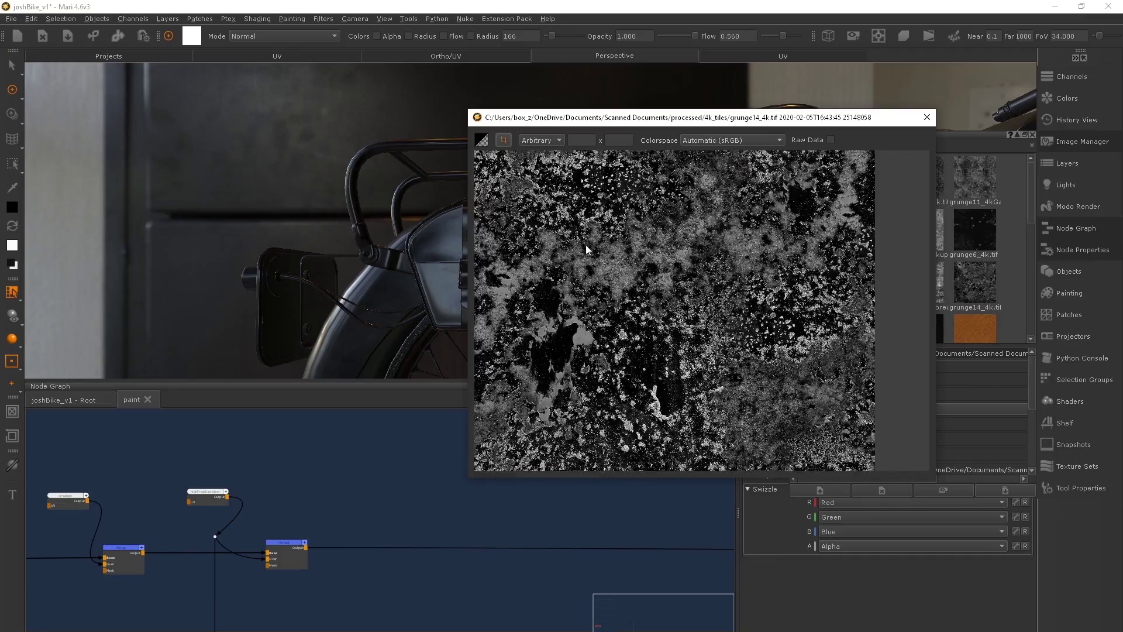
scroll(607, 298, up, 3)
scroll(607, 298, down, 3)
scroll(614, 351, up, 3)
scroll(624, 409, down, 1)
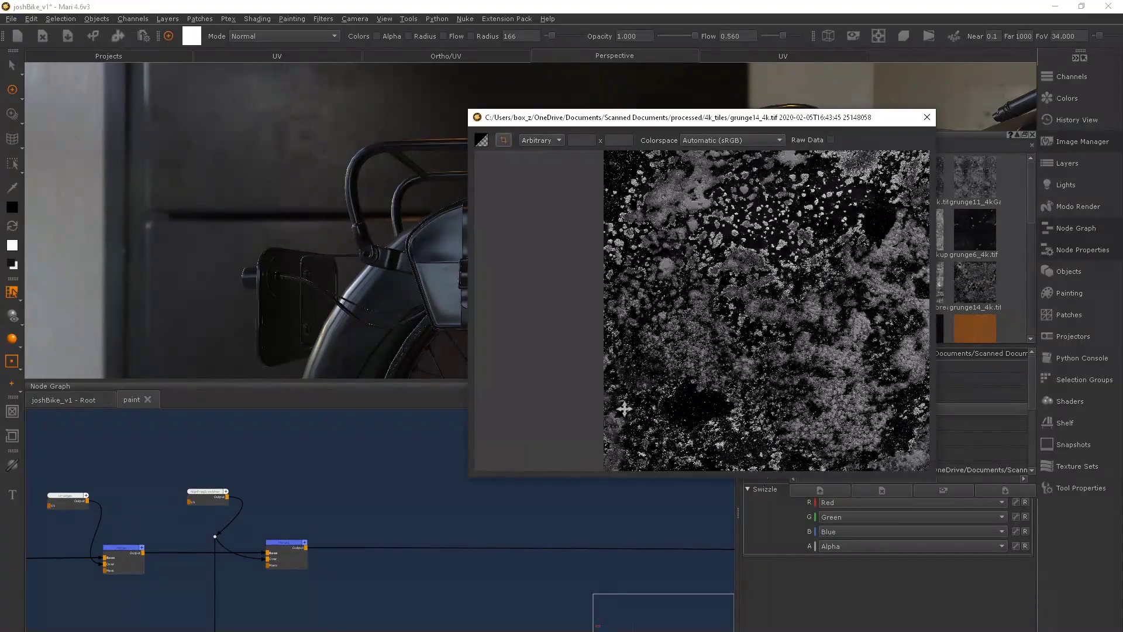
scroll(624, 408, up, 2)
scroll(759, 319, down, 3)
scroll(759, 320, up, 3)
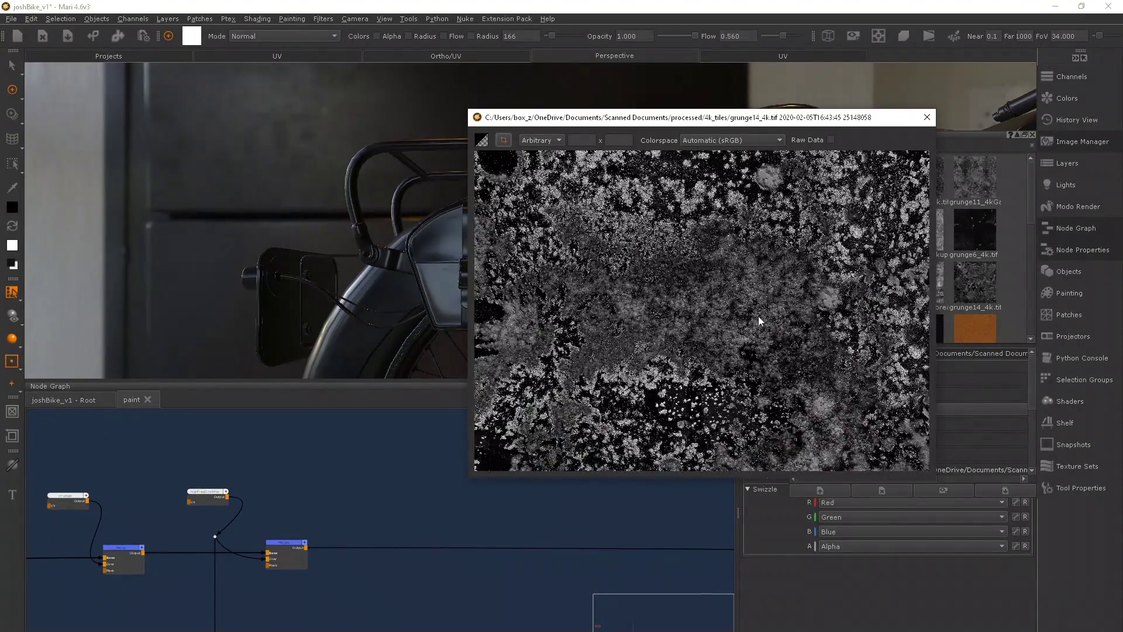
click(927, 118)
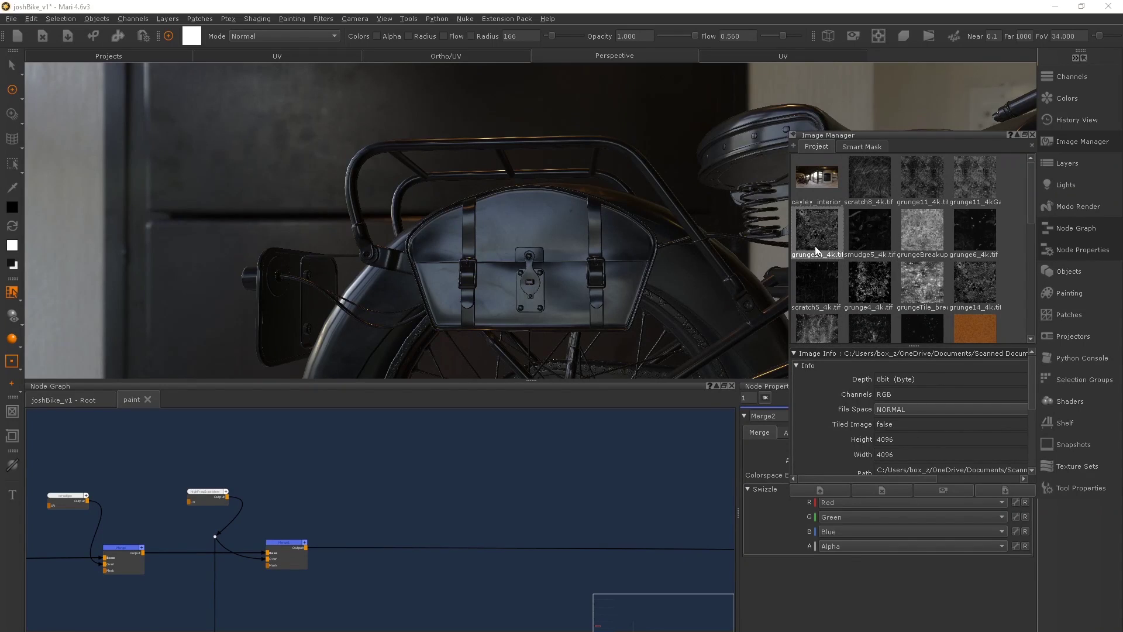
Bring grunge14_4k.tif into the graph as a Tiled node beyond the scratch Merge and name it grunge
drag(398, 459, 421, 459)
scroll(465, 433, up, 3)
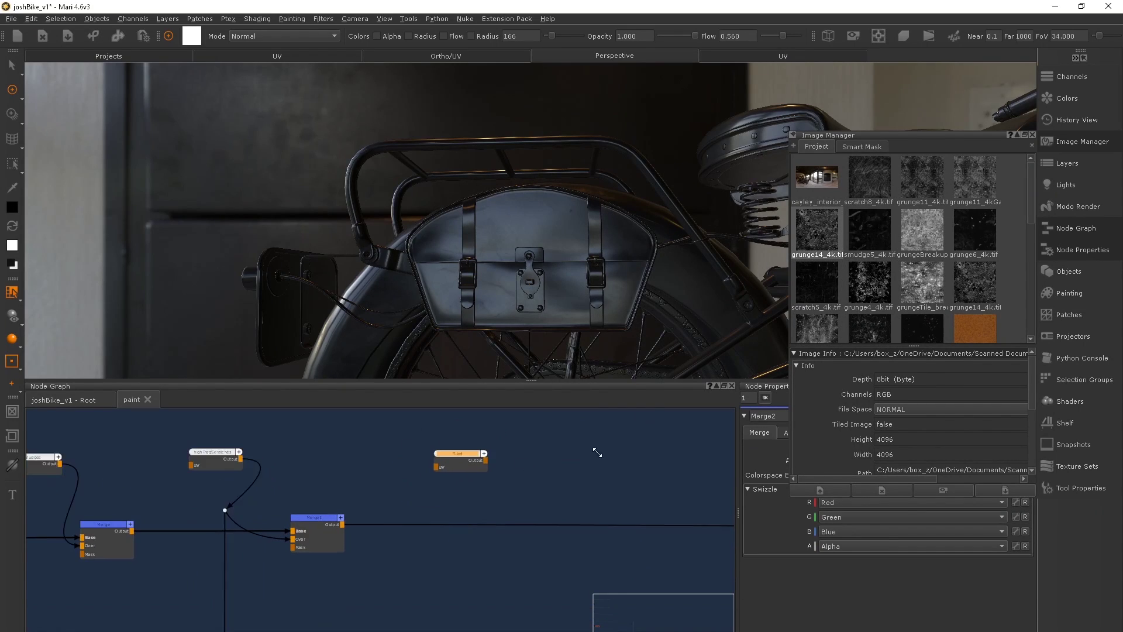
text(ngrunge)
key(Return)
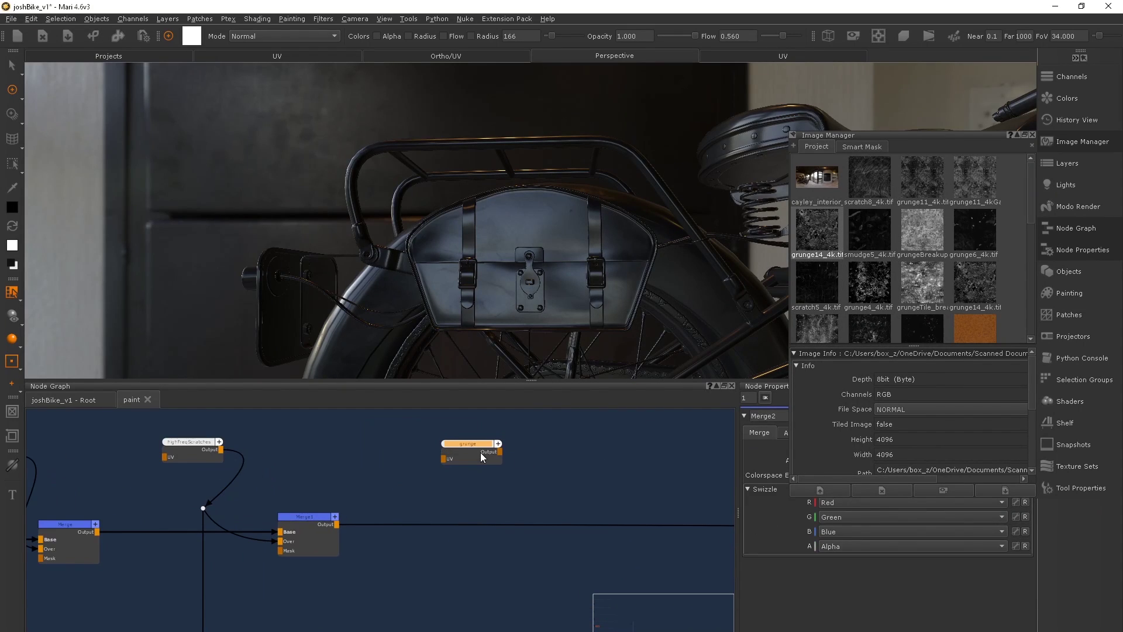
Add a dot to the grunge output and link it to the Over input of a Merge inserted on the roughness connection
middle_drag(449, 475, 379, 490)
click(476, 482)
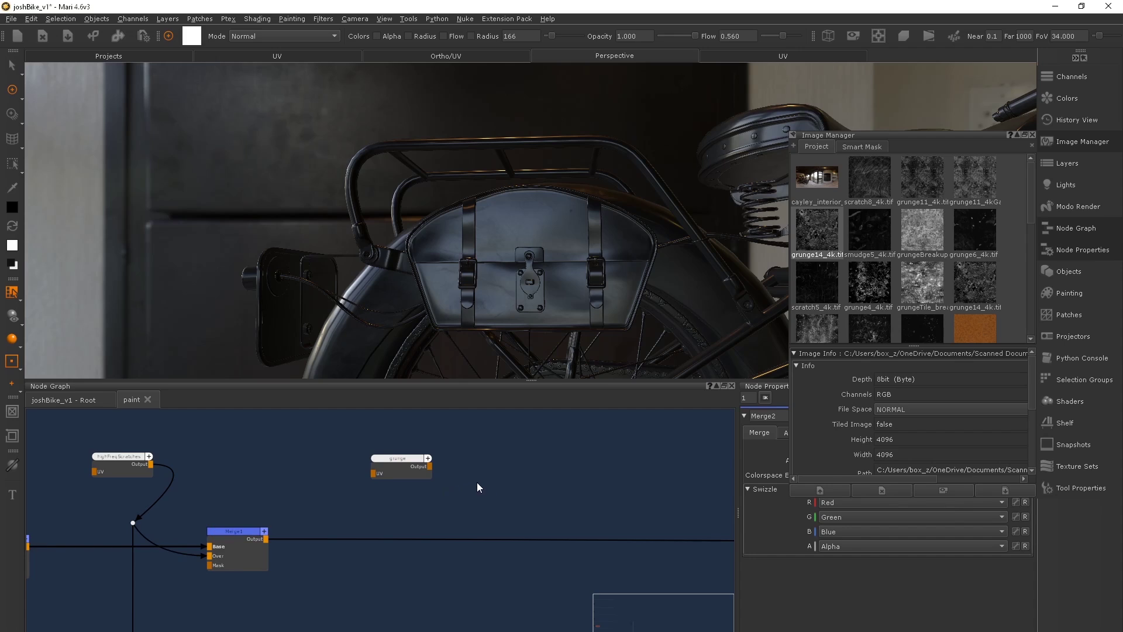
middle_drag(471, 481, 443, 473)
middle_drag(510, 491, 428, 479)
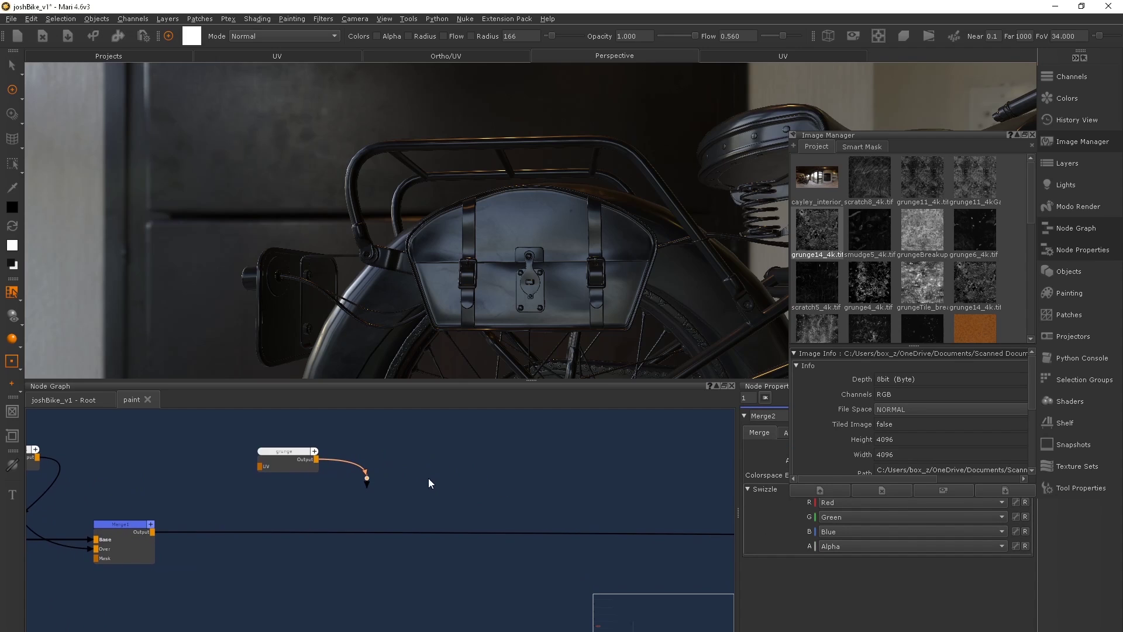
click(418, 539)
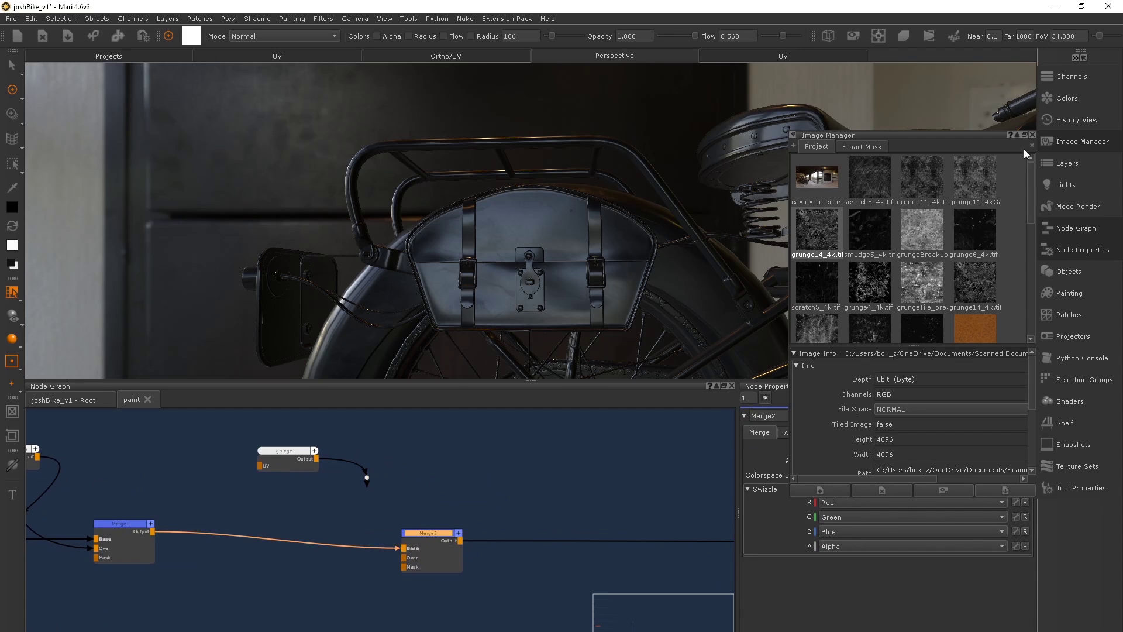
click(1033, 135)
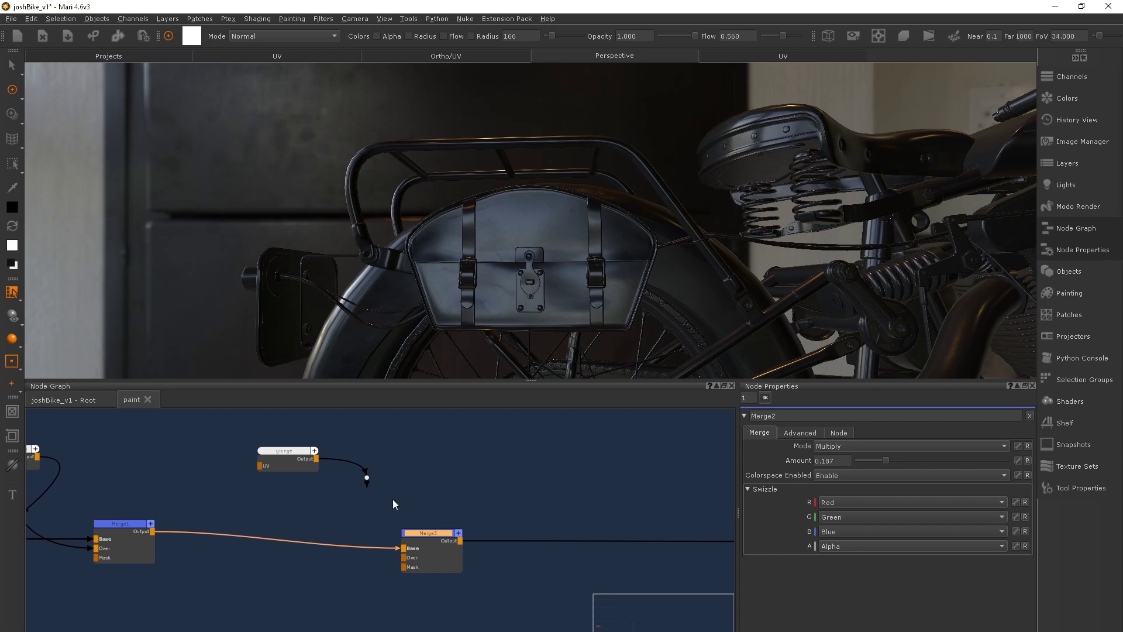
drag(365, 478, 419, 526)
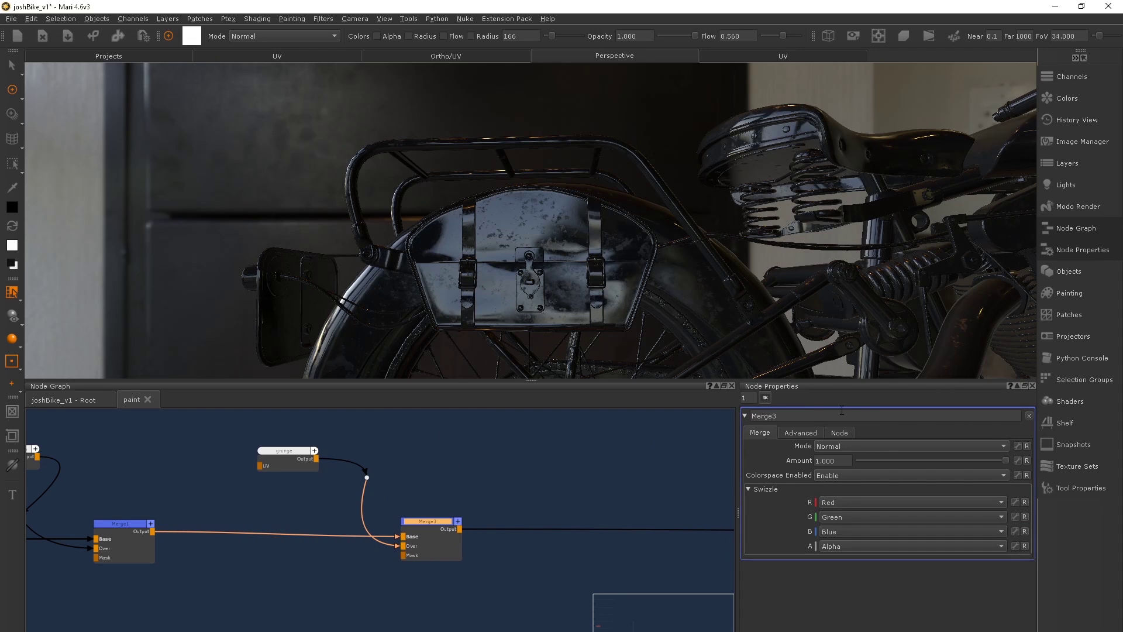
Set the roughness grunge Merge to Screen mode and reduce its amount to about 0.323
click(848, 446)
click(881, 501)
drag(1006, 460, 887, 462)
alt+drag(557, 283, 491, 246)
alt+drag(556, 269, 585, 278)
drag(903, 461, 905, 462)
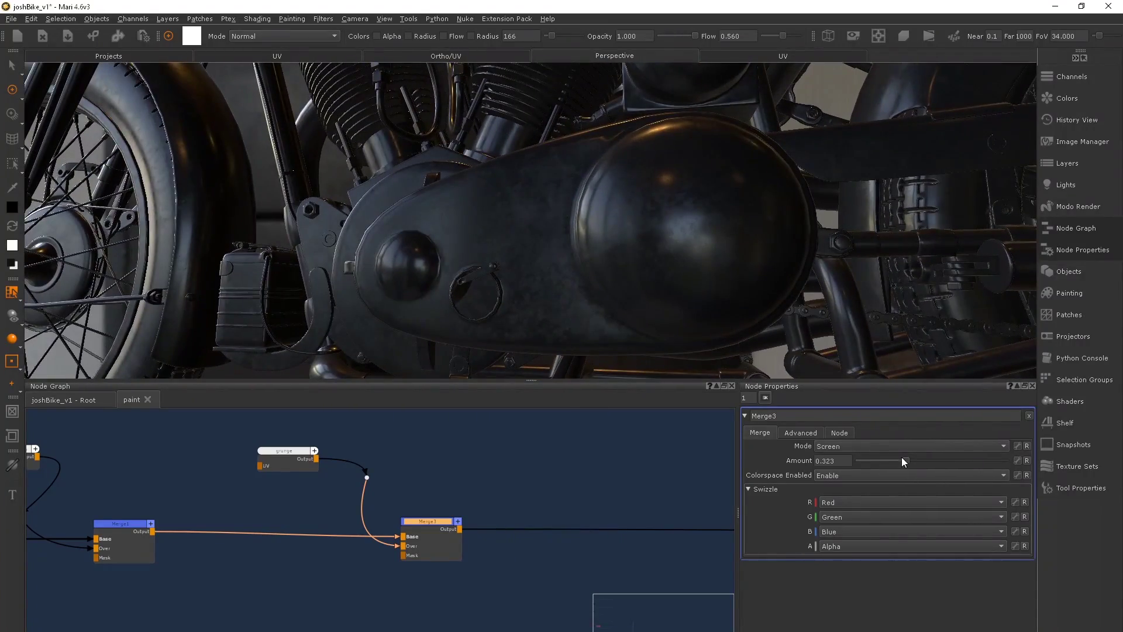
Preview the reference photo qwerfxqer.jpg from the Image Manager and compare its worn engine cover with the model's
click(1083, 141)
scroll(883, 246, down, 5)
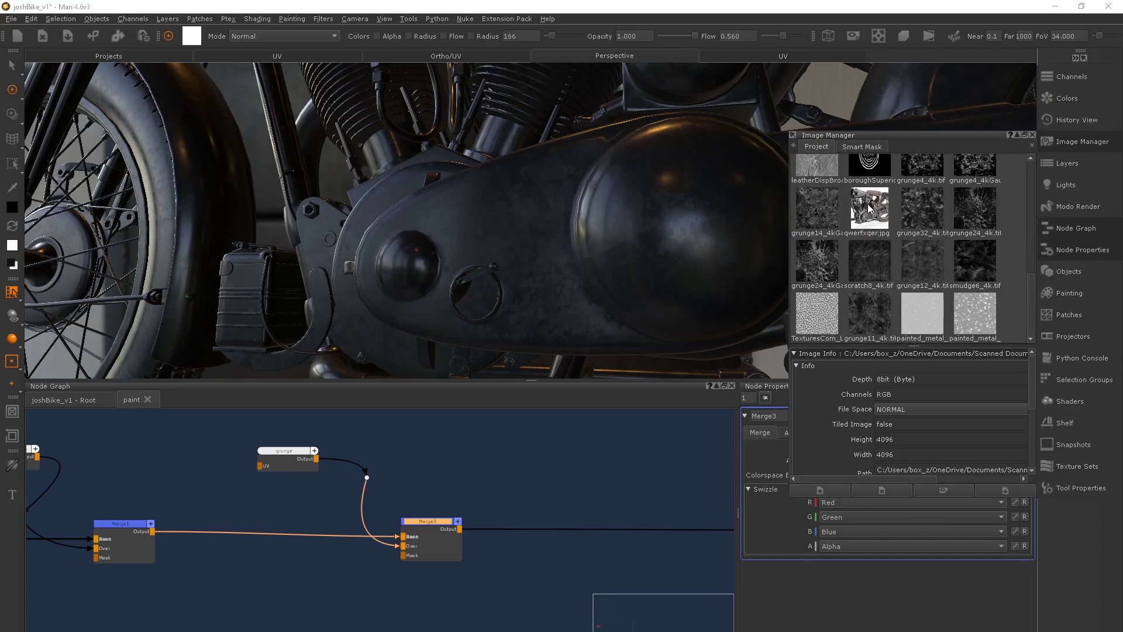
double_click(883, 275)
drag(877, 129, 146, 83)
alt+drag(573, 176, 626, 175)
middle_drag(286, 458, 328, 465)
click(328, 462)
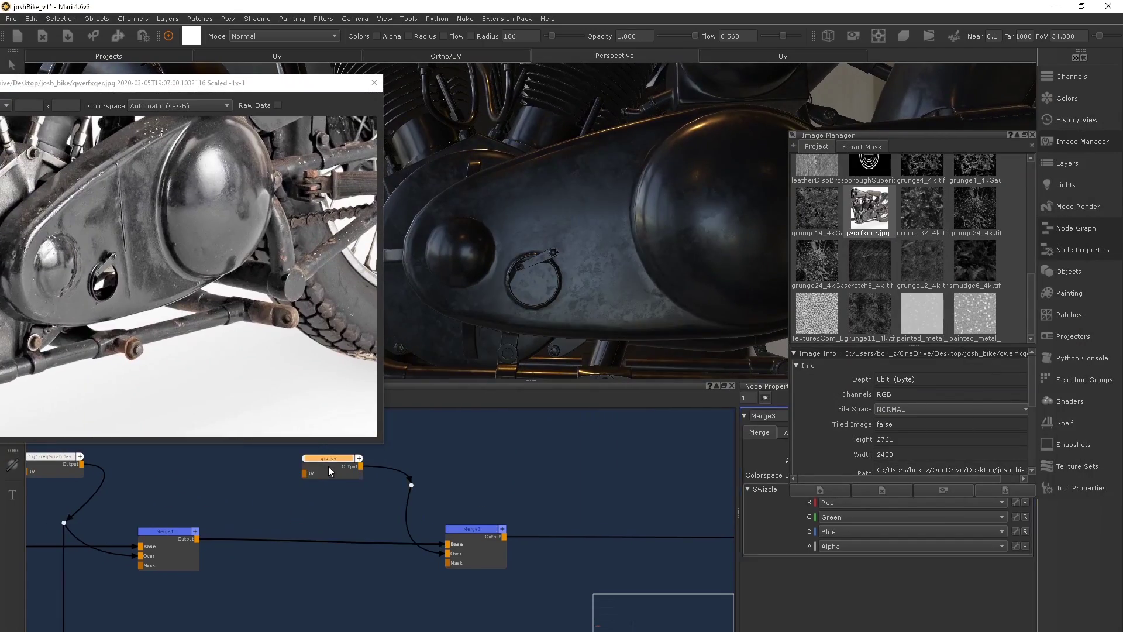
alt+drag(602, 228, 658, 244)
click(374, 83)
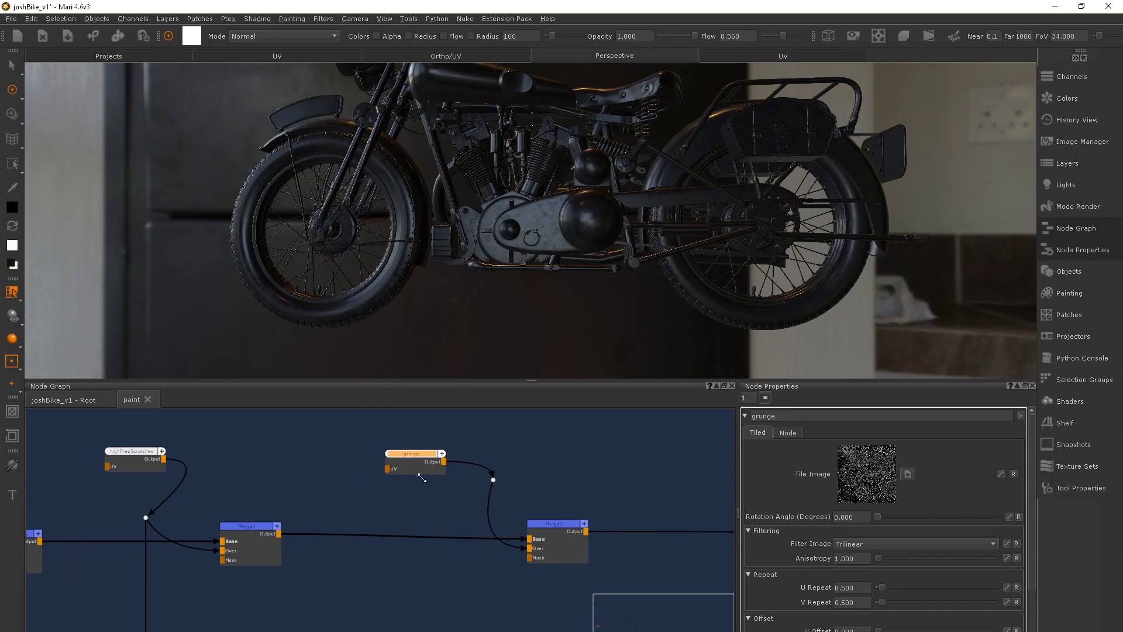
Branch the grunge down to the bump section through a second dot and link it to the Over input of a Merge inserted there
middle_drag(425, 549, 483, 527)
key(space)
scroll(494, 456, down, 5)
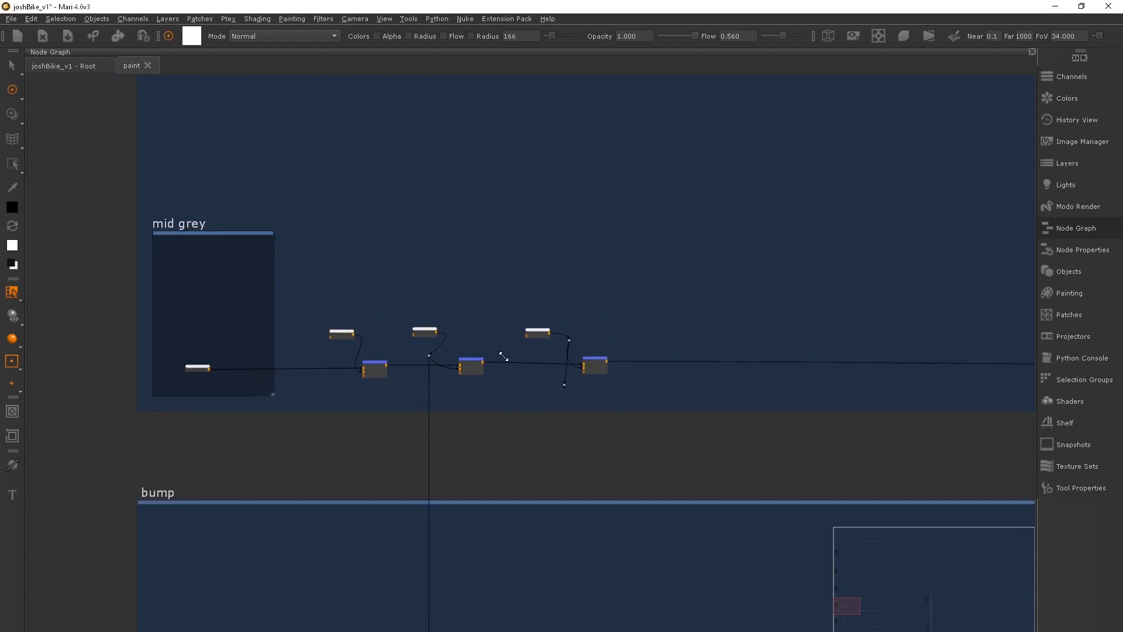
scroll(490, 609, up, 4)
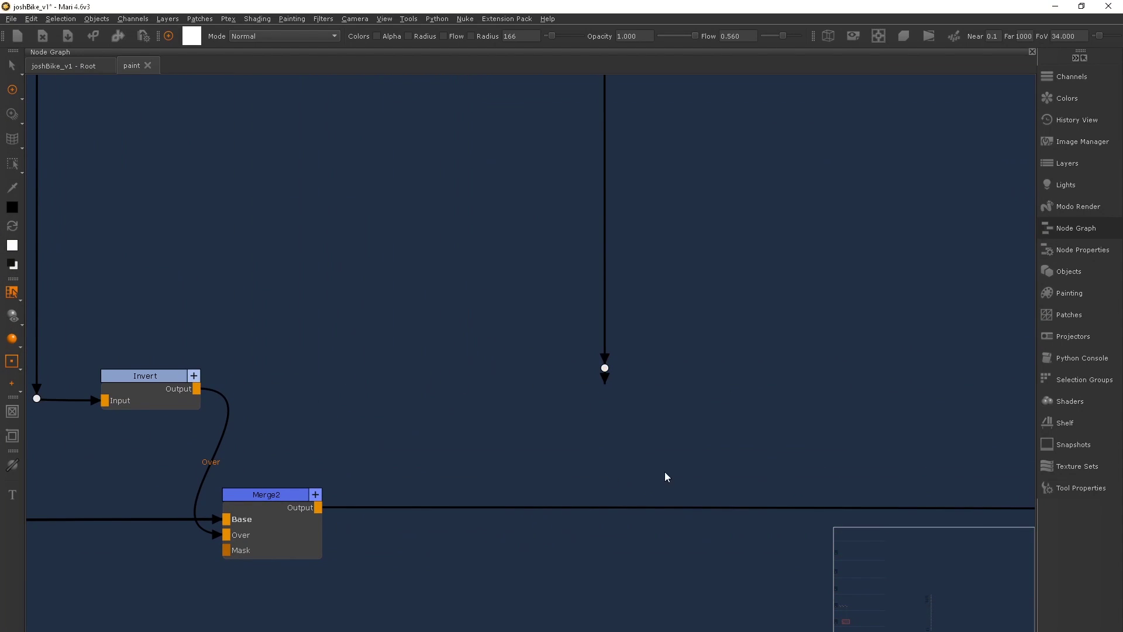
key(ctrl+v)
drag(638, 549, 604, 368)
key(space)
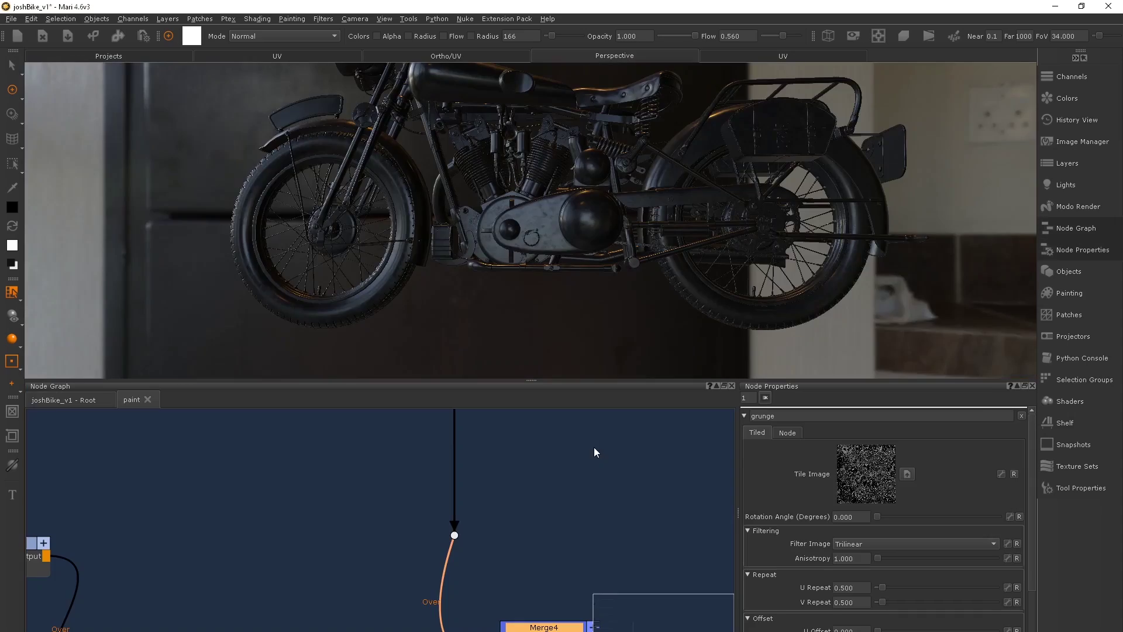
Set the bump grunge Merge to Screen mode and check the relief on the engine cover
middle_drag(567, 412, 458, 291)
click(438, 507)
click(910, 446)
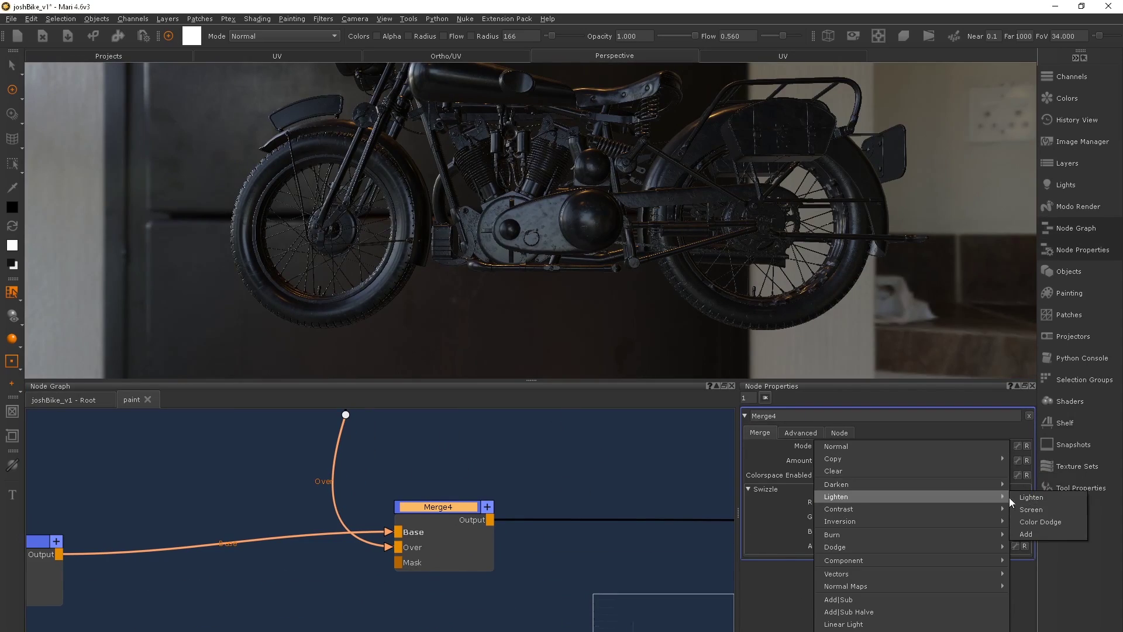
click(855, 497)
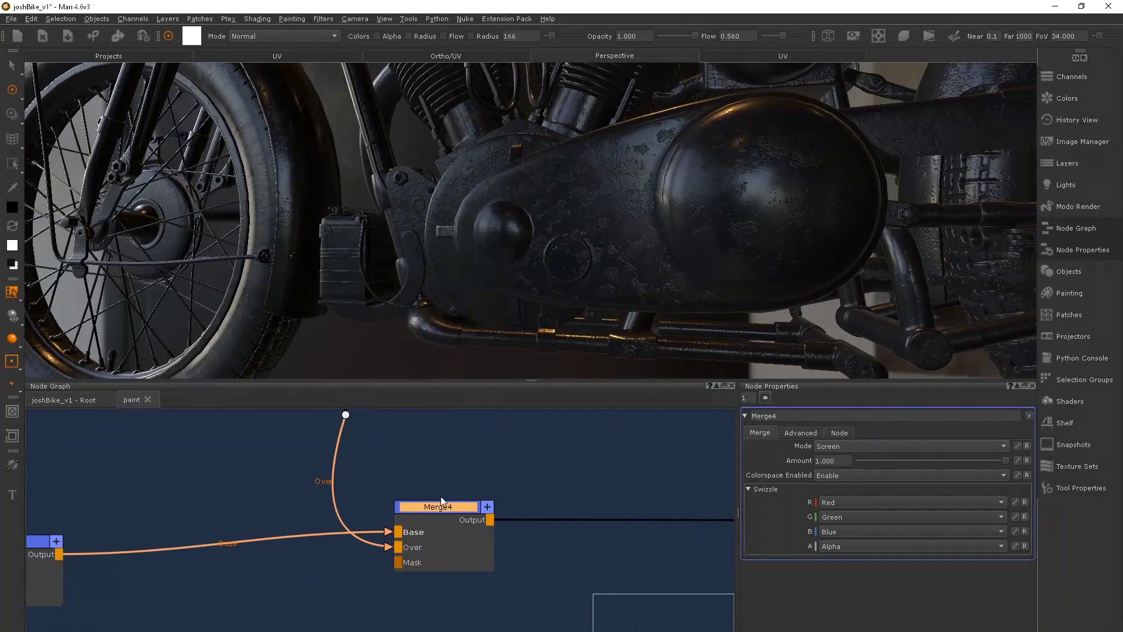
alt+drag(728, 279, 410, 252)
Adjust the grunge Tiled node's tiling settings while checking the pattern on the engine cover
scroll(472, 451, down, 5)
drag(439, 531, 427, 532)
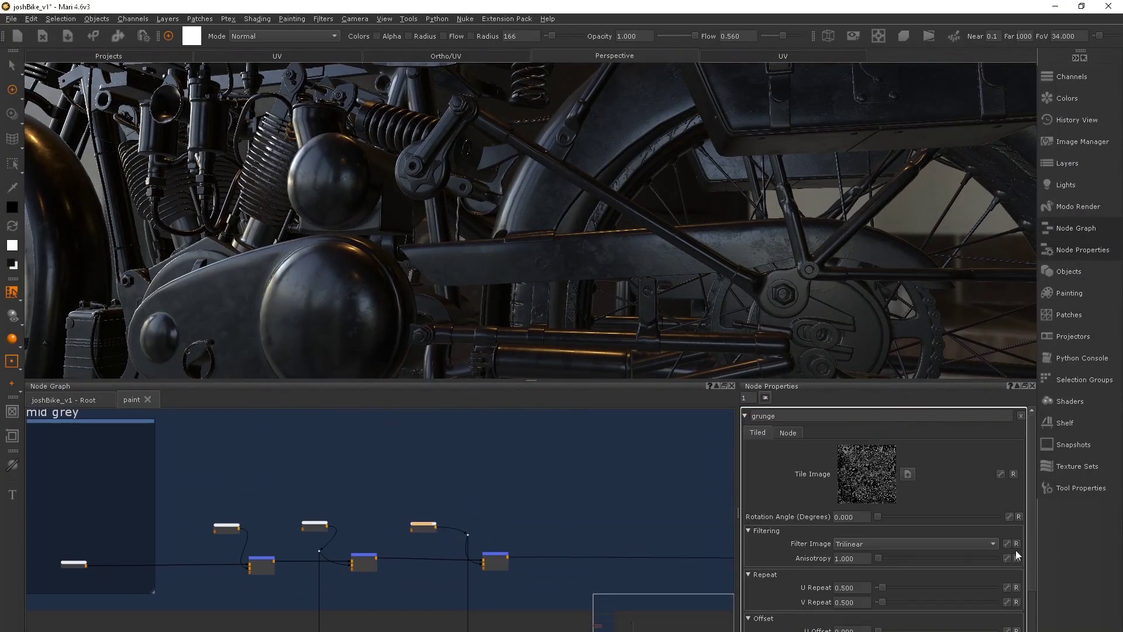
drag(898, 515, 899, 515)
alt+drag(561, 222, 673, 257)
scroll(277, 501, down, 4)
scroll(276, 501, up, 5)
Lower the roughness grunge Merge's amount to about 0.195 and check the finish around the bike
click(419, 520)
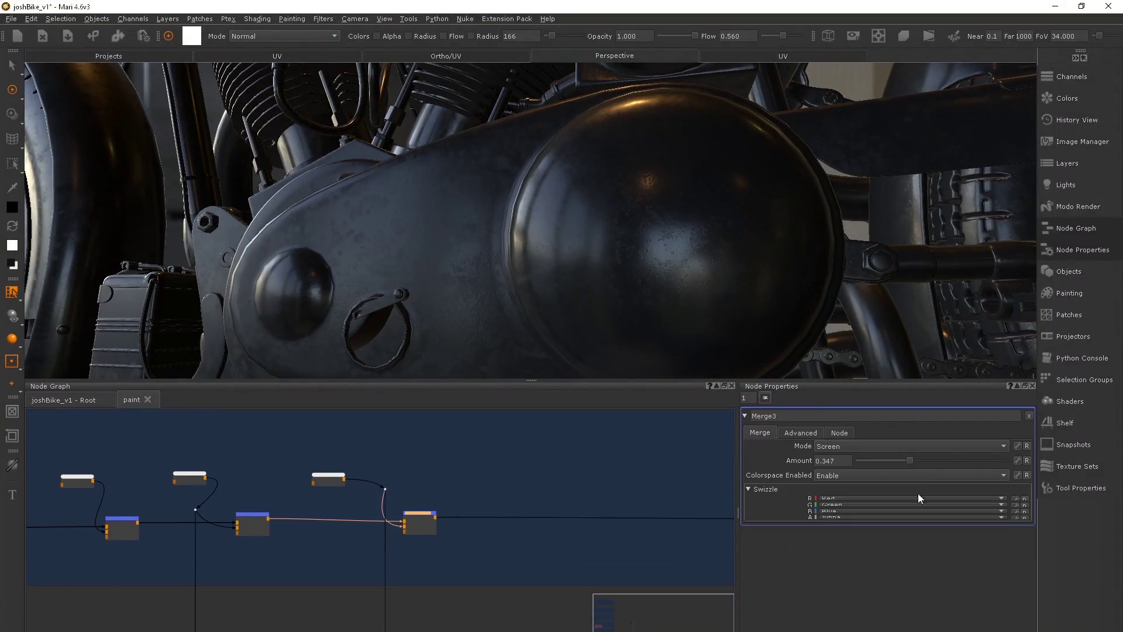
click(916, 460)
key(f)
drag(918, 460, 887, 459)
alt+drag(608, 351, 547, 278)
key(f)
alt+drag(300, 170, 561, 243)
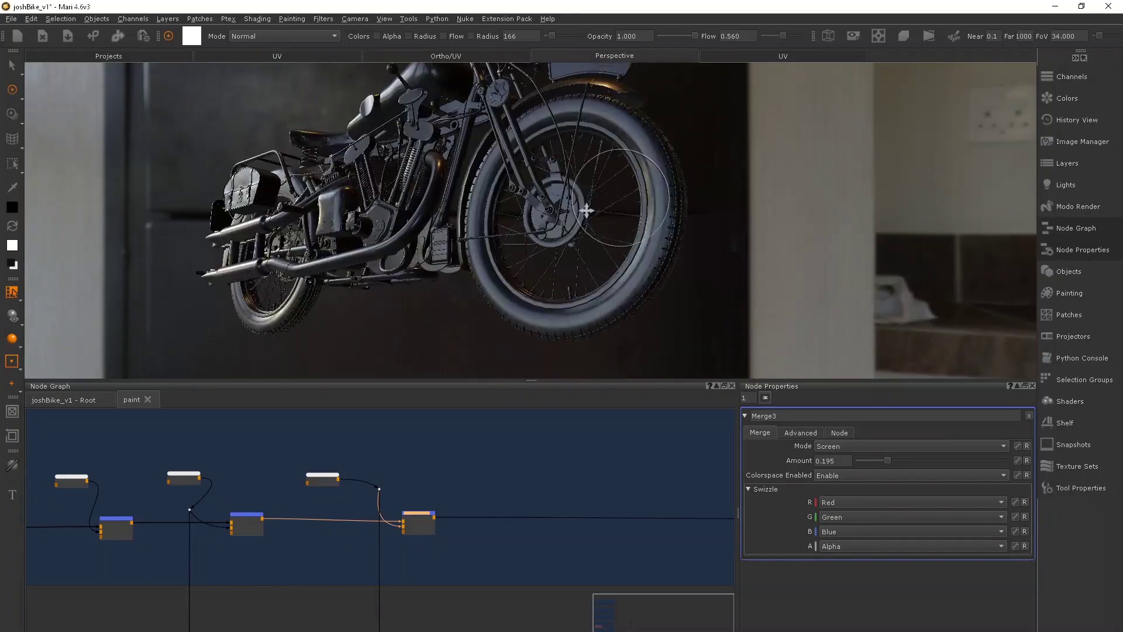
Copy the edge wear gizmo and its source node from the root graph into paint, feeding the Over input of a new roughness Merge
scroll(561, 244, up, 5)
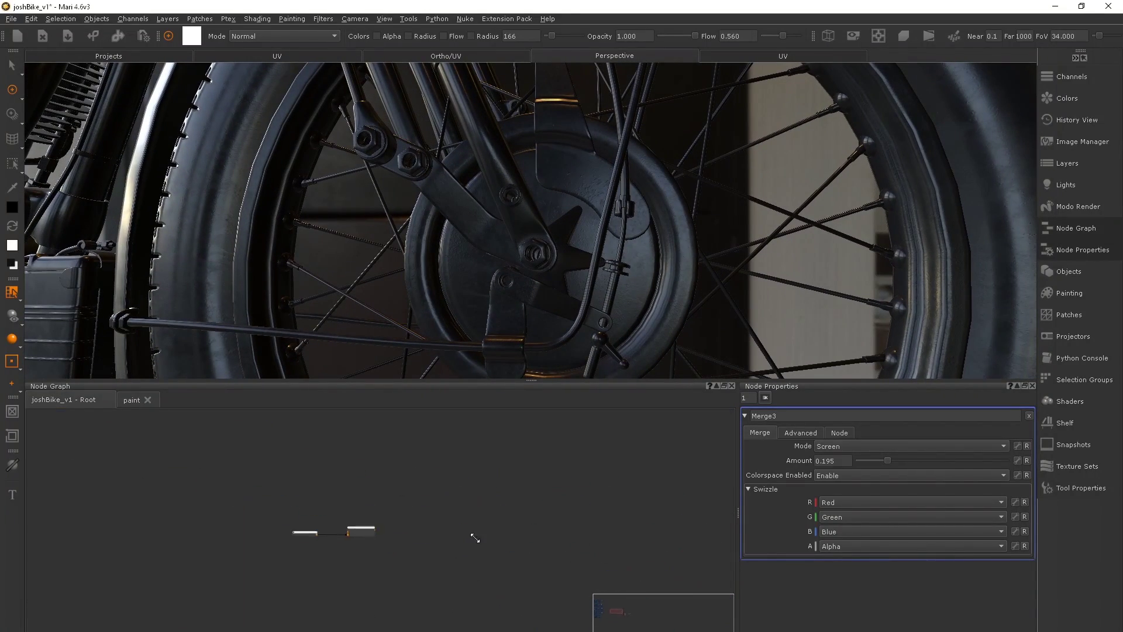
scroll(316, 461, down, 5)
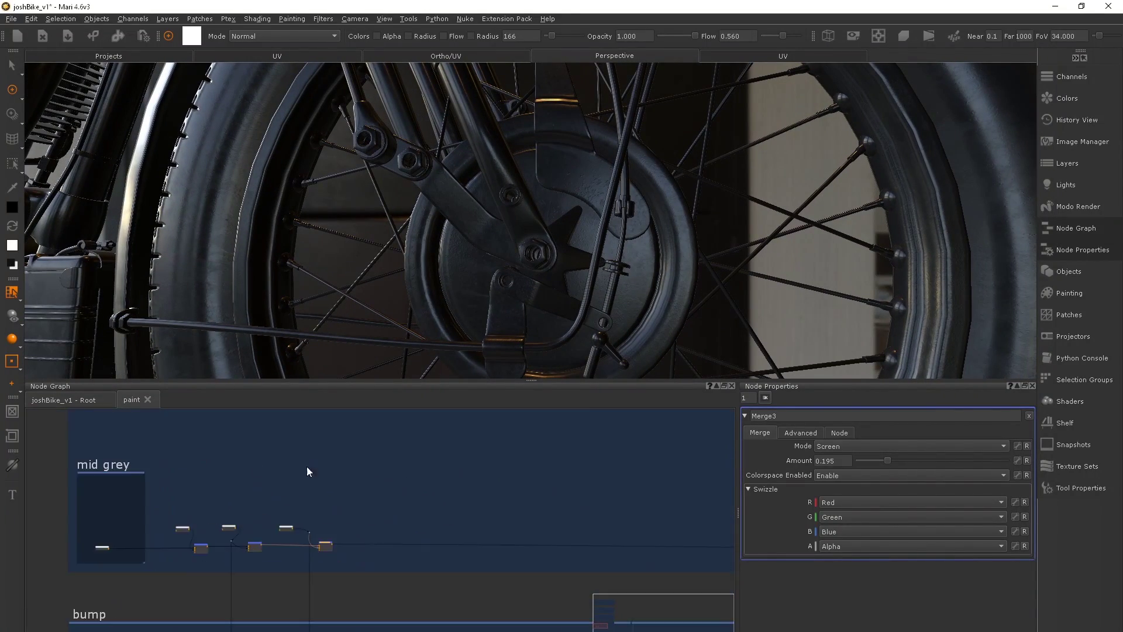
scroll(429, 501, up, 4)
drag(370, 496, 504, 506)
scroll(535, 514, up, 2)
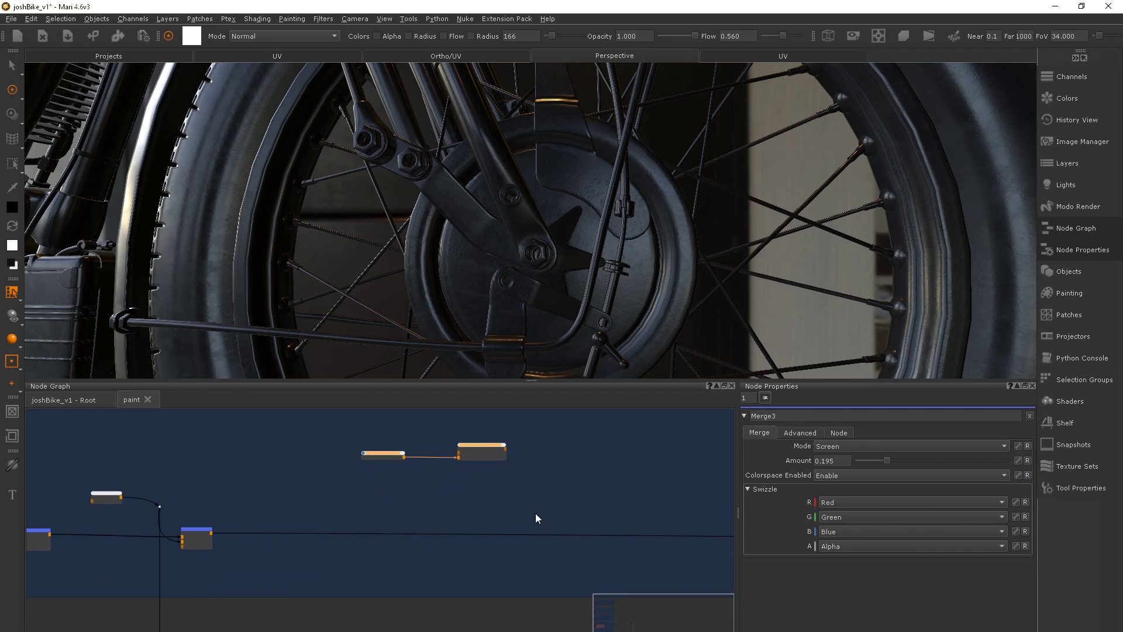
mouse_move(550, 543)
mouse_down()
mouse_move(538, 546)
mouse_move(505, 449)
mouse_up()
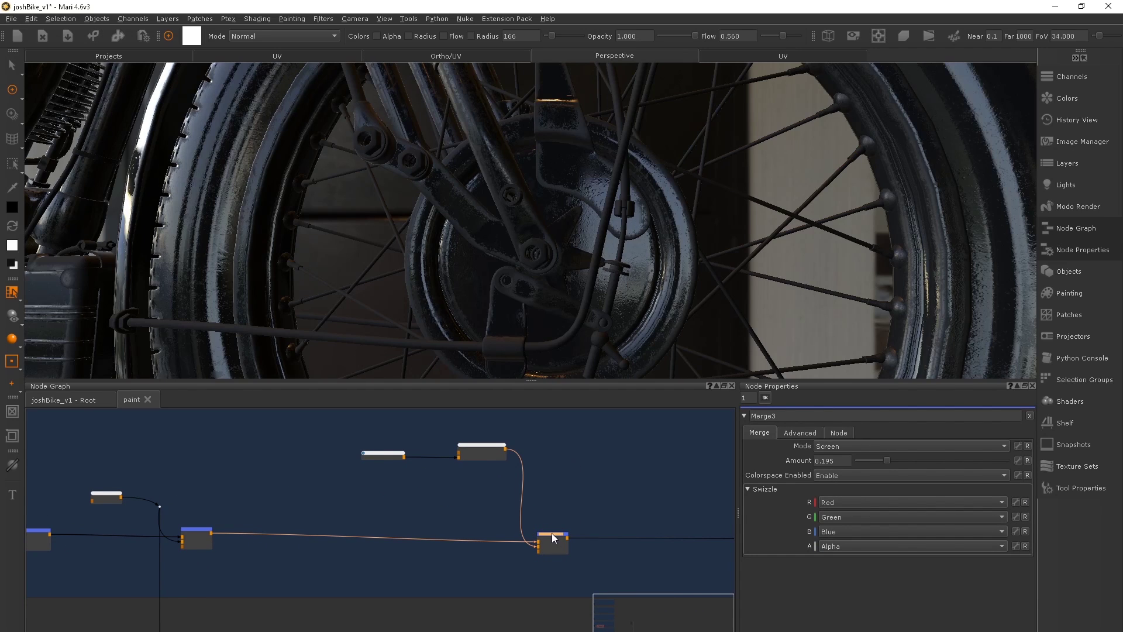
Set the edge wear Merge to Screen mode and reduce its amount to about 0.135
double_click(552, 533)
click(834, 446)
mouse_move(836, 497)
click(1030, 509)
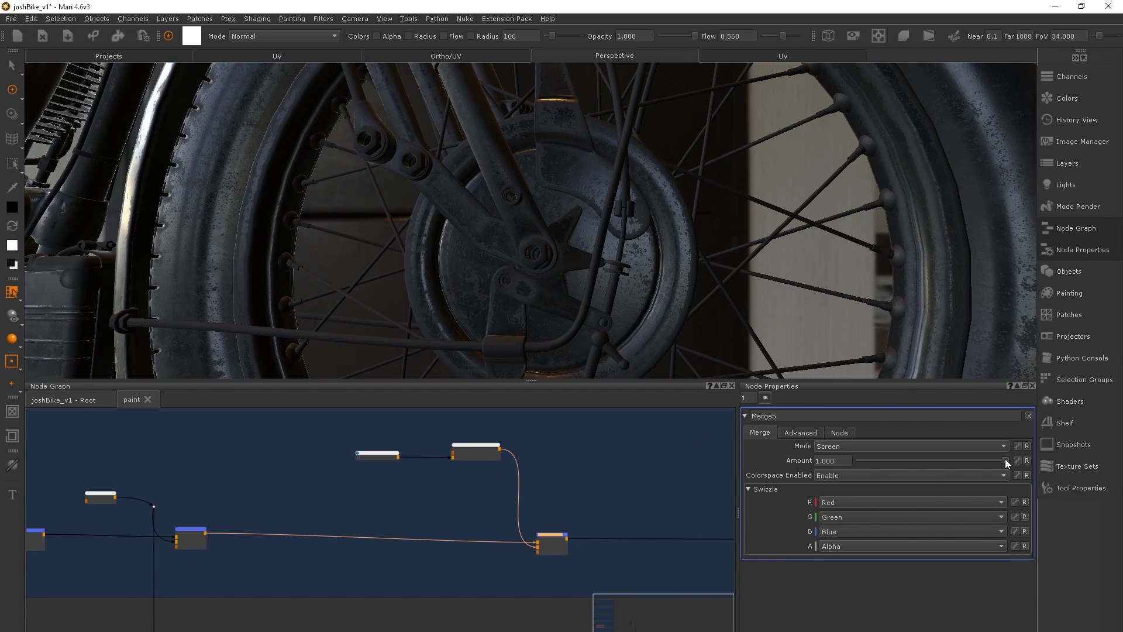
drag(1005, 459, 919, 457)
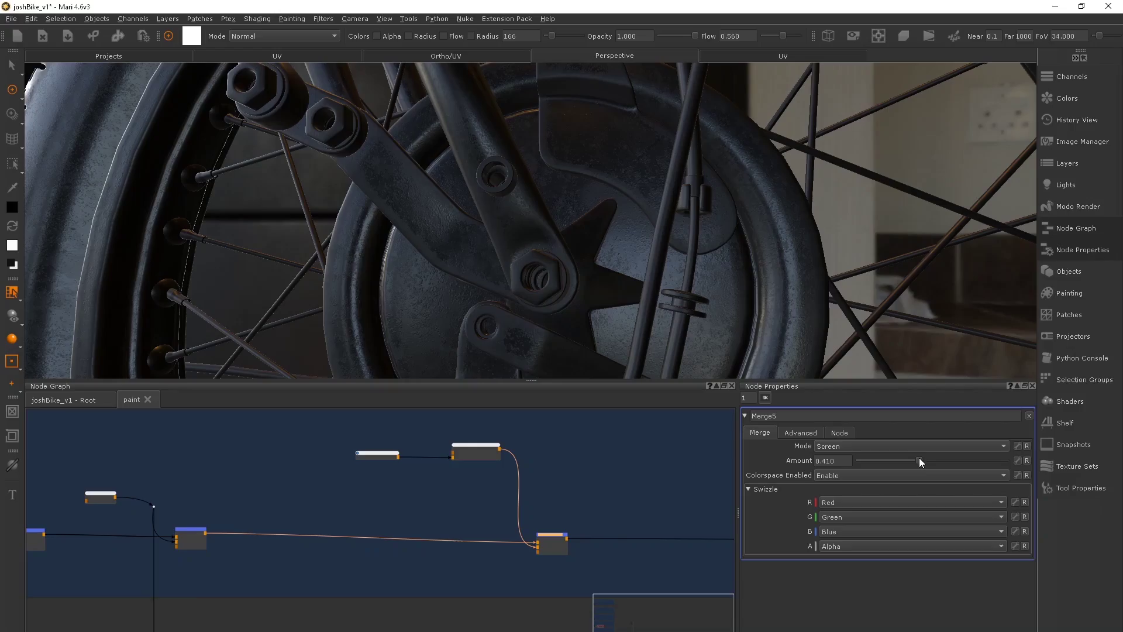
click(459, 454)
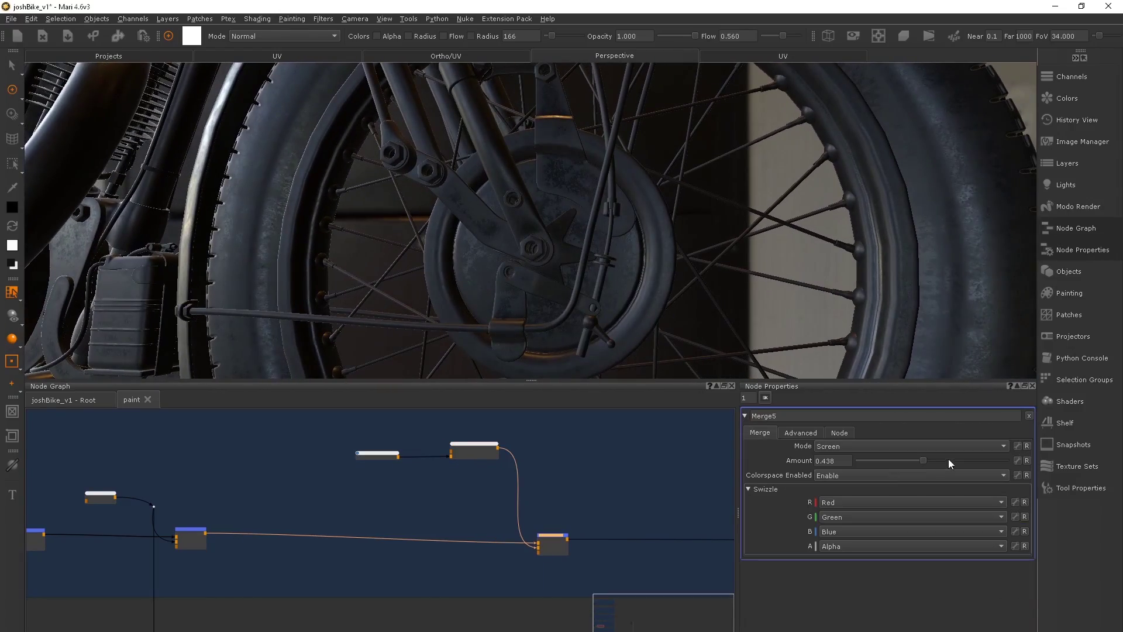
mouse_move(949, 458)
mouse_down()
mouse_move(854, 461)
mouse_move(881, 461)
mouse_up()
mouse_move(532, 263)
alt+mouse_down()
mouse_move(697, 281)
mouse_move(351, 244)
mouse_move(628, 273)
mouse_move(518, 253)
alt+mouse_up()
drag(879, 459, 896, 461)
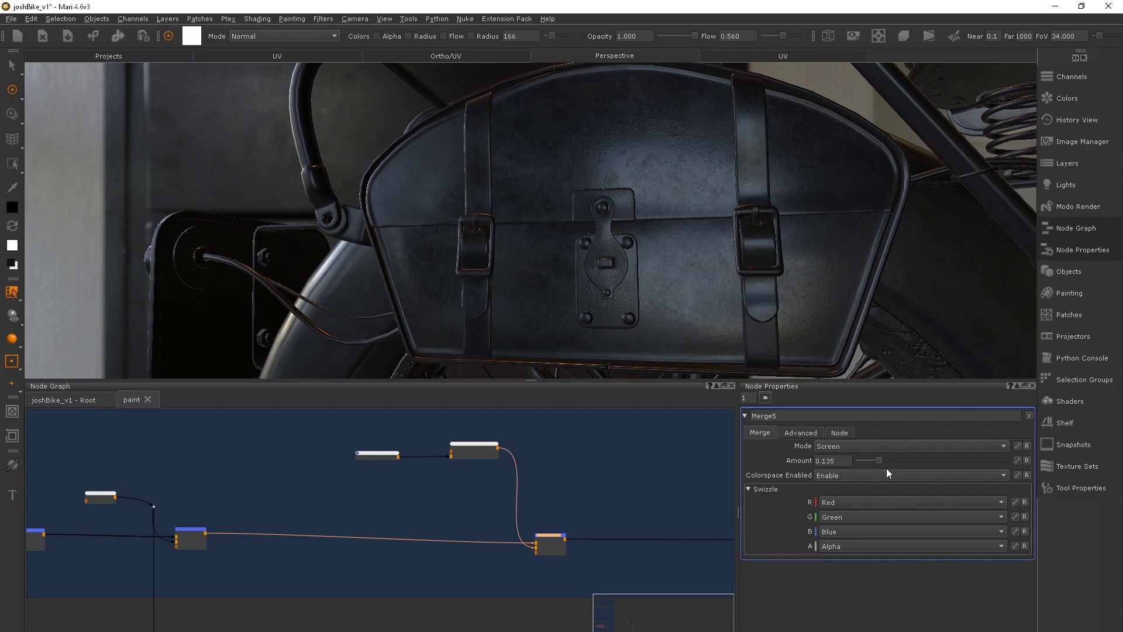
Set the edge wear gizmo's Curve Levels to about 0.810 White and 0.663 Mid, checking the wear across the bike
click(476, 448)
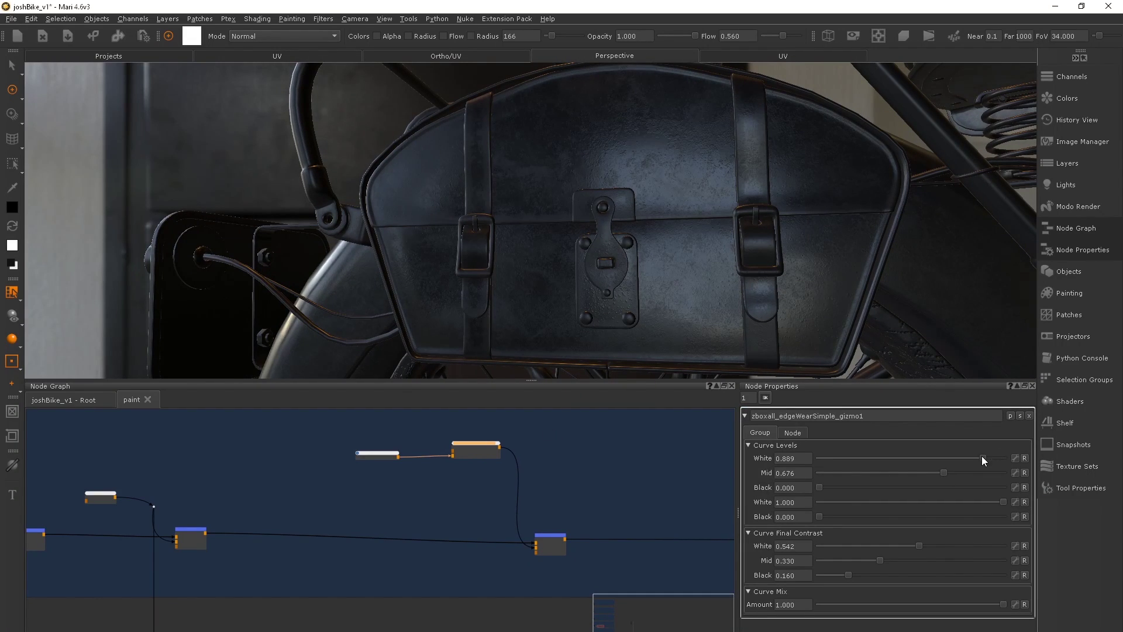
drag(964, 458, 962, 458)
alt+drag(585, 258, 808, 331)
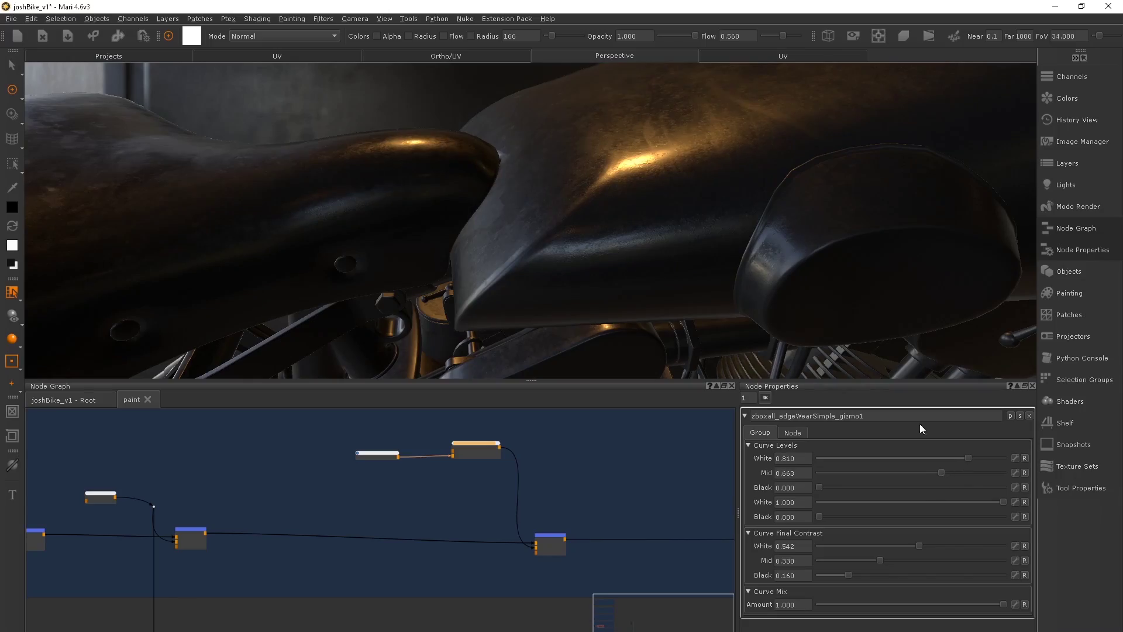
alt+drag(585, 246, 612, 219)
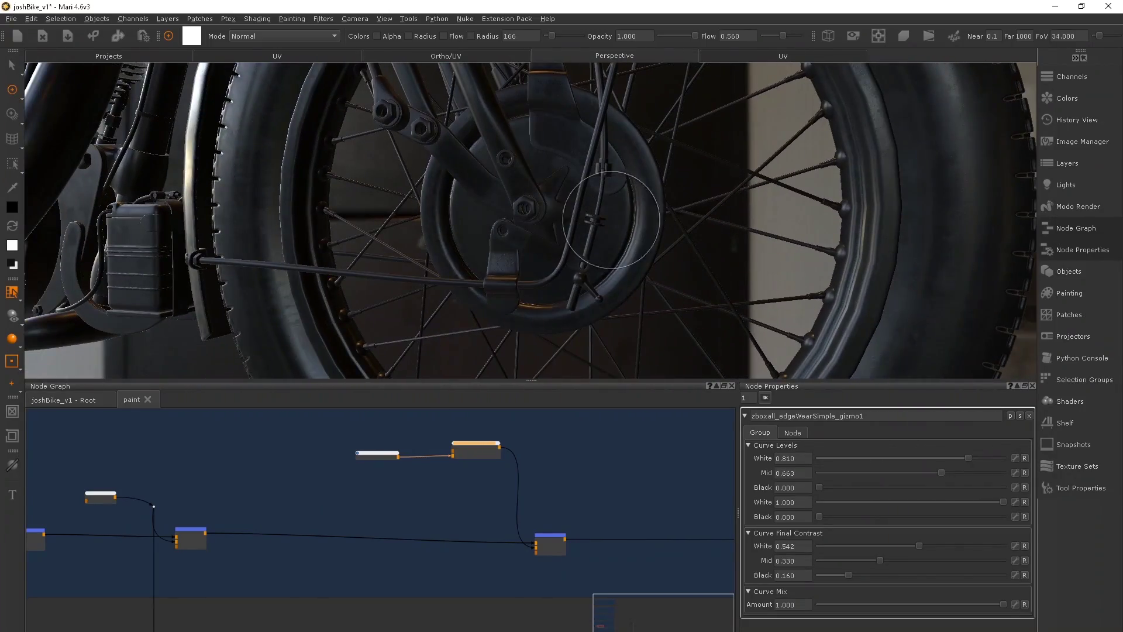
scroll(556, 455, down, 5)
scroll(293, 507, up, 4)
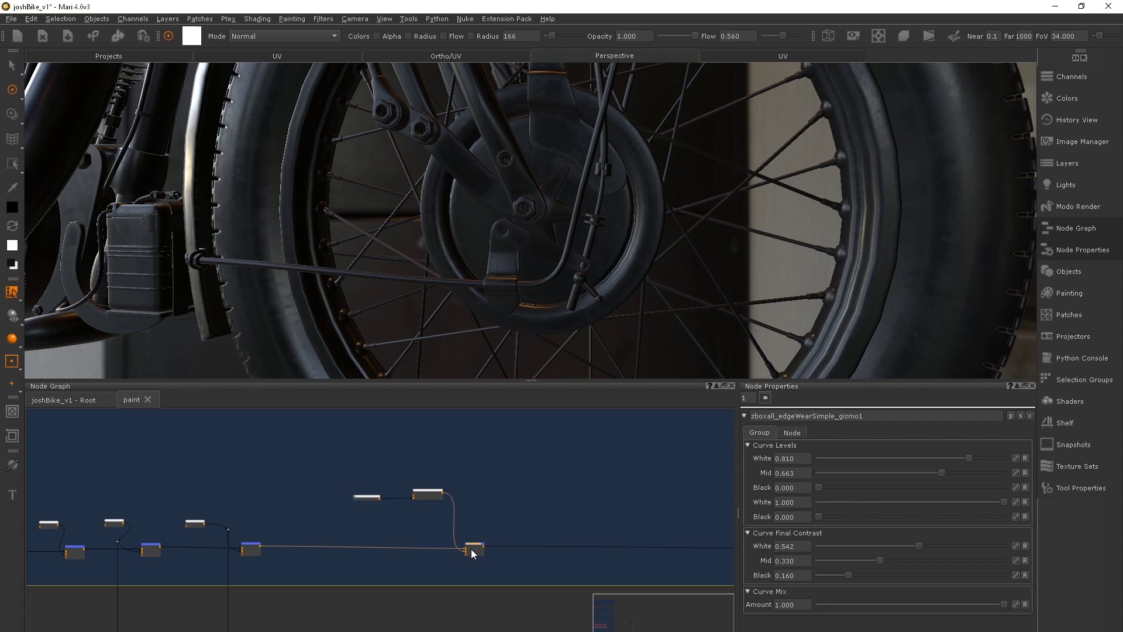
Leave the paint material and connect the rubber material's output to the shader in the root graph to preview the tyres
click(146, 399)
scroll(371, 504, up, 5)
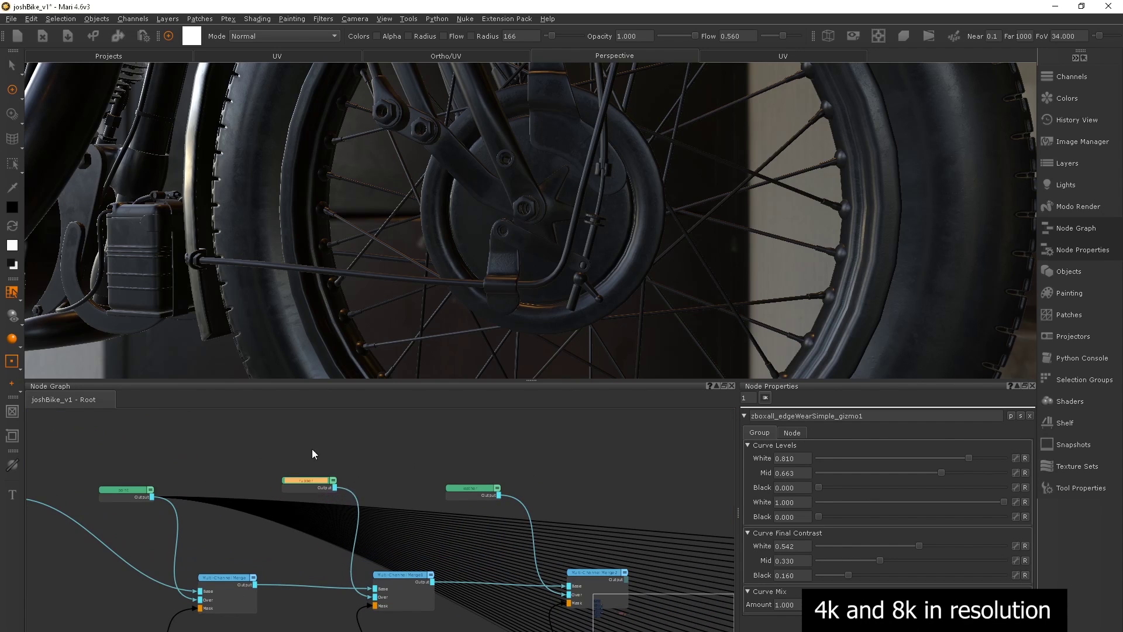
scroll(272, 477, down, 2)
drag(346, 507, 663, 559)
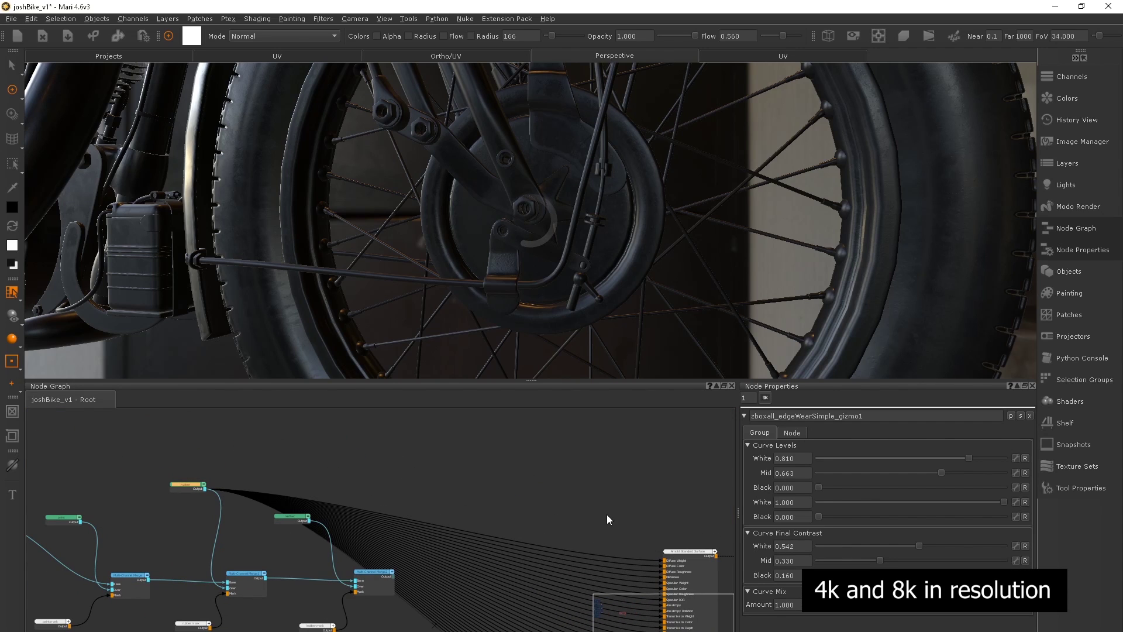
mouse_move(193, 484)
mouse_down()
mouse_move(205, 465)
mouse_move(196, 516)
mouse_up()
mouse_move(503, 258)
alt+mouse_down()
mouse_move(528, 244)
mouse_move(515, 275)
alt+mouse_up()
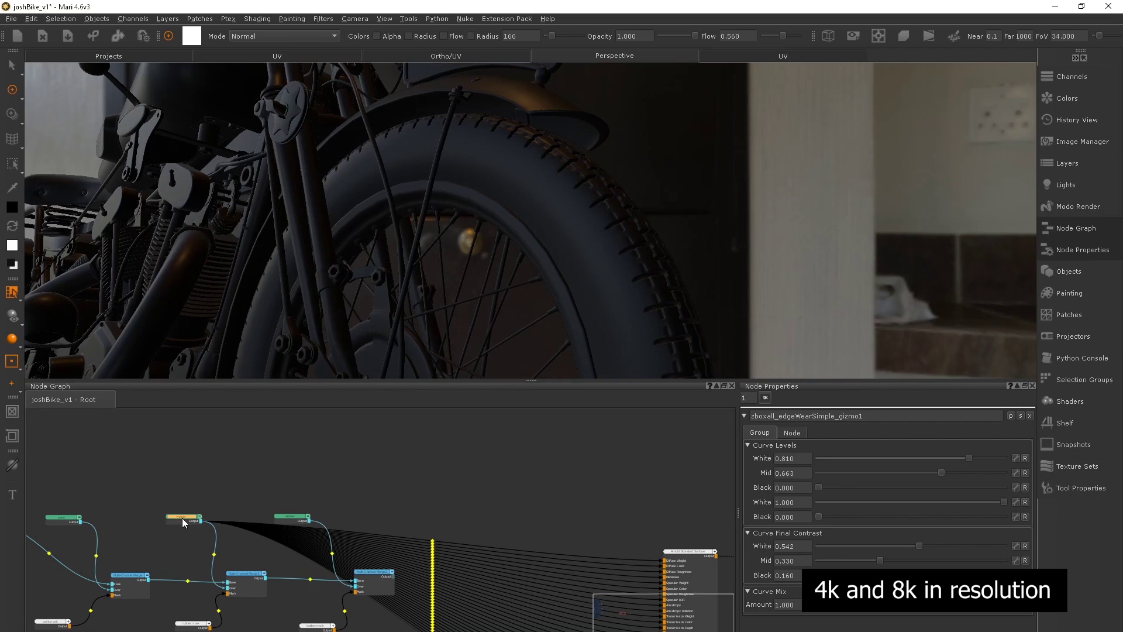
Open the rubber material and add a Cloud node in the section above disp
double_click(182, 517)
key(Tab)
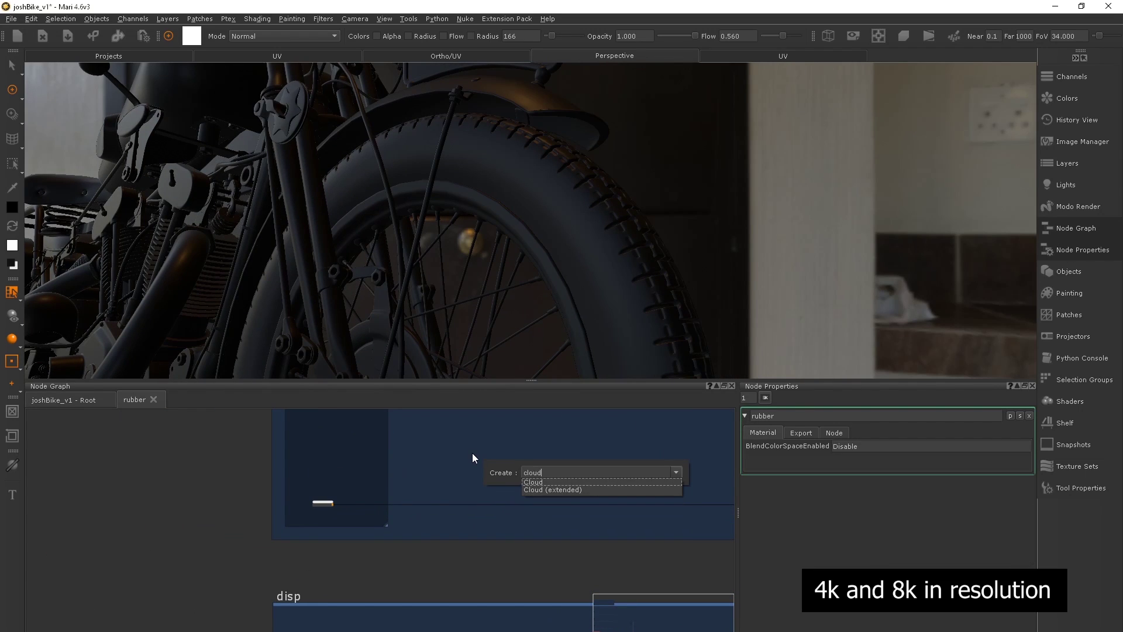
key(Return)
Insert a Merge on the connection below the Cloud node, link the Cloud to its Over input and set it to Overlay mode
key(Tab)
text(merge)
key(Return)
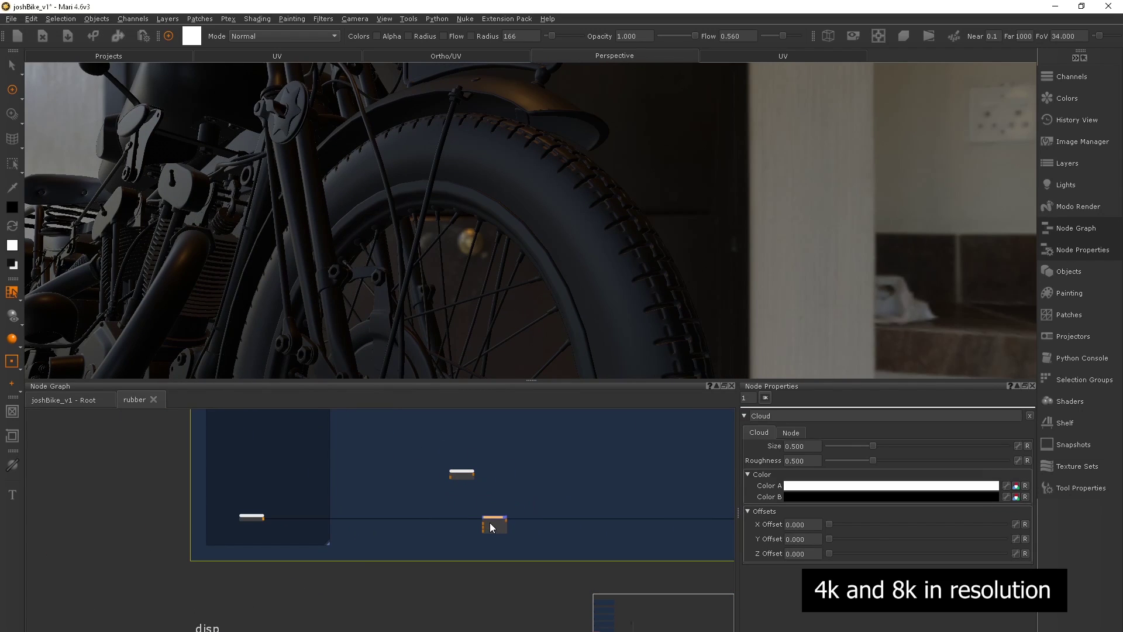
scroll(490, 522, down, 2)
drag(517, 456, 533, 532)
click(912, 446)
click(1031, 509)
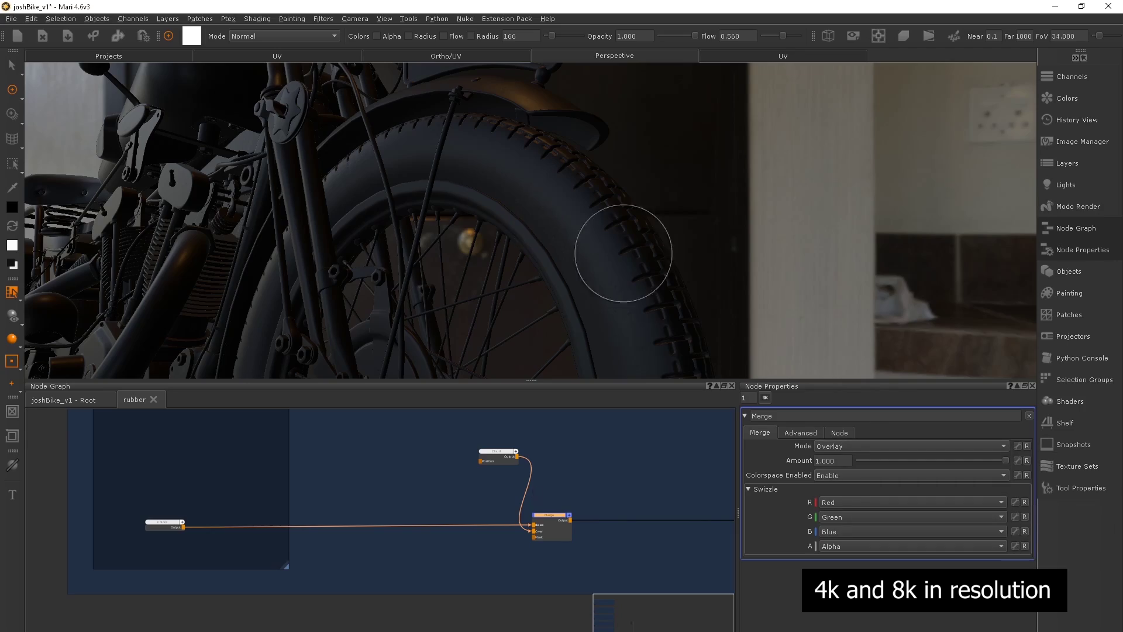
Set the bump Cloud's Size to about 0.108 and lower its Overlay Merge's Amount, judging the effect on the front tyre
alt+drag(551, 251, 597, 226)
click(497, 449)
drag(842, 445, 829, 461)
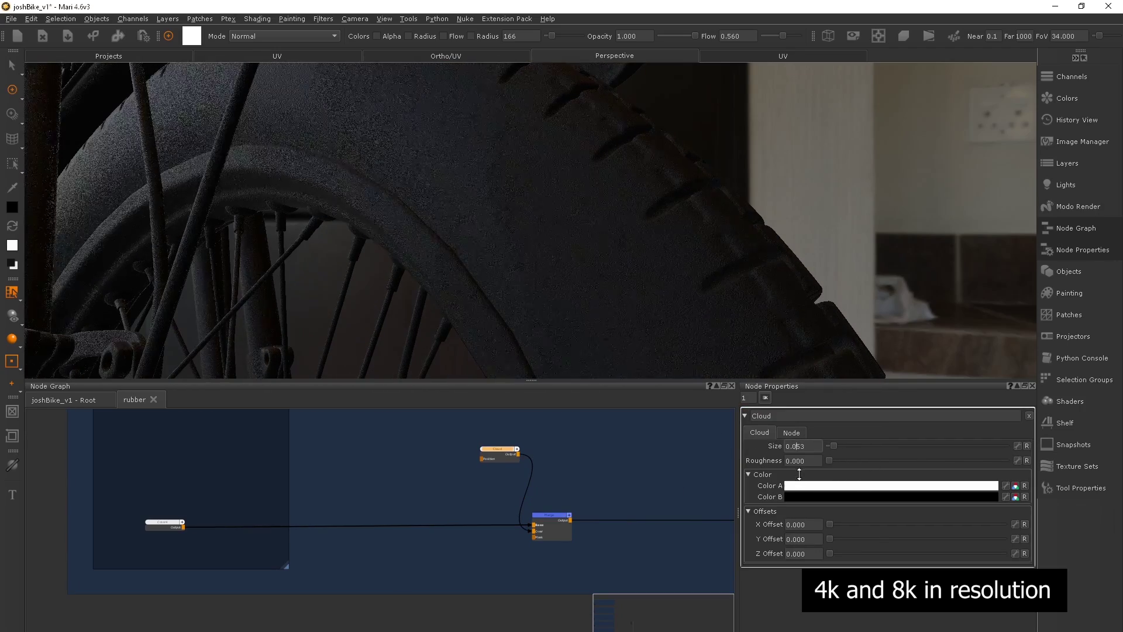
click(553, 522)
drag(954, 459, 899, 461)
alt+drag(526, 251, 462, 327)
click(491, 449)
Move the Cloud node up to the mid grey roughness section and route its output through a Dot towards the bump section
scroll(409, 526, up, 3)
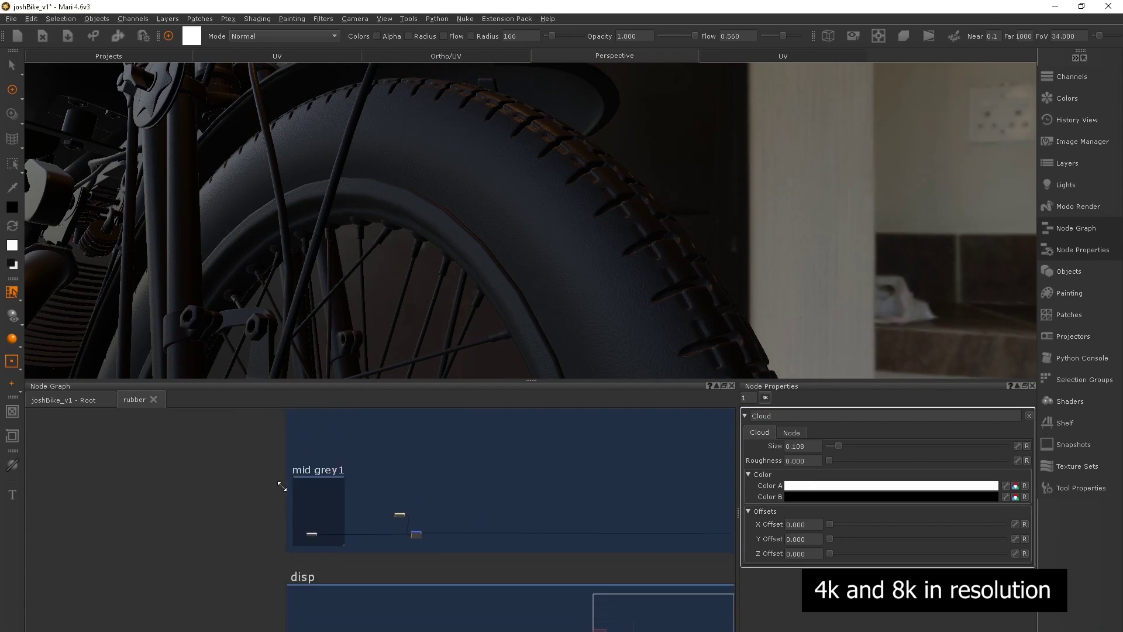
middle_drag(409, 527, 413, 466)
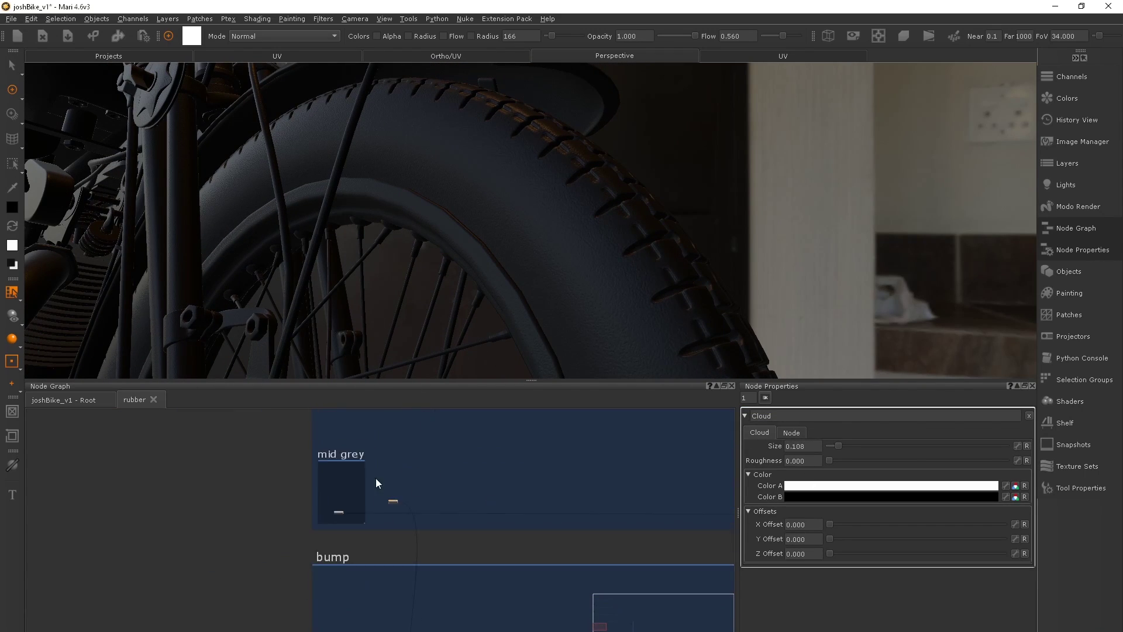
scroll(376, 479, up, 3)
middle_drag(321, 421, 409, 508)
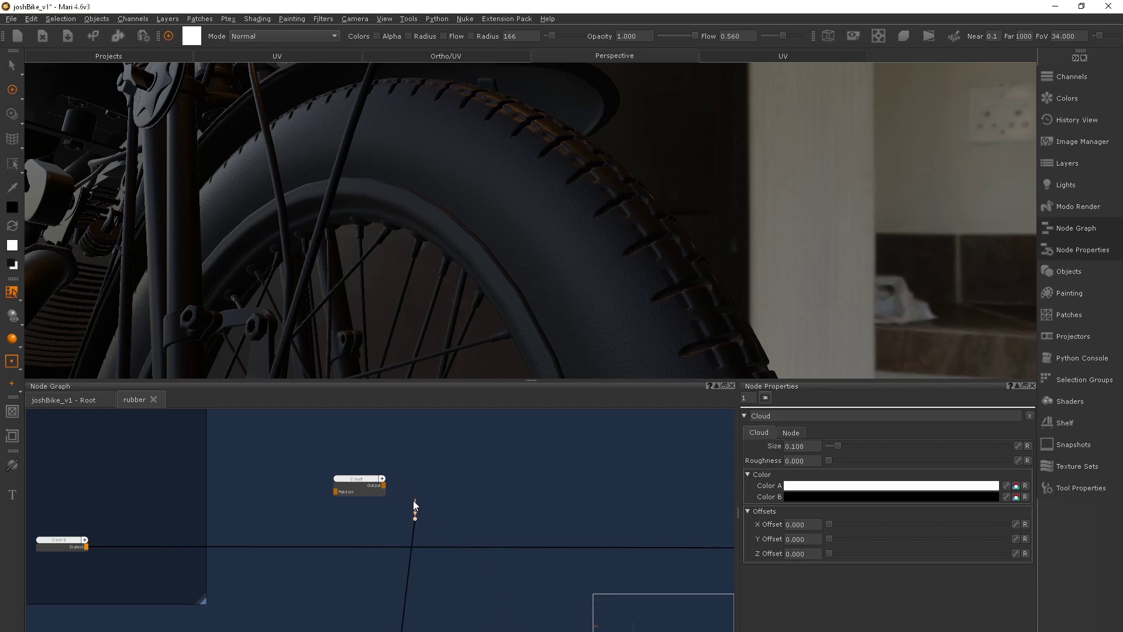
drag(413, 506, 431, 509)
Insert a Merge on the mid grey connection, link the Cloud to its Over input, and set it to Overlay with Amount about 0.466
key(ctrl+v)
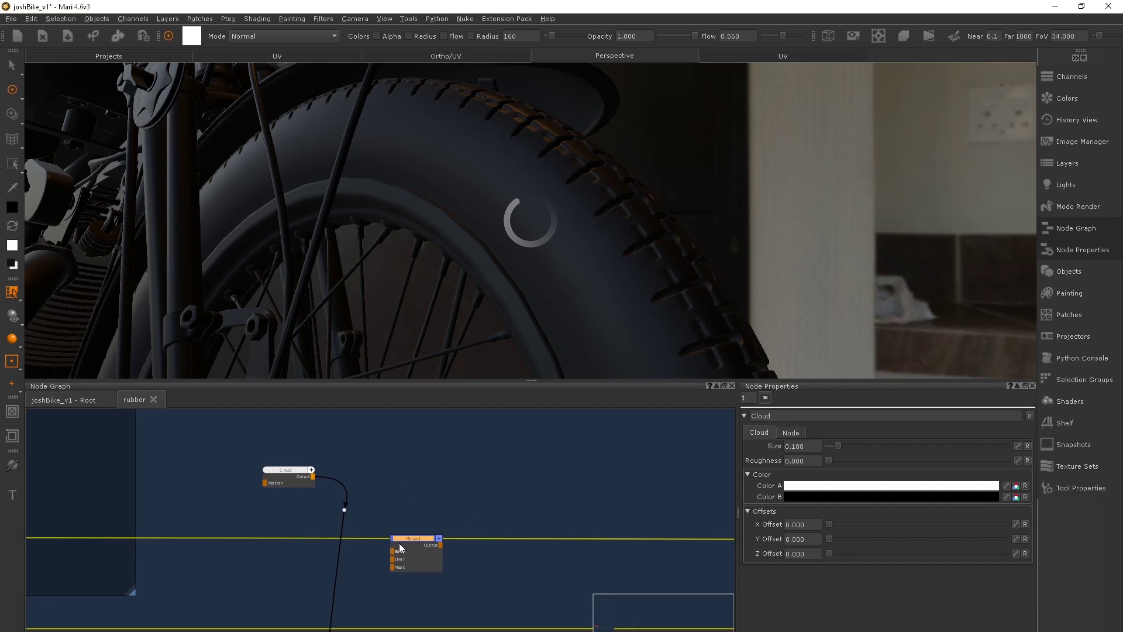
click(399, 547)
drag(392, 559, 391, 523)
double_click(391, 523)
click(910, 446)
click(889, 508)
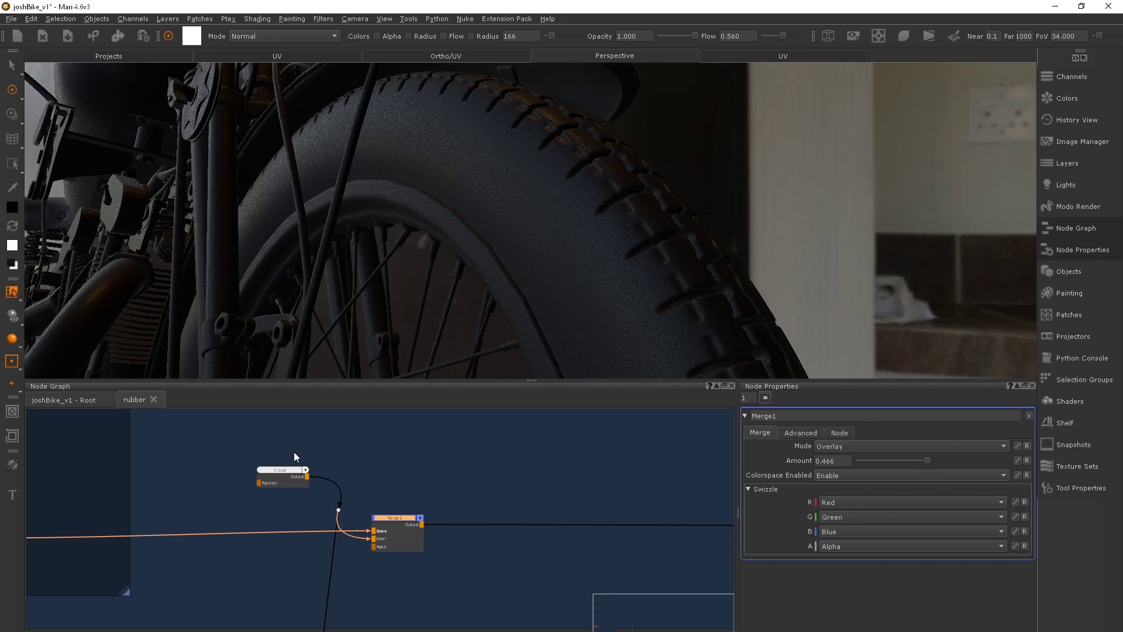
Set the shared Cloud's Size to about 0.091 and adjust the roughness Overlay Merge's Amount, checking the tyre surface from other angles
click(286, 471)
key(Return)
mouse_move(527, 251)
alt+mouse_down()
mouse_move(537, 236)
mouse_move(524, 230)
mouse_move(571, 240)
alt+mouse_up()
click(395, 517)
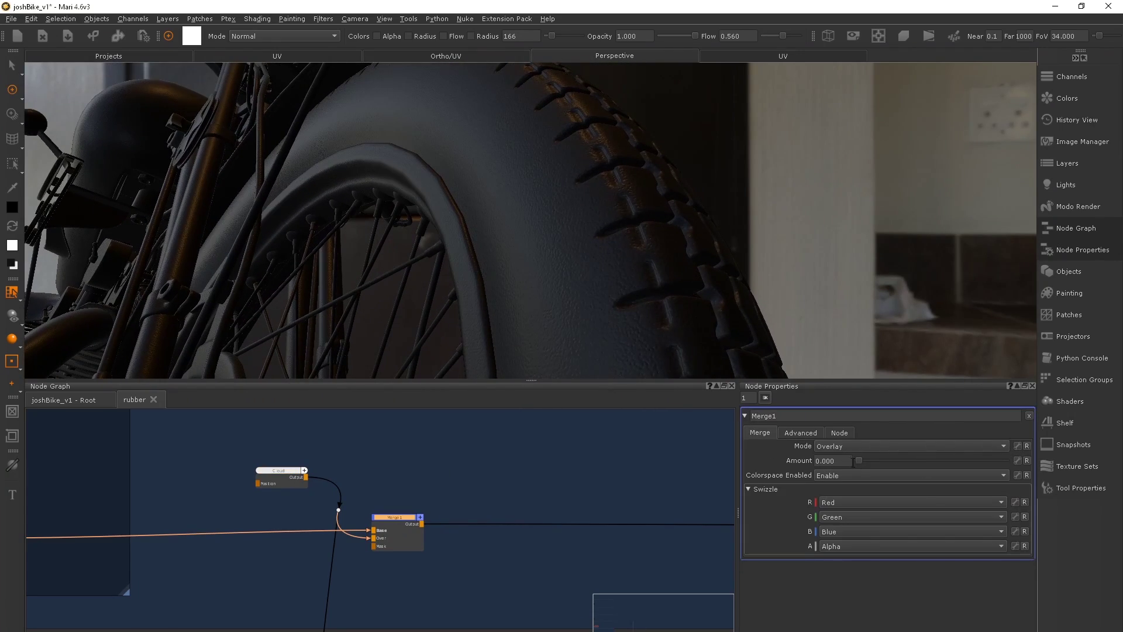
click(284, 471)
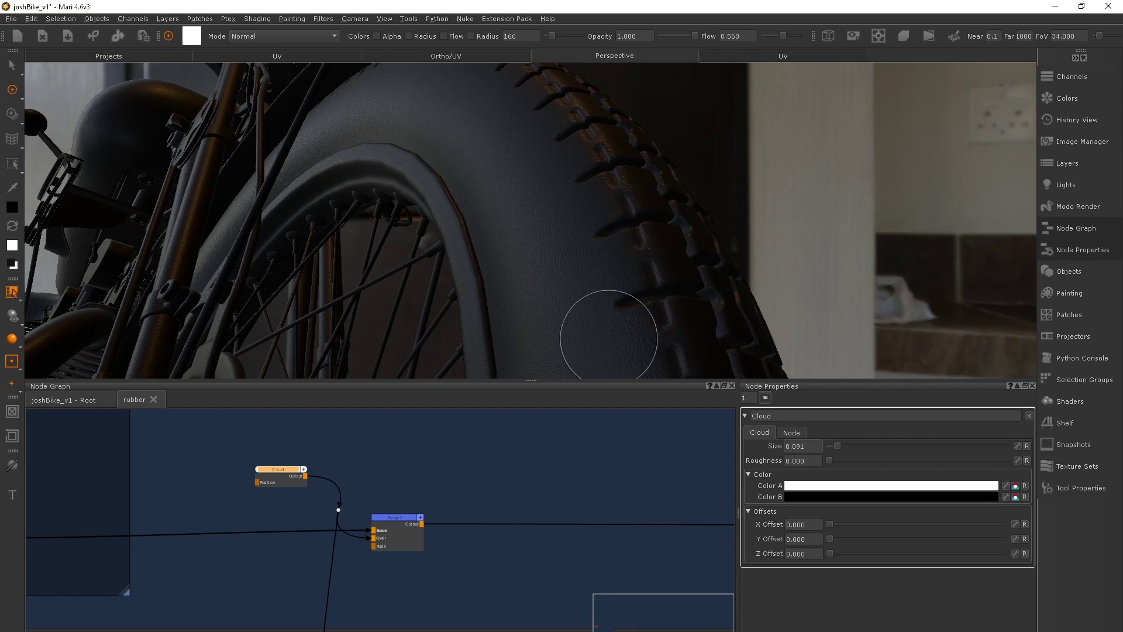
alt+drag(609, 339, 714, 327)
scroll(328, 562, down, 3)
Preview scratch5_4k.tif among the project images and bring a scratch image into the roughness section as a tiled node
click(1082, 141)
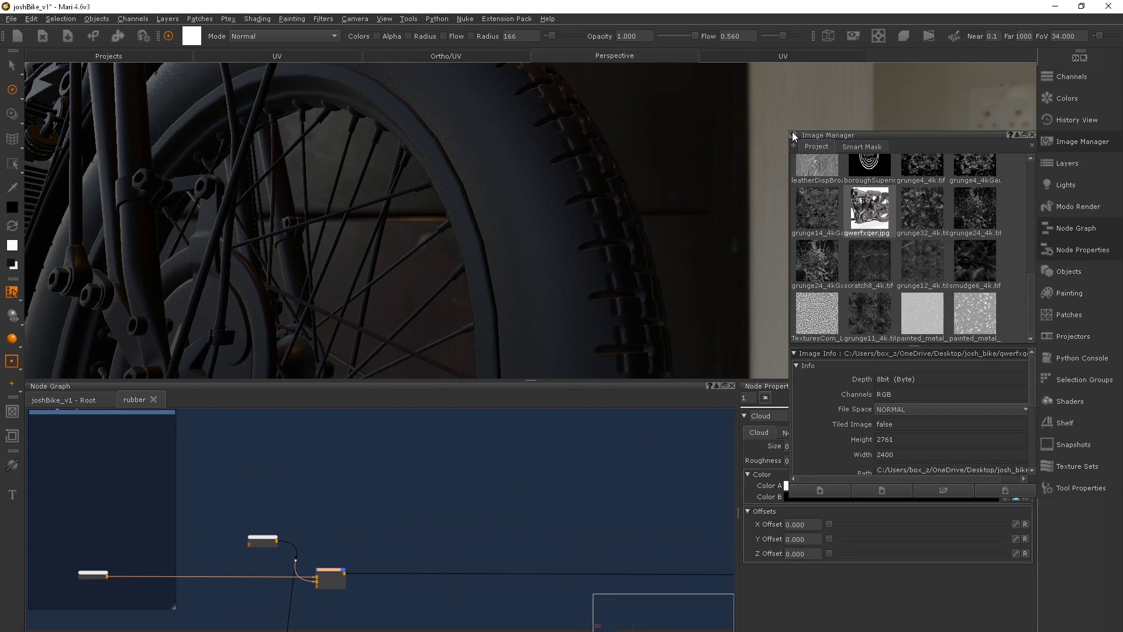
scroll(934, 217, down, 5)
double_click(816, 282)
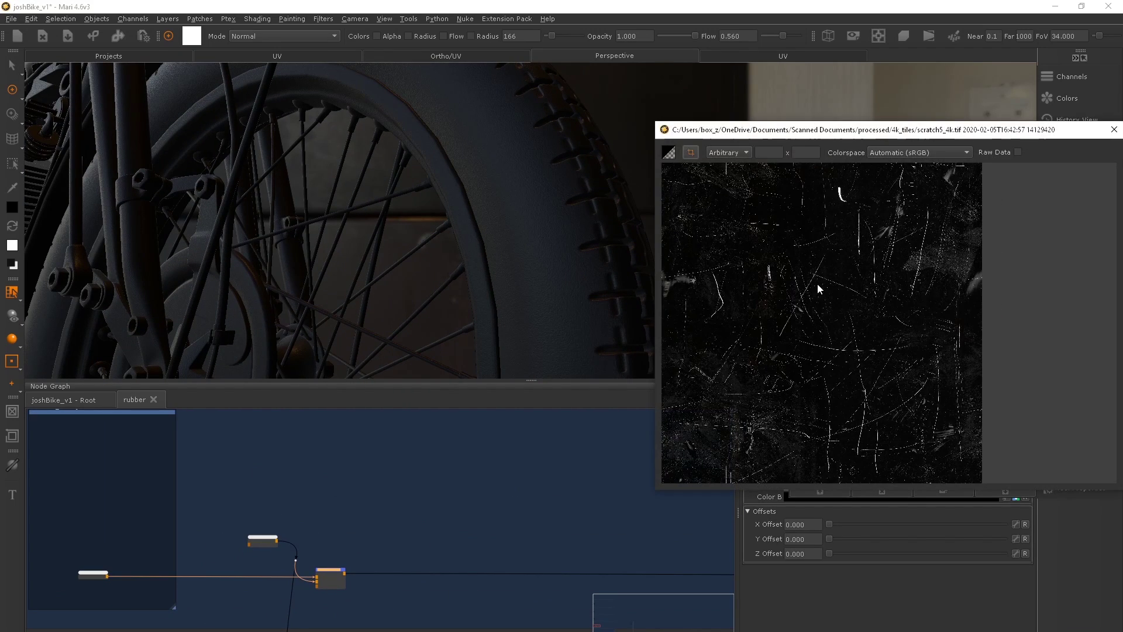
key(Escape)
drag(926, 277, 434, 506)
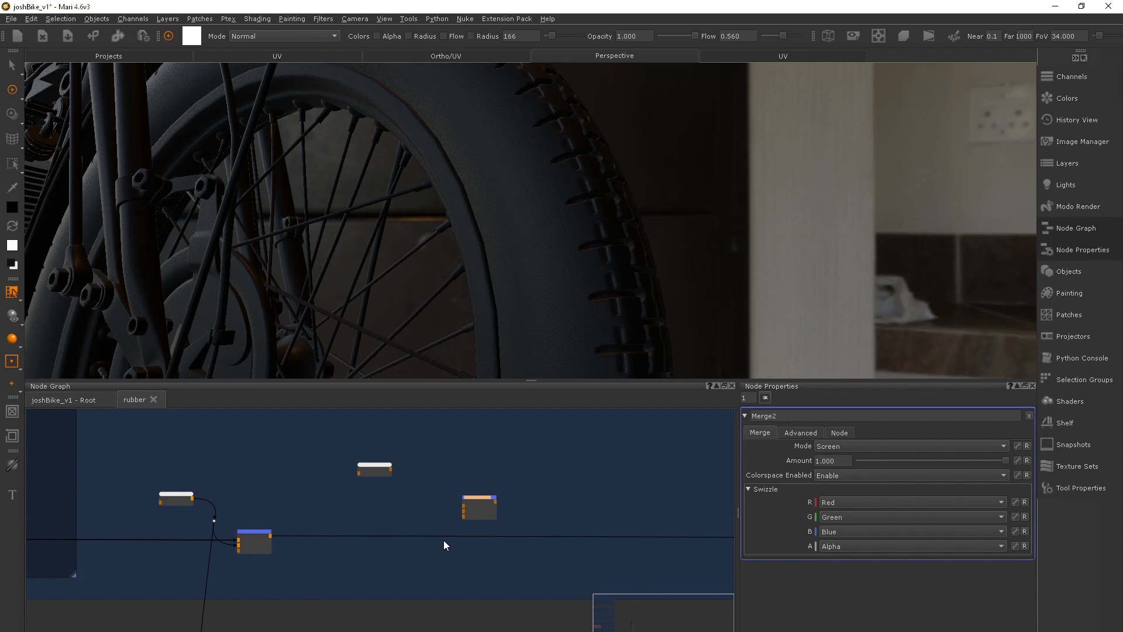
Place the Screen Merge on the roughness connection, feed the large scratches into its Over input, and reset its Amount to 1.000
drag(477, 508, 347, 487)
scroll(447, 551, up, 2)
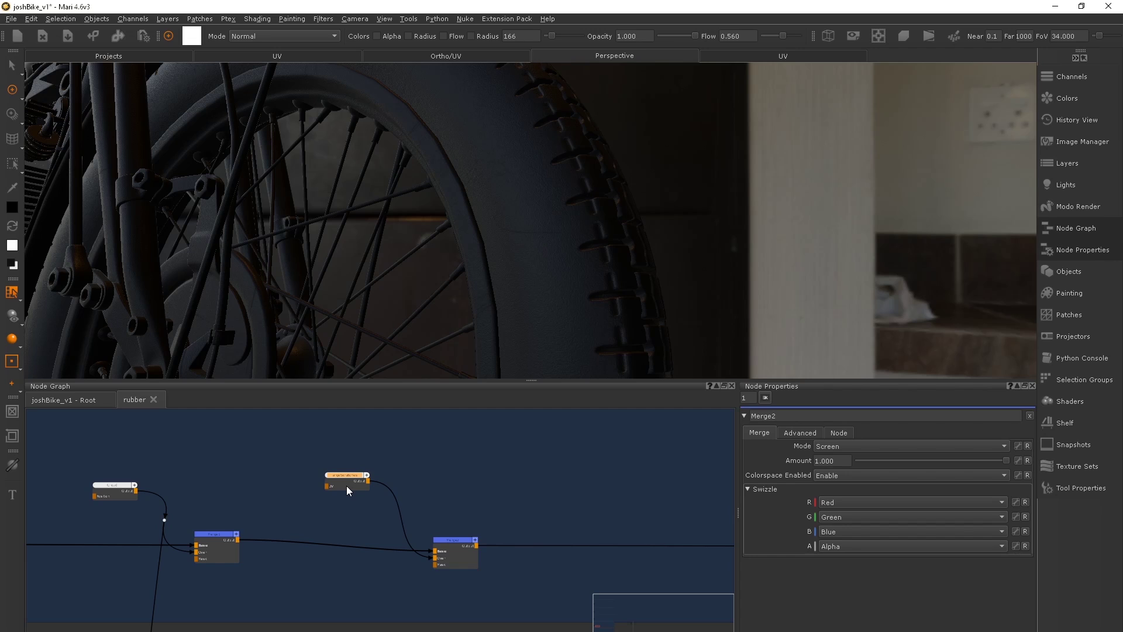
alt+drag(565, 236, 476, 208)
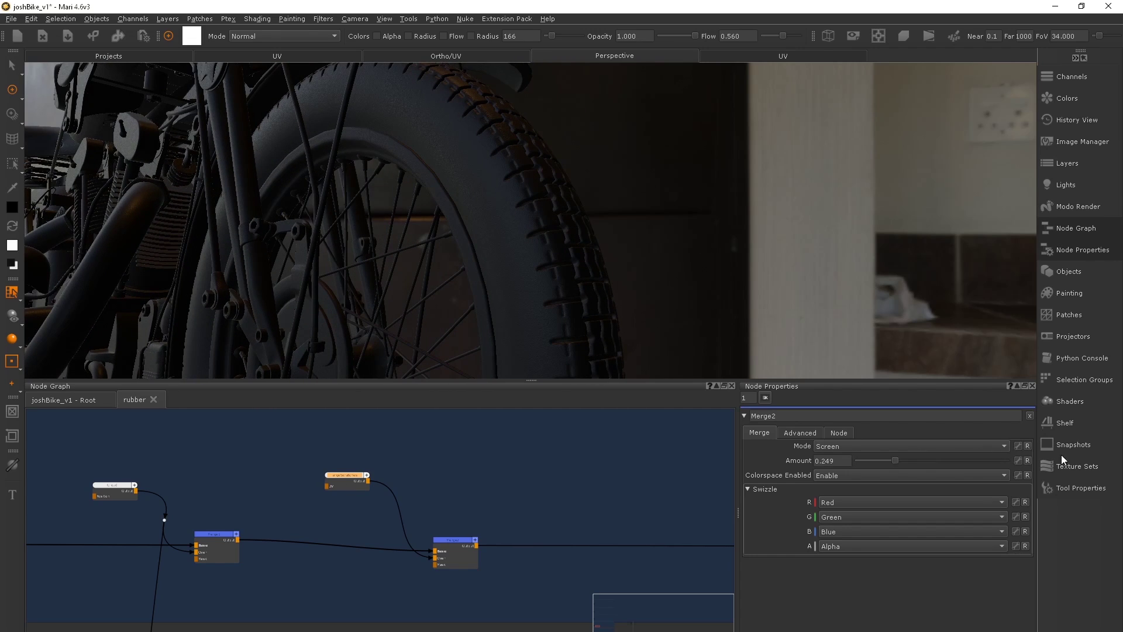
click(1027, 461)
Split the large scratches connection with a Dot and route a second Dot from it down to the bump section
scroll(387, 519, up, 1)
key(period)
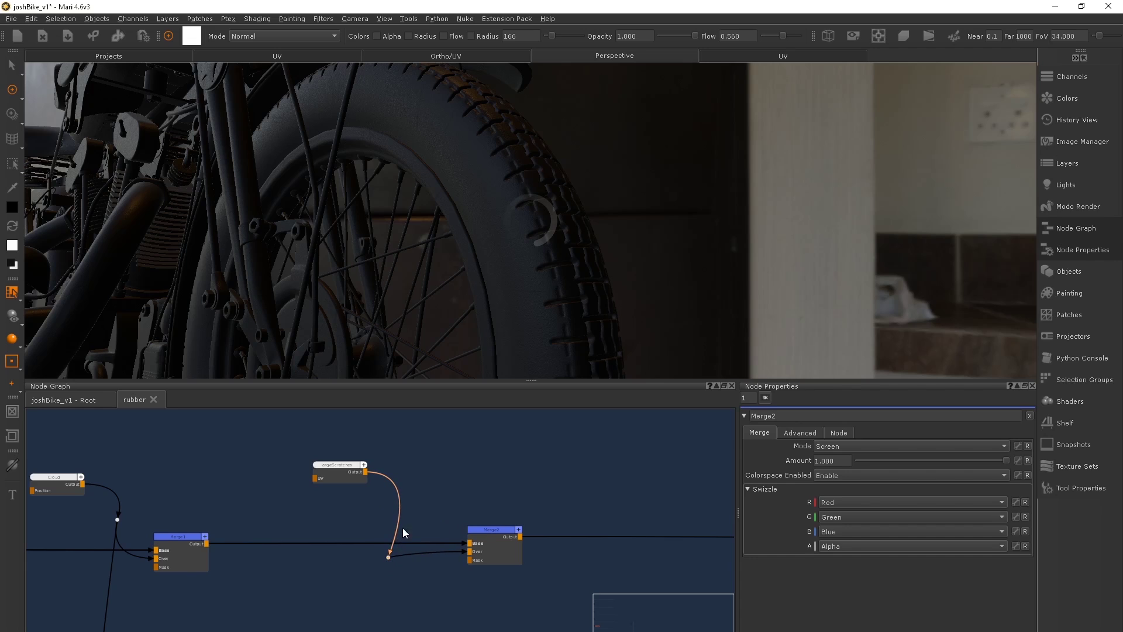
scroll(443, 490, down, 2)
key(period)
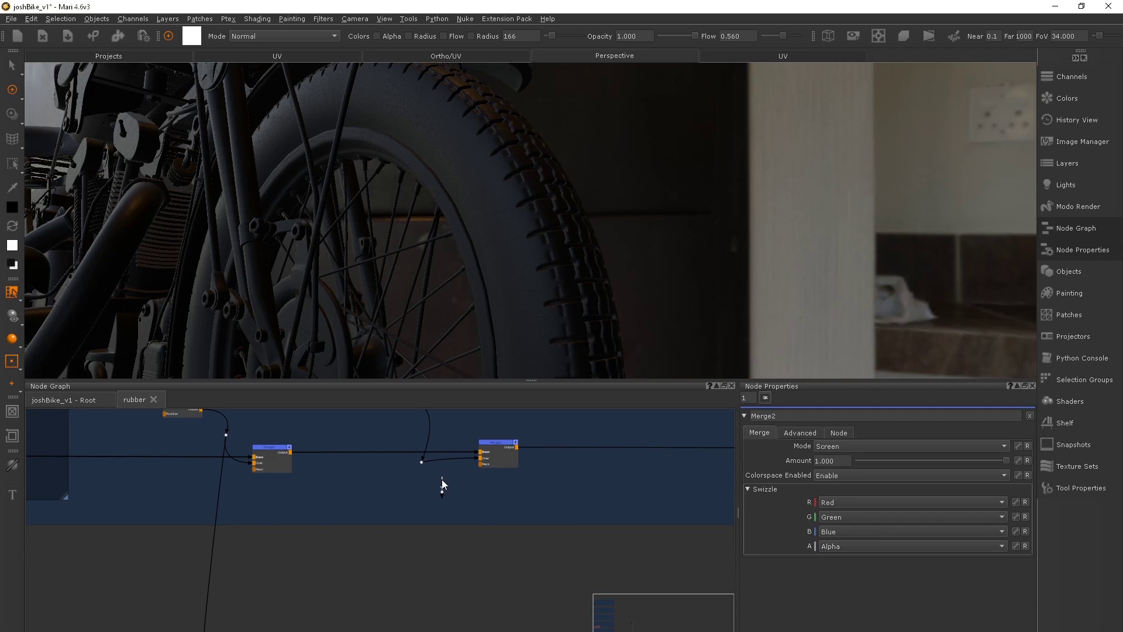
key(space)
scroll(509, 228, up, 3)
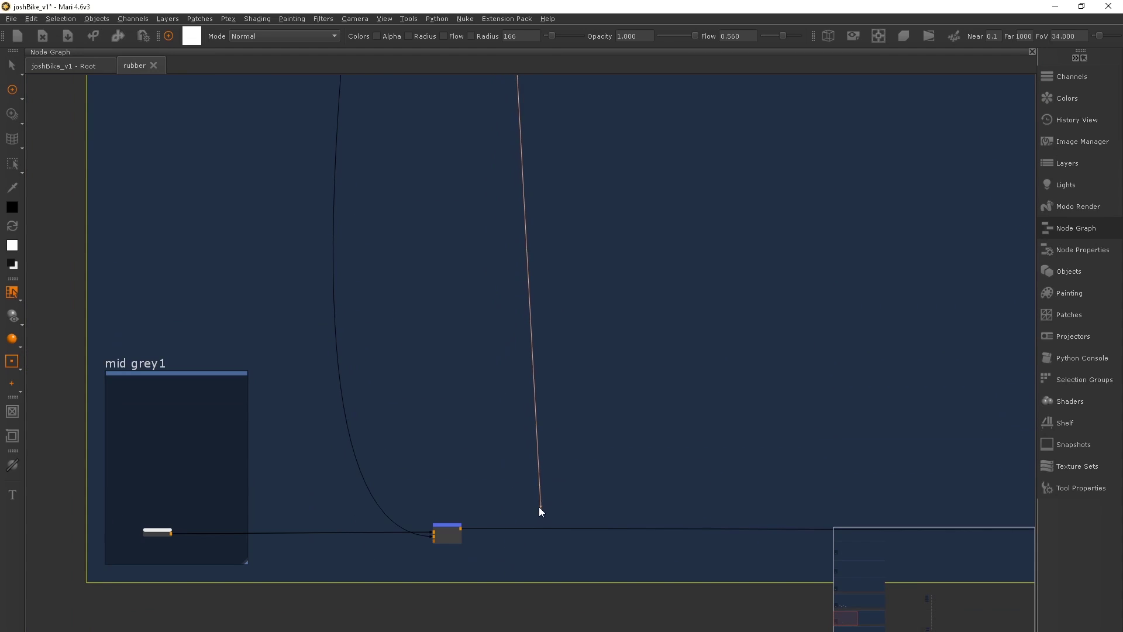
scroll(360, 413, up, 1)
Reroute the Cloud's connection through a Dot beside the bump Merge and link it to that Merge's Over input
key(space)
key(space)
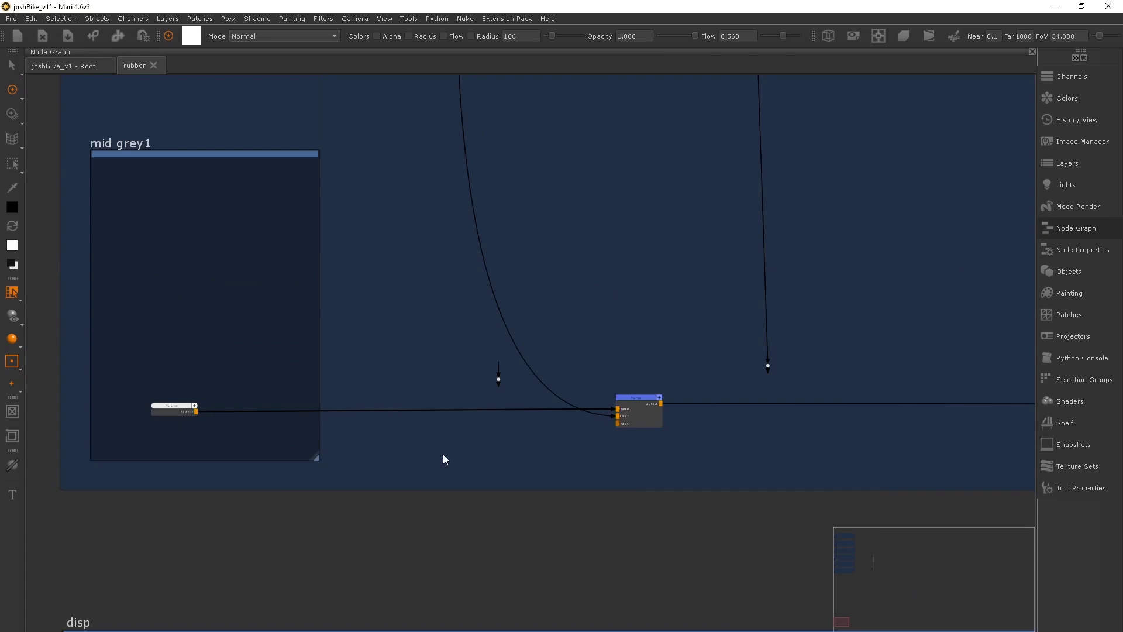
scroll(623, 433, up, 1)
mouse_move(623, 433)
mouse_down()
mouse_move(488, 392)
mouse_move(625, 433)
mouse_up()
drag(487, 386, 564, 432)
Add an Invert node in the bump section and connect the large scratches' Dot to its input
scroll(529, 414, down, 2)
key(Tab)
text(in)
key(Return)
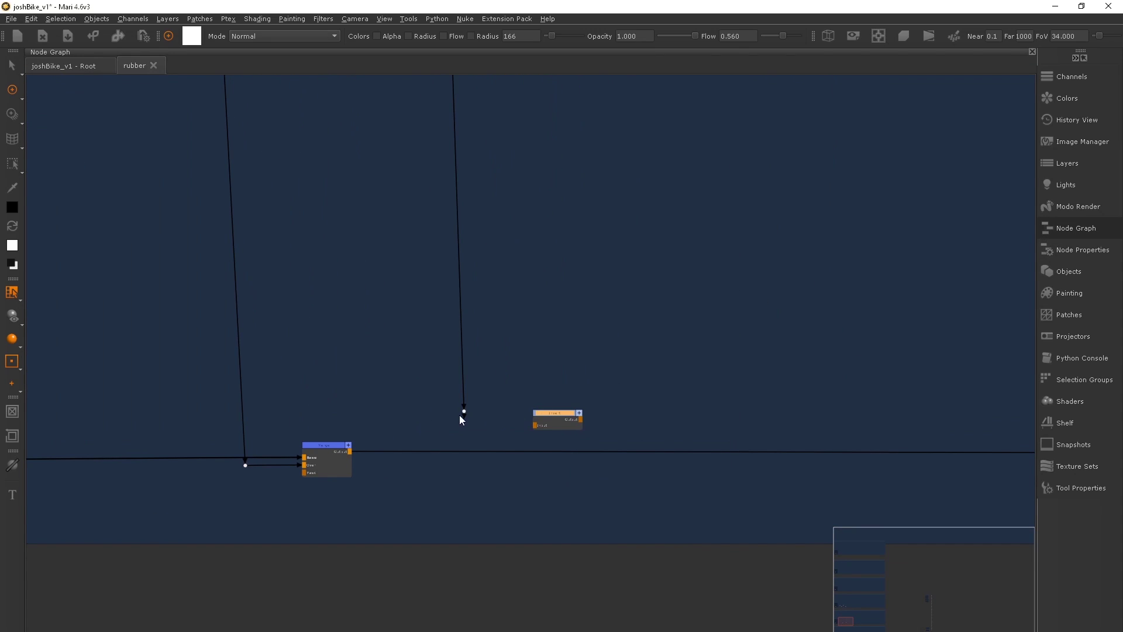
drag(463, 413, 541, 422)
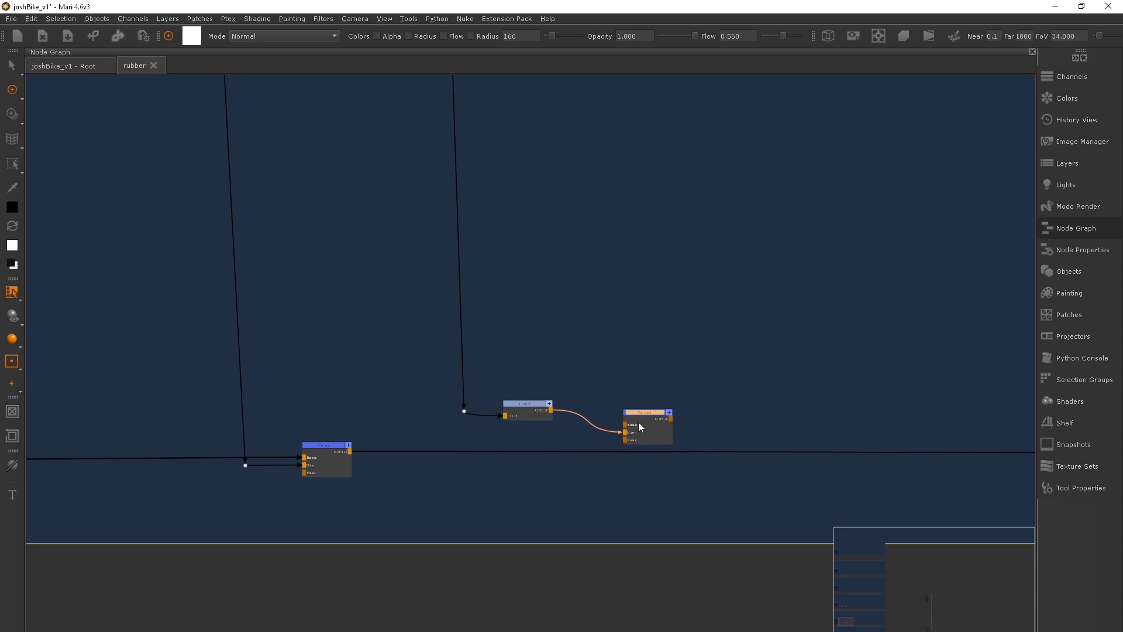
Insert a Merge on the bump connection with the inverted scratches as Over, set to Multiply with Amount about 0.565
drag(631, 454, 615, 438)
double_click(615, 439)
click(620, 445)
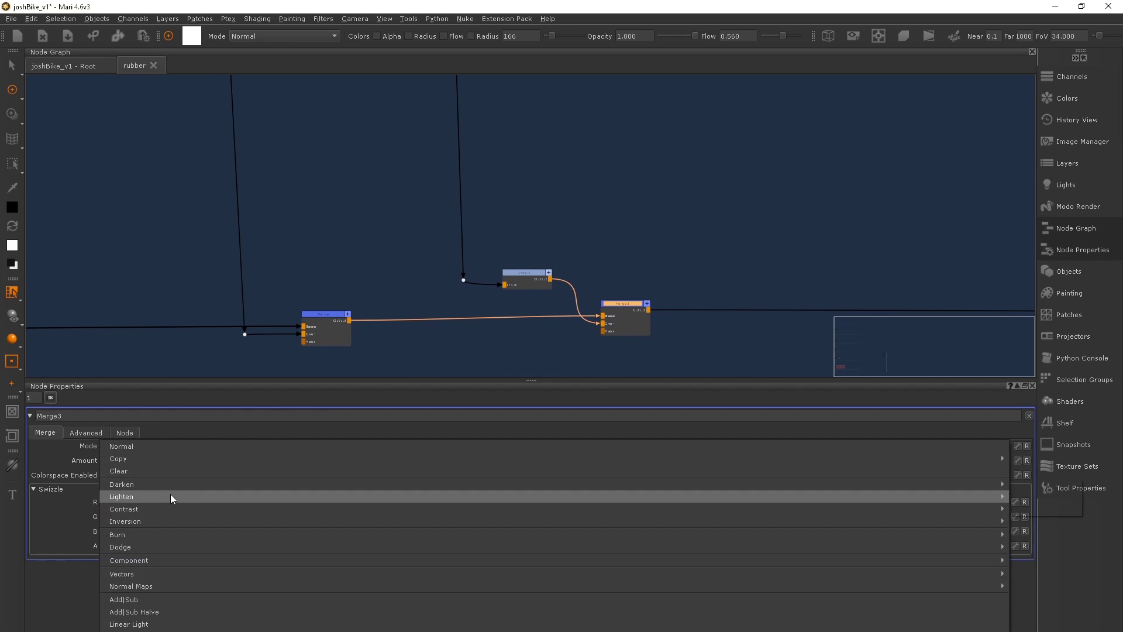
mouse_move(997, 484)
click(1034, 496)
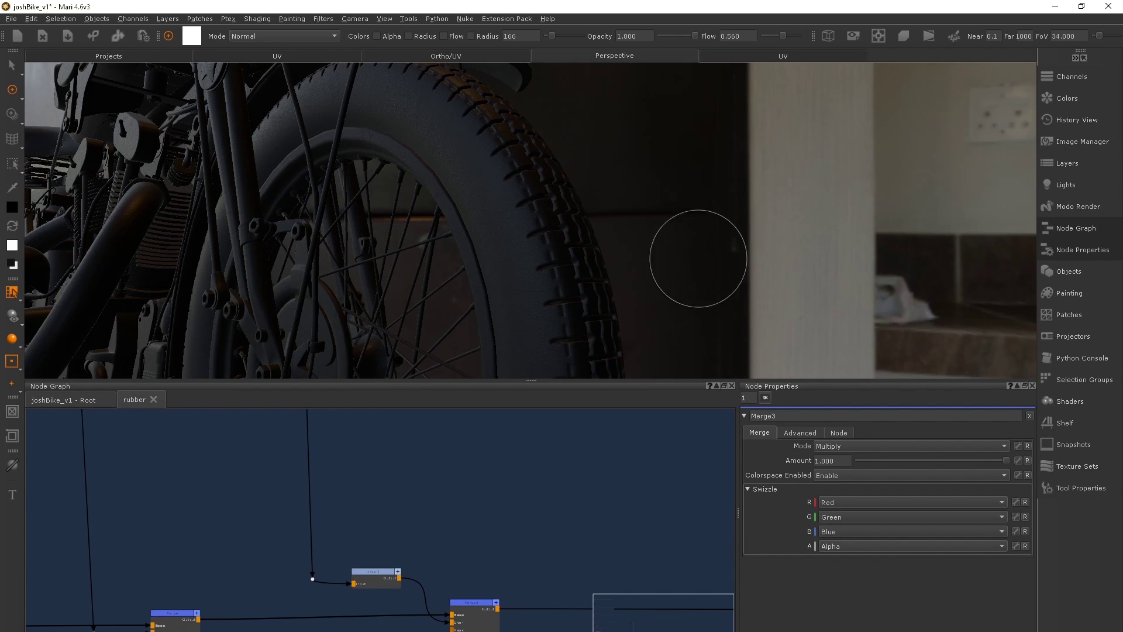
scroll(698, 258, up, 5)
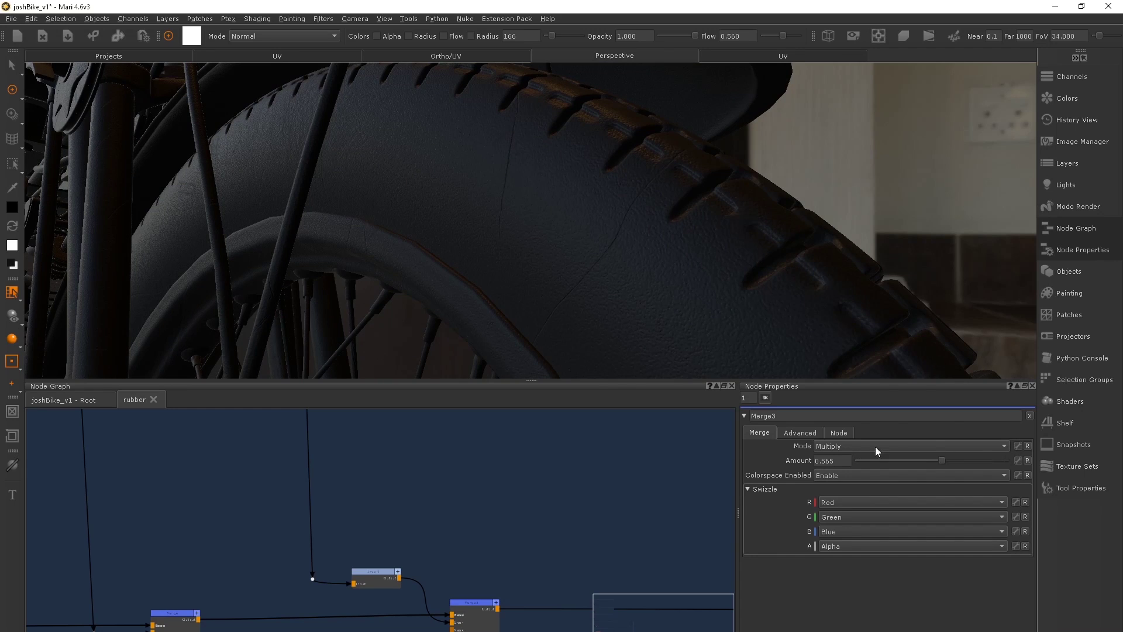
Rotate the largeScratches tile image to about 50.927 degrees and set its U and V Repeat to 2
scroll(290, 489, down, 5)
double_click(377, 566)
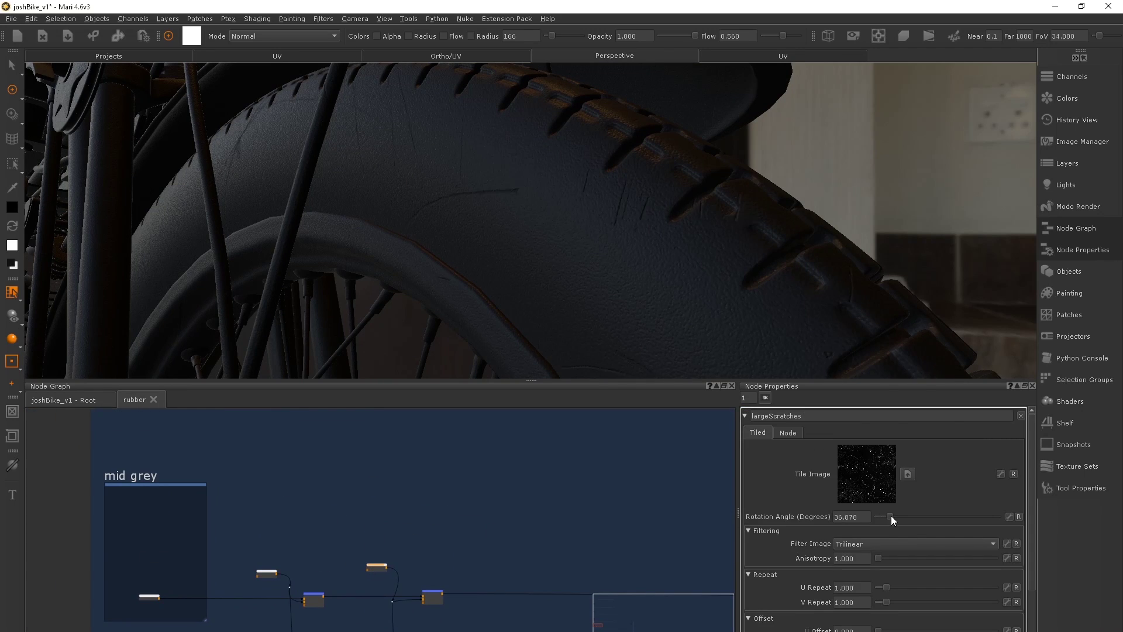
drag(892, 517, 895, 518)
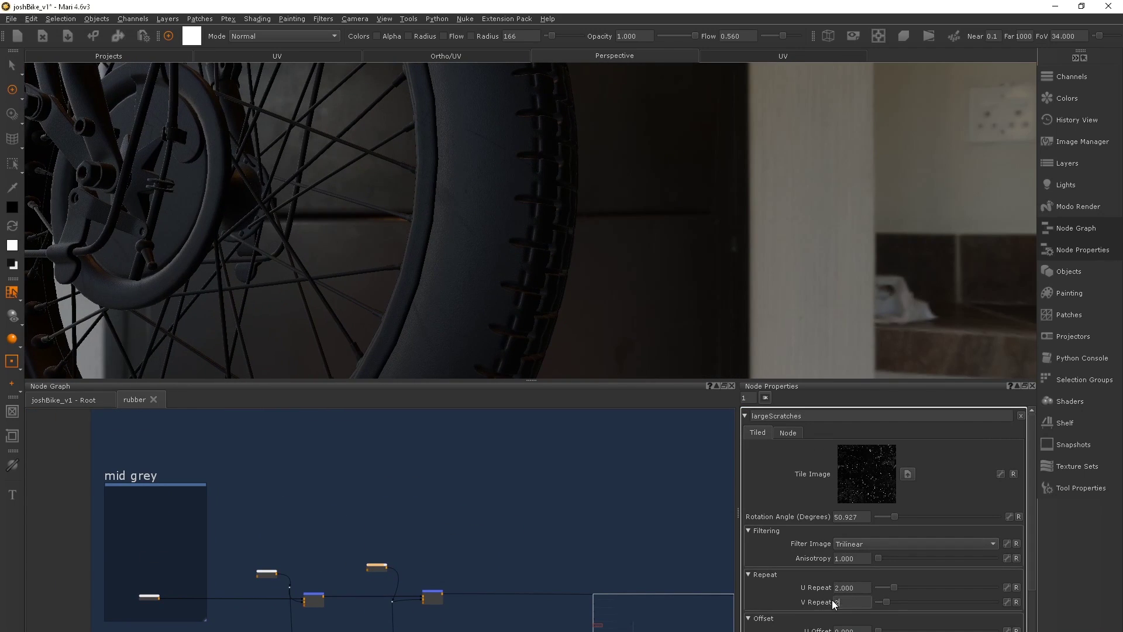
click(852, 602)
text(2)
key(Return)
Set the largeScratches U and V Repeat to 4 and inspect the scratch scale across the bike and front tyre
mouse_move(561, 252)
alt+mouse_down()
mouse_move(476, 233)
mouse_move(575, 243)
alt+mouse_up()
click(852, 587)
text(4)
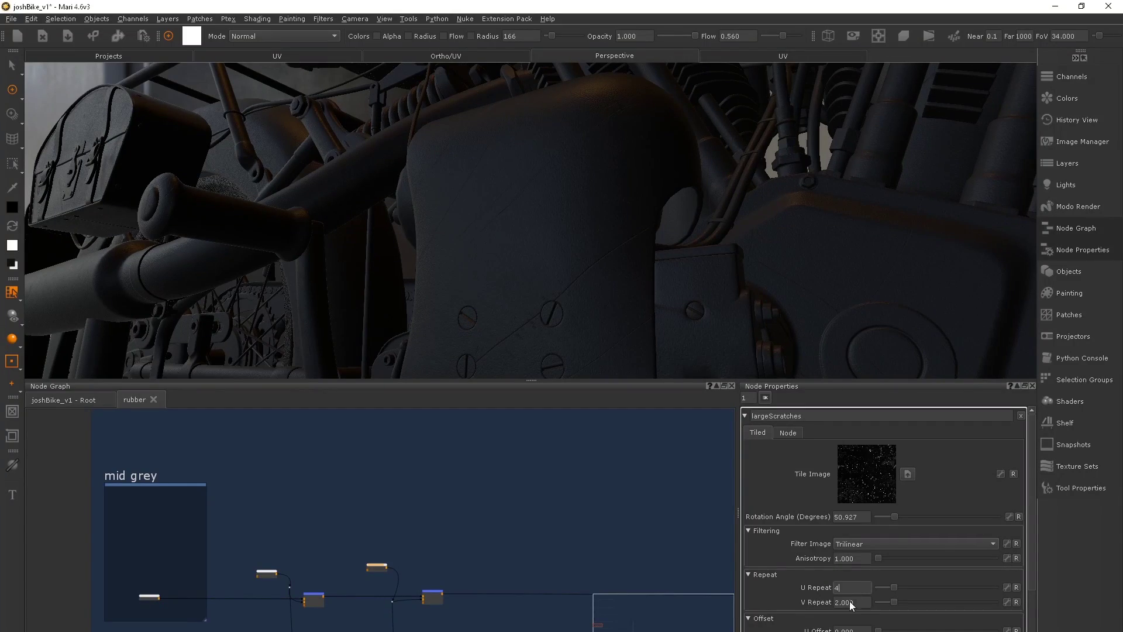
alt+drag(483, 253, 621, 251)
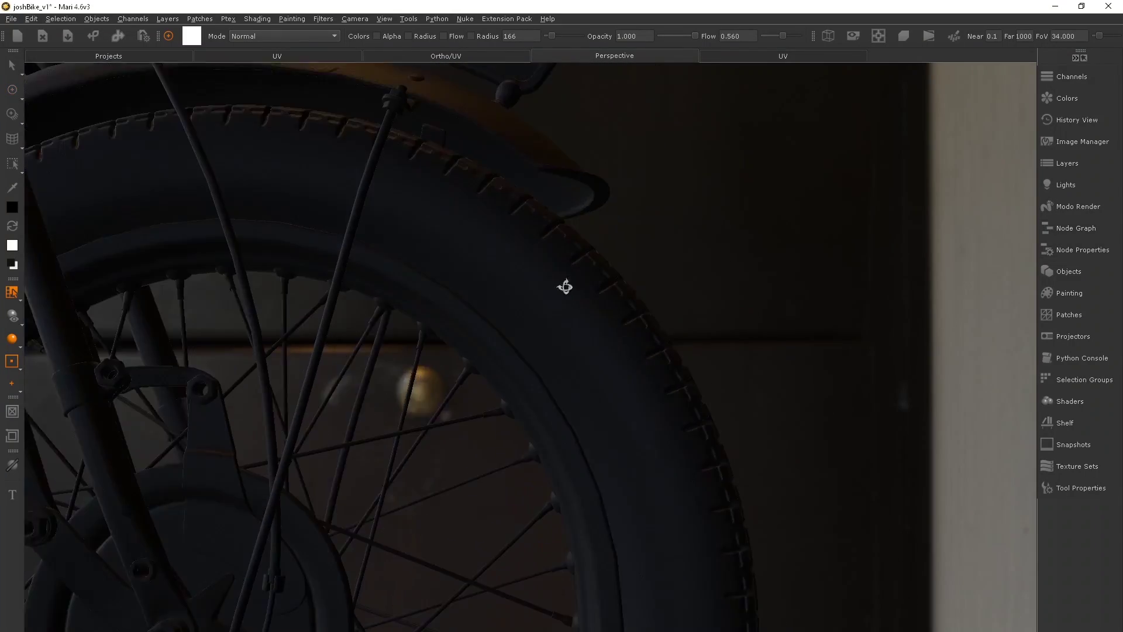
alt+drag(564, 286, 510, 237)
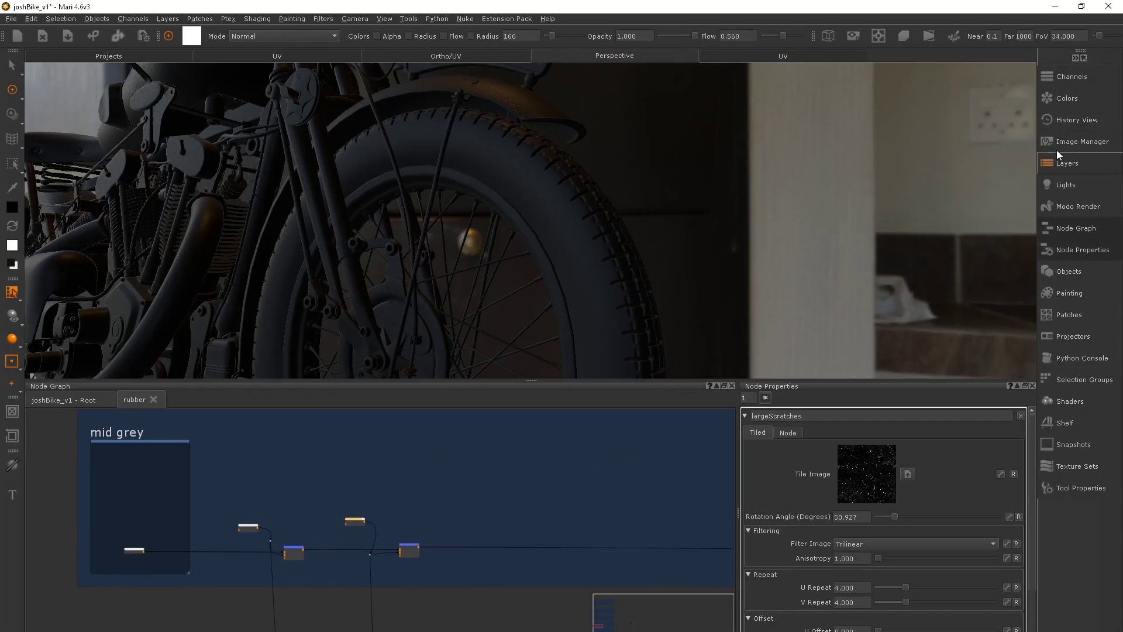
Bring grunge14_4k.tif into the roughness section as a tiled node and merge it over the connection after the scratches
click(1082, 141)
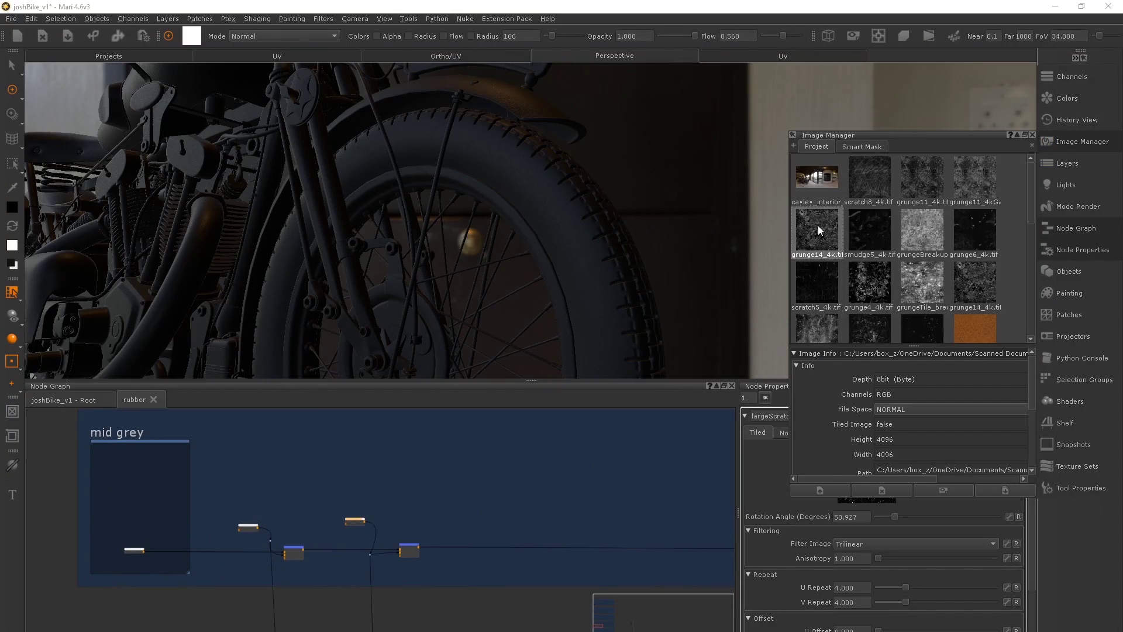
scroll(454, 509, up, 3)
scroll(454, 509, up, 2)
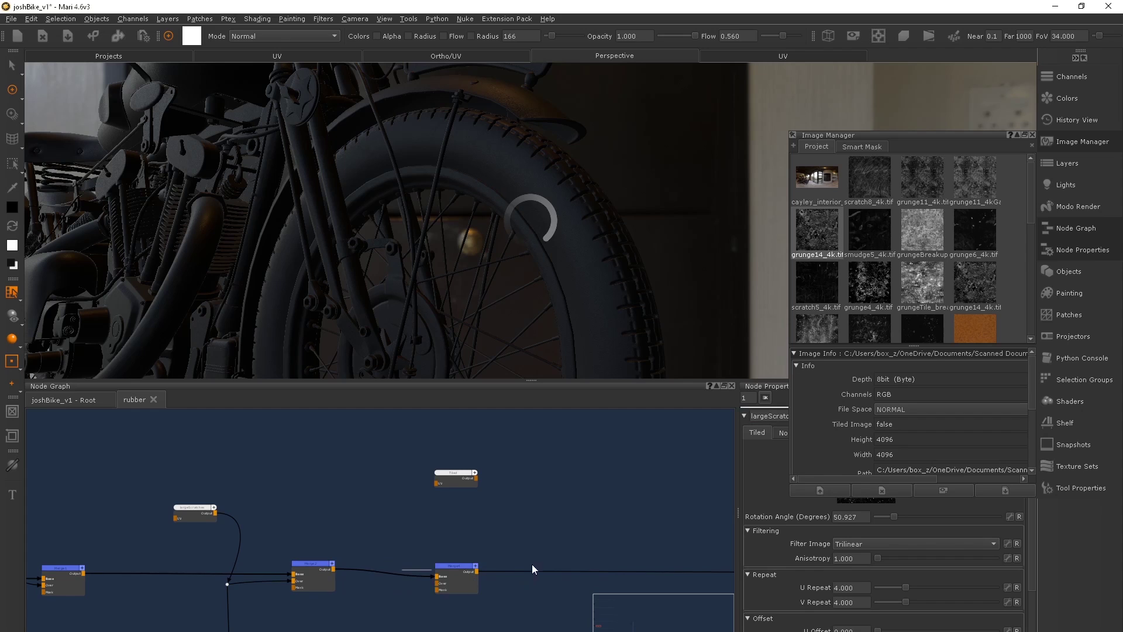
middle_drag(532, 569, 380, 572)
click(306, 583)
click(372, 570)
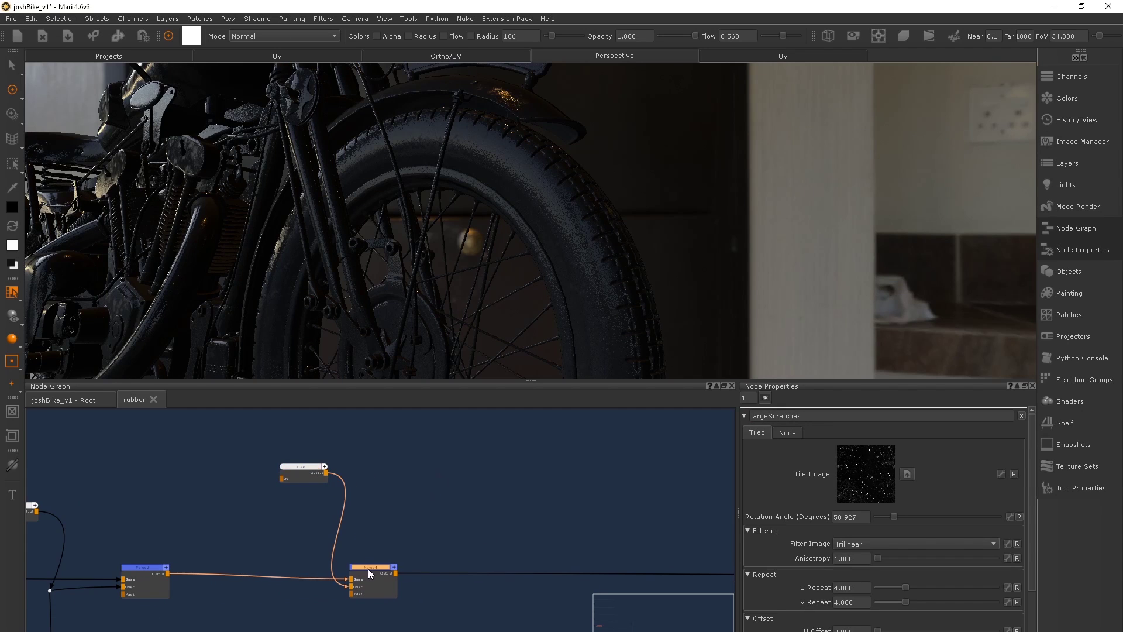
Set the grunge Merge to Screen mode with Amount about 0.291, checking the result up close and on the whole bike
click(835, 445)
mouse_move(965, 497)
click(1031, 509)
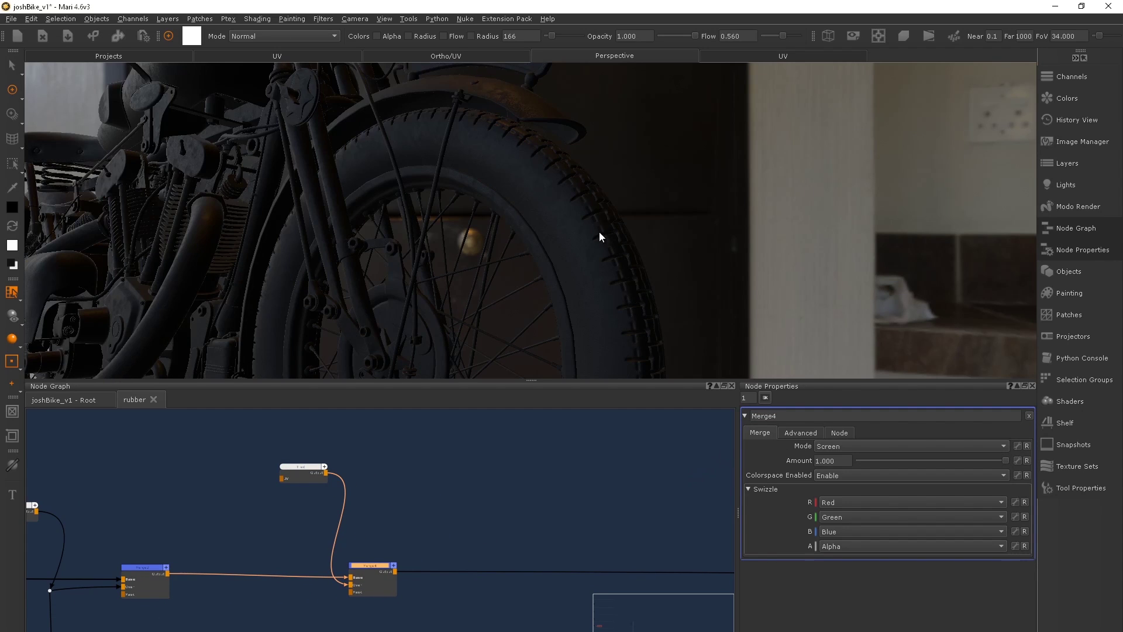
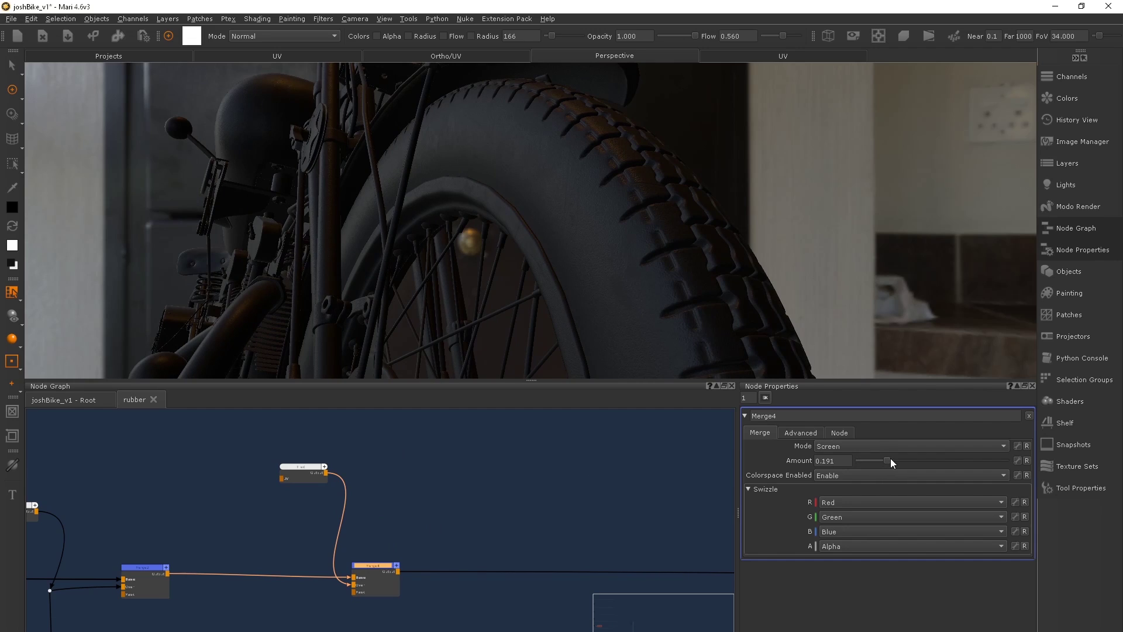
drag(887, 460, 901, 461)
mouse_move(574, 175)
middle_down()
mouse_move(527, 158)
mouse_move(427, 236)
mouse_move(329, 251)
middle_up()
scroll(431, 201, up, 5)
scroll(502, 221, down, 6)
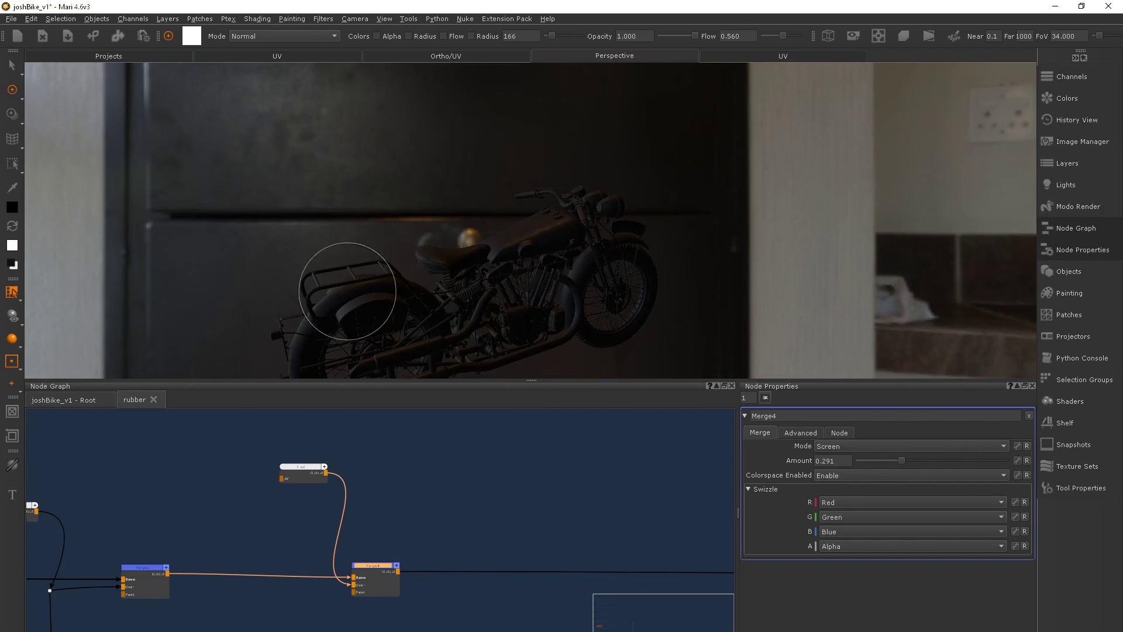
Copy the curvature geo-channel and edgeWearSimple gizmo nodes from the root graph into the rubber material's diffuse colour section
double_click(196, 445)
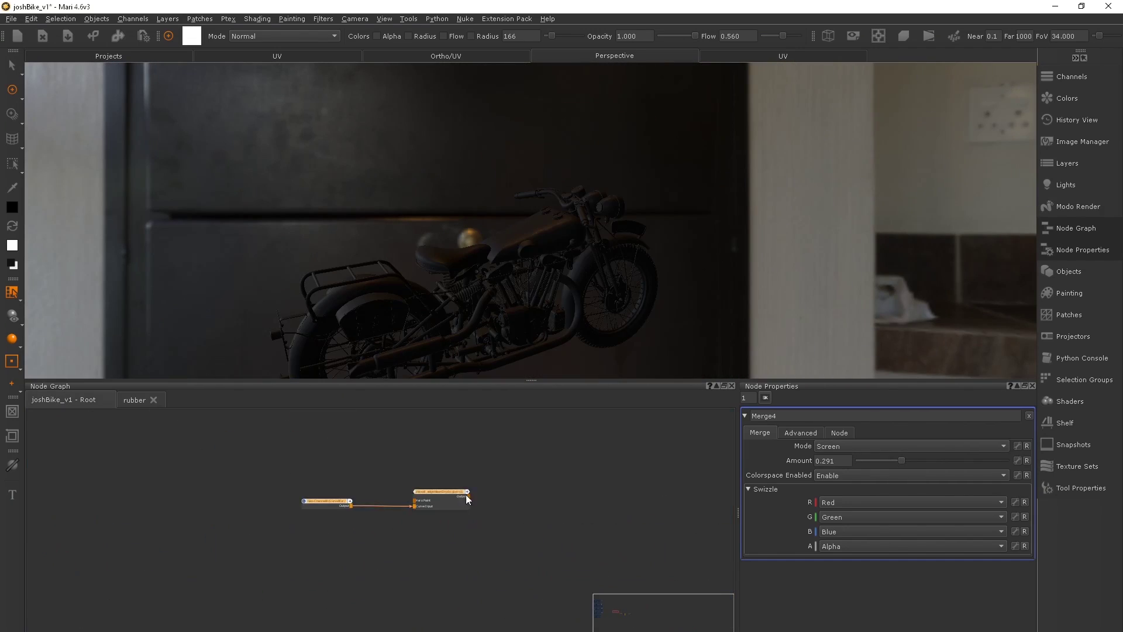
click(135, 400)
scroll(469, 507, up, 5)
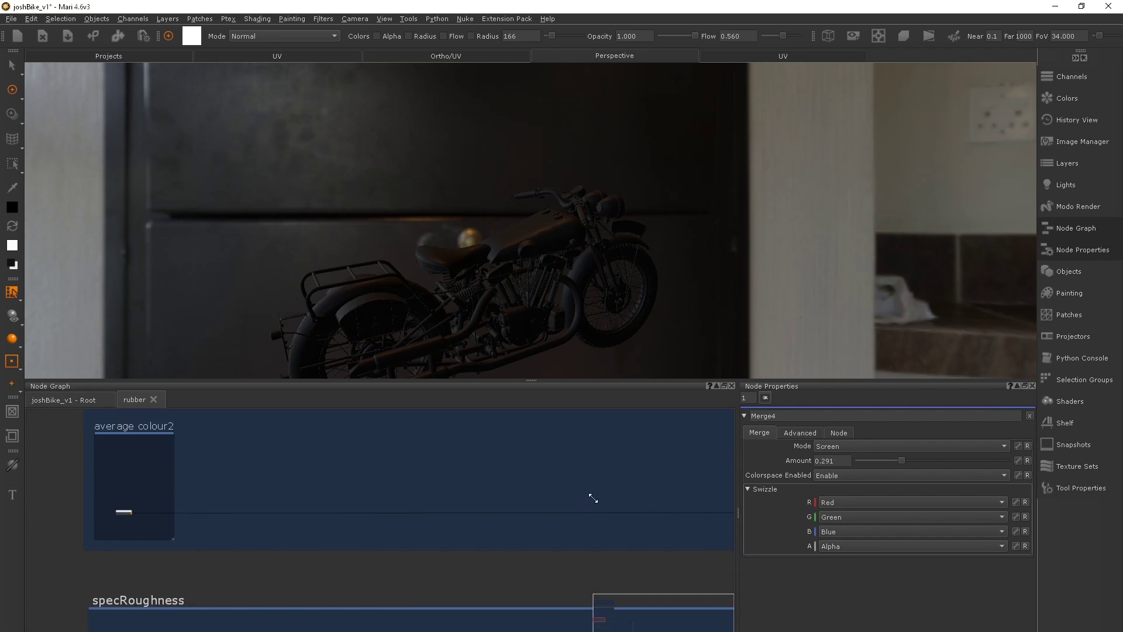
scroll(368, 547, down, 5)
scroll(388, 517, up, 5)
click(337, 492)
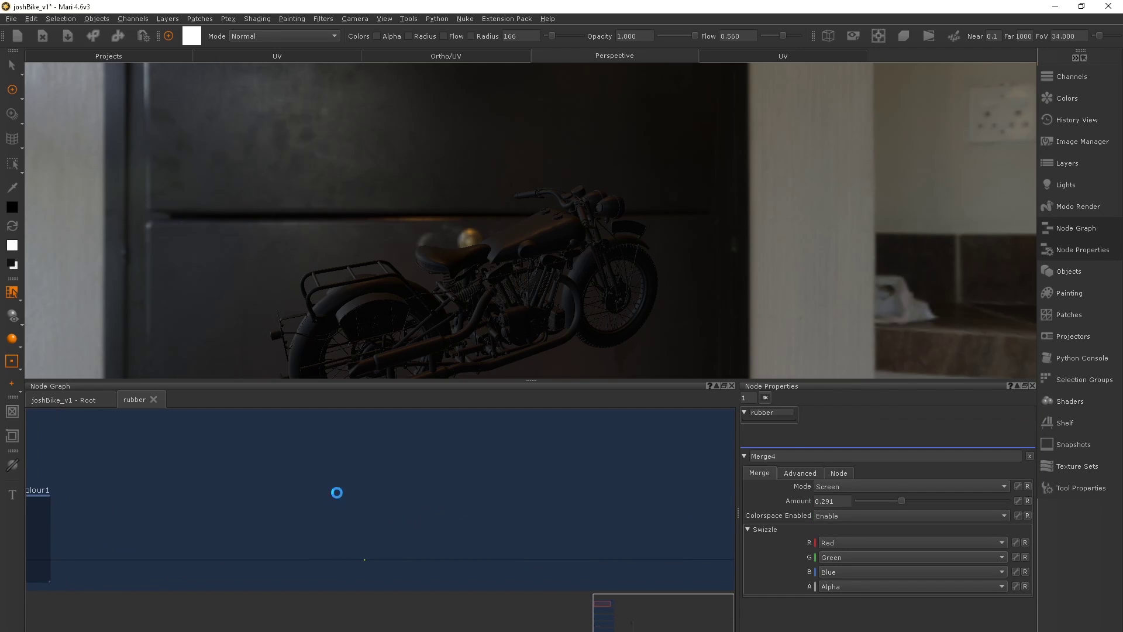
scroll(434, 490, up, 3)
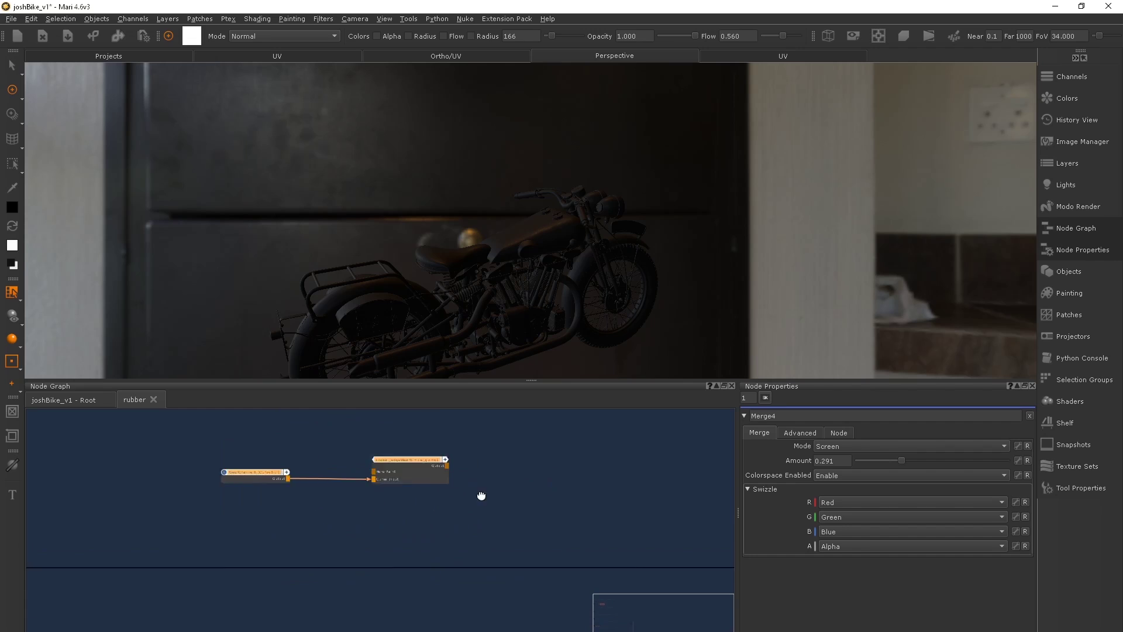
middle_drag(404, 532, 402, 470)
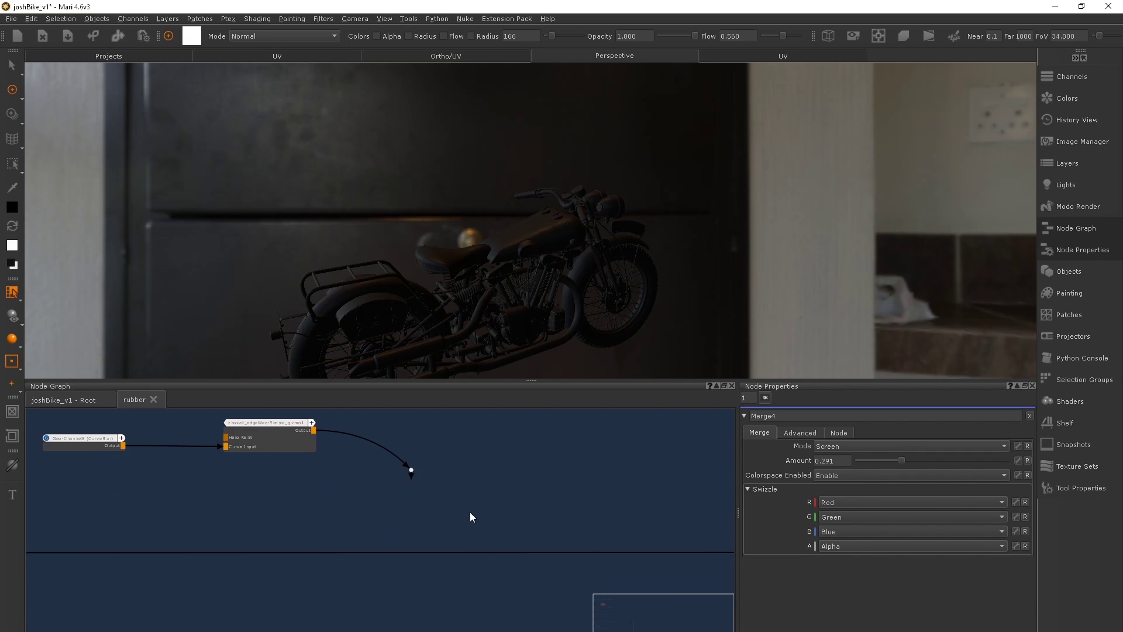
Merge the edge wear over the rubber's colour connection in Screen mode with Amount 0.020, checking it on the bike
click(909, 446)
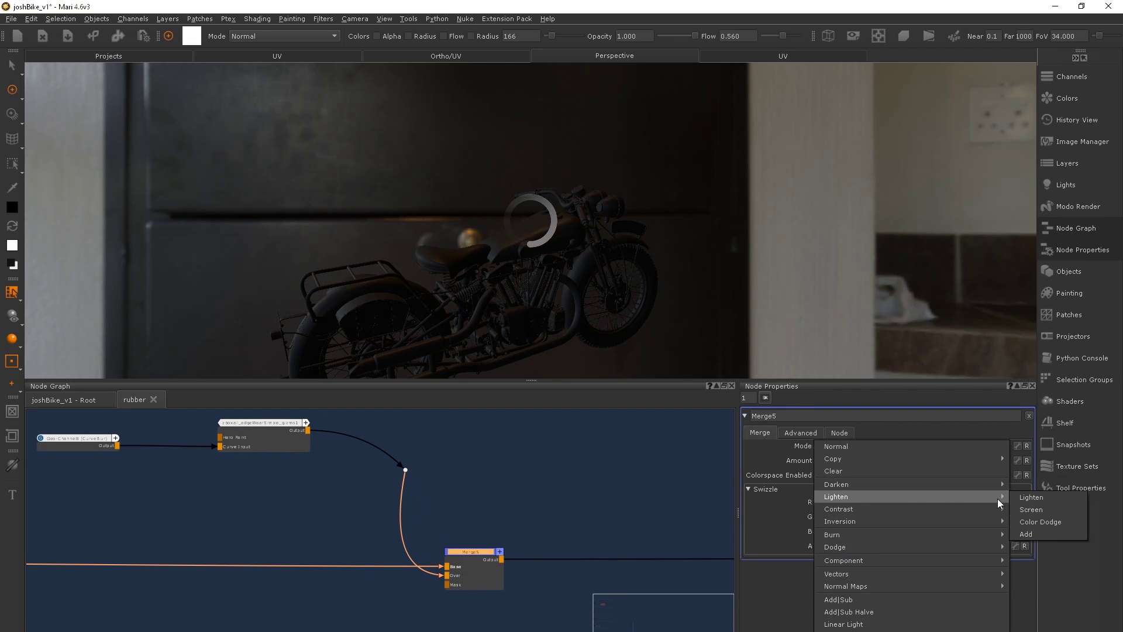
key(Escape)
drag(901, 461, 1007, 460)
right_drag(603, 246, 602, 263)
drag(1005, 461, 864, 461)
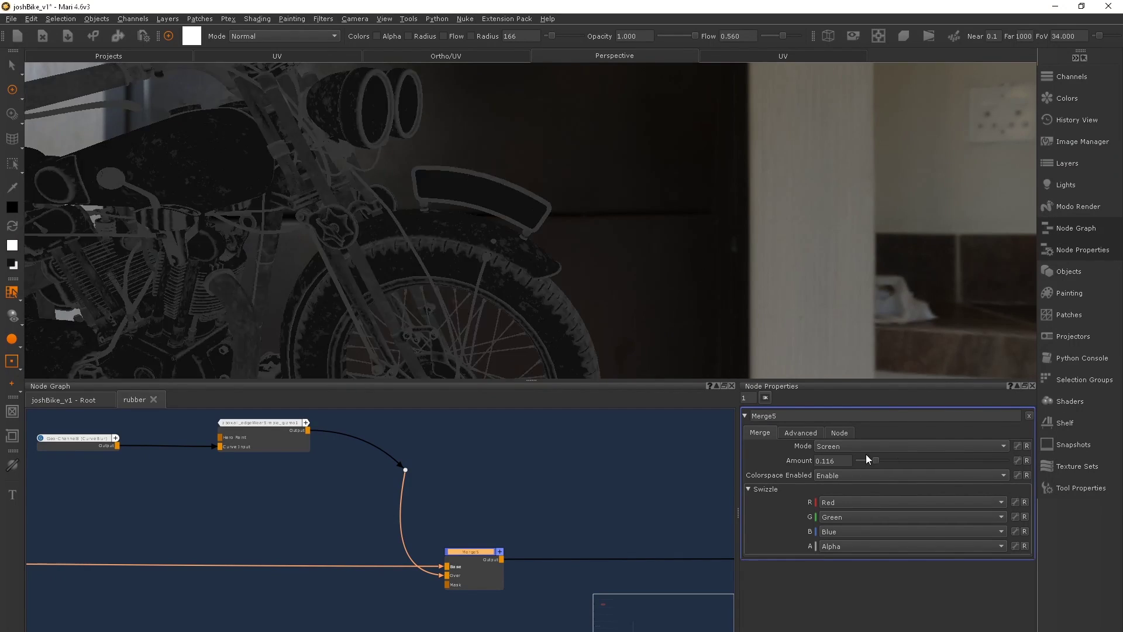
scroll(572, 188, up, 3)
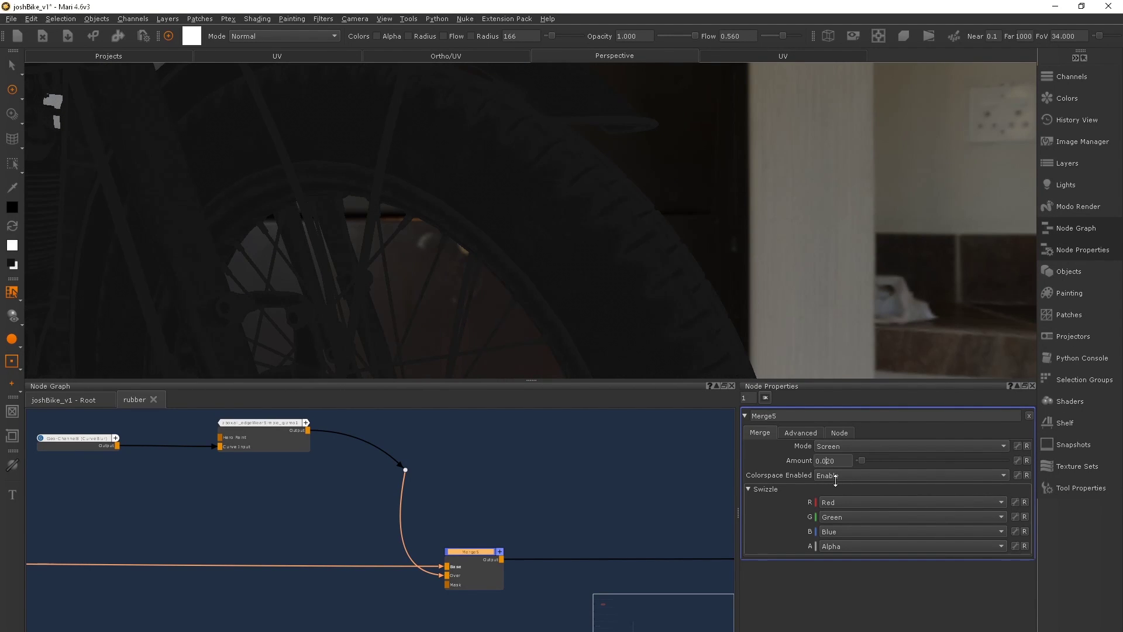
right_drag(667, 211, 668, 188)
Route the edge wear output down to the rubber's roughness section, merge it over in Screen mode and adjust the merge Amount
click(339, 517)
middle_drag(356, 515, 378, 494)
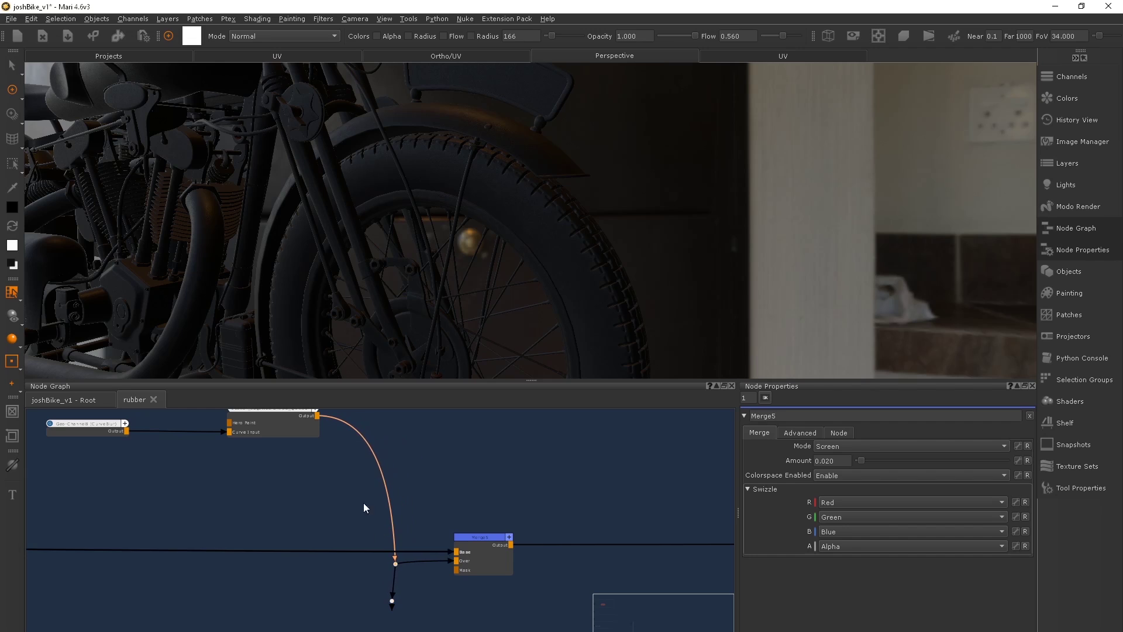
key(space)
drag(502, 295, 493, 487)
scroll(543, 238, up, 5)
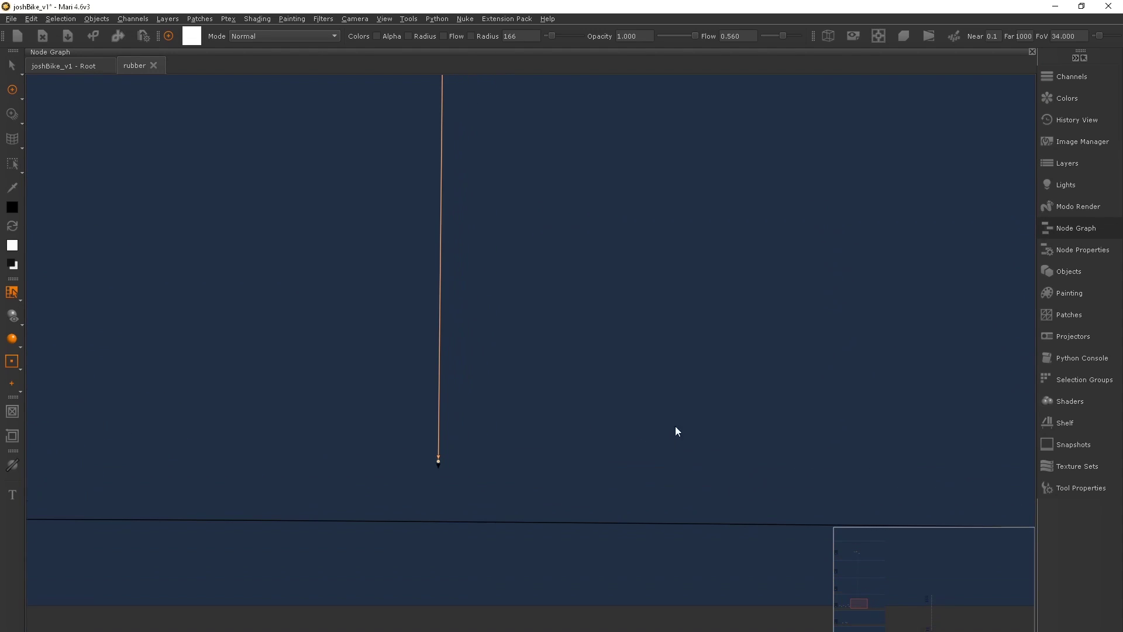
drag(533, 404, 462, 496)
key(space)
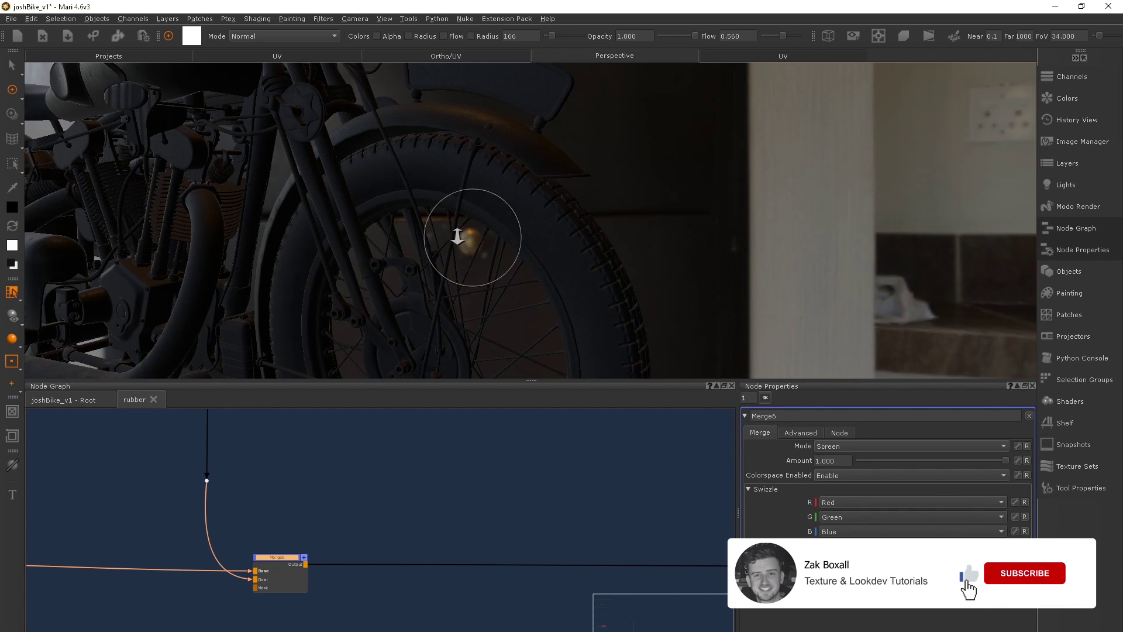
alt+drag(458, 236, 602, 253)
drag(1005, 461, 801, 457)
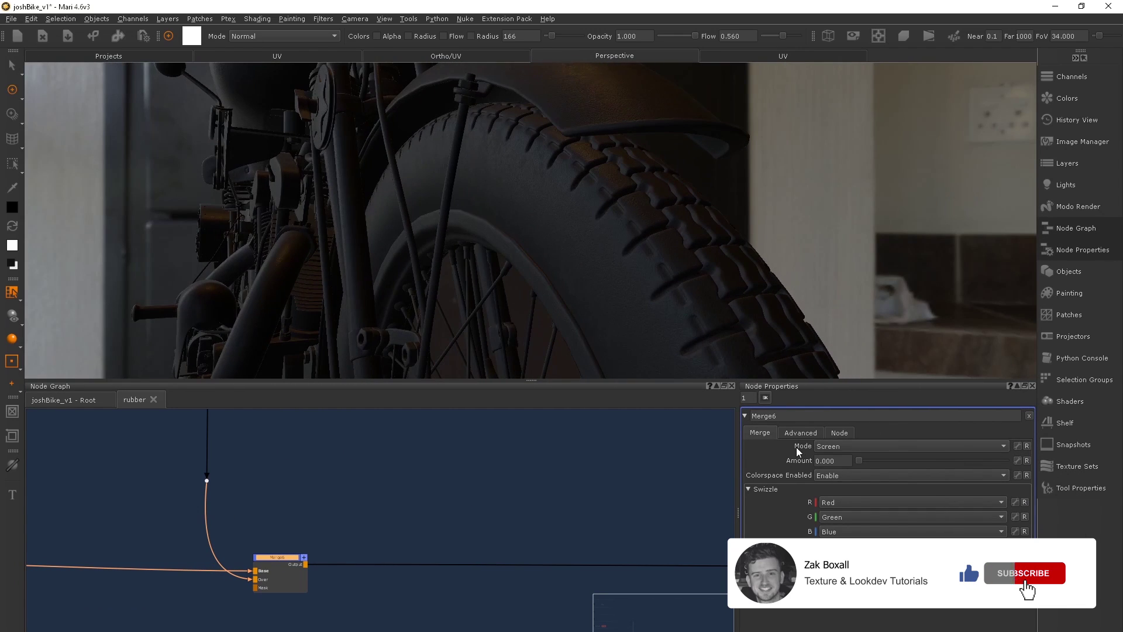
Set the edgeWearSimple gizmo's first Curve Levels White to about 0.898 and inspect the wear on the front tyre
middle_drag(527, 498, 324, 532)
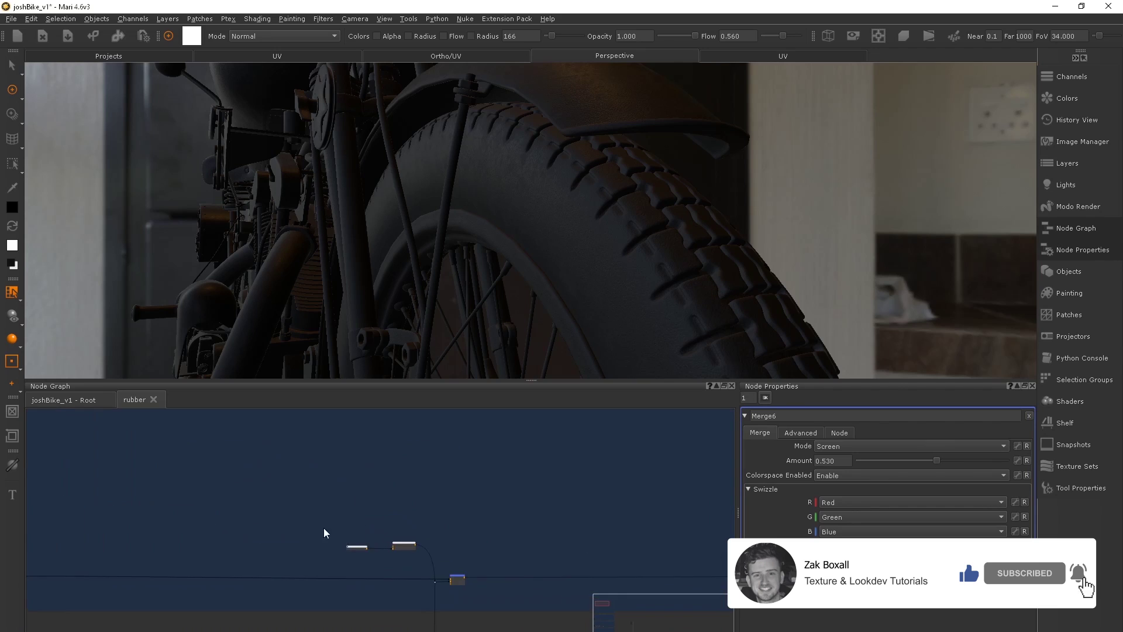
click(381, 489)
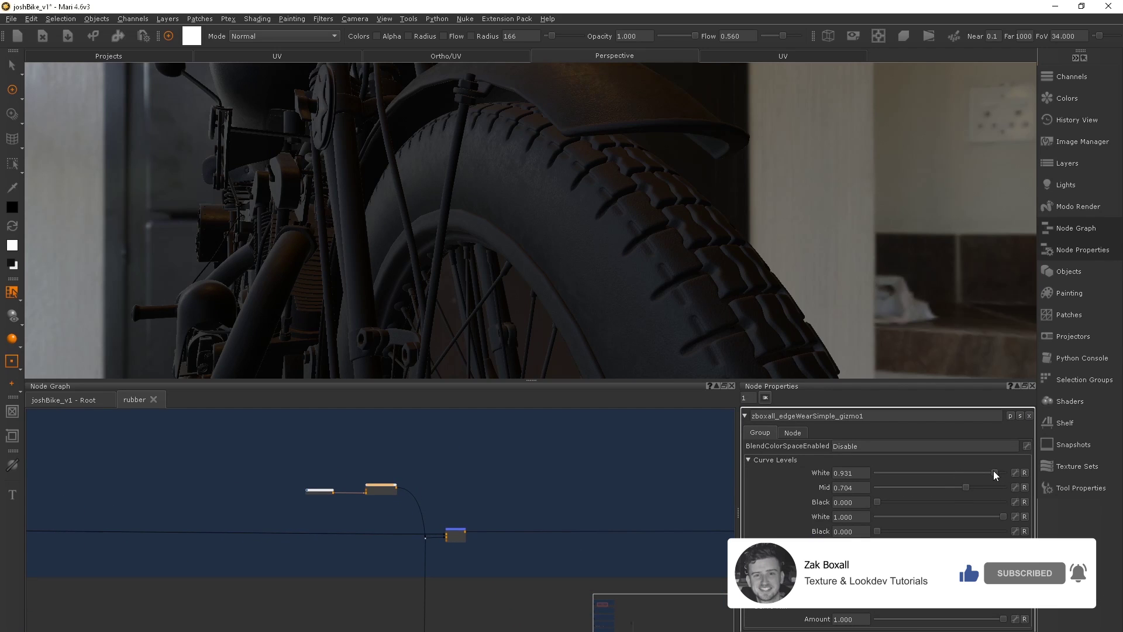
drag(994, 472, 990, 472)
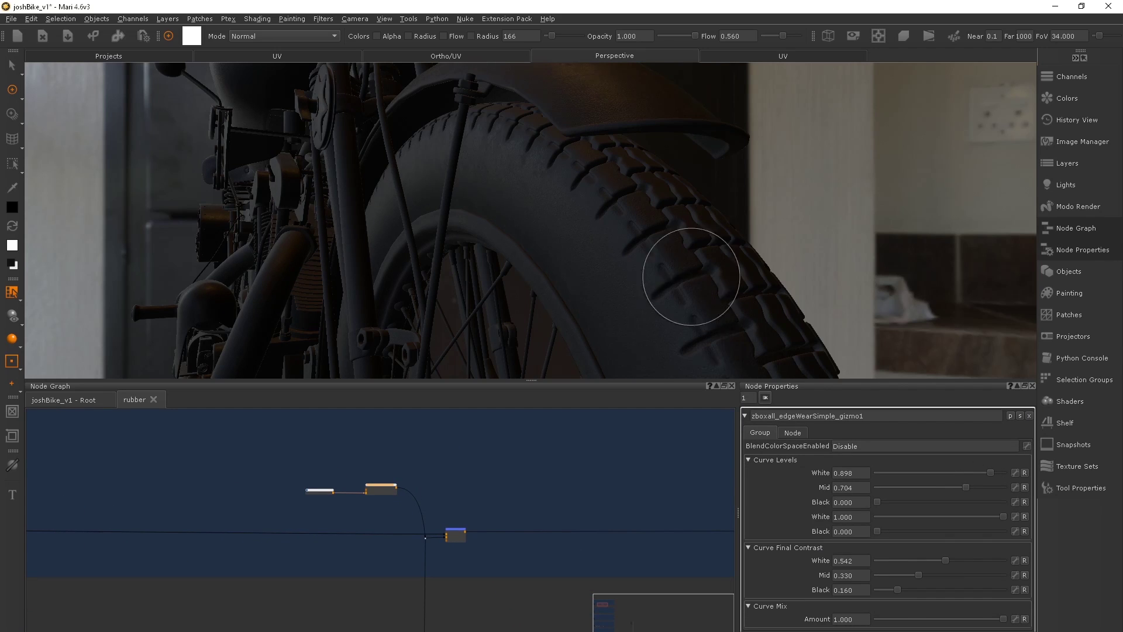
alt+drag(728, 275, 471, 199)
scroll(572, 271, up, 5)
alt+drag(571, 271, 456, 246)
Set the roughness edge wear Merge Amount to 1.000 and check the result on the tyres and the whole bike
middle_drag(306, 518, 627, 529)
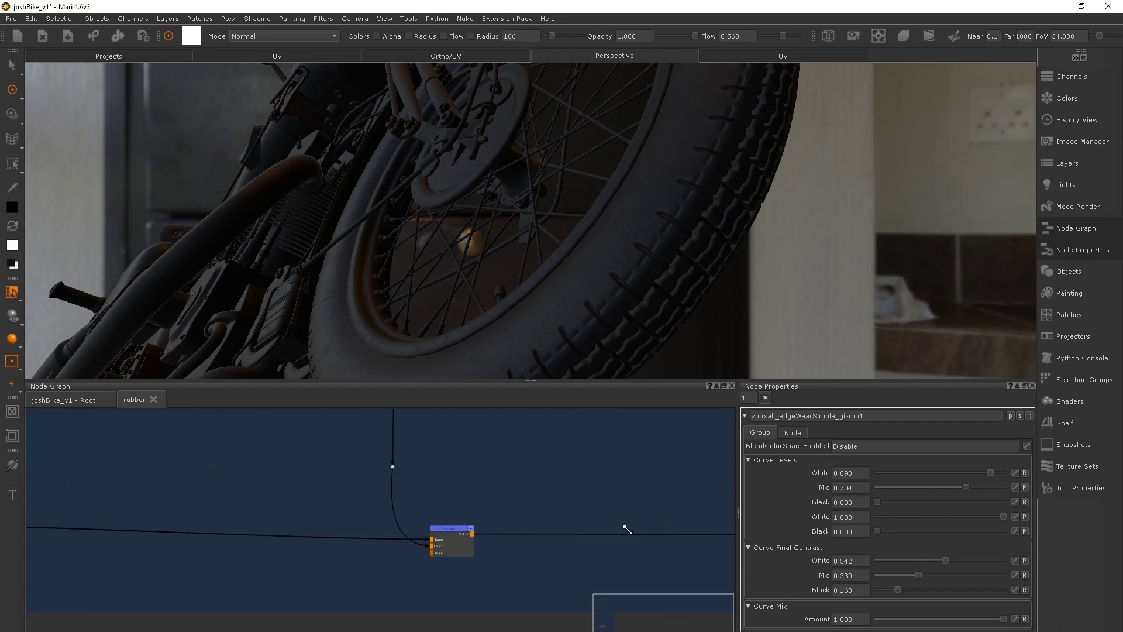
click(454, 522)
mouse_move(562, 275)
alt+mouse_down()
mouse_move(544, 279)
mouse_move(544, 269)
mouse_move(527, 300)
mouse_move(579, 284)
alt+mouse_up()
scroll(651, 230, down, 10)
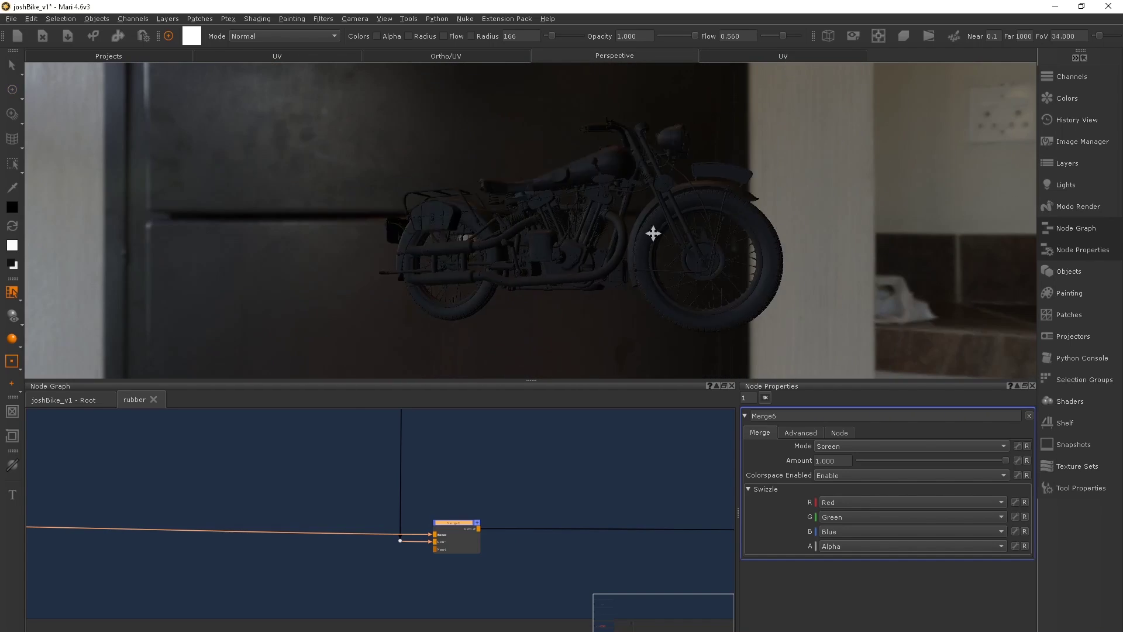
scroll(532, 240, up, 10)
alt+drag(544, 233, 460, 260)
scroll(489, 482, down, 5)
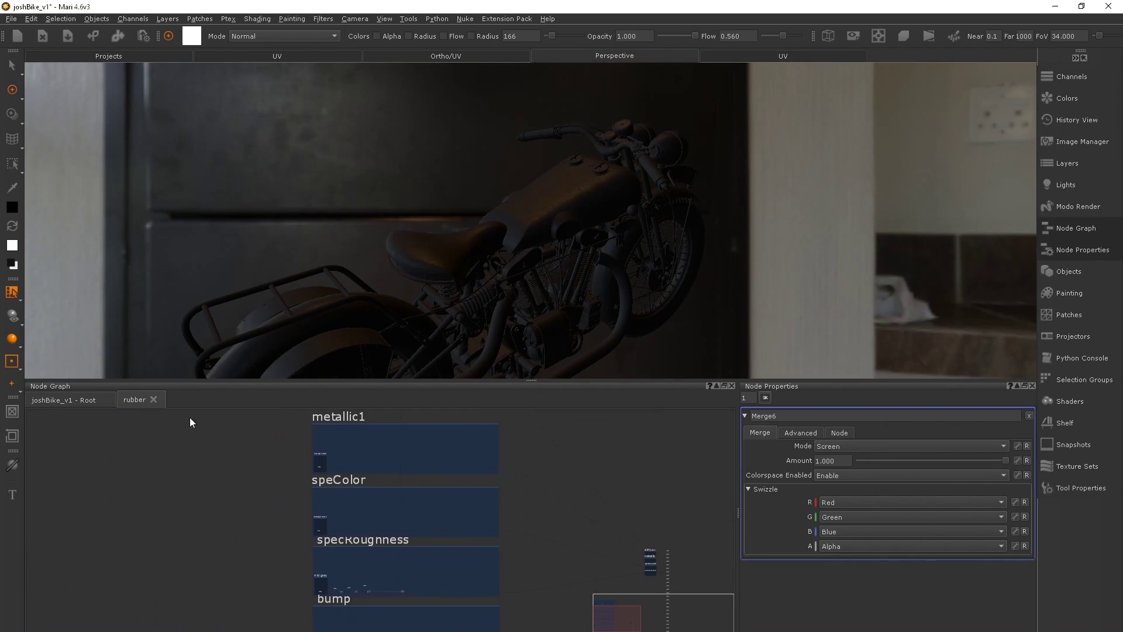
Connect the leather material's output to the shader in the root graph and frame the seat
scroll(251, 478, up, 10)
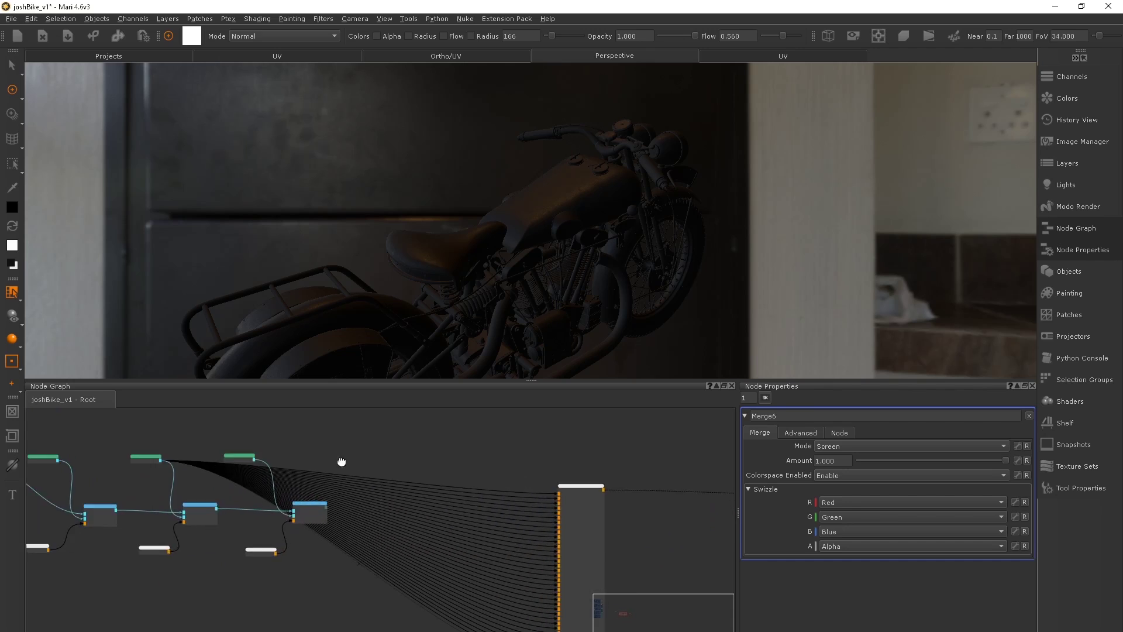
drag(216, 515, 445, 536)
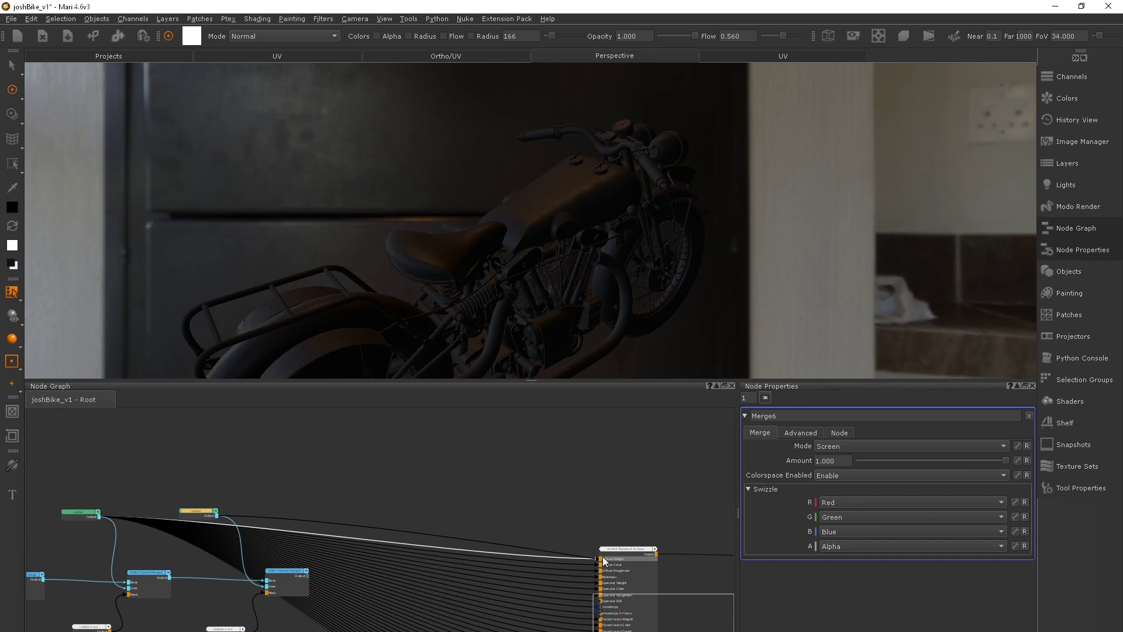
scroll(405, 262, up, 5)
alt+drag(405, 262, 452, 231)
scroll(344, 480, up, 2)
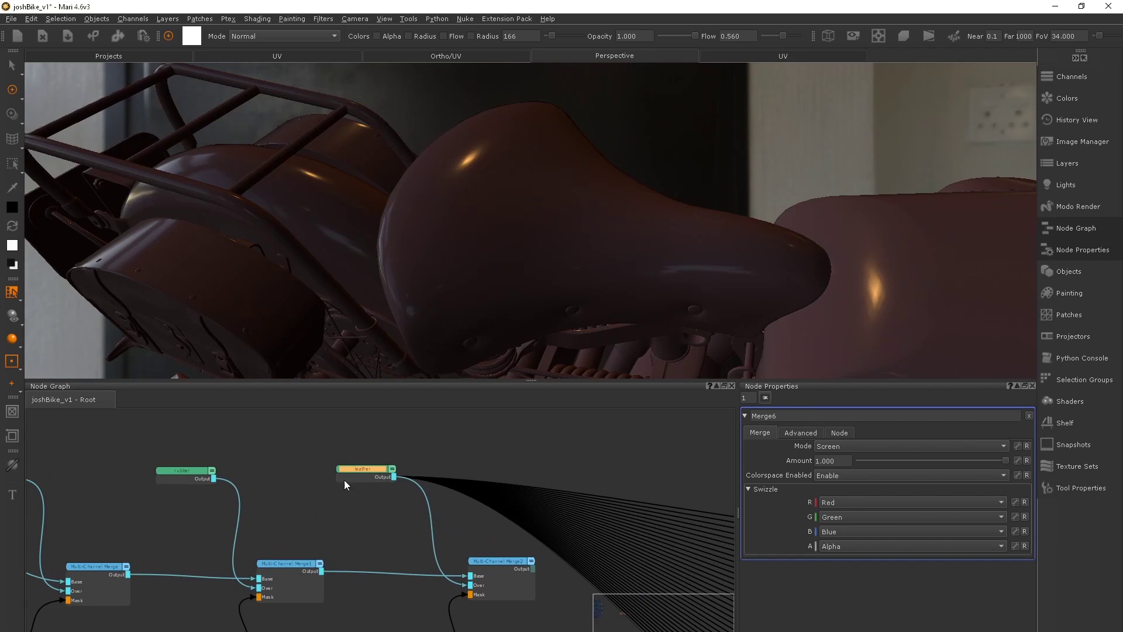
Open the leather material and add the TexturesCom leather image to its diffColor1 section as a tiled node named leatherTile
double_click(344, 475)
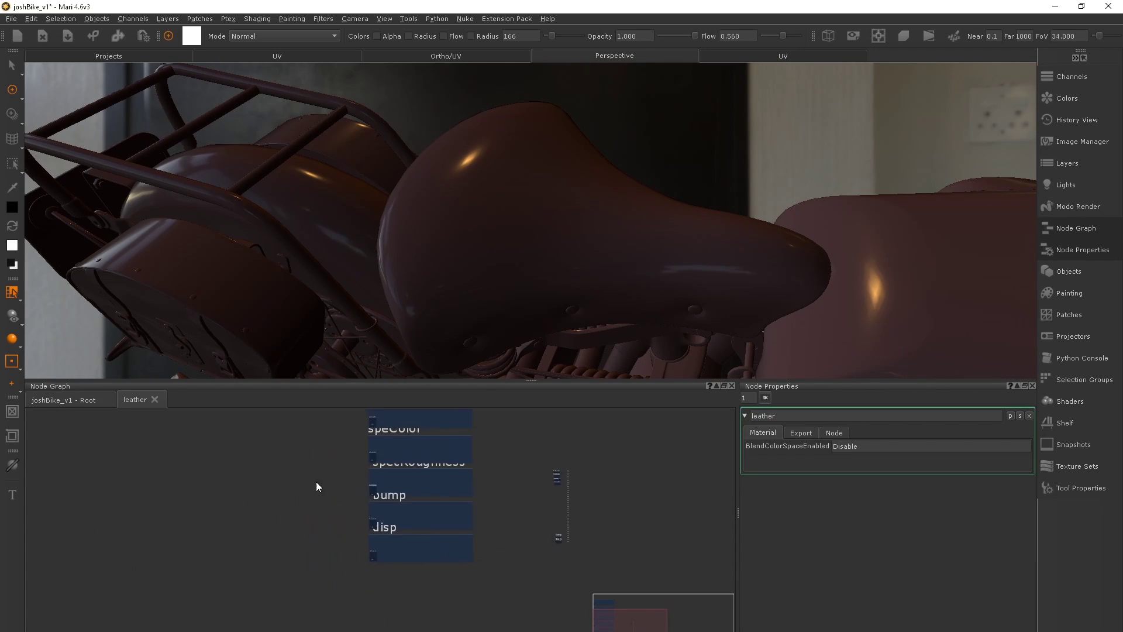
click(1110, 143)
scroll(1025, 317, down, 5)
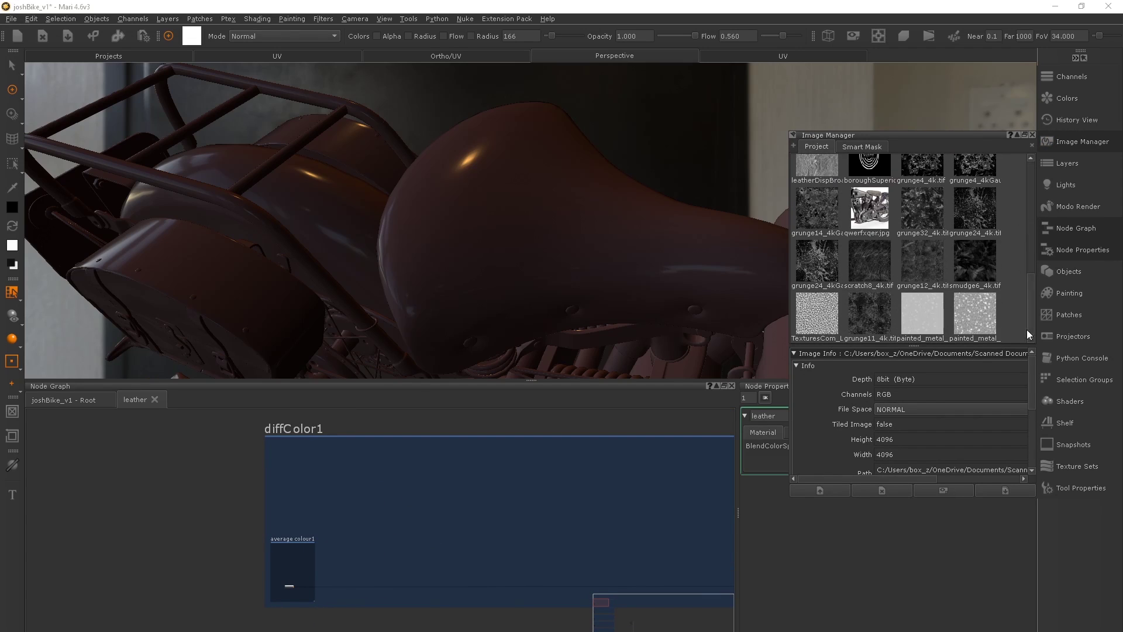
scroll(406, 528, up, 3)
key(Tab)
text(leatherTile)
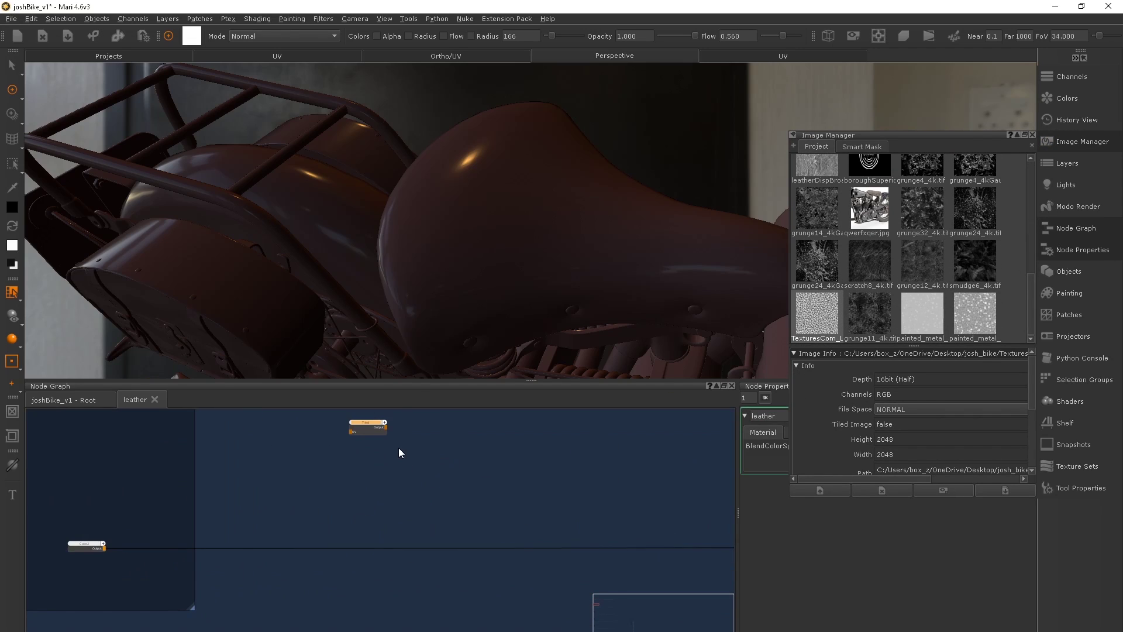
key(Return)
Merge leatherTile over the leather's base colour through a routing dot, using Overlay mode
middle_drag(396, 518, 447, 507)
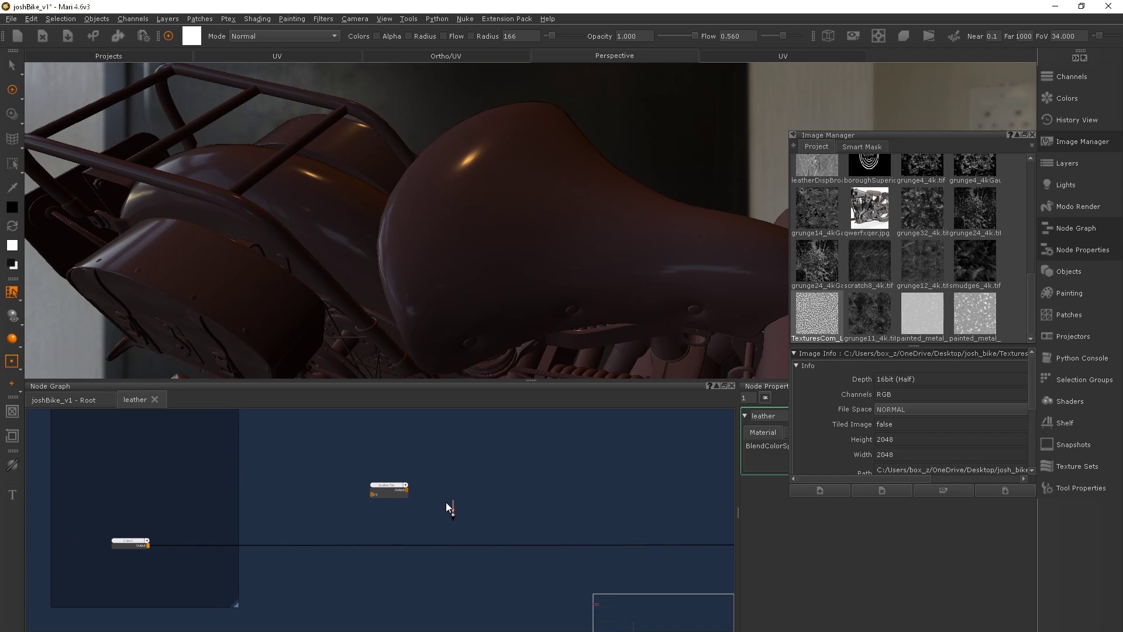
scroll(530, 508, up, 1)
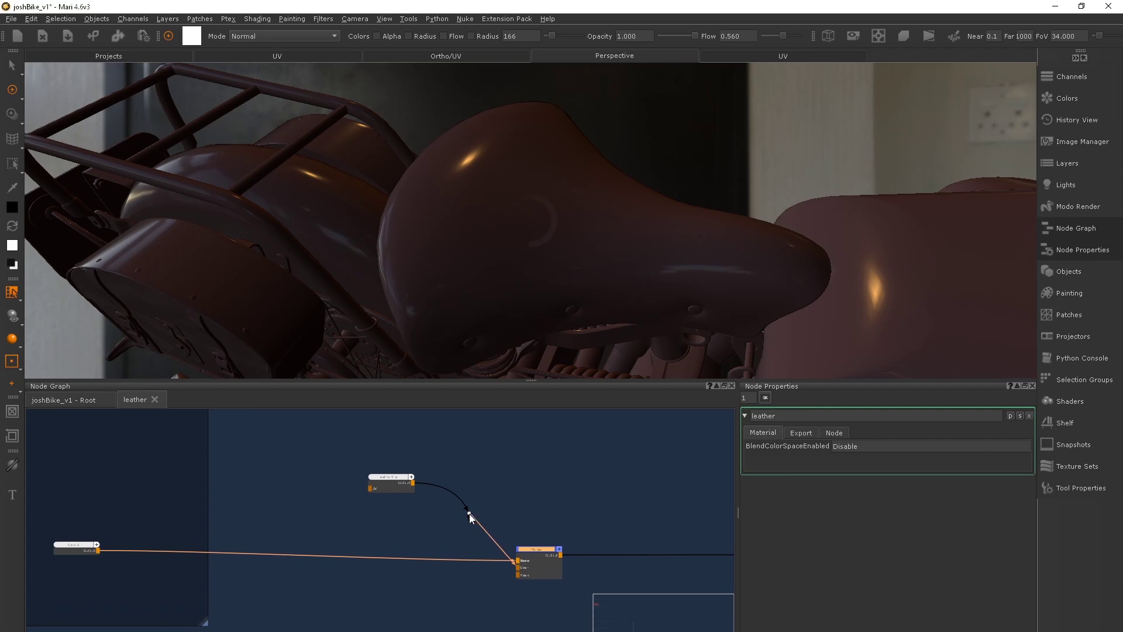
drag(469, 514, 419, 505)
click(860, 446)
click(877, 509)
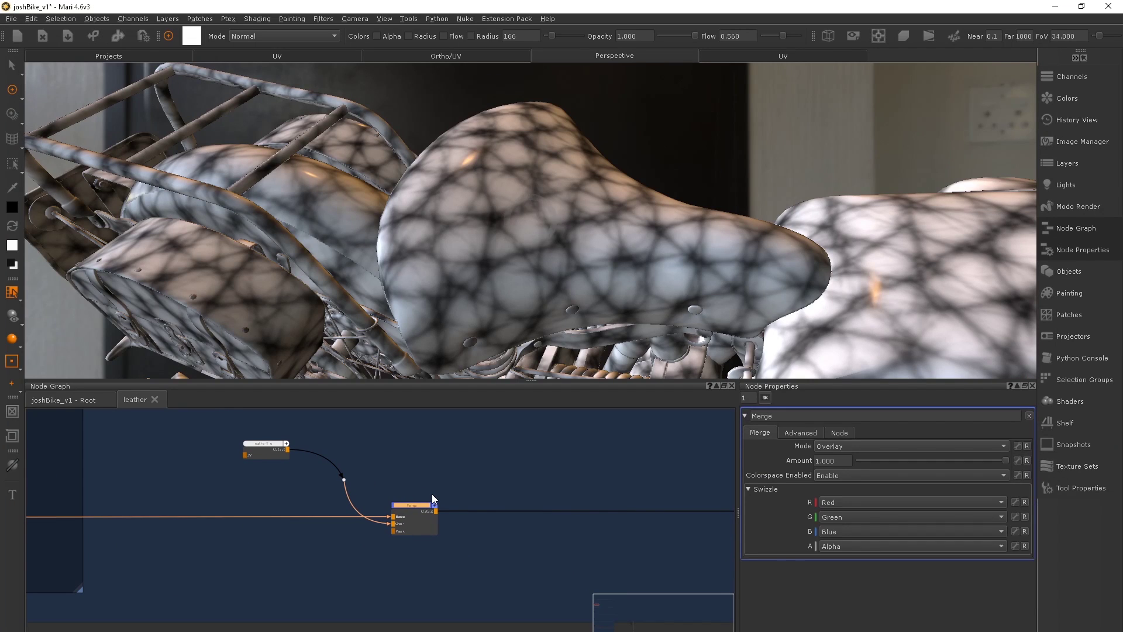
Increase leatherTile's U and V Repeat to shrink the grain, entering 13 for U, and frame the saddlebag
click(266, 445)
drag(267, 450, 265, 448)
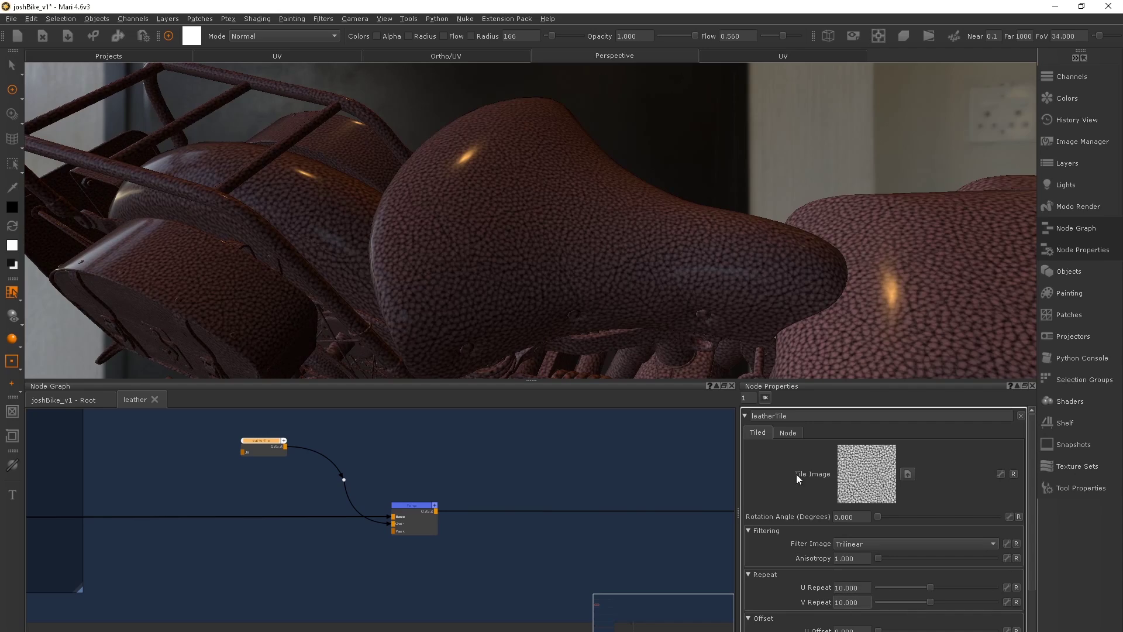
alt+drag(262, 267, 544, 238)
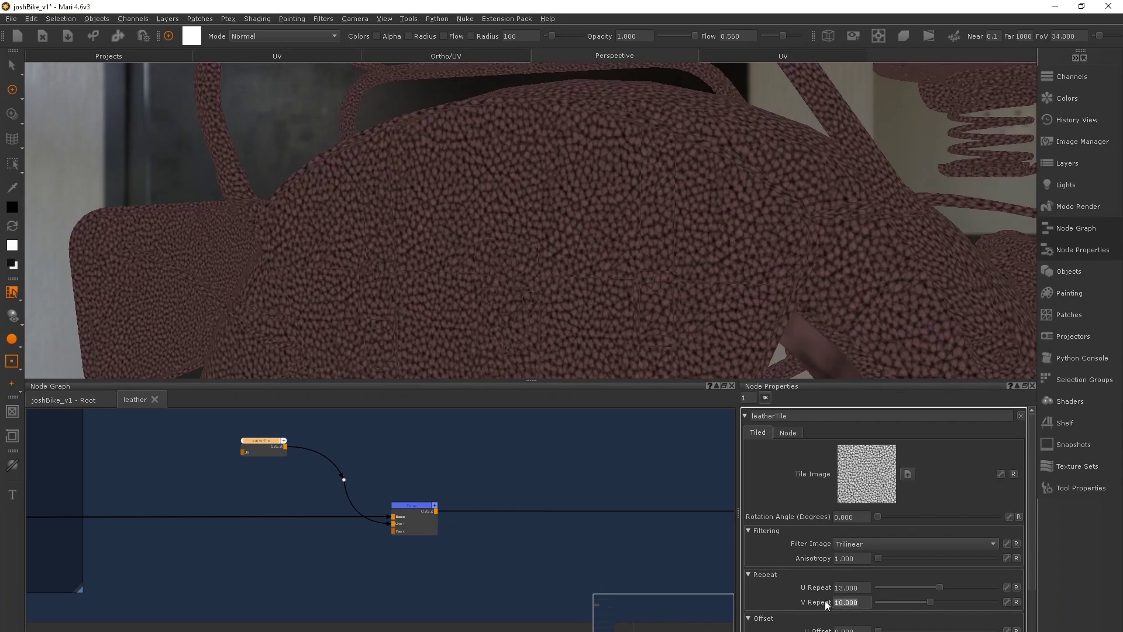
Set the leather colour Merge Amount to about 0.108, judging the grain on the saddlebag
click(416, 512)
drag(1001, 460, 879, 461)
scroll(576, 263, down, 5)
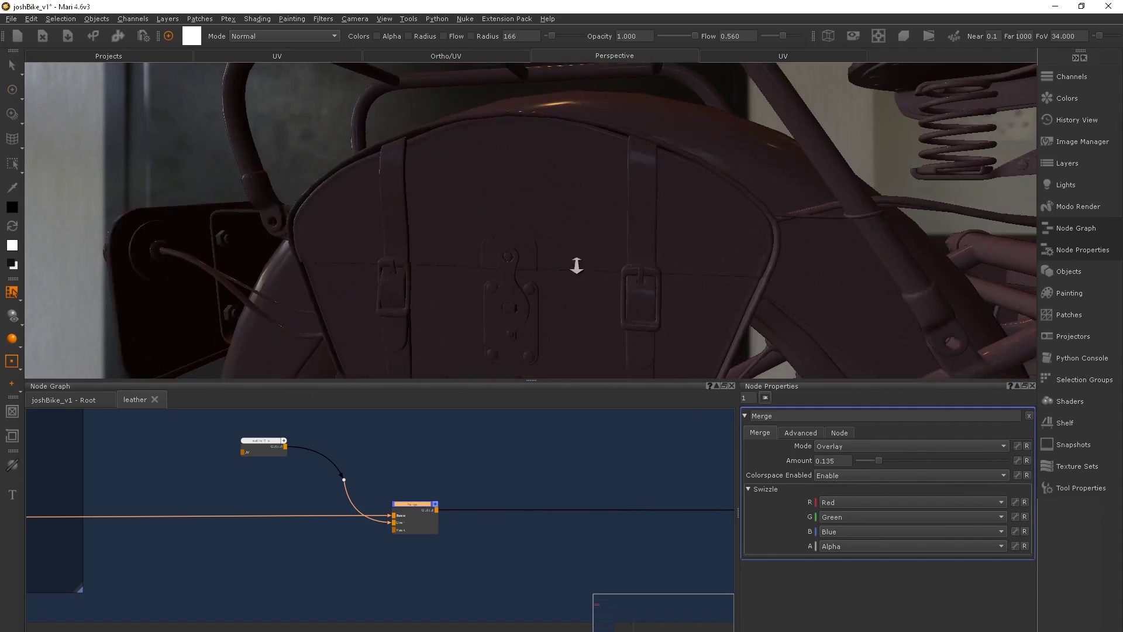
scroll(455, 499, down, 3)
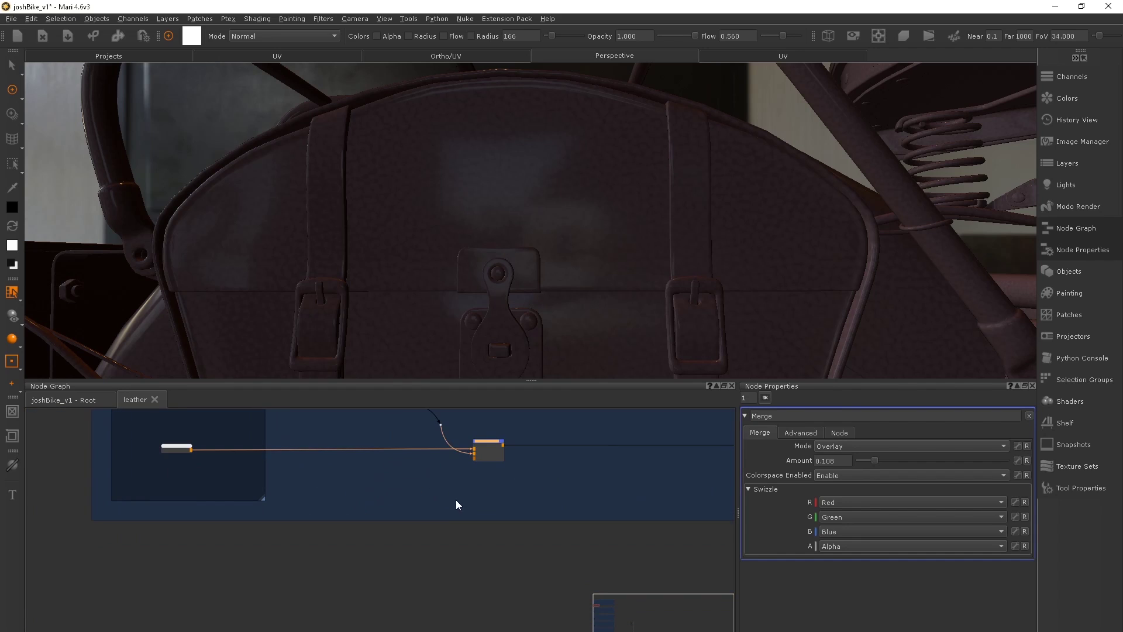
Route the leatherTile output down to the leather's roughness section and feed it into a new Invert node
middle_drag(437, 426, 448, 476)
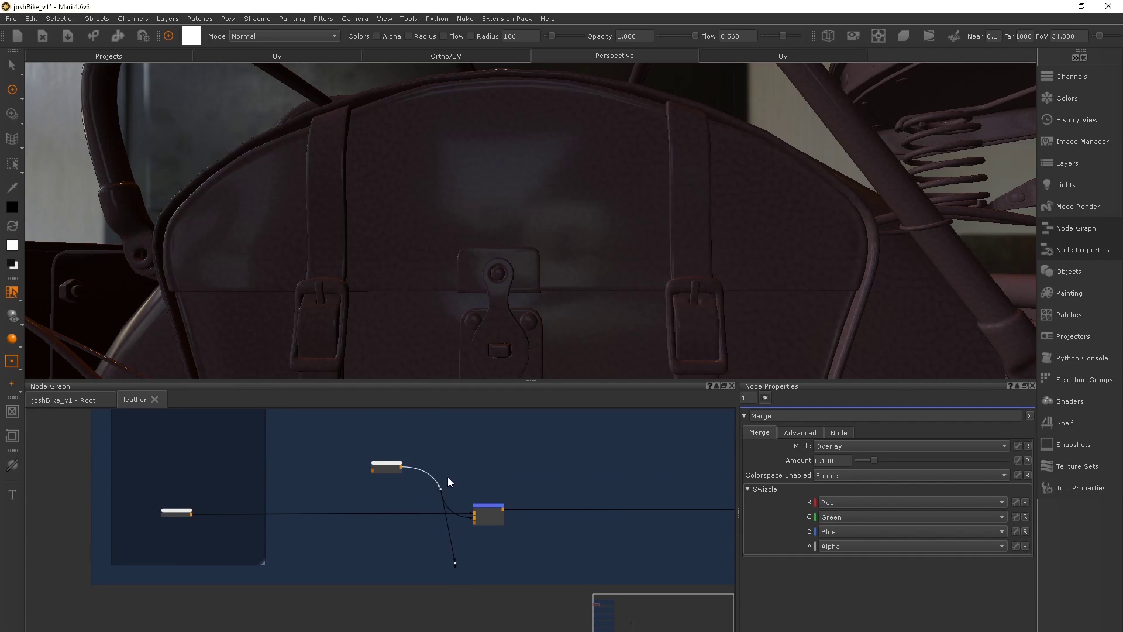
key(space)
drag(531, 618, 429, 466)
key(Tab)
text(Invert)
key(Return)
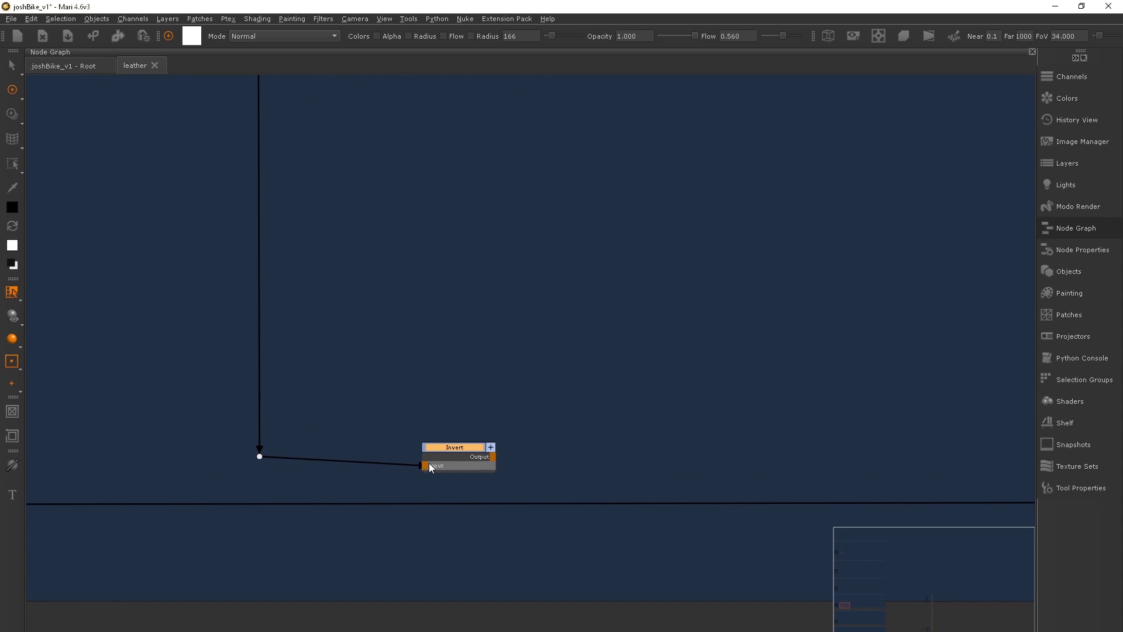
Merge the inverted leatherTile over the leather's base roughness, using Overlay mode
drag(481, 534, 419, 448)
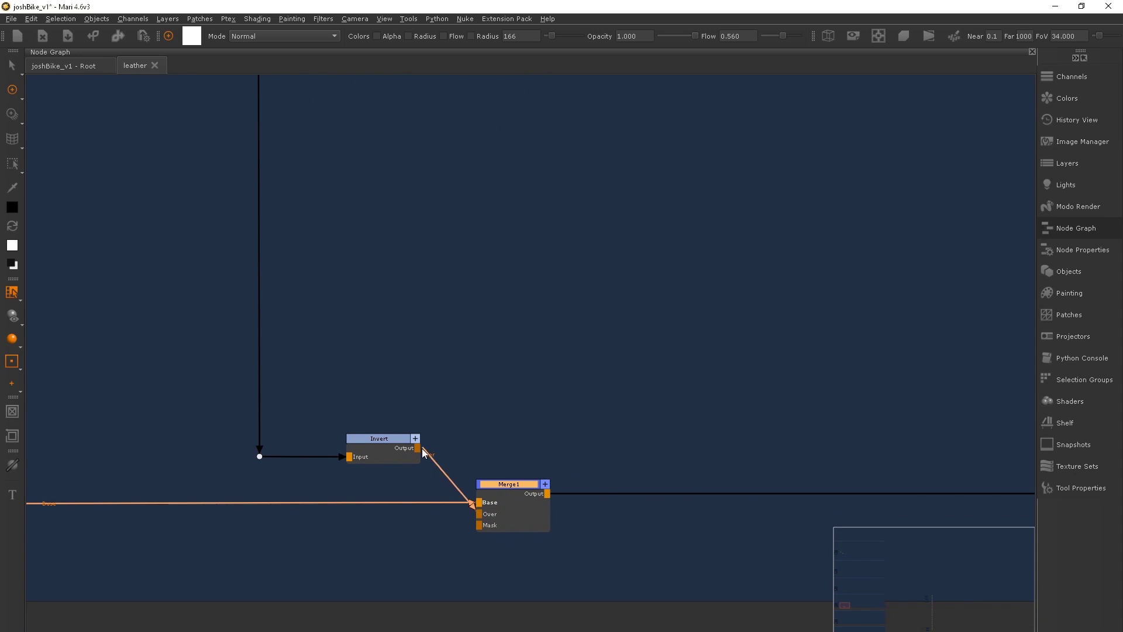
key(space)
click(833, 451)
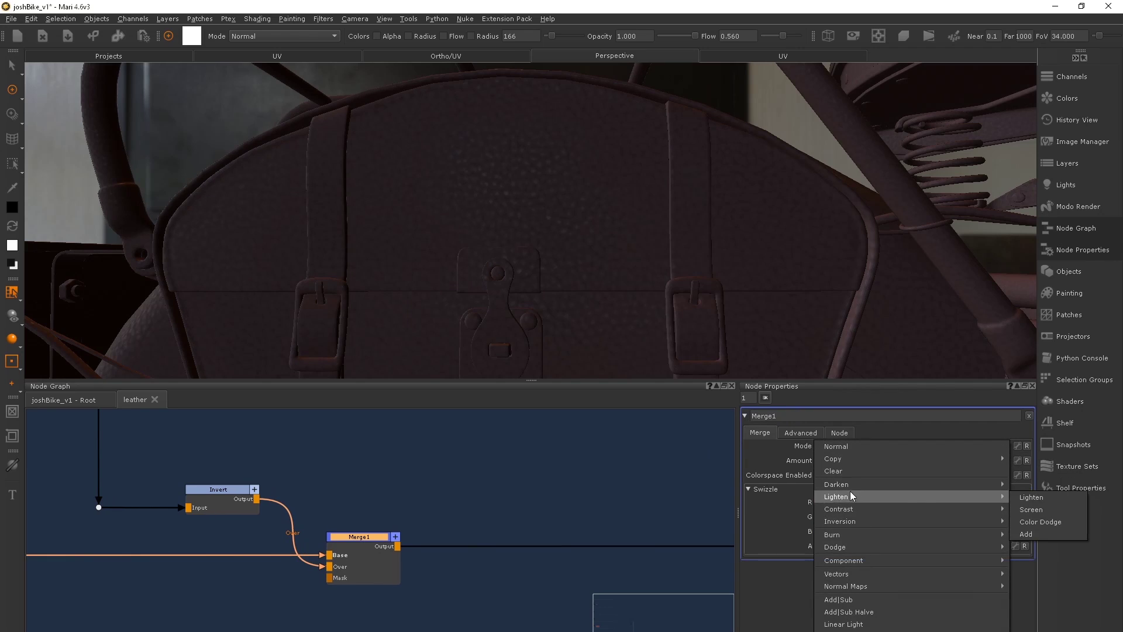
click(1033, 536)
scroll(446, 220, down, 5)
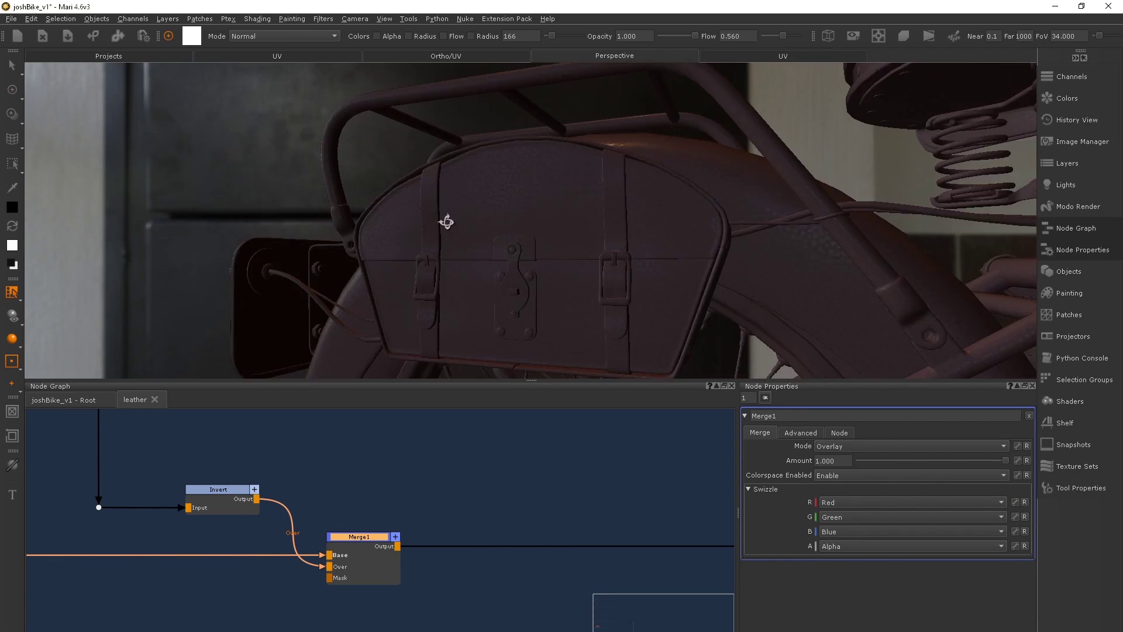
Route leatherTile down to the section just above disp and merge it over that section's base in Overlay mode
scroll(362, 518, down, 3)
middle_drag(369, 503, 483, 416)
scroll(483, 416, up, 5)
scroll(459, 483, down, 5)
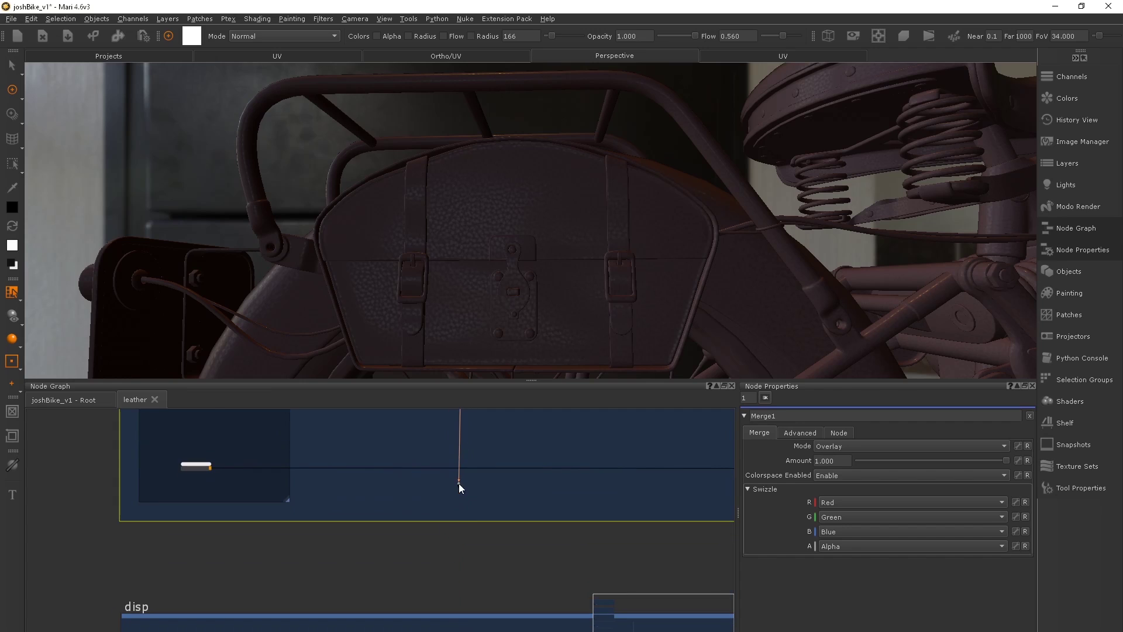
scroll(460, 493, up, 5)
drag(462, 508, 420, 467)
click(827, 445)
click(487, 497)
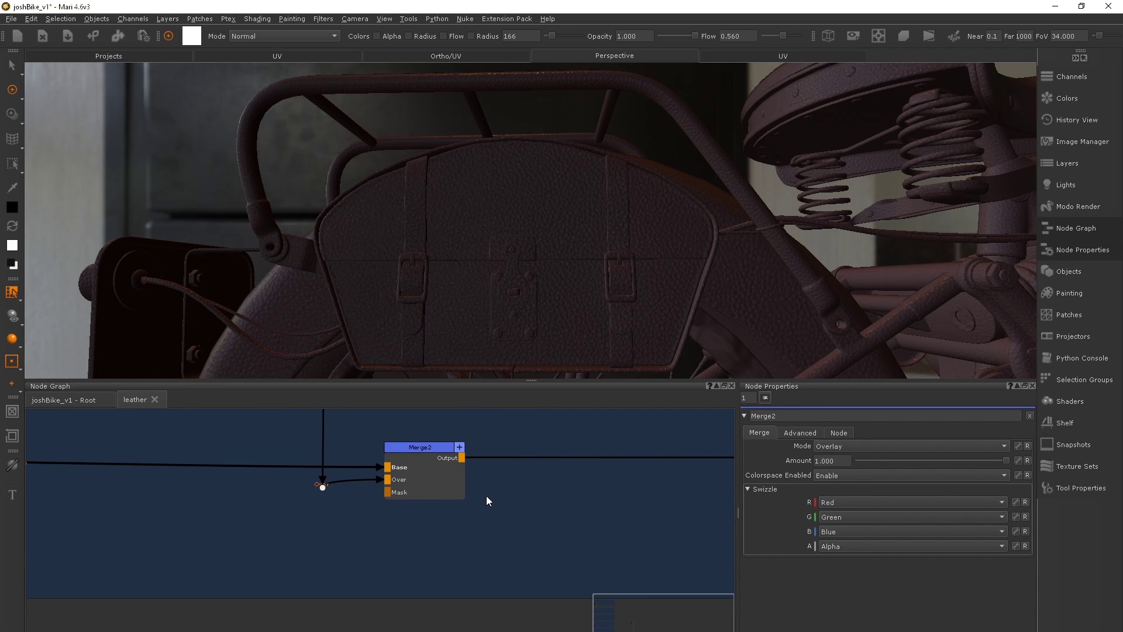
Reduce the Merge2 Amount to about 0.689, judging the grain depth on the saddlebag
click(420, 447)
scroll(504, 239, up, 5)
click(987, 465)
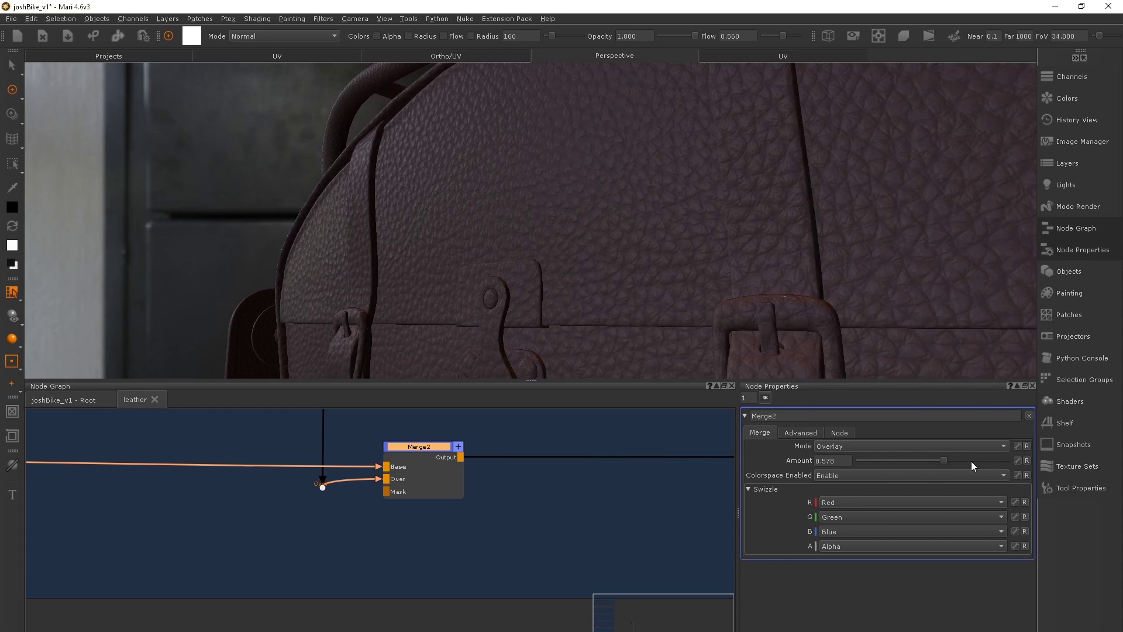
scroll(562, 220, down, 5)
scroll(446, 468, down, 5)
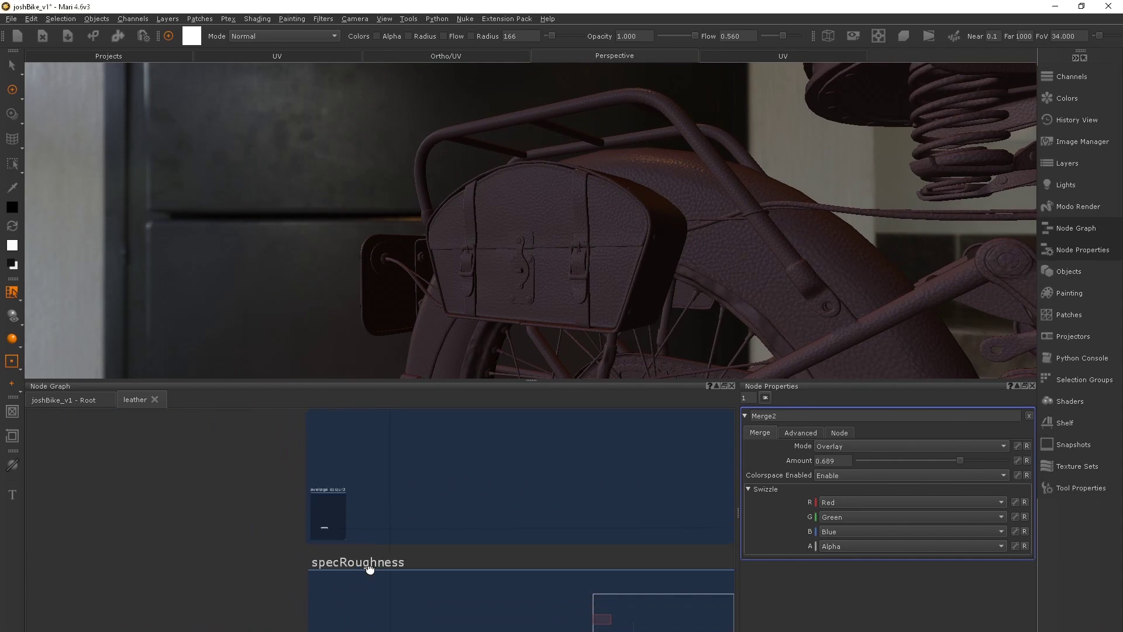
Set leatherTile's U and V Repeat to 15 and check the finer grain on the bike
scroll(580, 529, up, 5)
click(295, 455)
double_click(852, 587)
text(15.000)
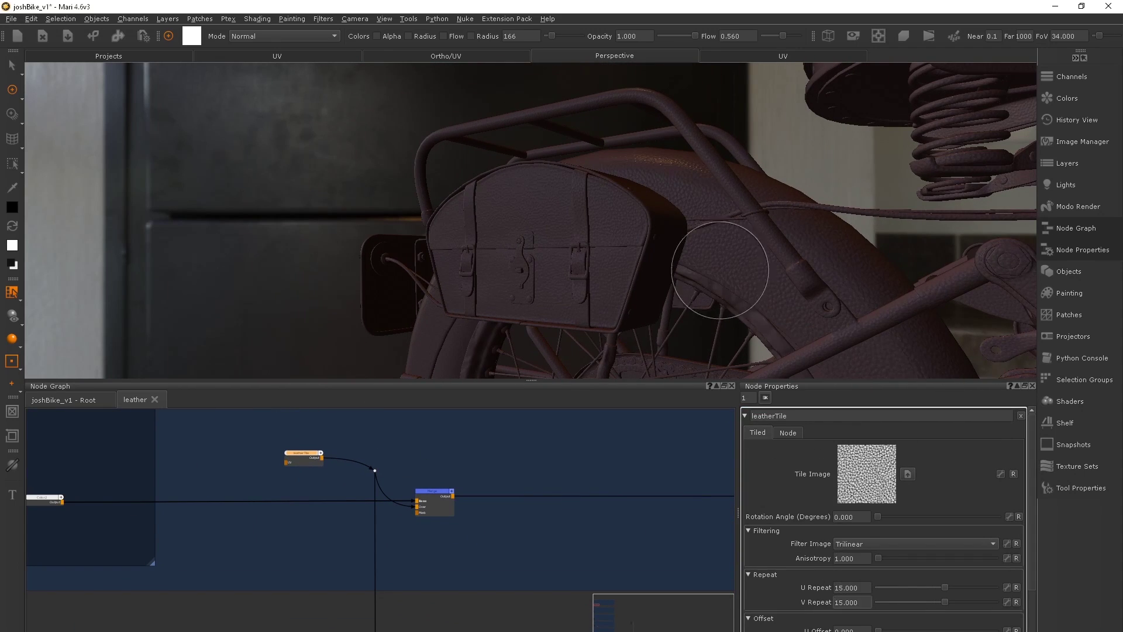
scroll(592, 201, up, 5)
scroll(552, 244, down, 10)
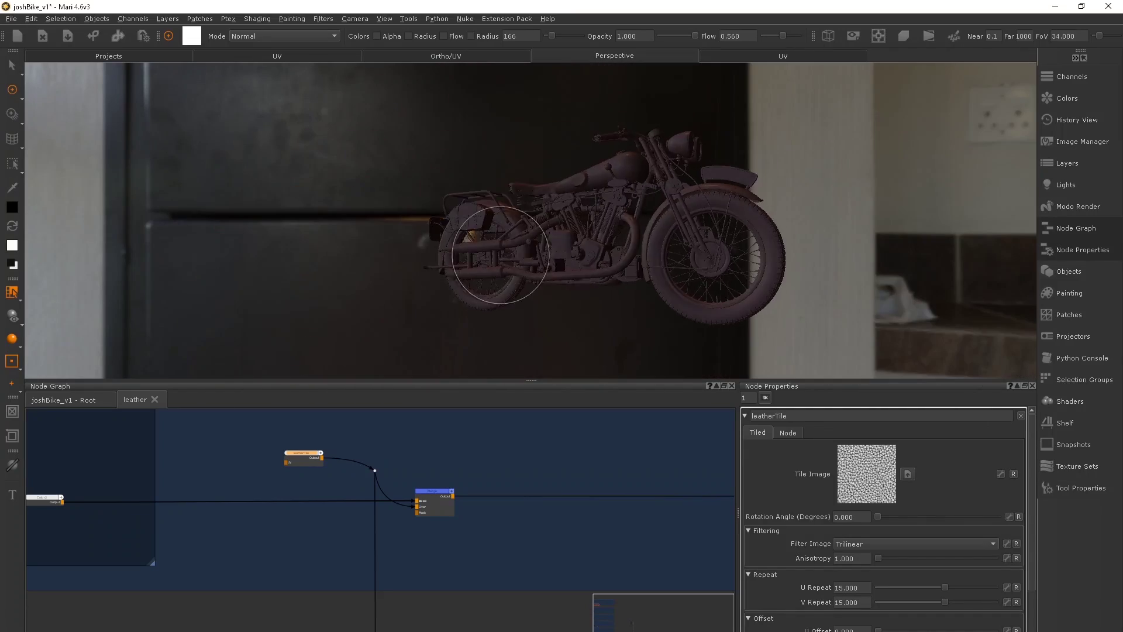
Add the scratch5_4k.tif image as a tiled node in the roughness section and rename it largeScratches
mouse_move(551, 243)
middle_down()
mouse_move(468, 259)
mouse_move(549, 253)
mouse_move(499, 286)
mouse_move(605, 283)
mouse_move(316, 300)
mouse_move(440, 281)
middle_up()
scroll(434, 504, down, 5)
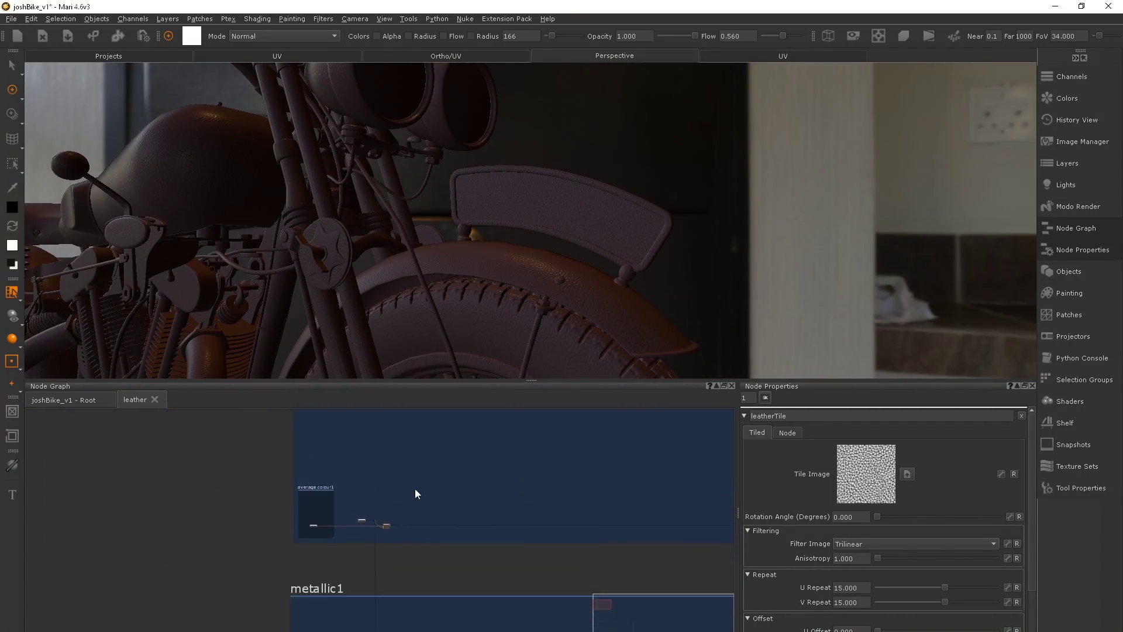
click(1082, 141)
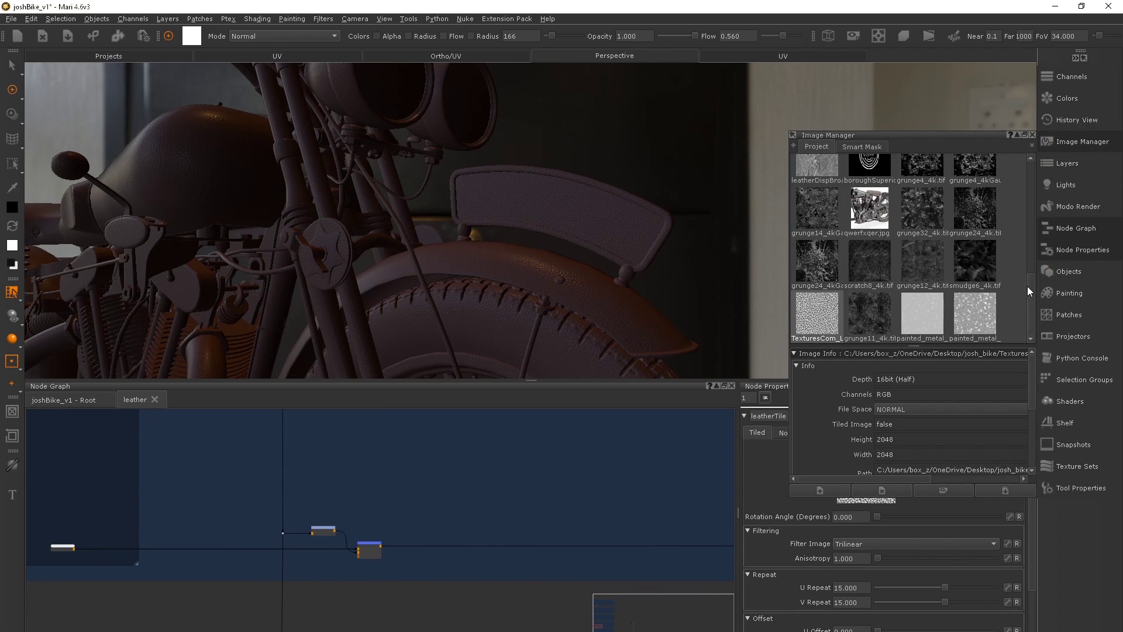
drag(816, 283, 471, 503)
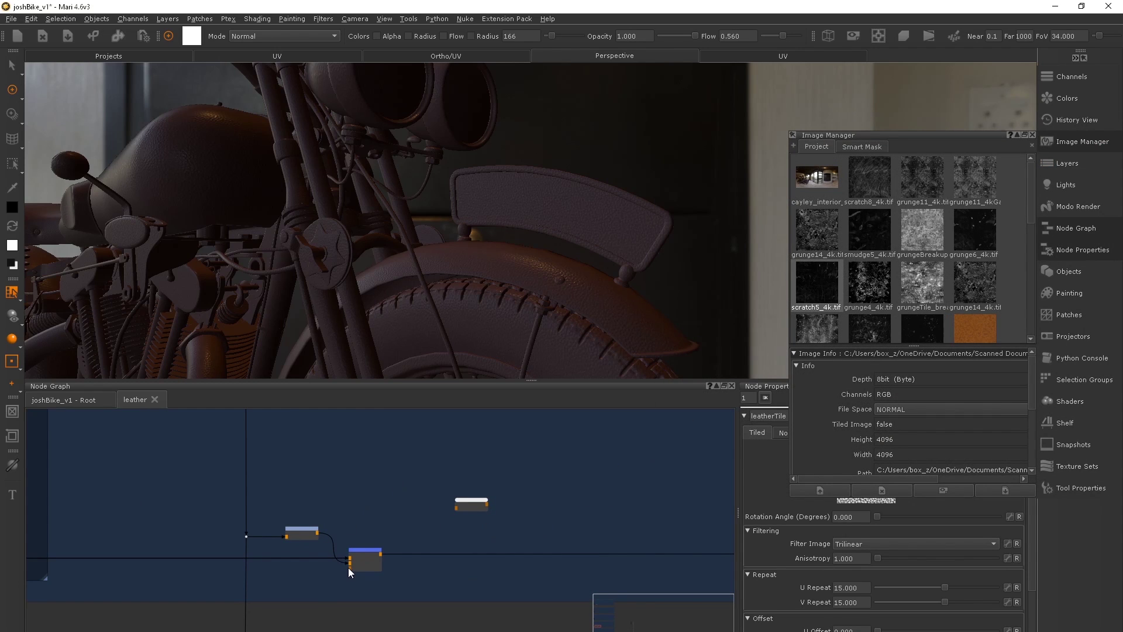
scroll(321, 461, up, 4)
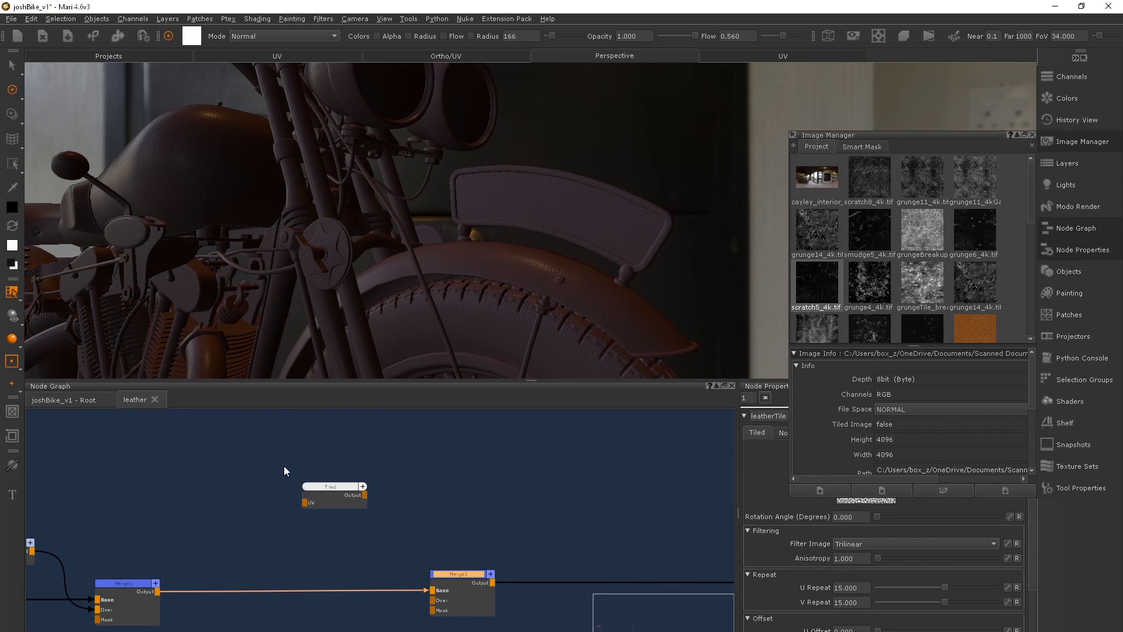
double_click(336, 490)
text(lar)
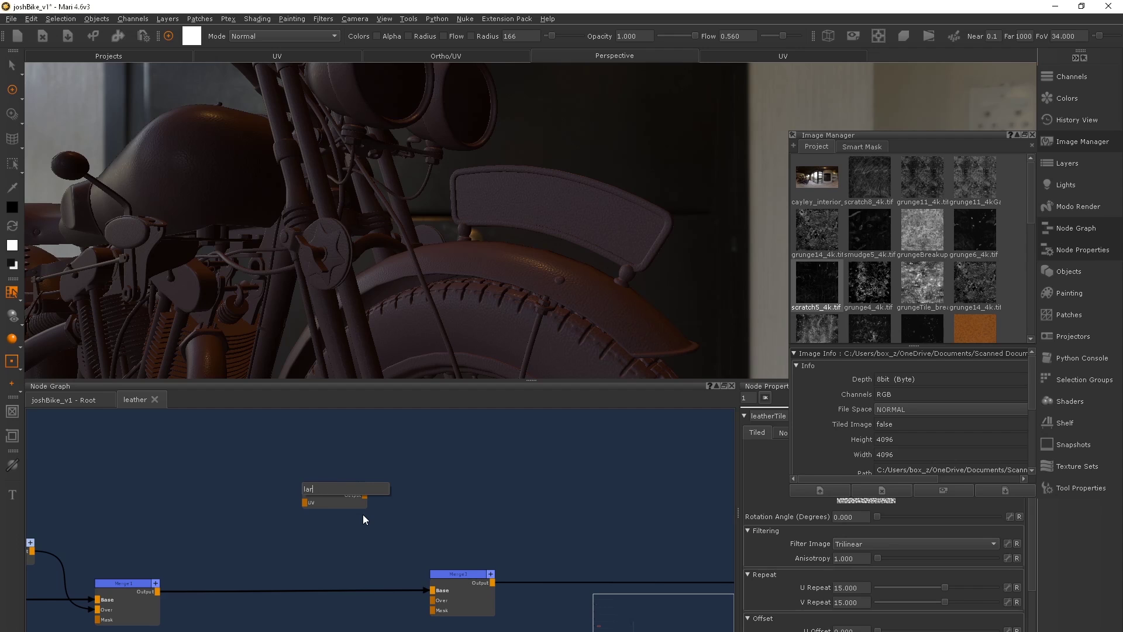
text(geScratches)
key(Return)
Feed largeScratches into the Over input of Merge3 on the roughness chain and choose the merge's blend mode
drag(367, 499, 433, 600)
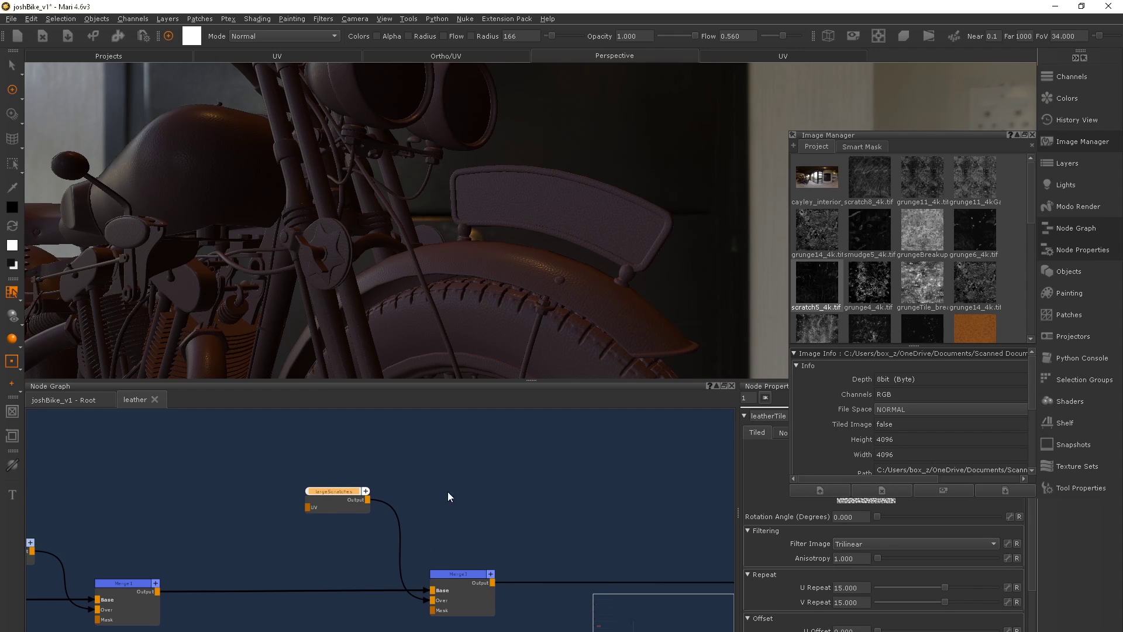
click(1083, 141)
click(456, 591)
click(825, 447)
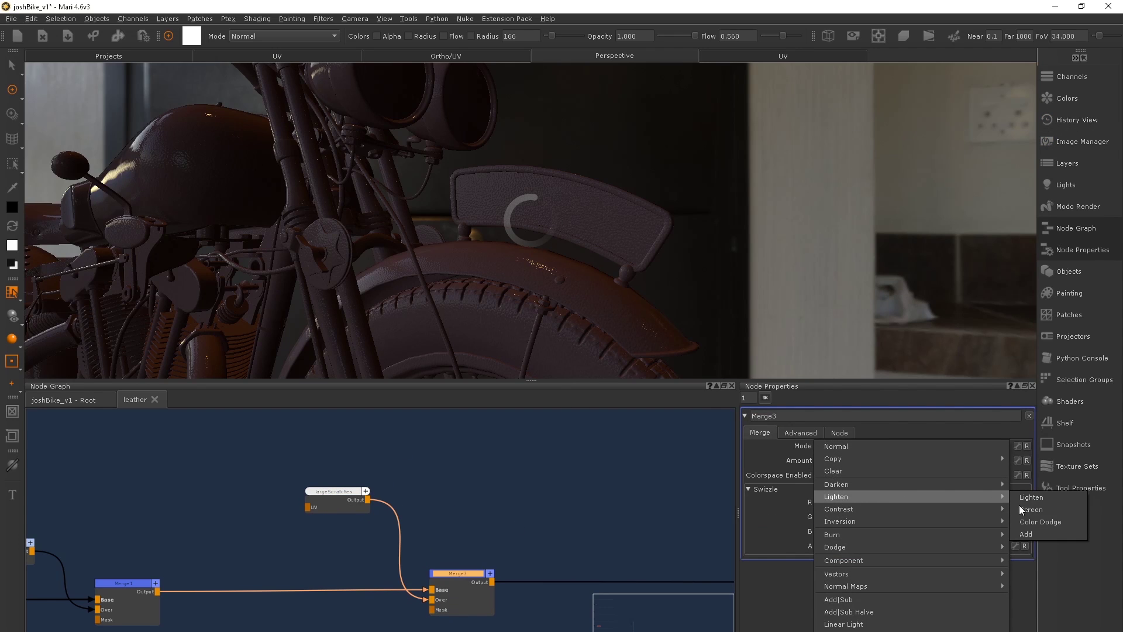
click(863, 507)
Try a largeScratches rotation of about 68.5 degrees and a U Repeat of 5, inspecting the scratches across the bike
click(322, 495)
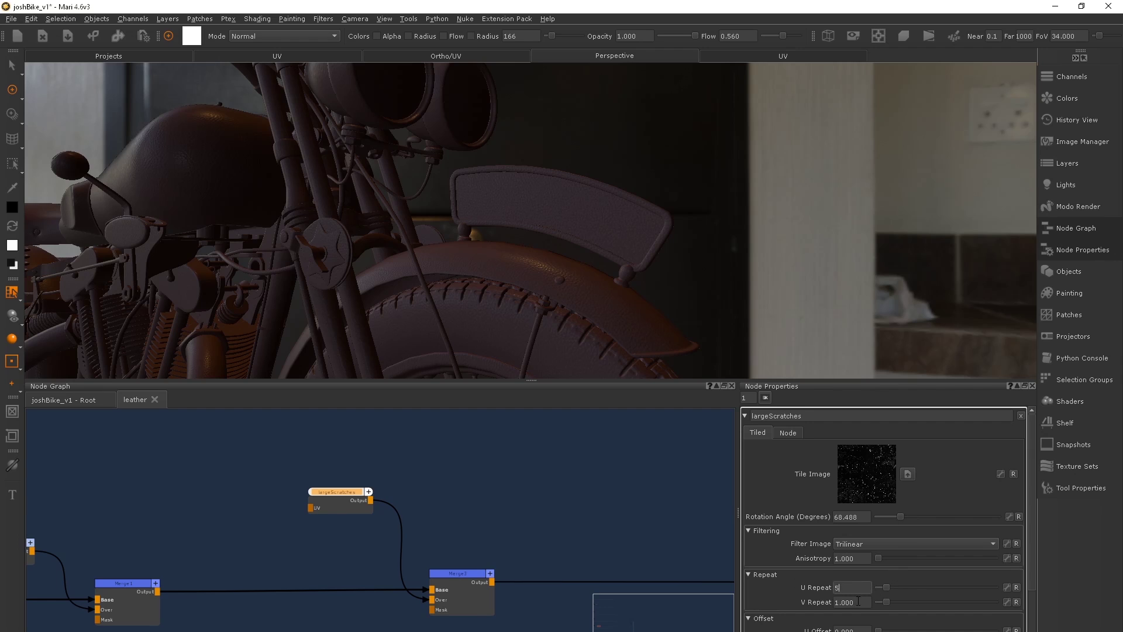
alt+drag(249, 232, 503, 234)
click(459, 577)
alt+drag(585, 246, 451, 251)
Route the largeScratches output through dots down to the section containing Merge2
key(space)
scroll(558, 327, up, 5)
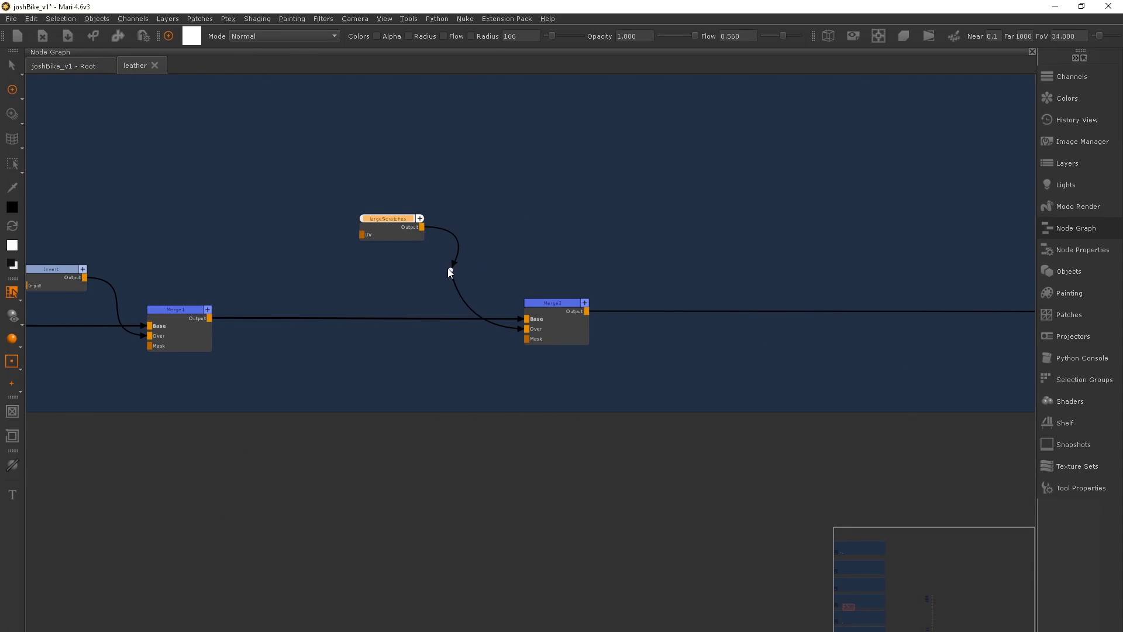
middle_drag(452, 375, 467, 338)
scroll(597, 302, down, 2)
middle_drag(597, 302, 544, 151)
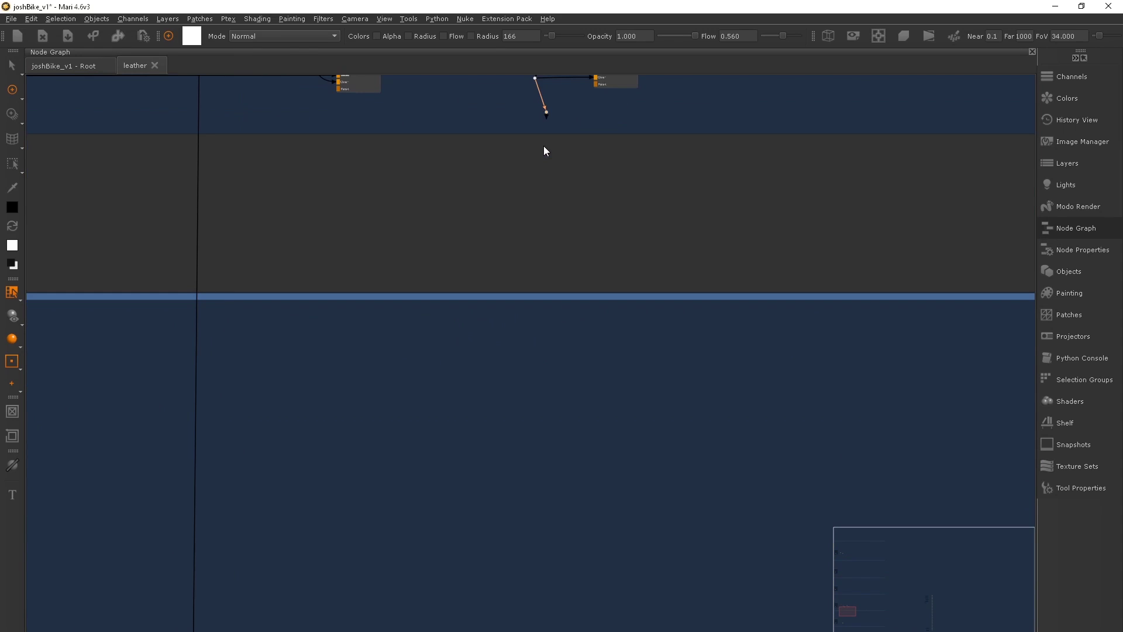
drag(502, 575, 497, 550)
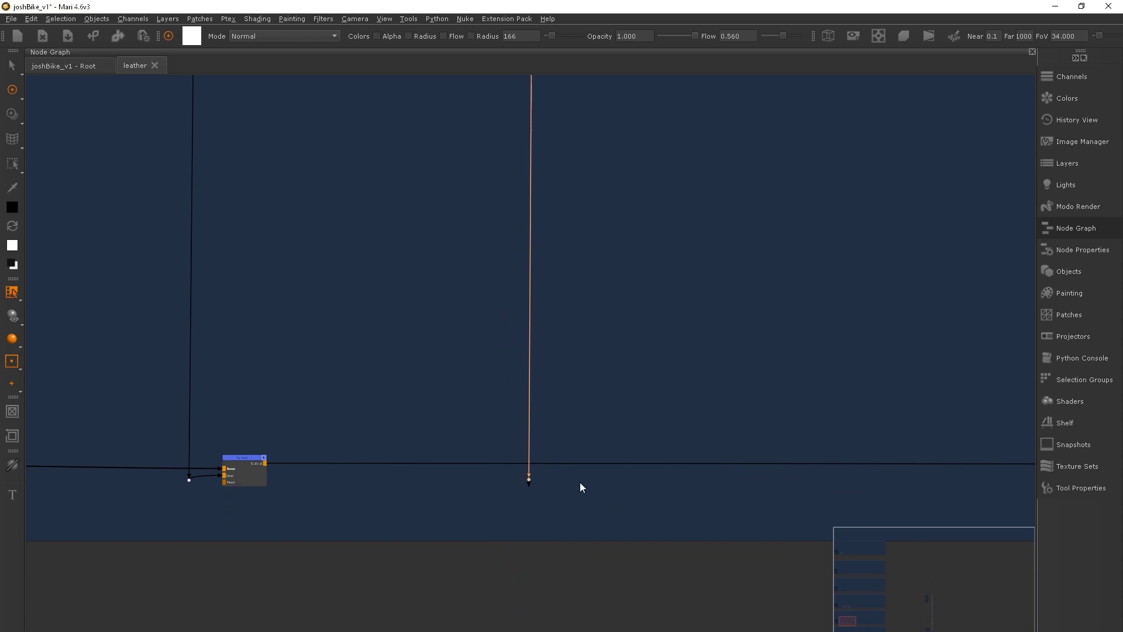
Add an Invert node beside the lower routing dot and feed the routed scratches into it
scroll(629, 406, up, 2)
key(Tab)
text(invert)
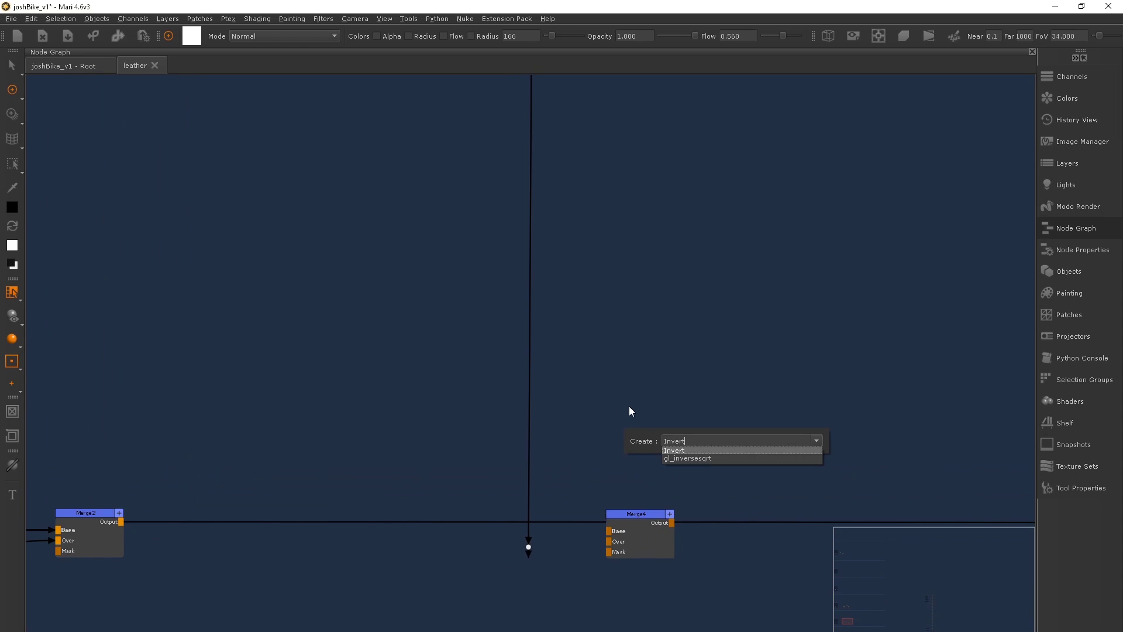
key(Return)
drag(524, 546, 552, 443)
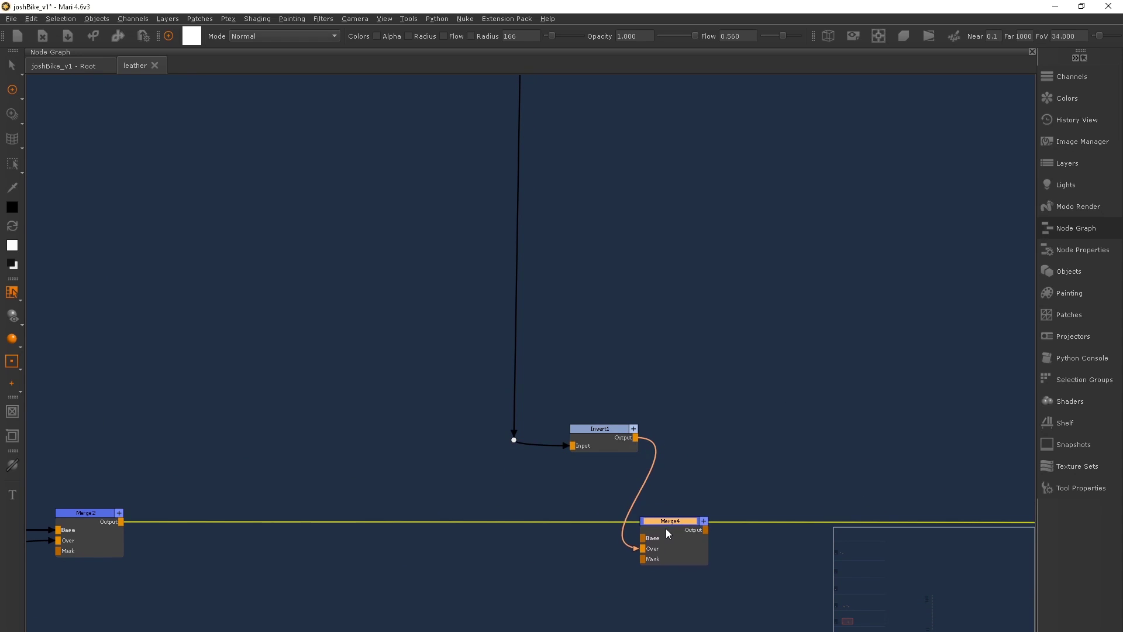
Insert Merge4 on the chain after Merge2, blending the inverted scratches in Multiply mode at Amount 1.000
double_click(678, 509)
click(152, 442)
click(141, 495)
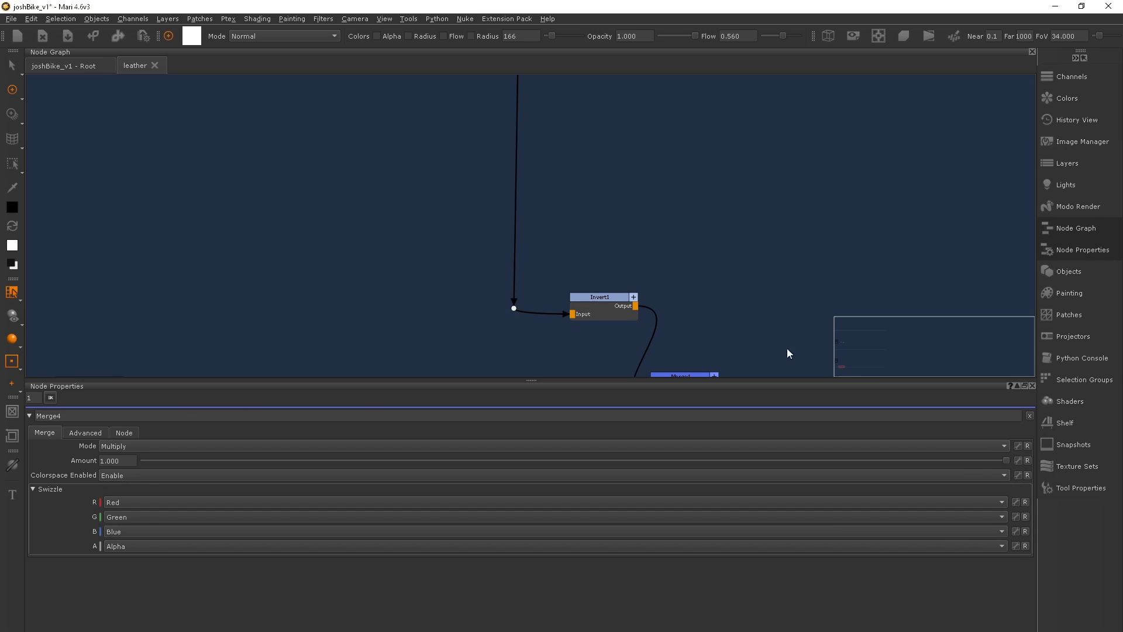
key(space)
drag(859, 460, 1006, 461)
alt+drag(760, 292, 665, 313)
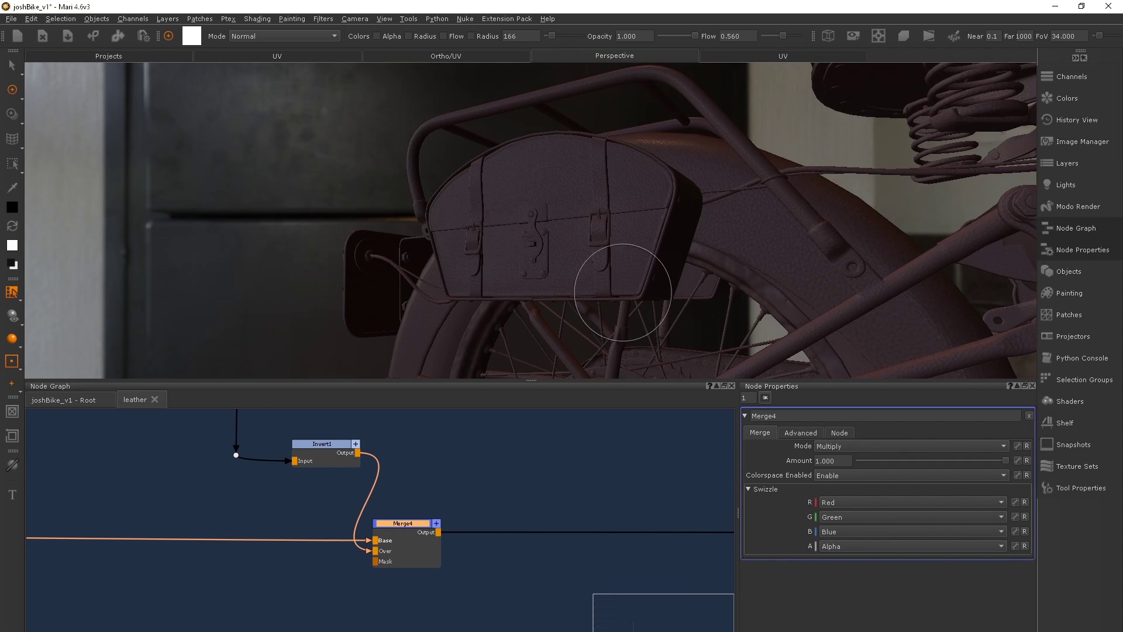
scroll(136, 464, down, 3)
alt+drag(175, 176, 602, 251)
Set the largeScratches Rotation Angle to about 47.4 degrees and inspect the result on the saddlebag
middle_drag(228, 578, 410, 544)
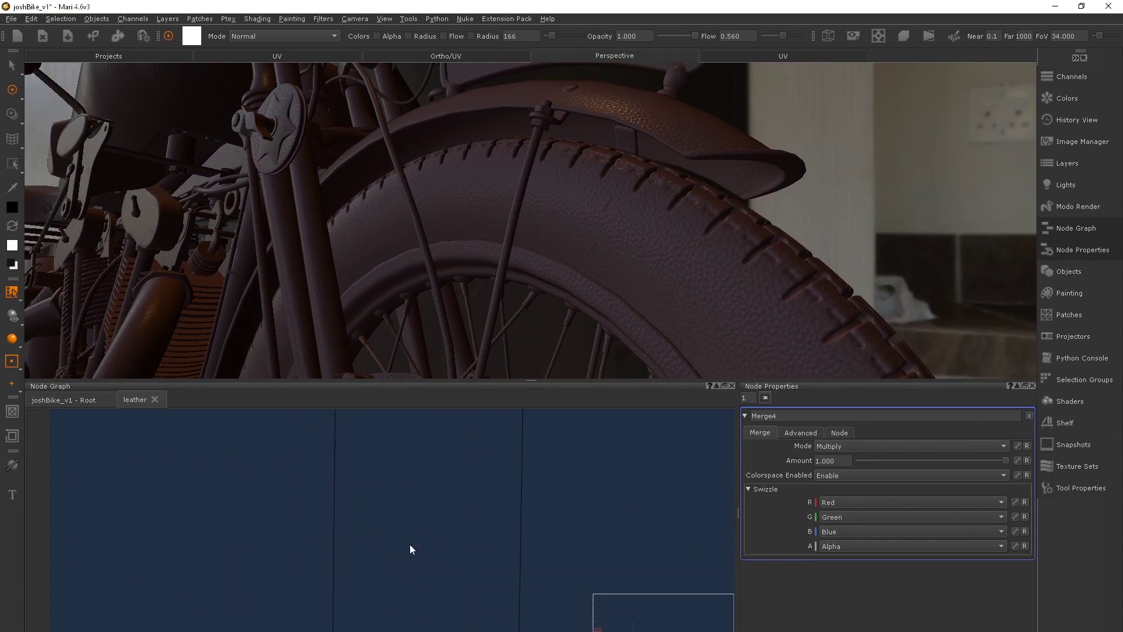
click(377, 536)
middle_drag(465, 413, 434, 441)
click(437, 498)
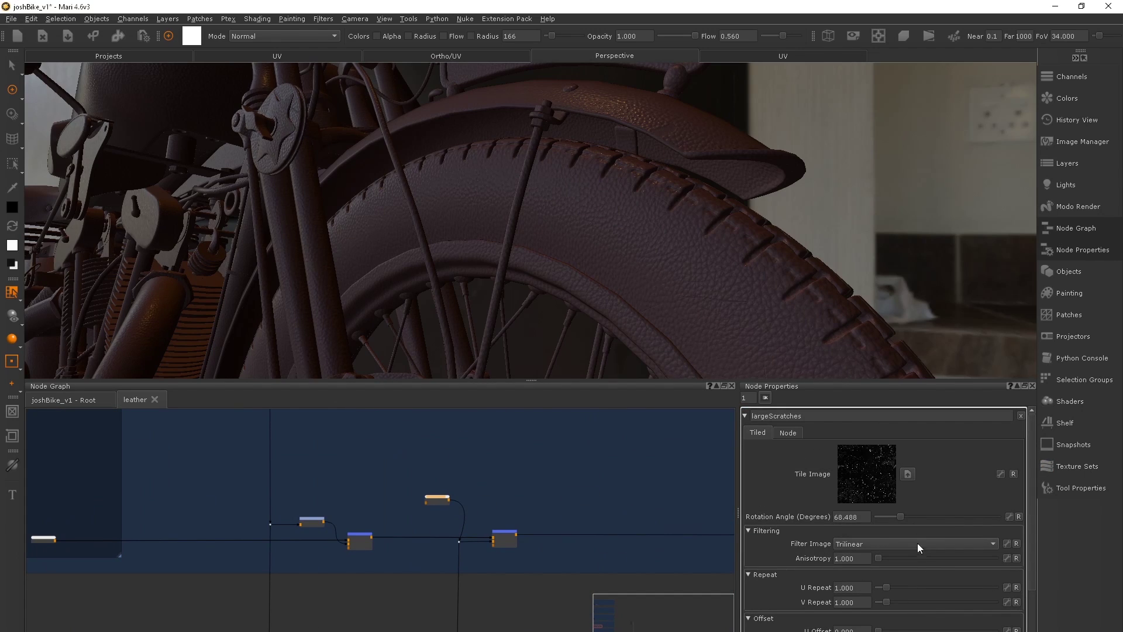
drag(891, 515, 894, 514)
alt+drag(725, 213, 584, 293)
scroll(432, 544, up, 5)
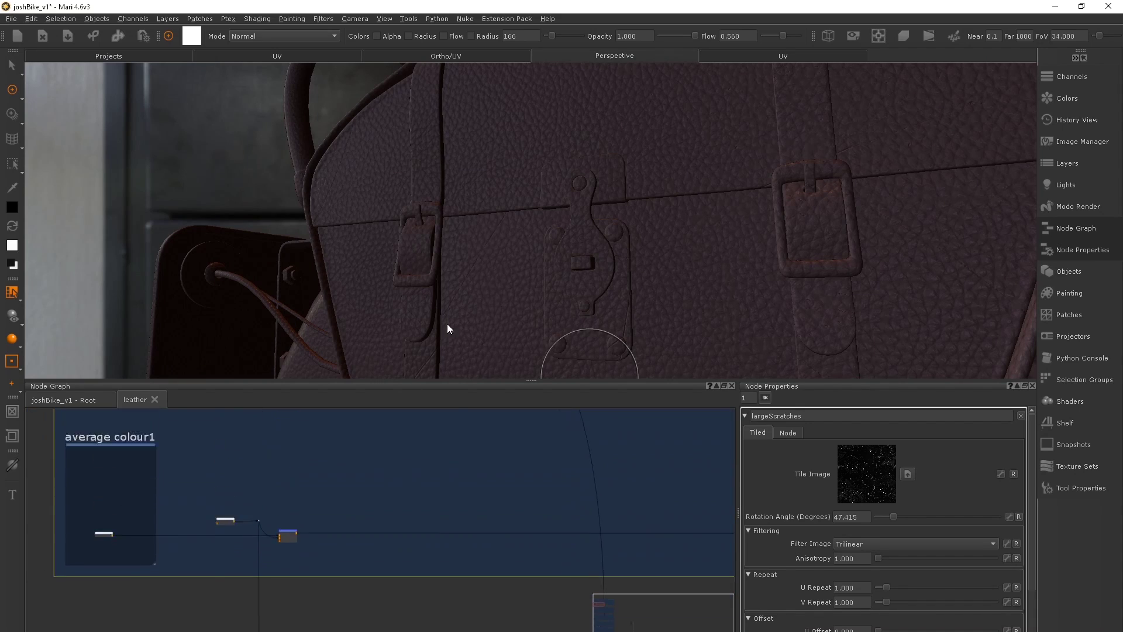
Position largeScratches in the colour section and merge it over the leather colour through a routing dot, using Screen mode
scroll(546, 491, up, 5)
scroll(470, 463, up, 1)
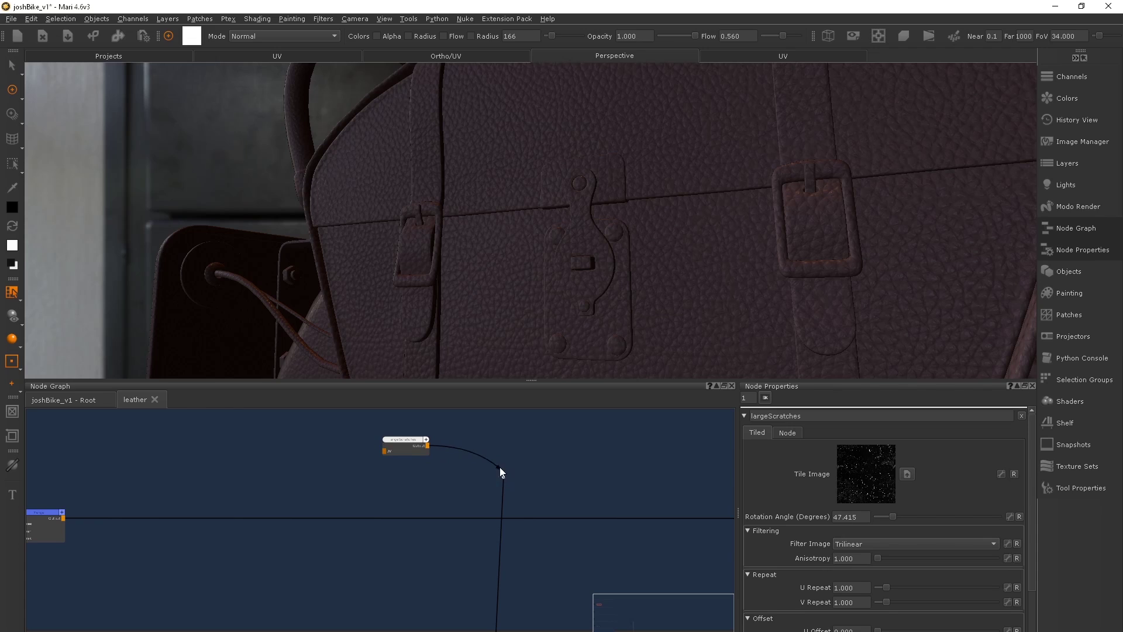
key(ctrl+v)
drag(592, 512, 512, 480)
click(590, 515)
click(1000, 446)
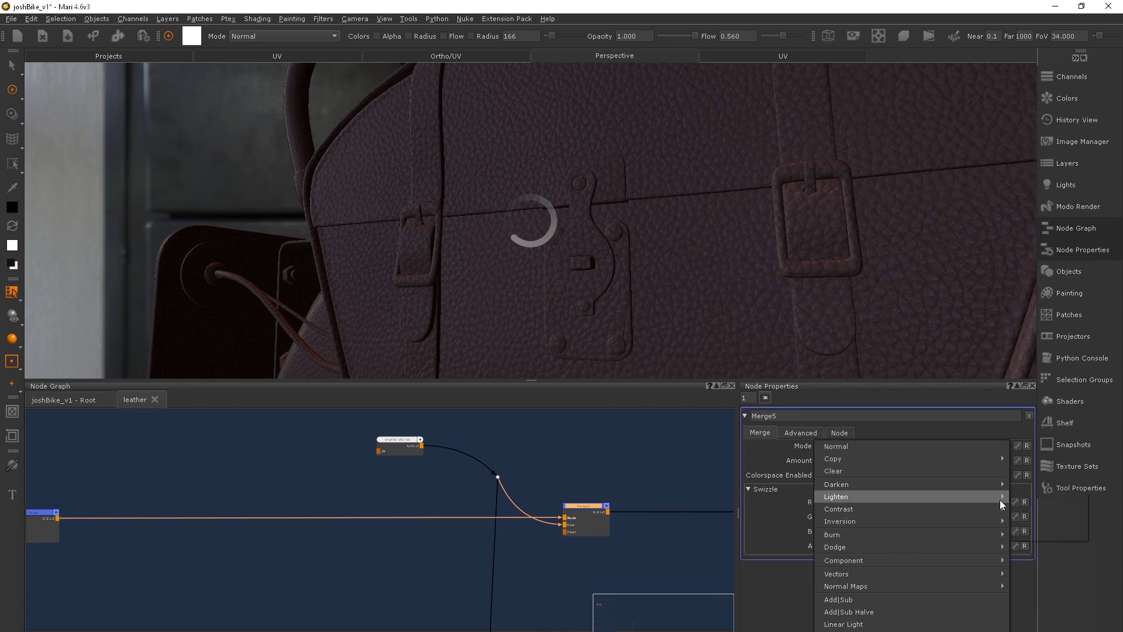
click(995, 497)
Lower the Merge5 Amount to about 0.104 and set largeScratches' U and V Repeat to 2
drag(1002, 460, 873, 458)
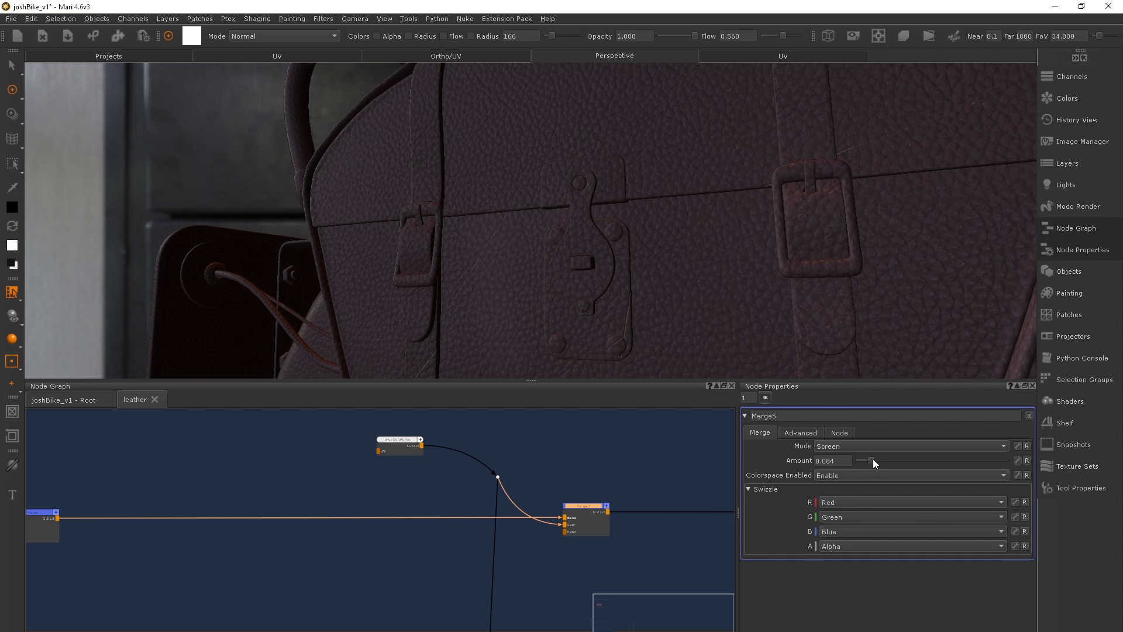
scroll(549, 238, down, 5)
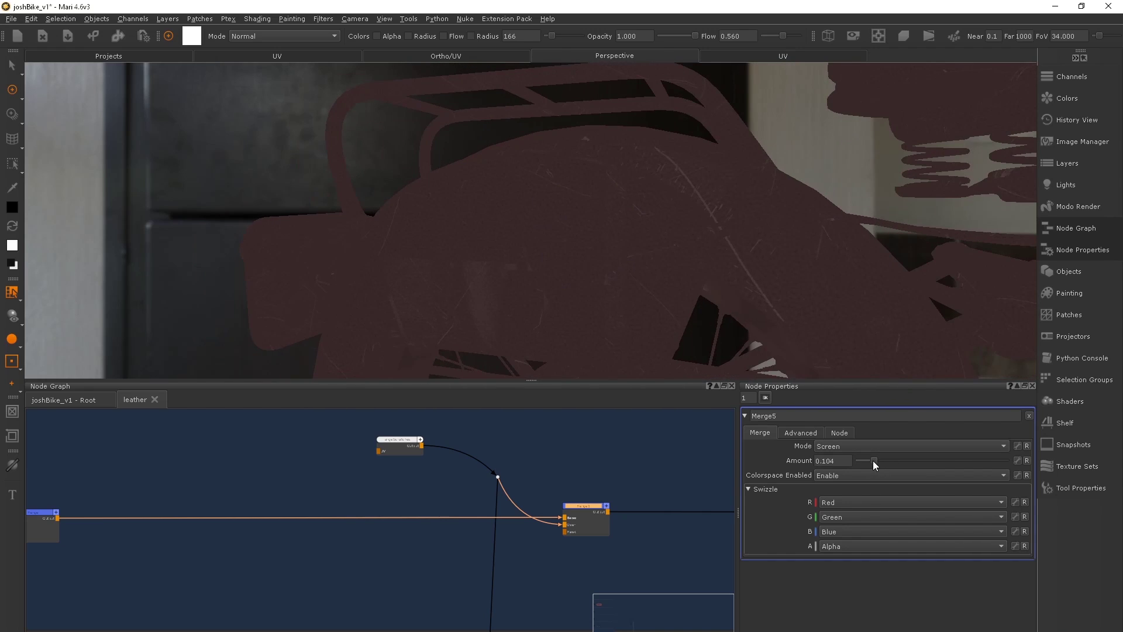
click(403, 440)
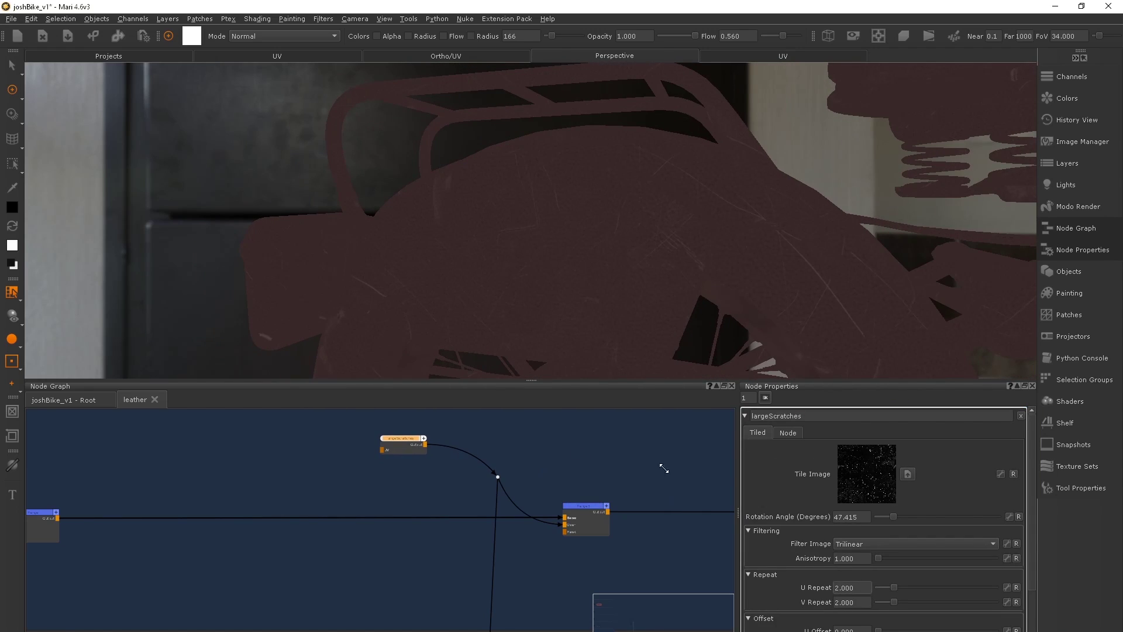
scroll(664, 468, down, 2)
scroll(596, 191, down, 5)
scroll(587, 233, up, 5)
Add a Cloud (extended) node beside the leather colour chain and enable its UV Space projection
middle_drag(561, 509, 476, 497)
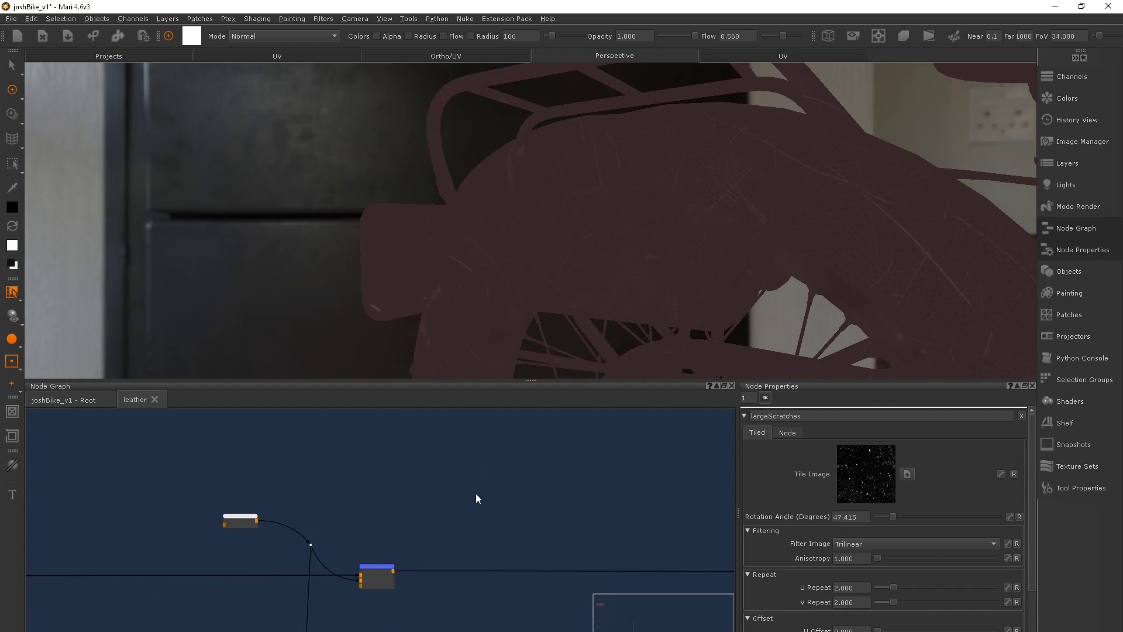
key(Tab)
text(cloud)
key(Return)
click(870, 432)
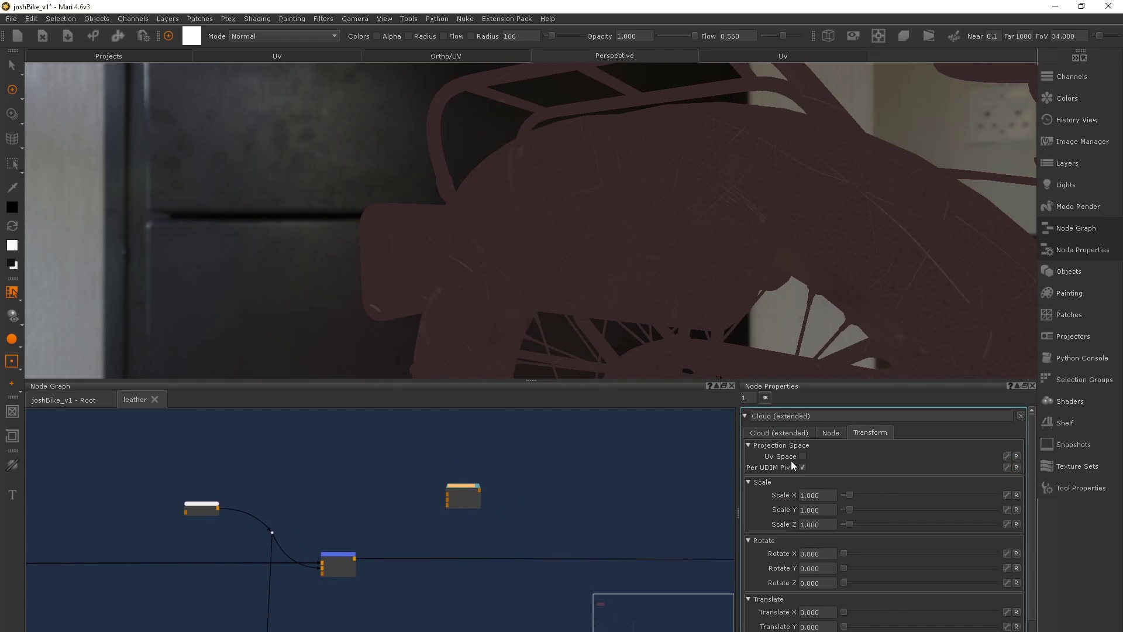
Insert a new Merge node after Merge5 on the colour chain and connect the Cloud output to it
key(m)
drag(401, 559, 521, 553)
drag(479, 490, 504, 556)
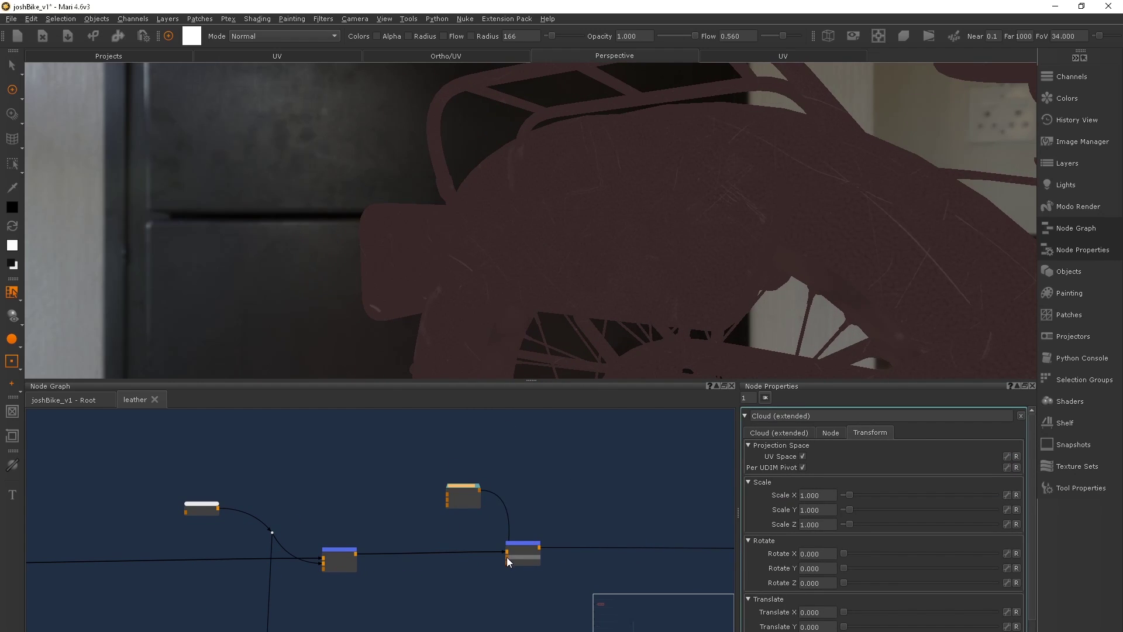
Set Merge6 to Overlay mode, and give the Cloud node a Size of about 0.234 and a Roughness of 0
click(906, 445)
mouse_move(888, 505)
click(1027, 533)
click(462, 487)
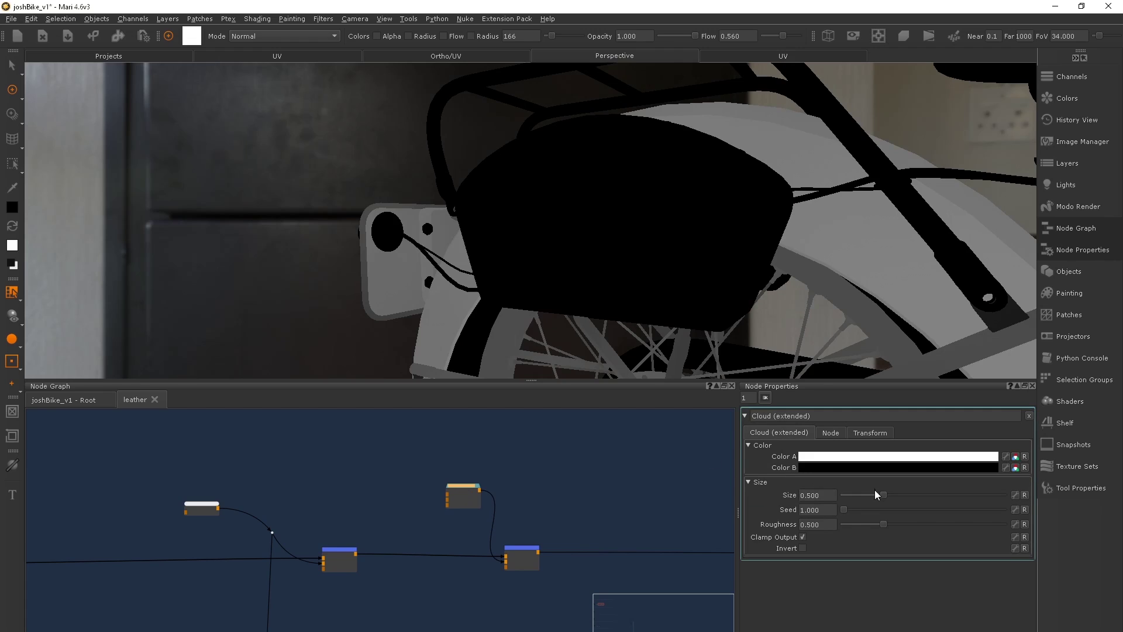
drag(875, 490, 843, 525)
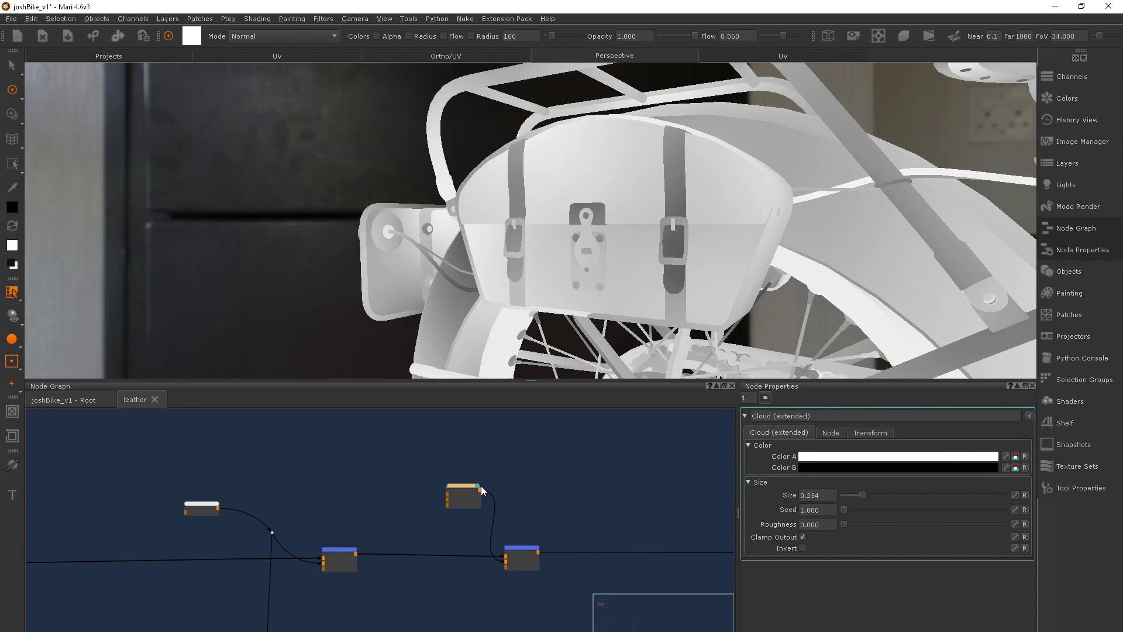
Lower Merge6's Amount to about 0.056
scroll(443, 546, up, 1)
click(443, 546)
drag(864, 461, 836, 461)
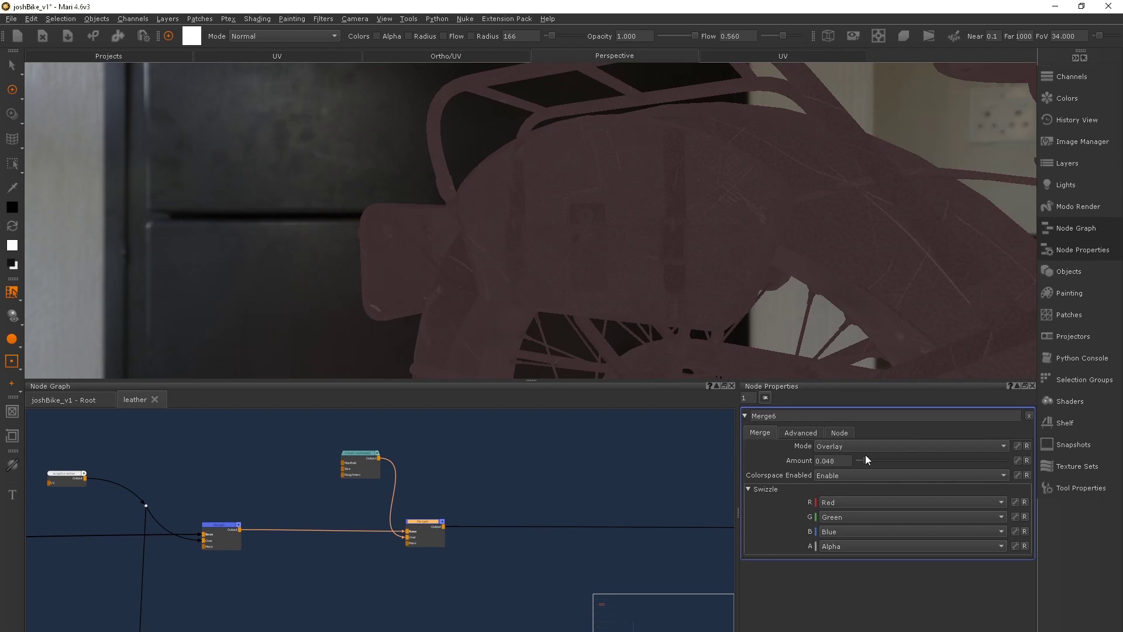
scroll(670, 258, up, 3)
click(865, 463)
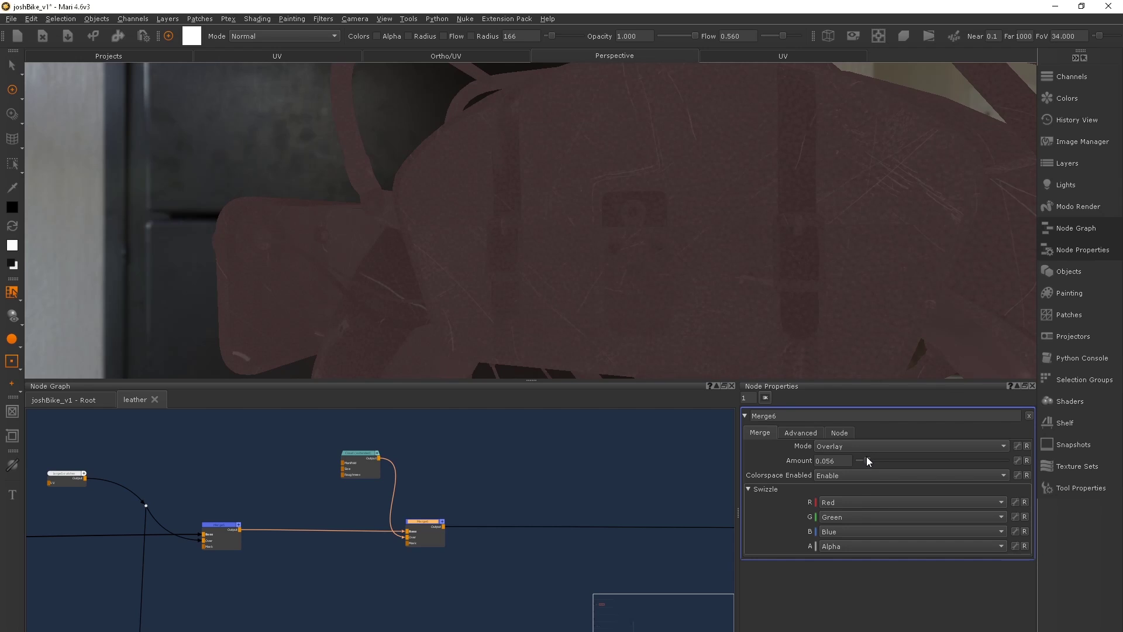
Duplicate Merge6 into the end of the specRoughness chain and route the Cloud output to its Over input through a dot
scroll(446, 508, down, 2)
key(ctrl+c)
key(ctrl+v)
drag(451, 534, 439, 483)
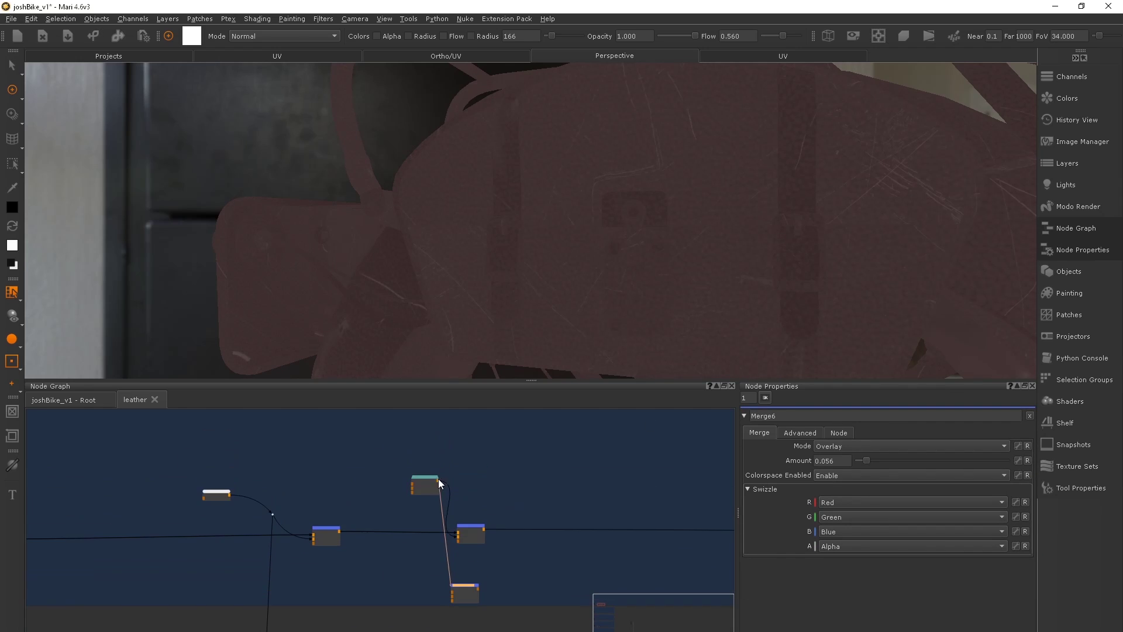
middle_drag(438, 478, 400, 493)
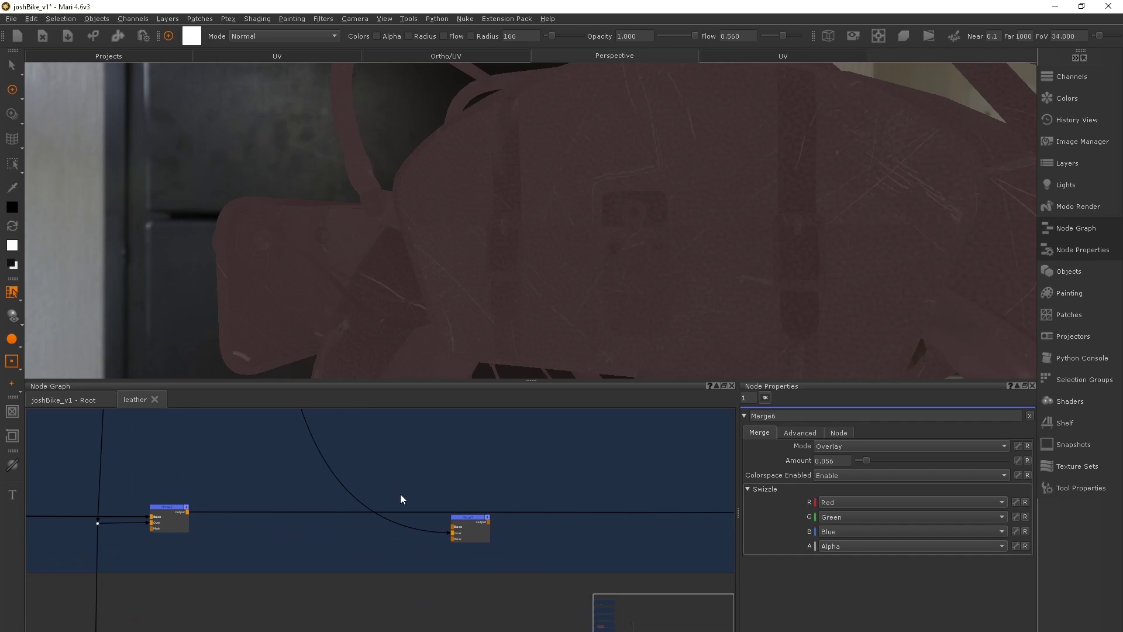
scroll(398, 483, up, 1)
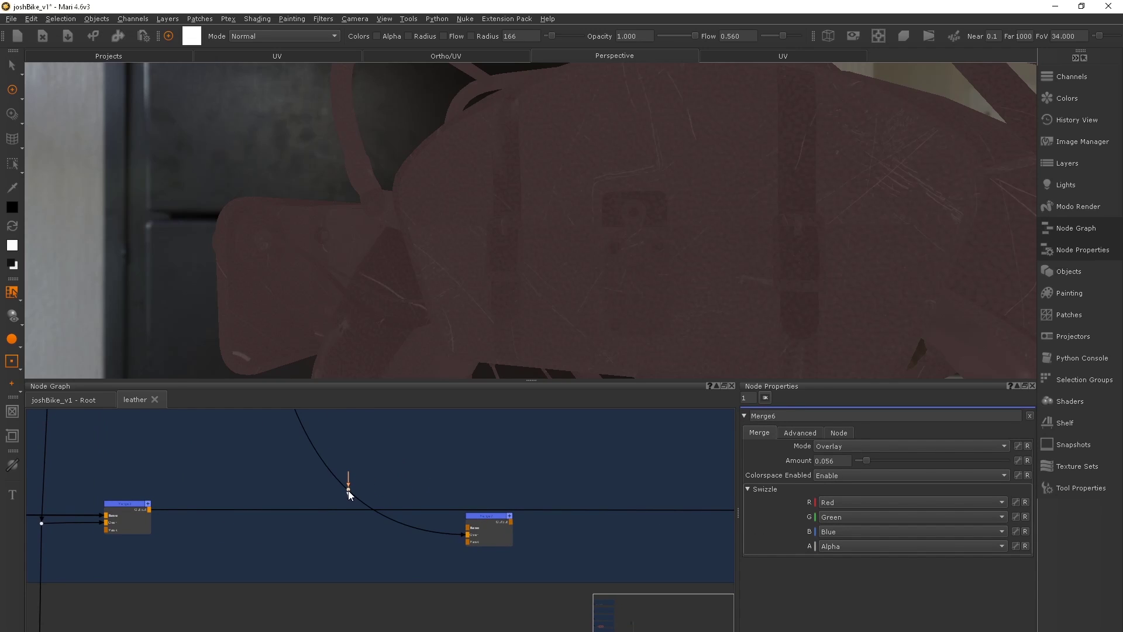
scroll(374, 496, up, 1)
drag(509, 514, 392, 505)
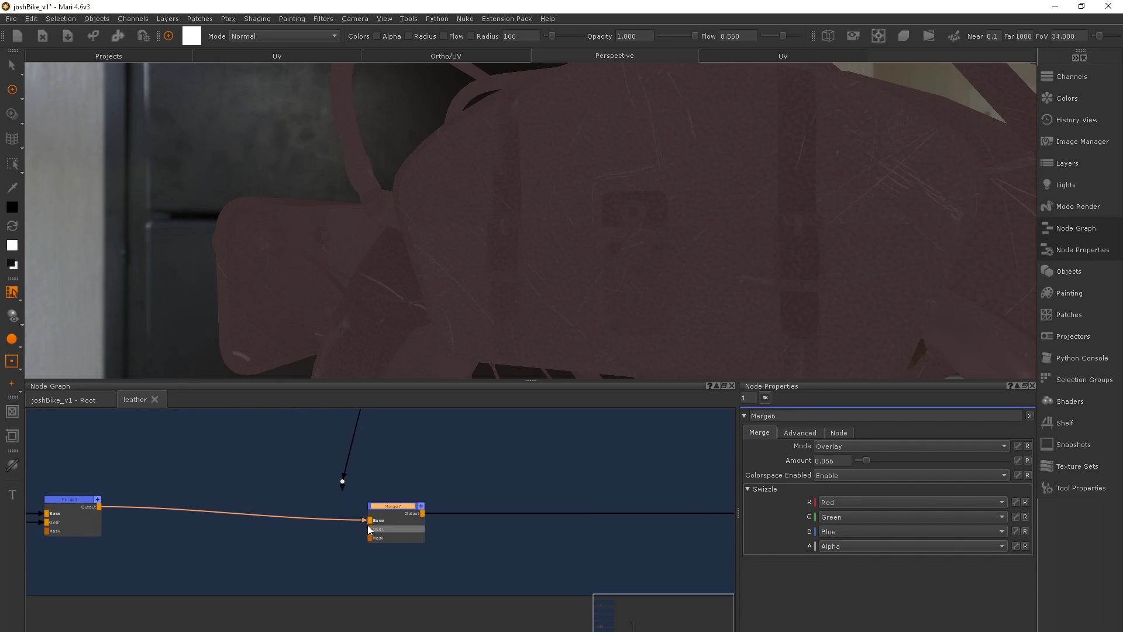
Keep Merge7 in Overlay mode with an Amount of about 0.494, and place a routing dot on the Cloud link beside the colour chain
click(854, 445)
click(997, 506)
alt+drag(644, 241, 585, 257)
drag(1006, 461, 937, 461)
scroll(508, 221, down, 3)
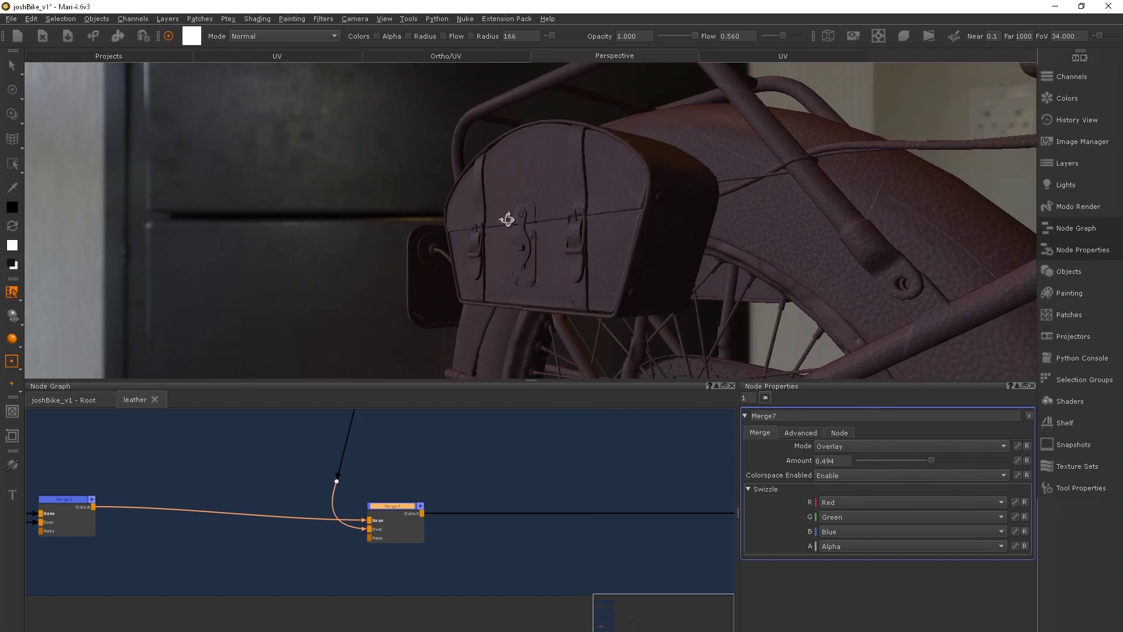
alt+drag(508, 220, 515, 228)
scroll(627, 527, down, 5)
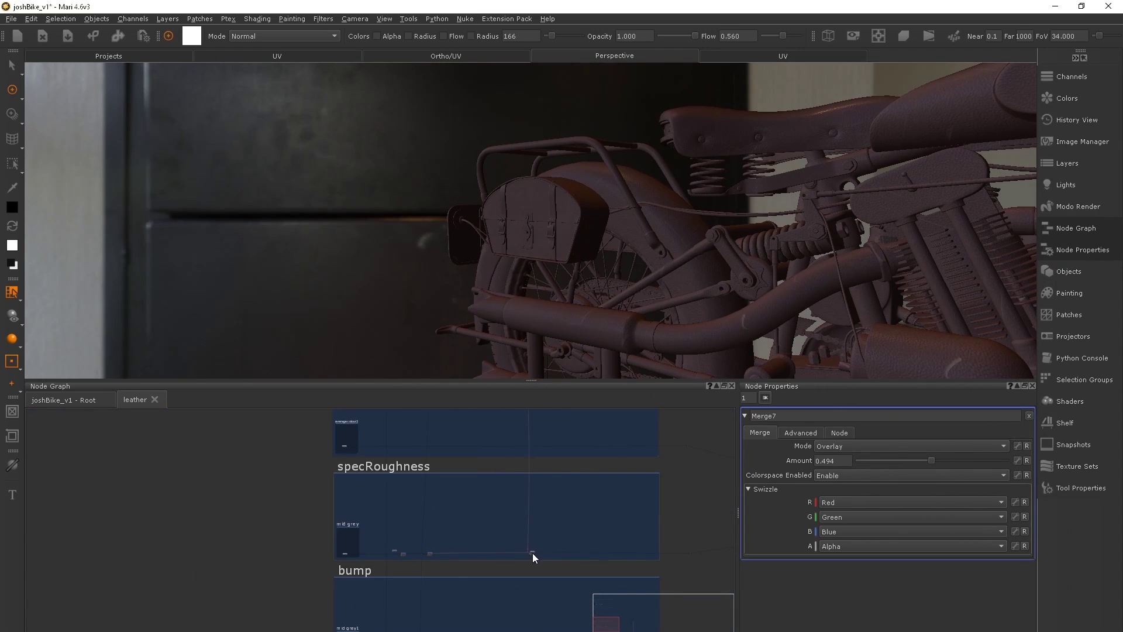
scroll(532, 553, up, 6)
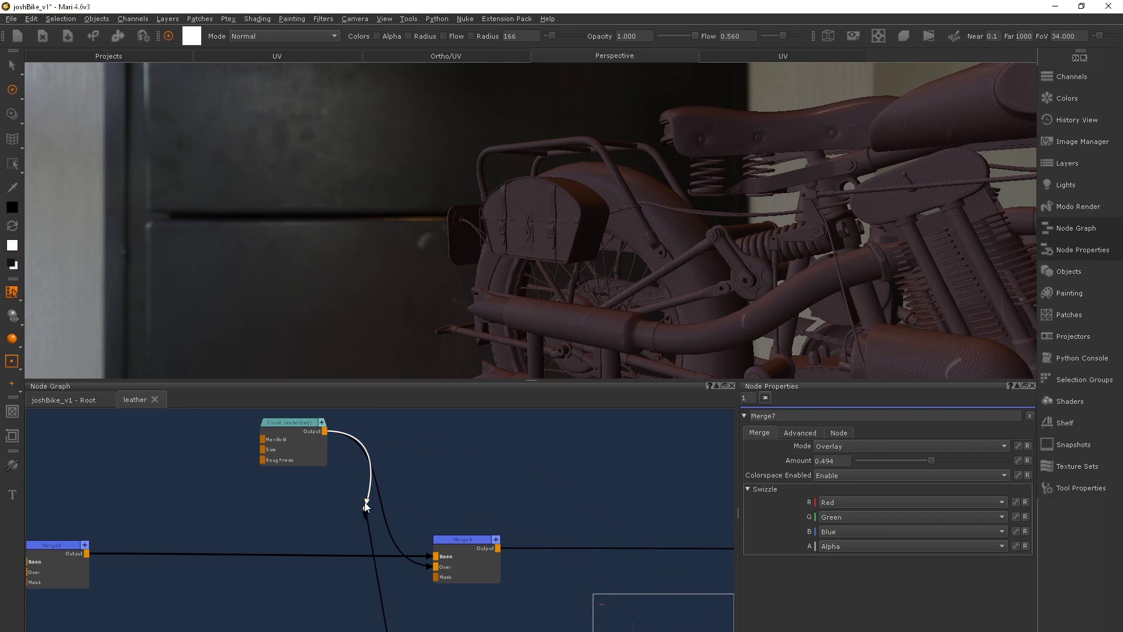
Copy the curvature node and its connected edgeWearSimple gizmo from the project's node graph into the leather group's colour section
key(space)
middle_drag(471, 511, 469, 401)
click(63, 65)
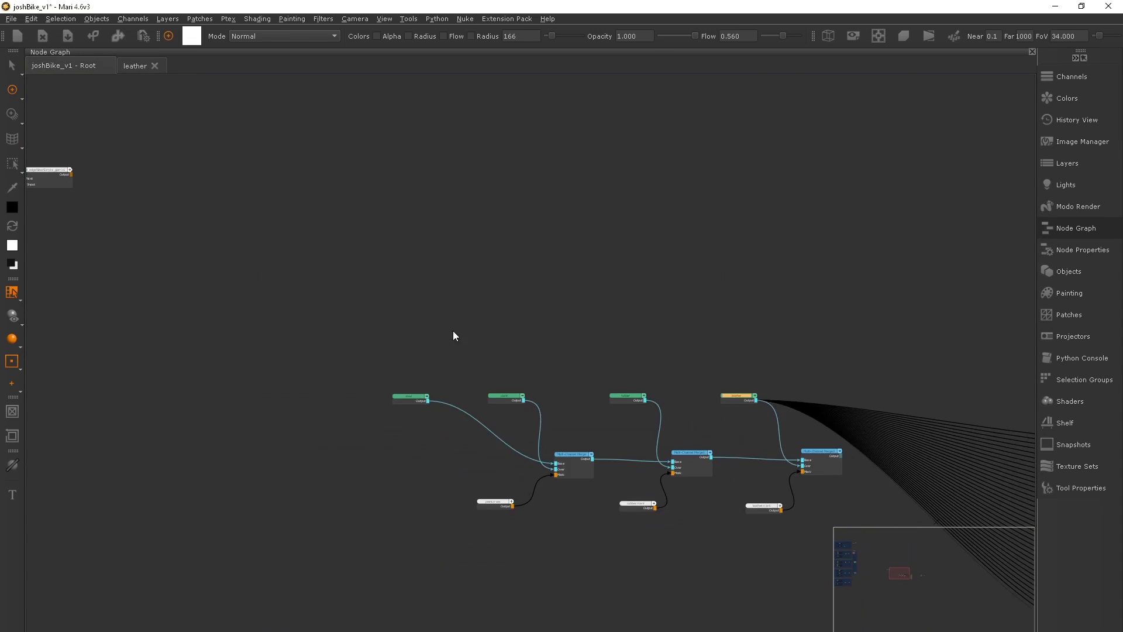
key(ctrl+Tab)
scroll(433, 293, up, 6)
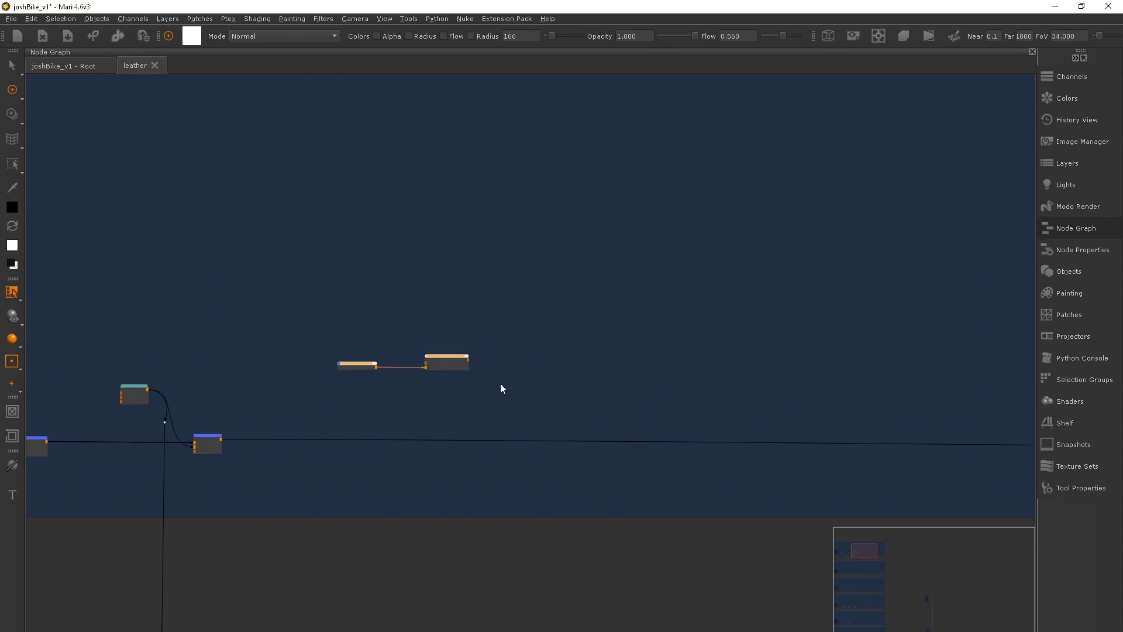
Insert a Merge after Merge6, feed it the edge wear gizmo, and set it to Screen mode with an Amount of about 0.060
key(ctrl+v)
drag(466, 366, 468, 368)
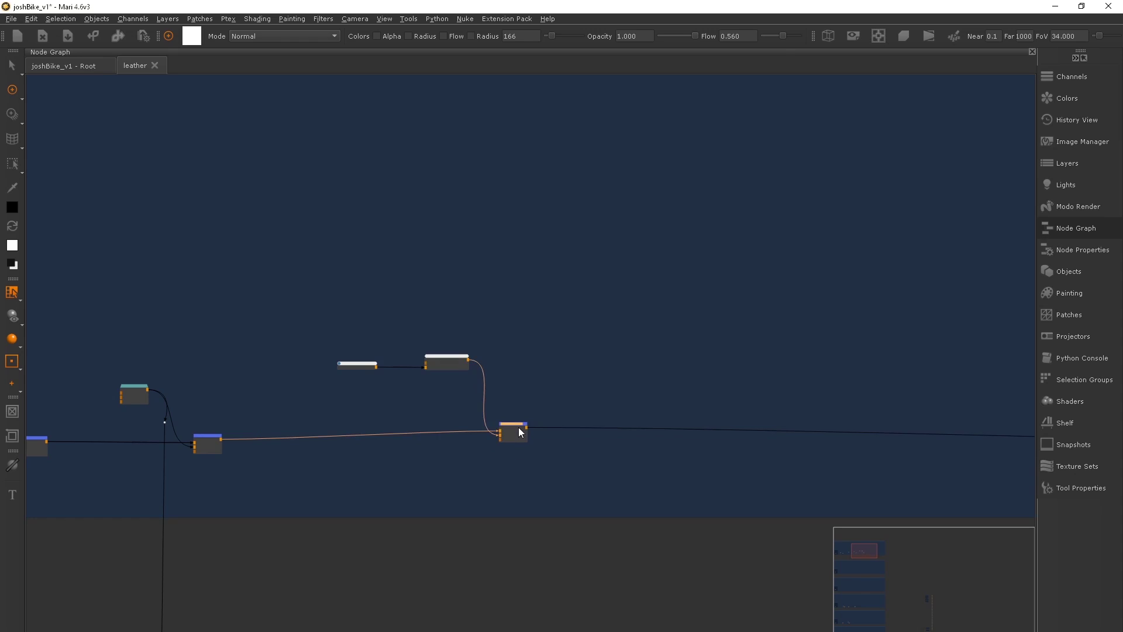
key(space)
click(910, 446)
click(872, 570)
drag(930, 457, 857, 460)
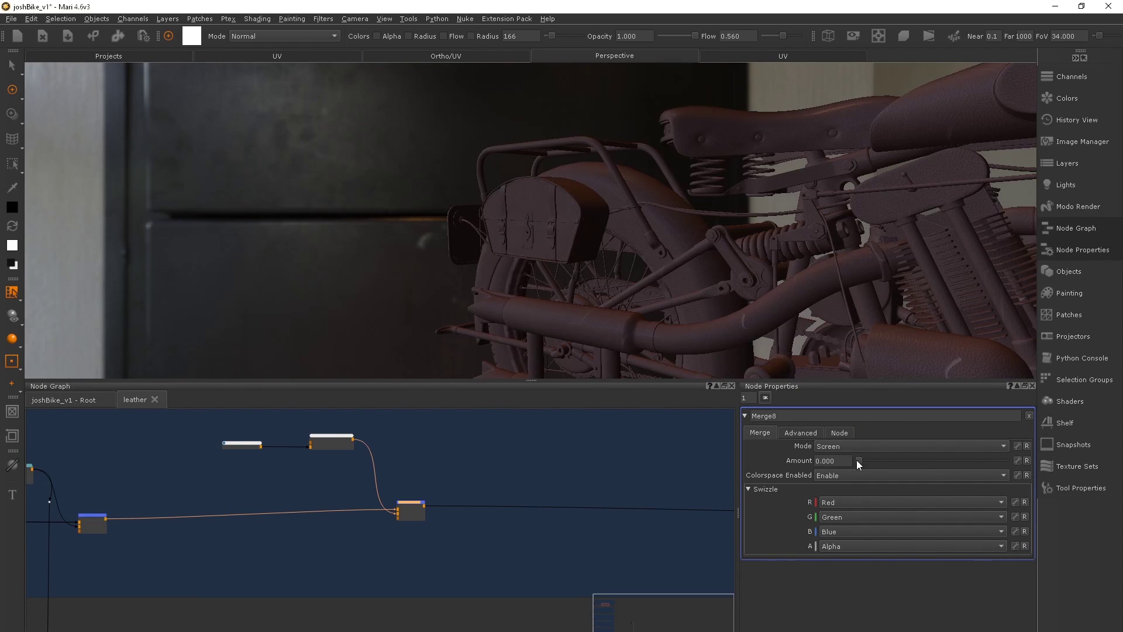
scroll(600, 221, down, 3)
scroll(600, 221, up, 5)
scroll(599, 220, up, 3)
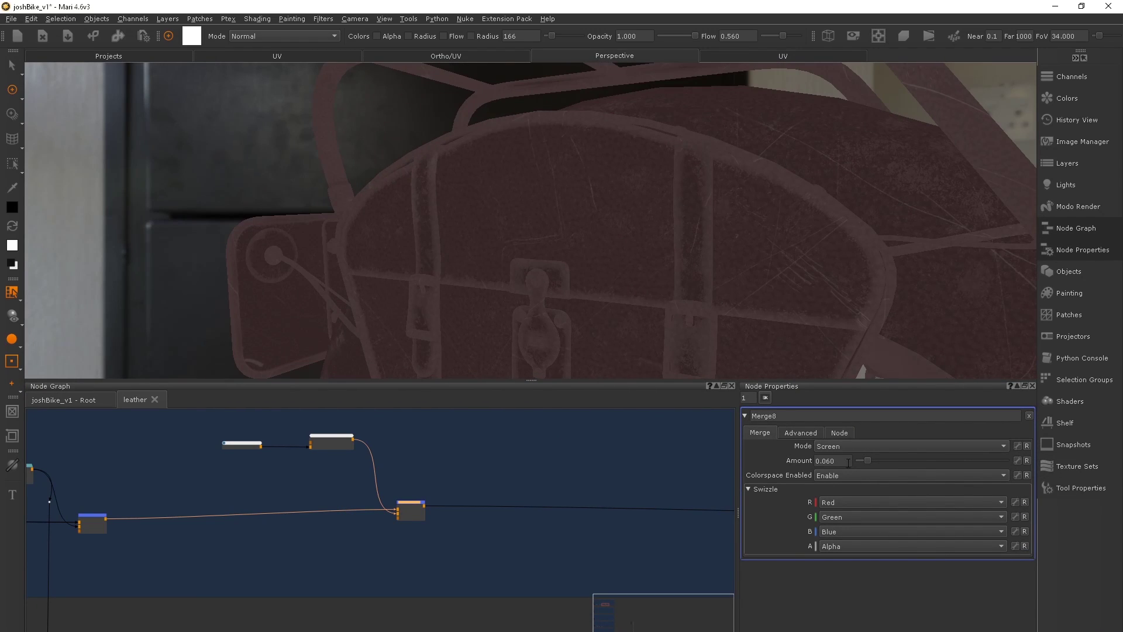
Set the edge wear gizmo's Curve Levels White values to about 0.824 and 0.907, and Curve Final Contrast White to 0.546 and Mid to 0.329
middle_drag(331, 445, 386, 484)
click(386, 480)
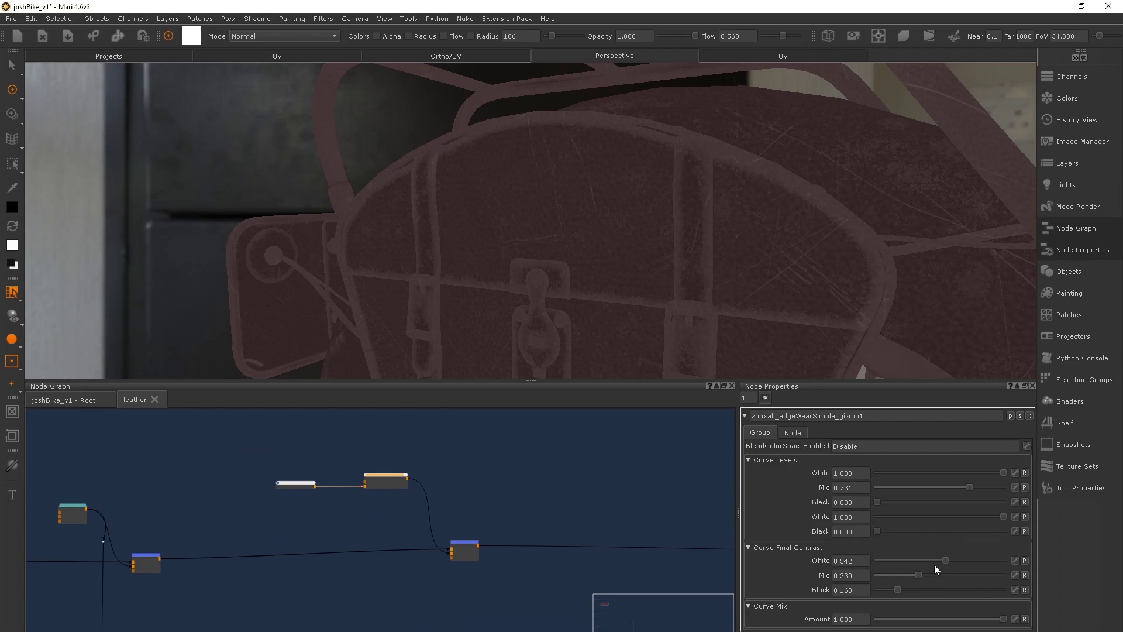
click(964, 487)
drag(990, 472, 971, 486)
drag(928, 560, 946, 560)
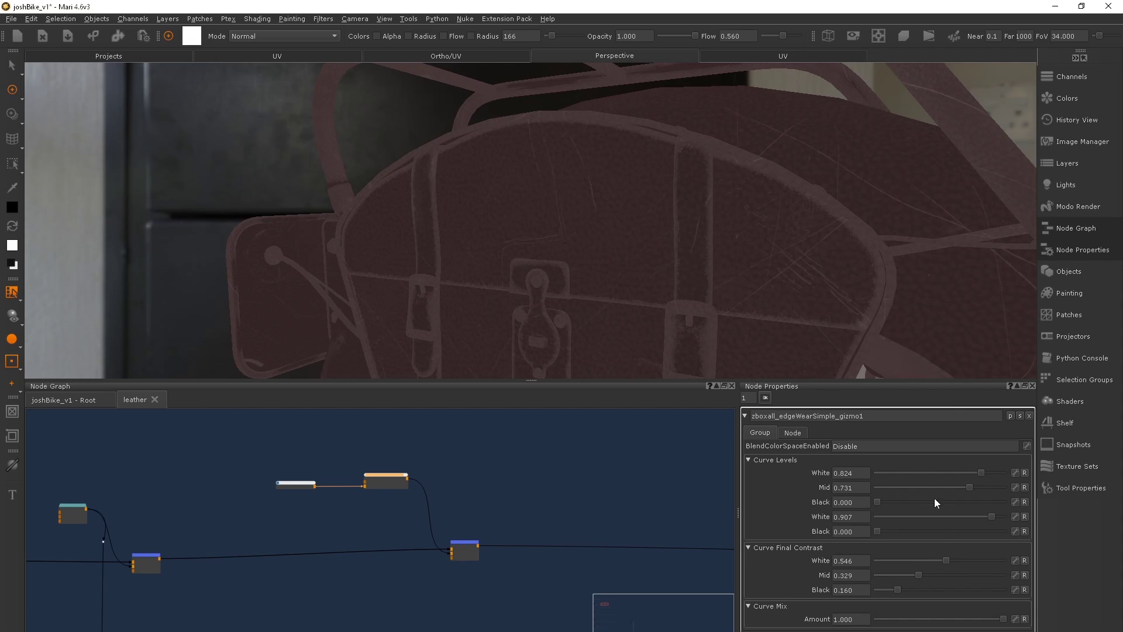
Insert a Merge between the curvature node and the edge wear gizmo, and connect the leather grain to its Over input
scroll(303, 499, down, 3)
scroll(294, 478, up, 2)
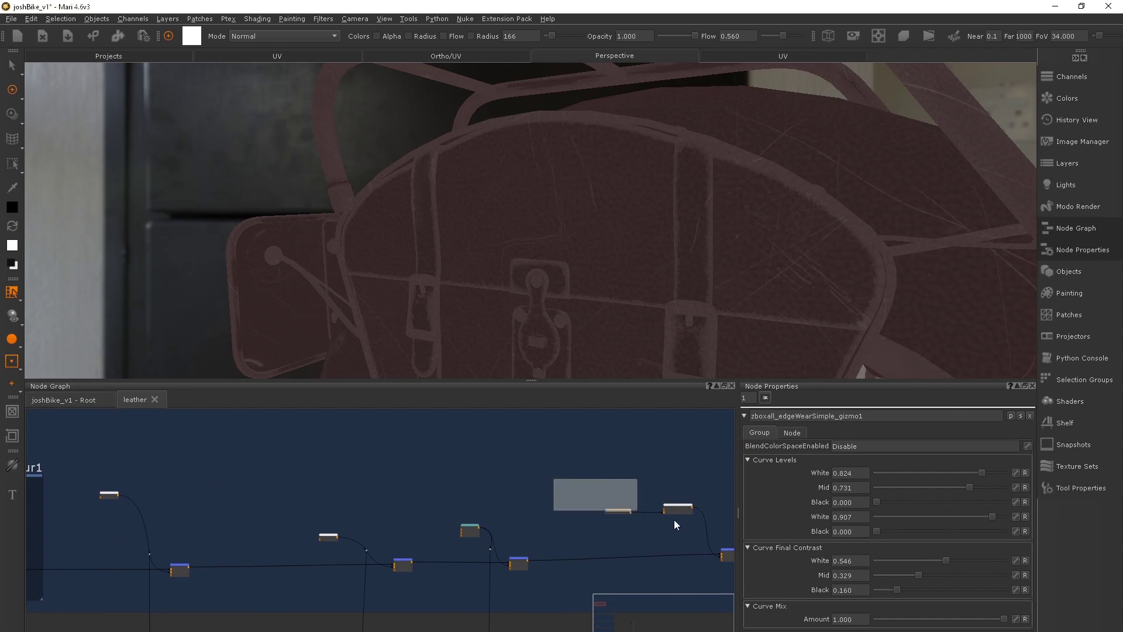
scroll(532, 499, up, 1)
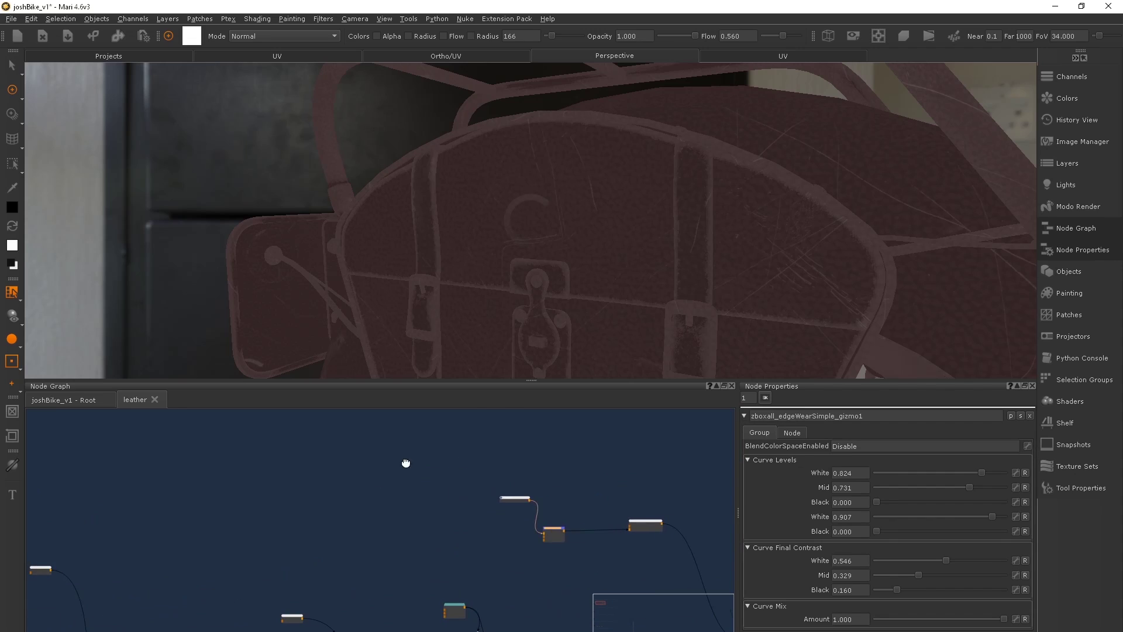
middle_drag(406, 461, 567, 473)
drag(130, 553, 623, 525)
middle_drag(624, 525, 420, 504)
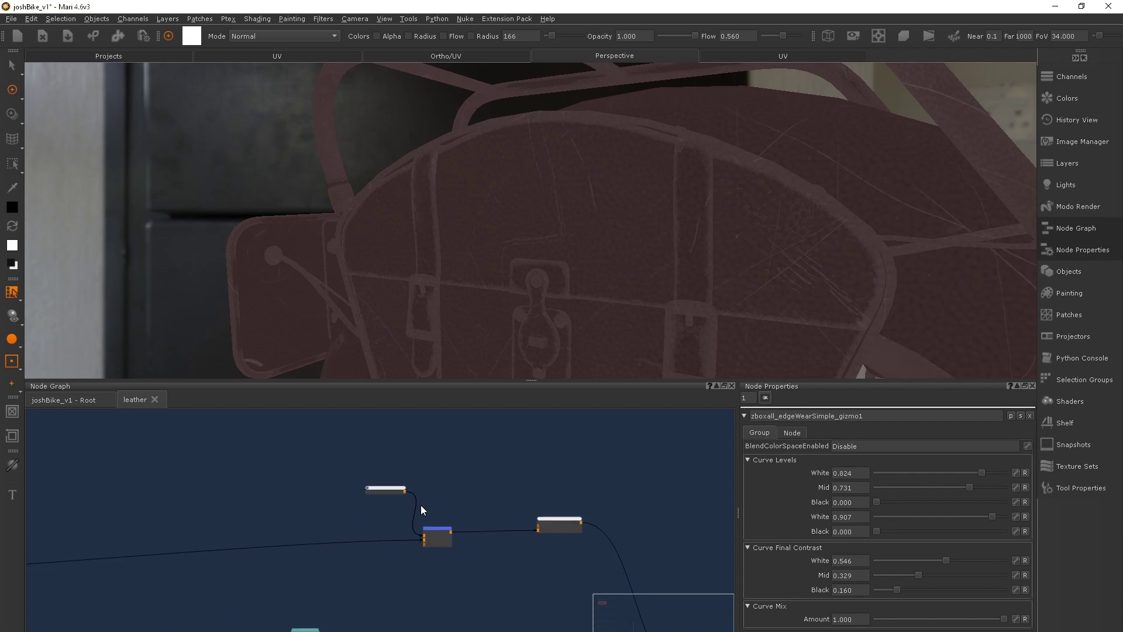
Set Merge9, which blends the grain over the curvature, to Overlay mode
scroll(420, 504, up, 3)
click(486, 529)
click(848, 446)
click(1033, 534)
Add an Invert node on the grain connection feeding Merge9
middle_drag(229, 517, 397, 517)
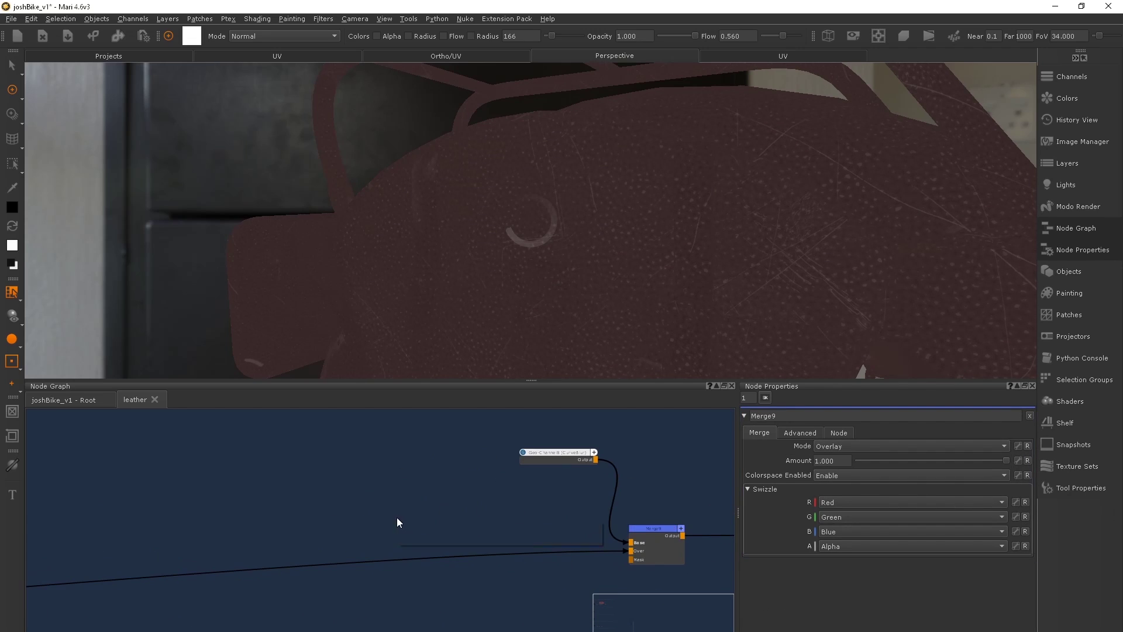
key(Tab)
text(invert)
key(Return)
drag(454, 539, 491, 560)
Set Merge9's Amount to about 0.542 and the edge wear gizmo's Curve Levels White to 0.894 and Mid to 0.769
click(654, 535)
middle_drag(652, 531, 462, 504)
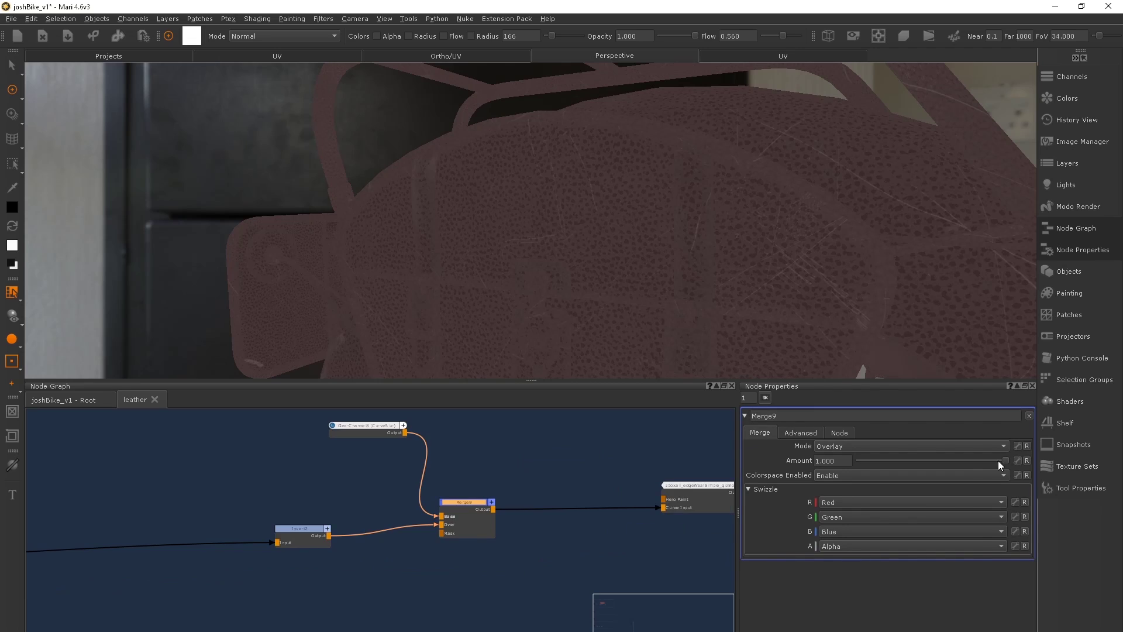
drag(1002, 460, 886, 460)
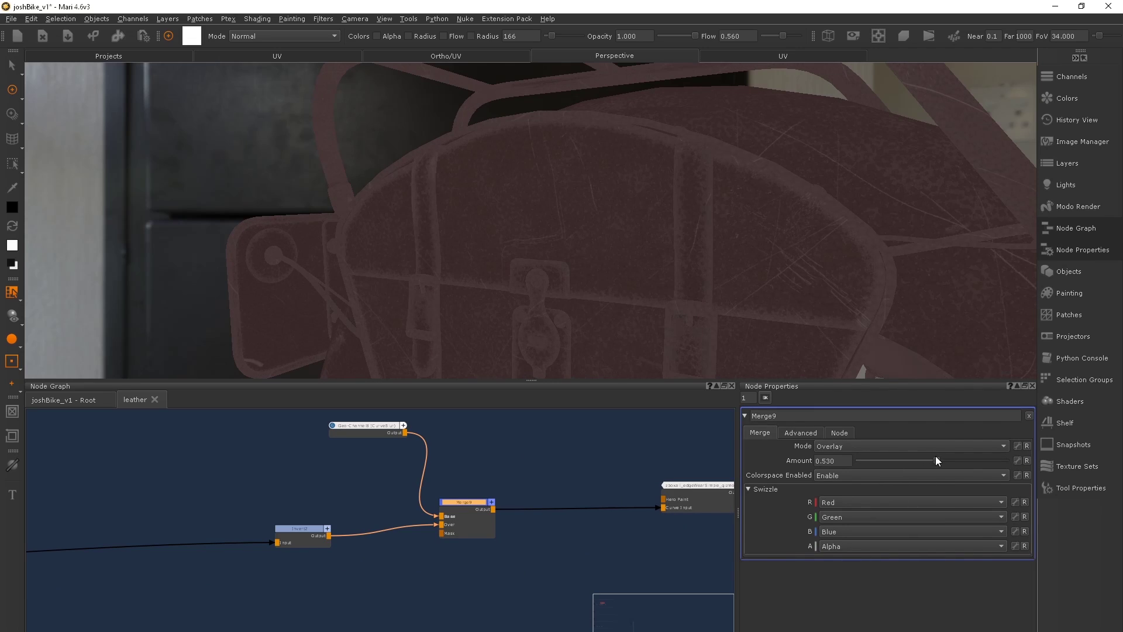
click(701, 488)
middle_drag(701, 488, 582, 489)
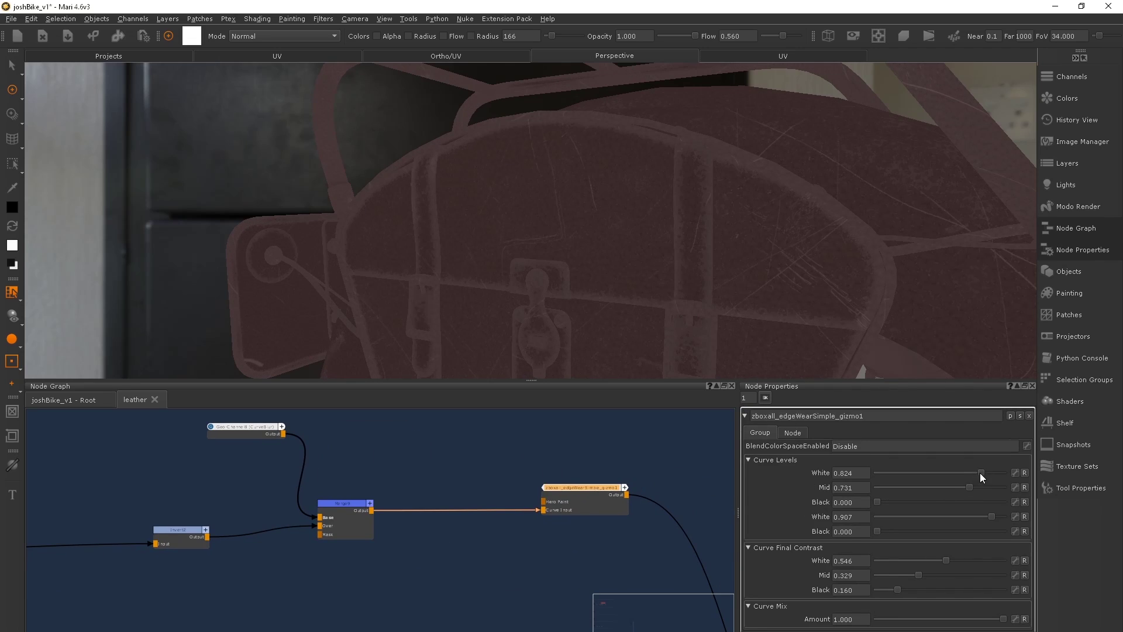
scroll(582, 226, up, 3)
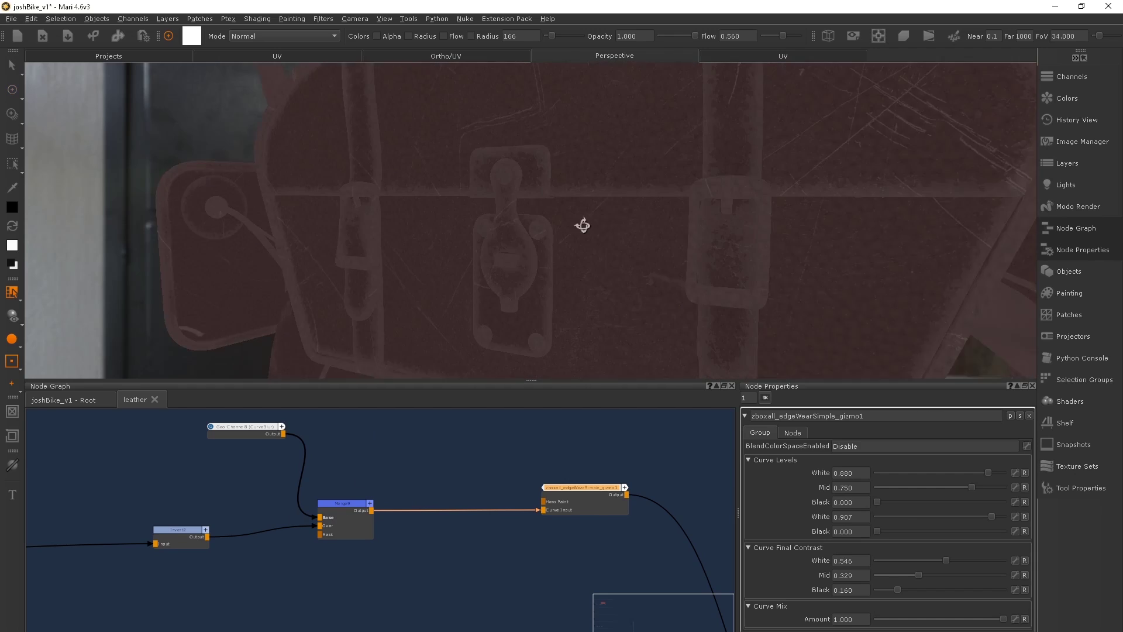
click(341, 504)
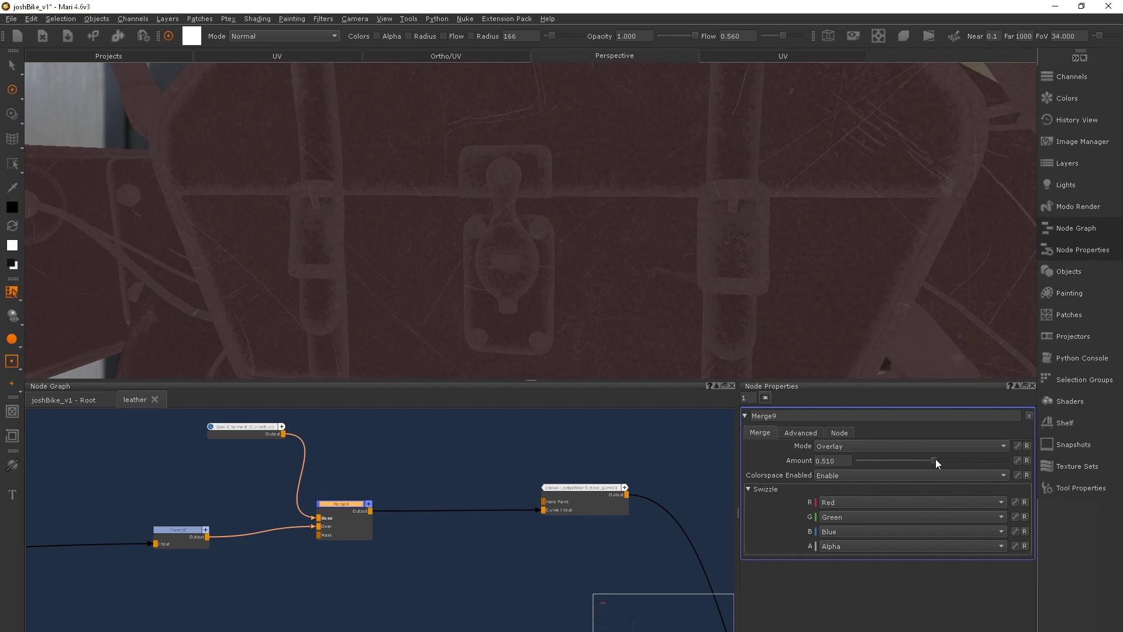
scroll(503, 203, down, 3)
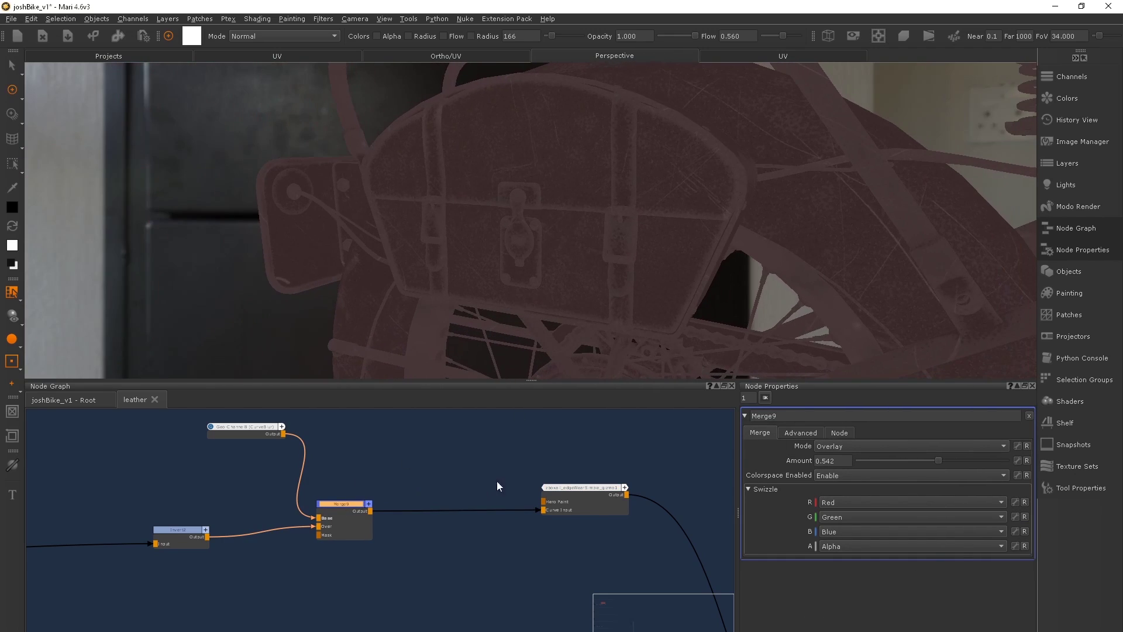
drag(585, 489, 582, 487)
drag(978, 487, 975, 487)
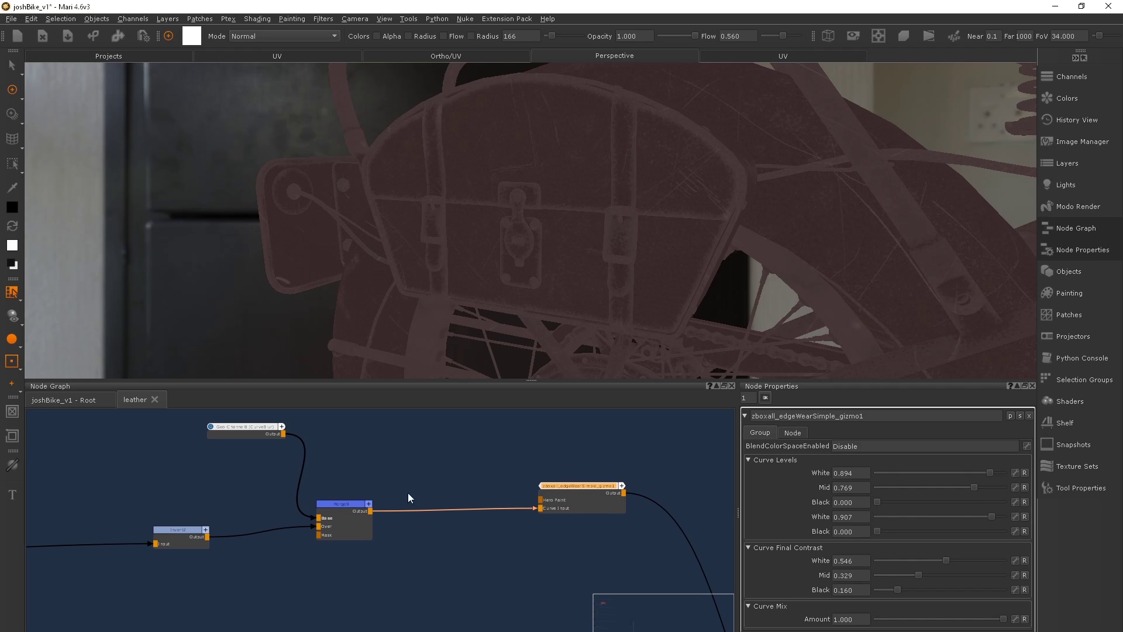
Lower the Amount of the Screen merge that adds edge wear to the colour chain to about 0.044
middle_drag(581, 475, 479, 475)
drag(478, 476, 479, 476)
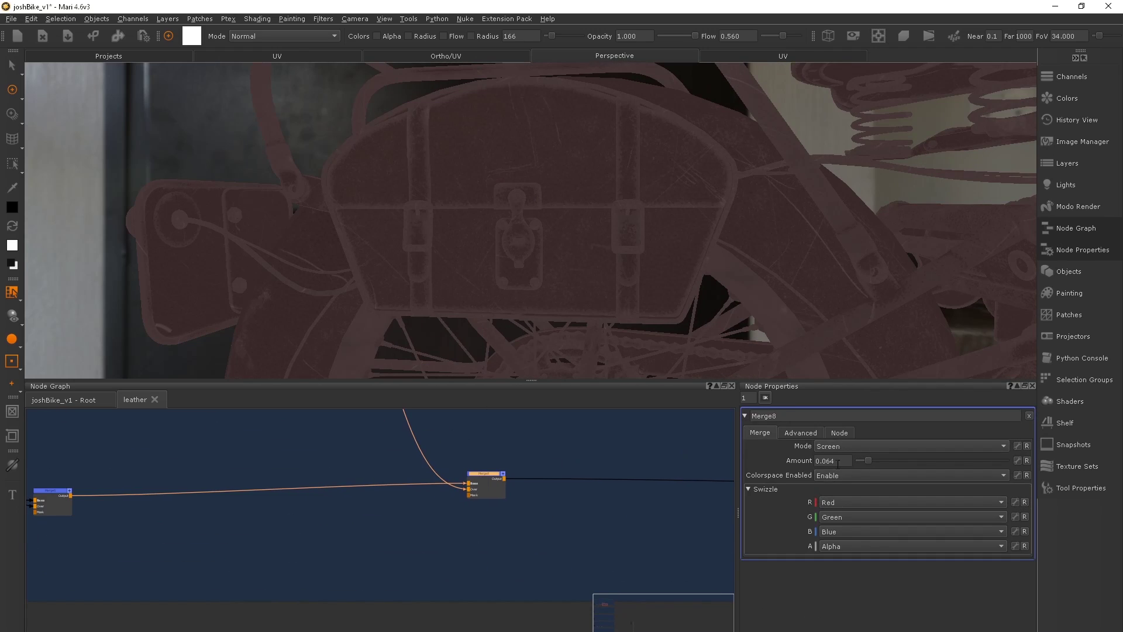
middle_drag(223, 496, 67, 515)
Set the edge wear gizmo's Curve Final Contrast to White 0.324, Mid 0.292 and Black 0.245, and its Curve Levels Mid to 0.722
click(494, 489)
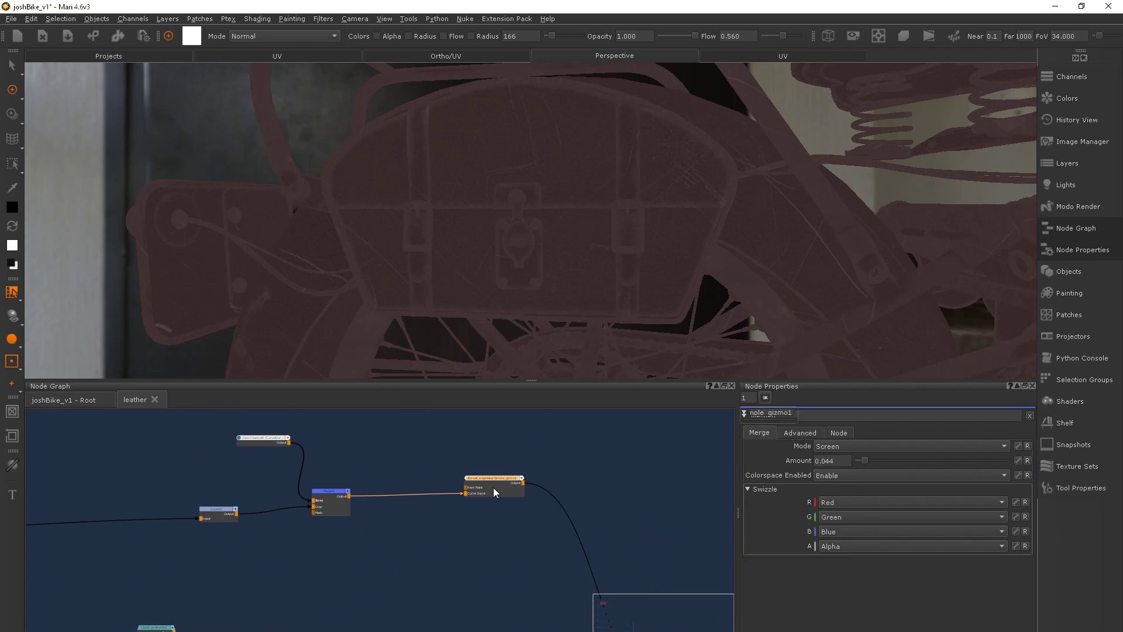
drag(912, 575, 915, 558)
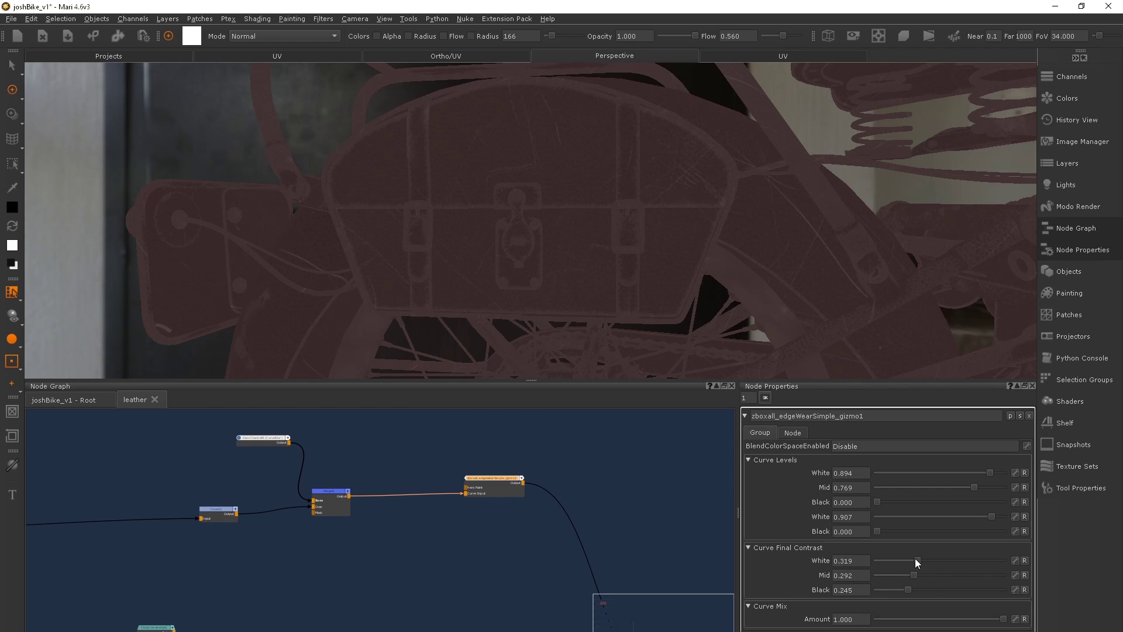
scroll(662, 258, up, 3)
drag(974, 486, 968, 486)
scroll(389, 213, down, 3)
scroll(519, 225, up, 3)
Add a dot on the edge wear gizmo's output connection and place it just before the merge in the colour chain
scroll(275, 476, down, 4)
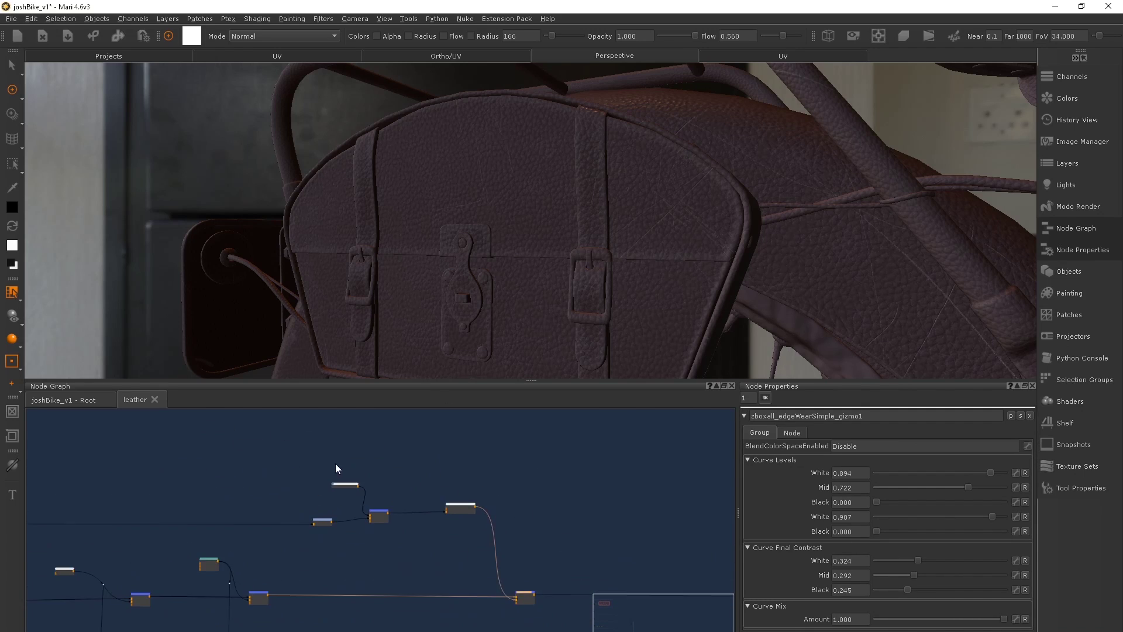
scroll(514, 550, up, 4)
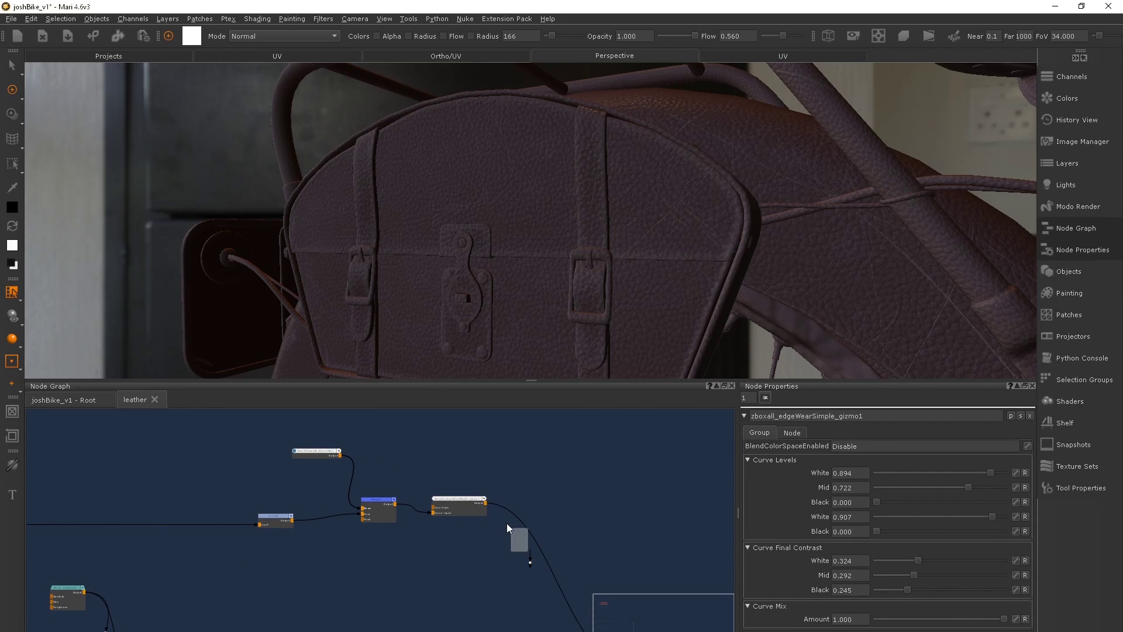
scroll(497, 524, up, 2)
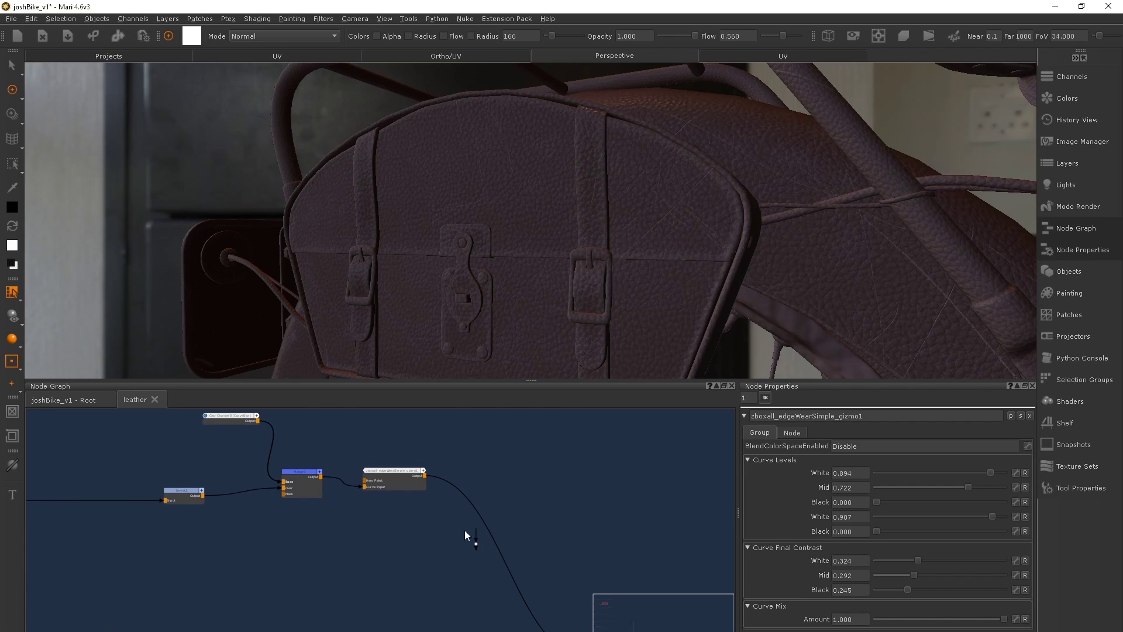
drag(436, 498, 499, 519)
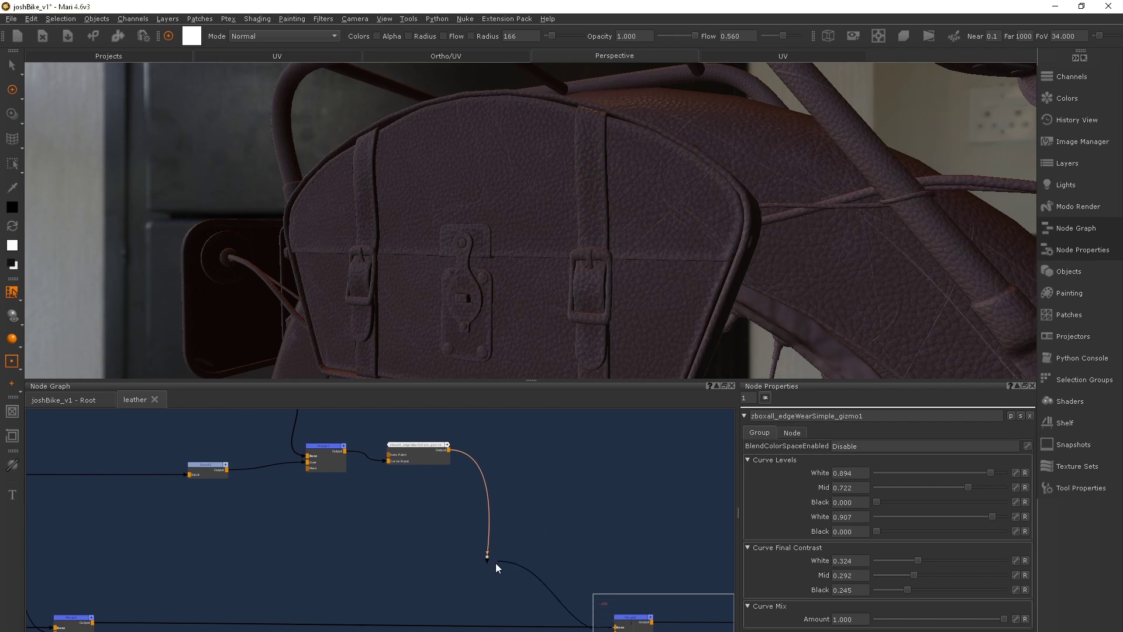
mouse_move(496, 566)
mouse_down()
mouse_move(459, 491)
mouse_move(470, 564)
mouse_move(477, 556)
mouse_up()
scroll(412, 534, down, 2)
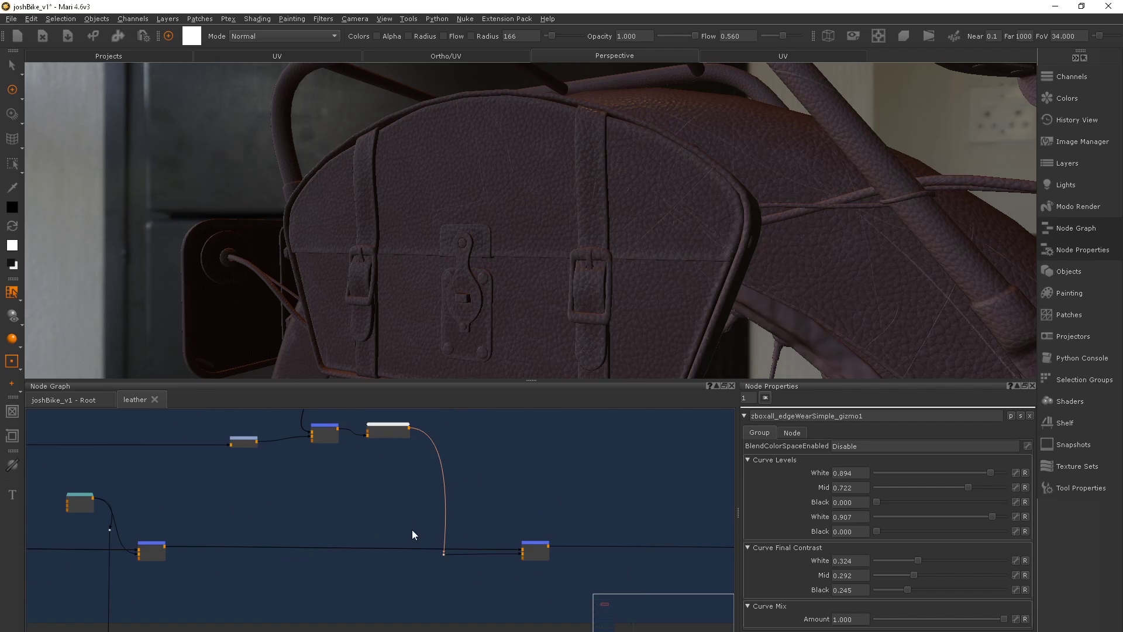
Group the edge wear nodes in a backdrop named "leather edge wear"
scroll(412, 529, down, 2)
drag(262, 451, 563, 581)
key(Tab)
text(back)
key(Return)
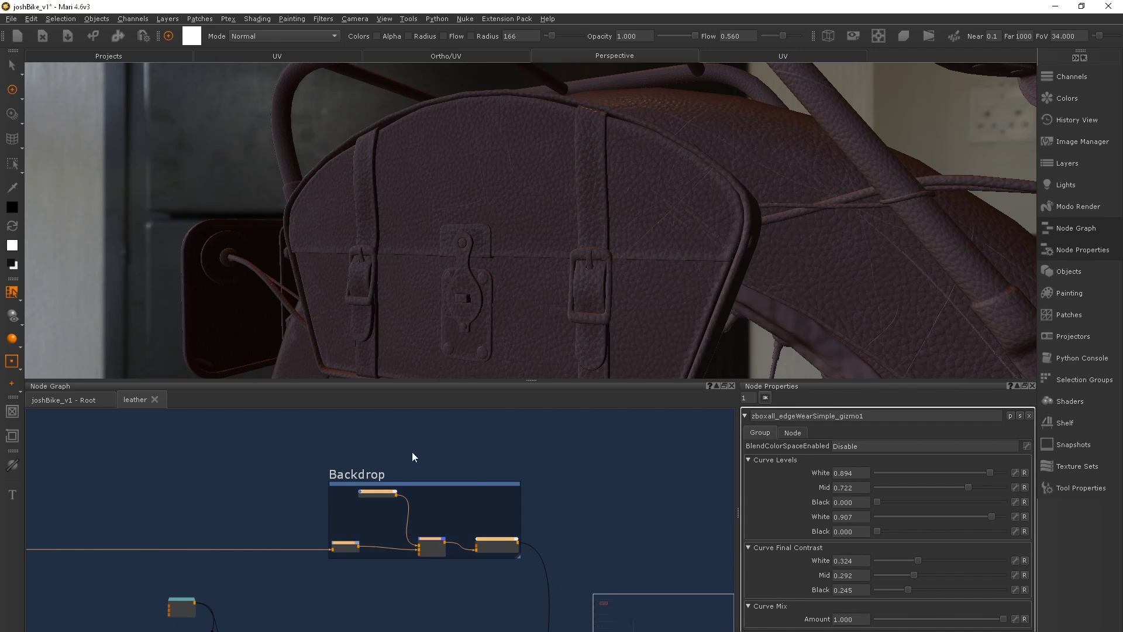
click(472, 486)
text(leather edge )
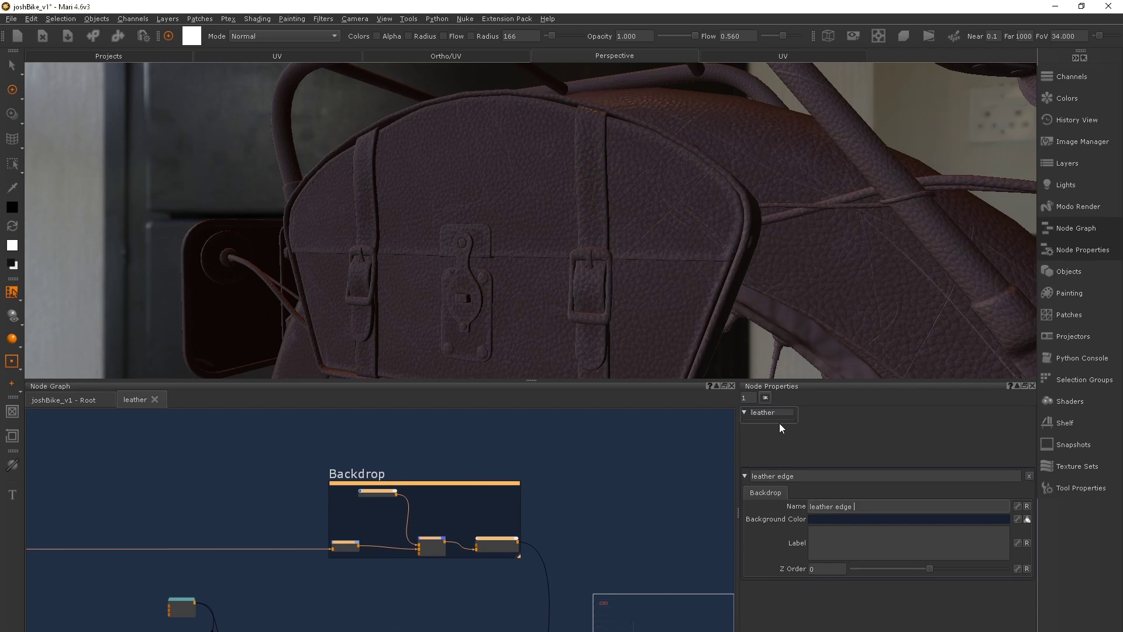
text(wear)
Branch the edge wear down to the roughness chain through a dot and blend it in with a Screen merge at Amount 1.000
scroll(454, 478, down, 3)
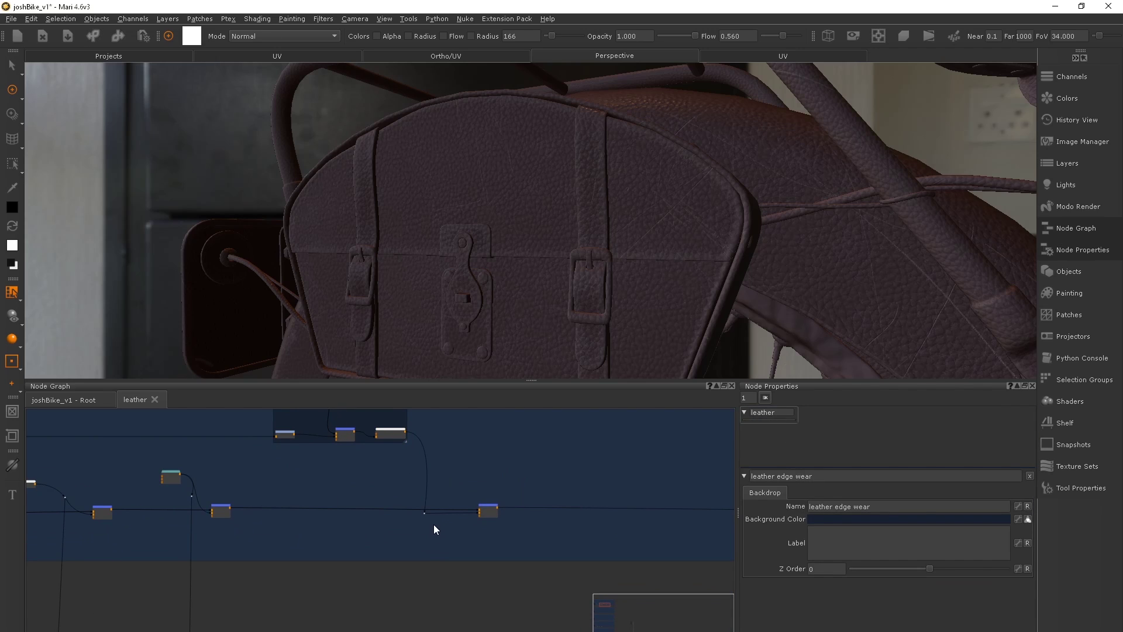
key(space)
scroll(279, 425, down, 8)
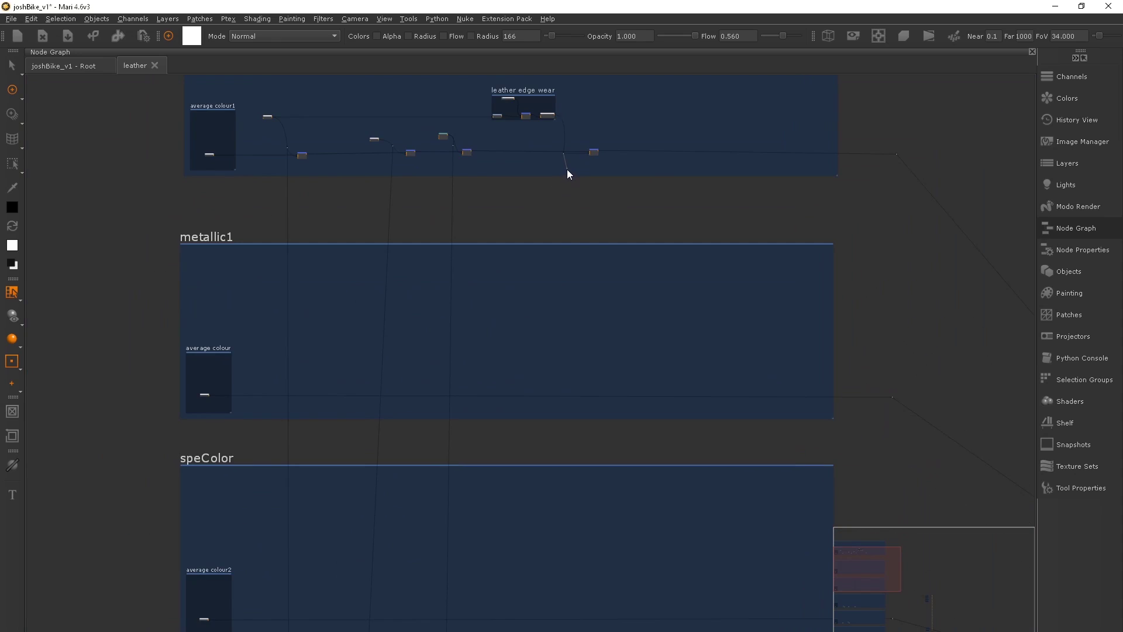
scroll(366, 499, up, 6)
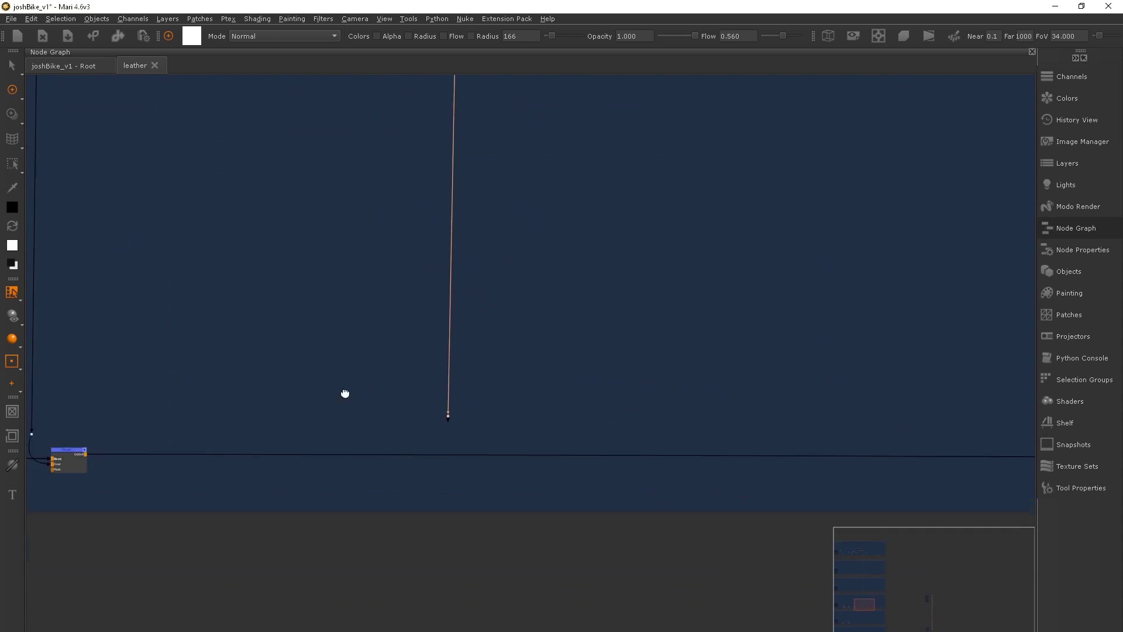
drag(447, 501, 448, 501)
key(space)
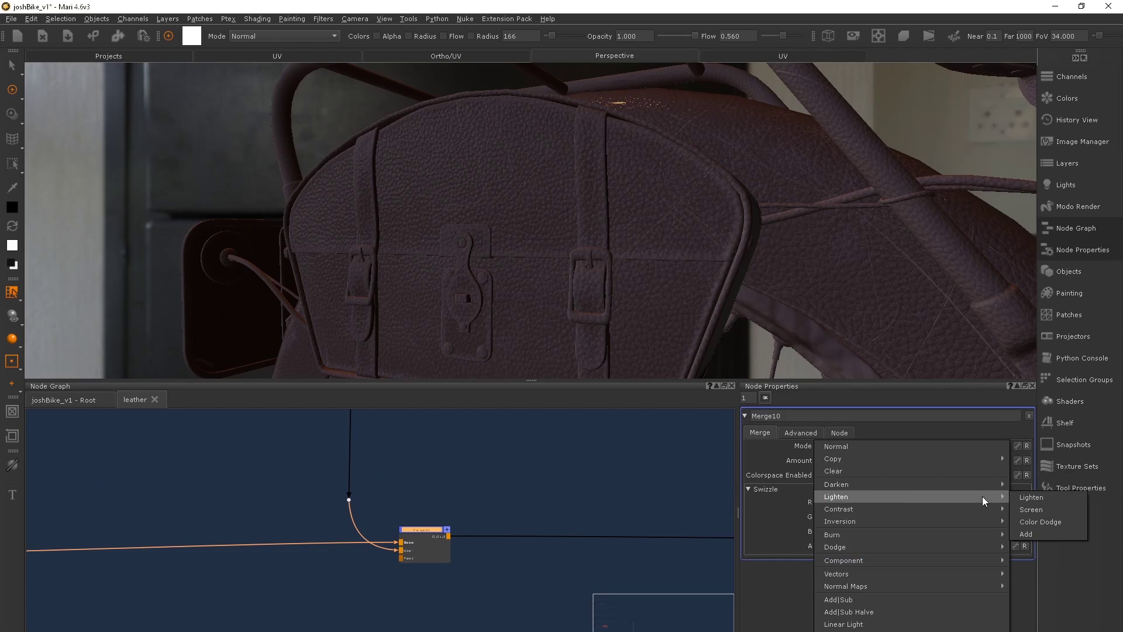
scroll(368, 241, down, 3)
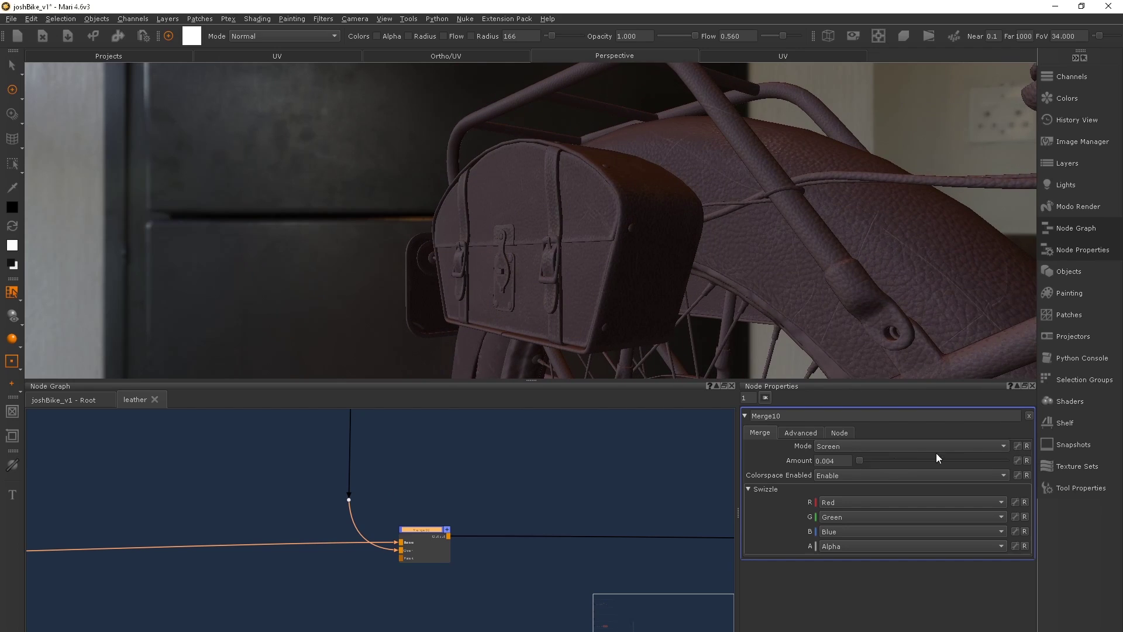
scroll(532, 222, down, 4)
Name the leather's base colour node red and add a second Color node named black, set to black
middle_drag(375, 515, 260, 560)
key(f)
key(Tab)
text(col)
key(Return)
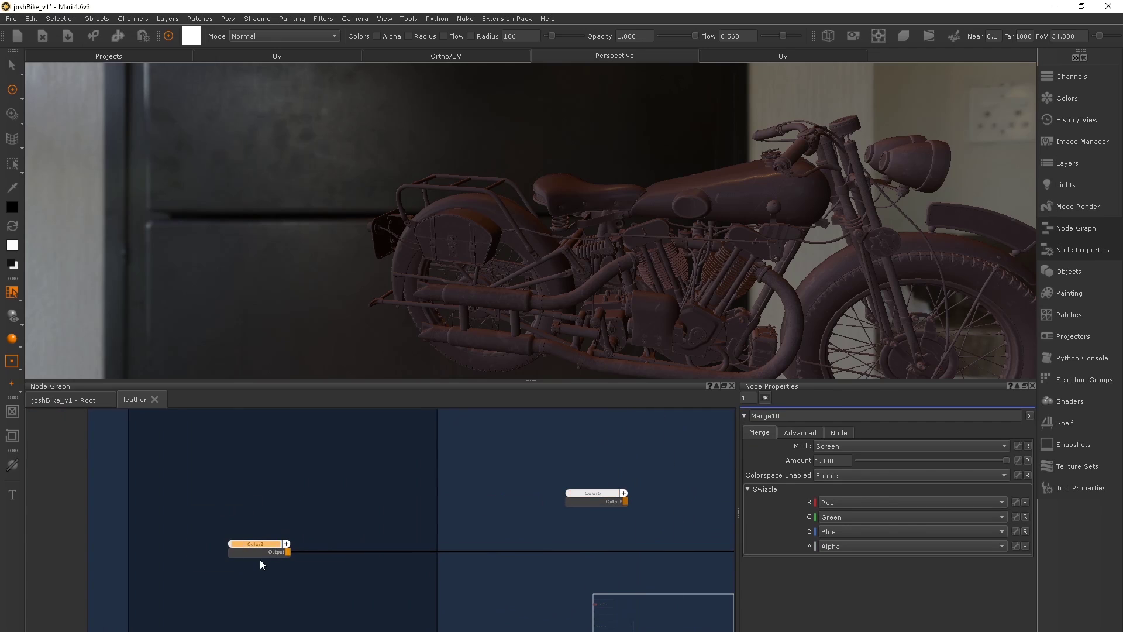
click(592, 495)
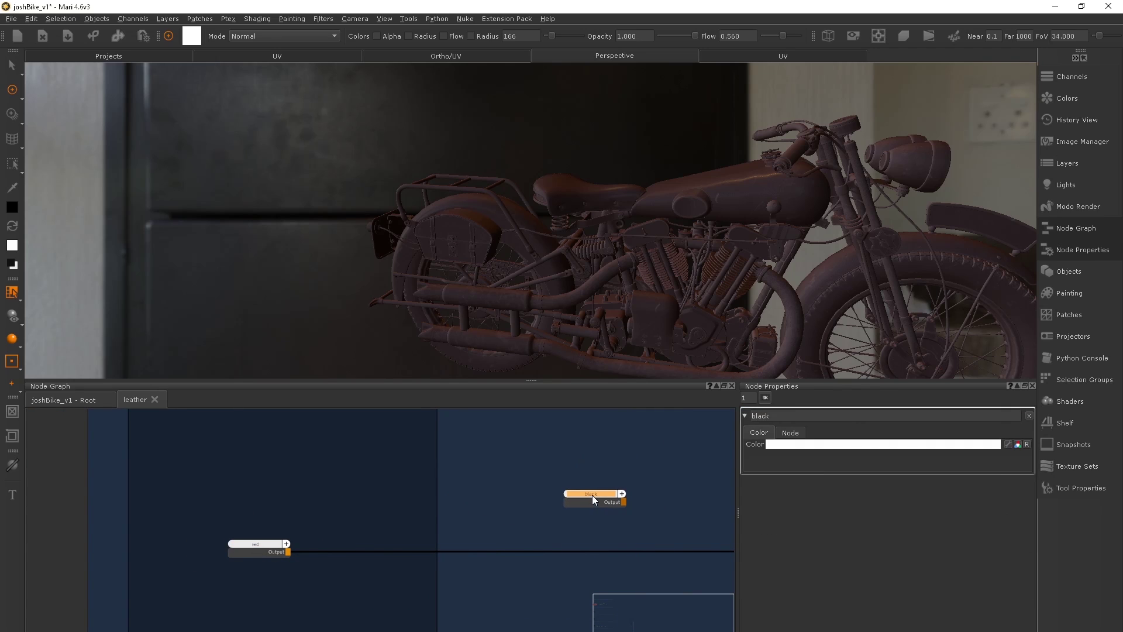
click(883, 444)
Check the leather colours in the Brough motorcycle reference photo from the project images
middle_drag(738, 542, 614, 581)
click(1082, 141)
scroll(1022, 285, down, 3)
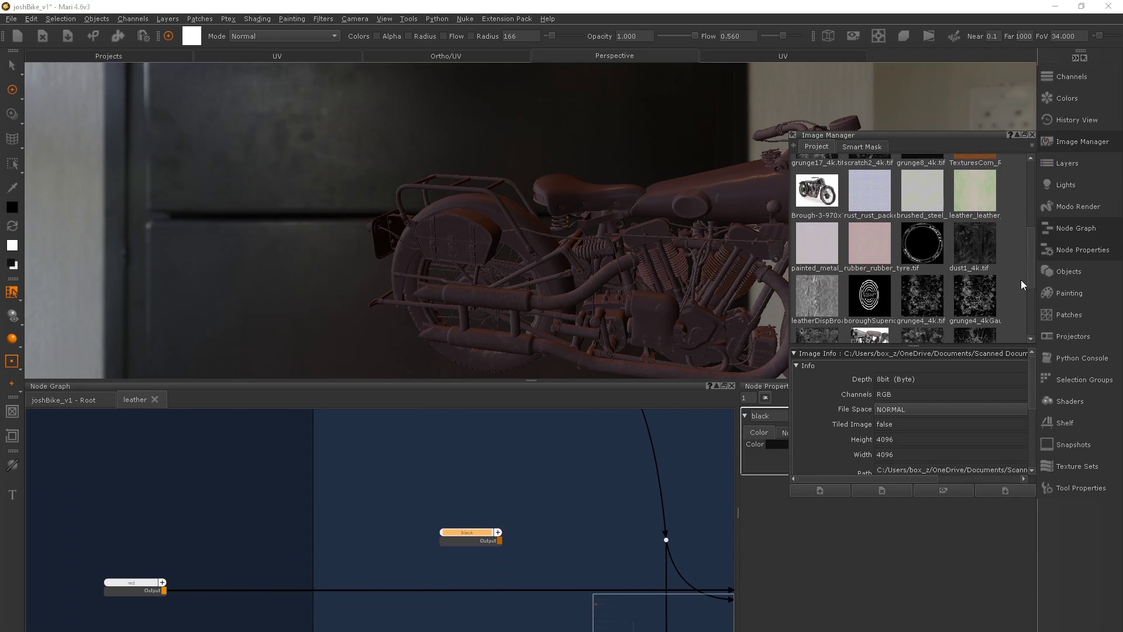
scroll(1022, 285, up, 1)
double_click(818, 223)
click(1113, 129)
Merge the black colour over the red base colour with a new Merge node
drag(468, 533, 414, 532)
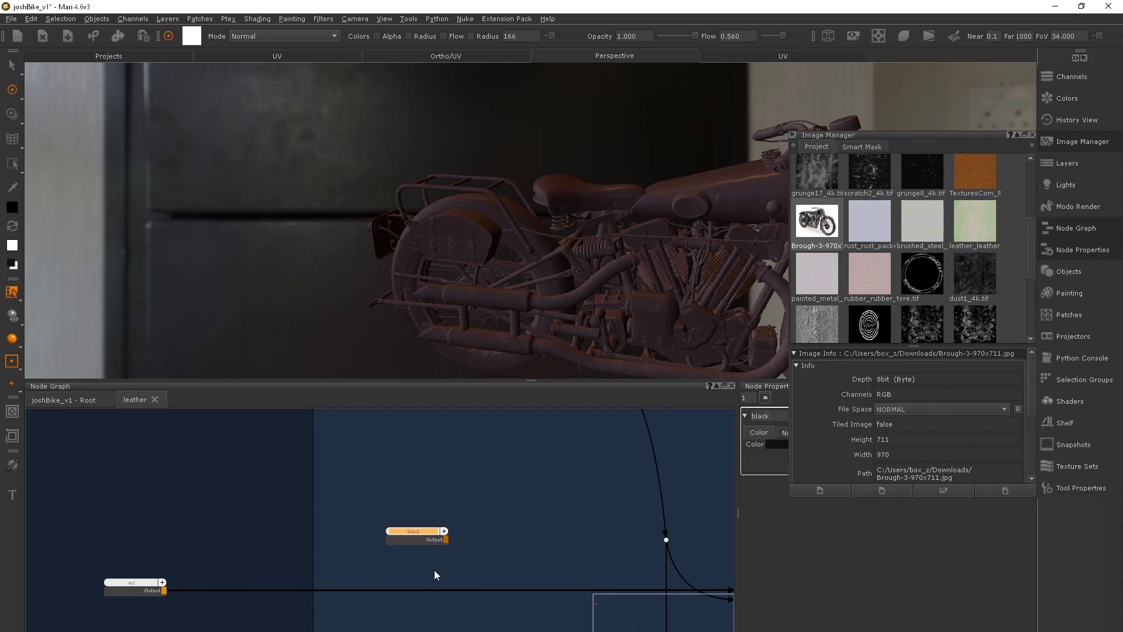
drag(450, 600, 475, 585)
middle_drag(372, 583, 389, 501)
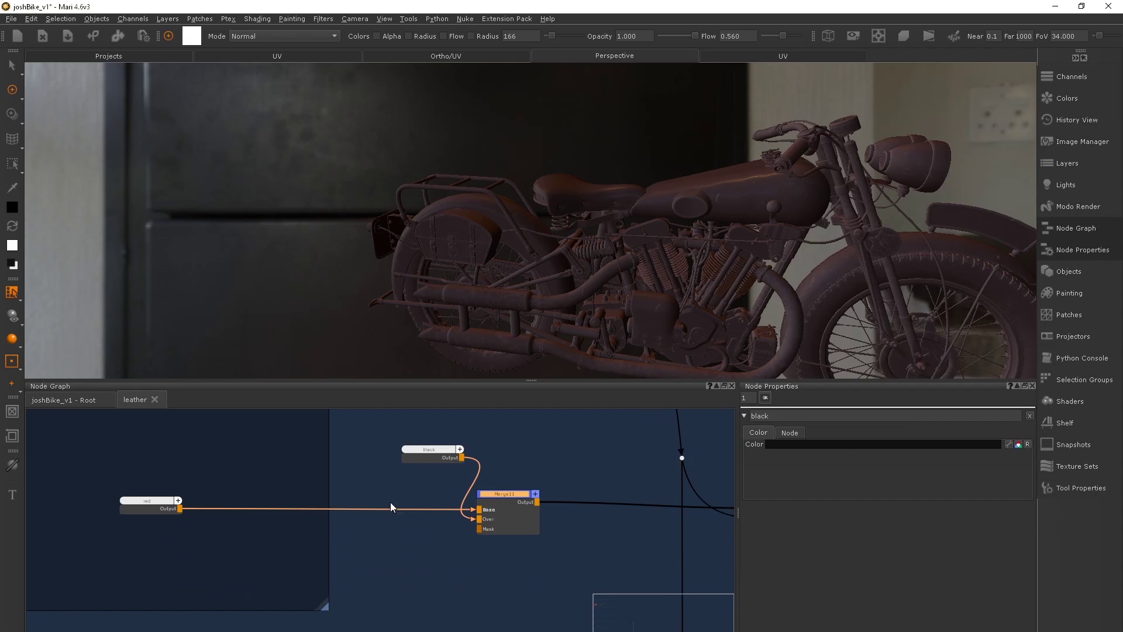
Add a black 4096 x 4096 8bit Paint node as the mask of the black-over-red merge and name it blackLeatherMask
key(p)
click(557, 349)
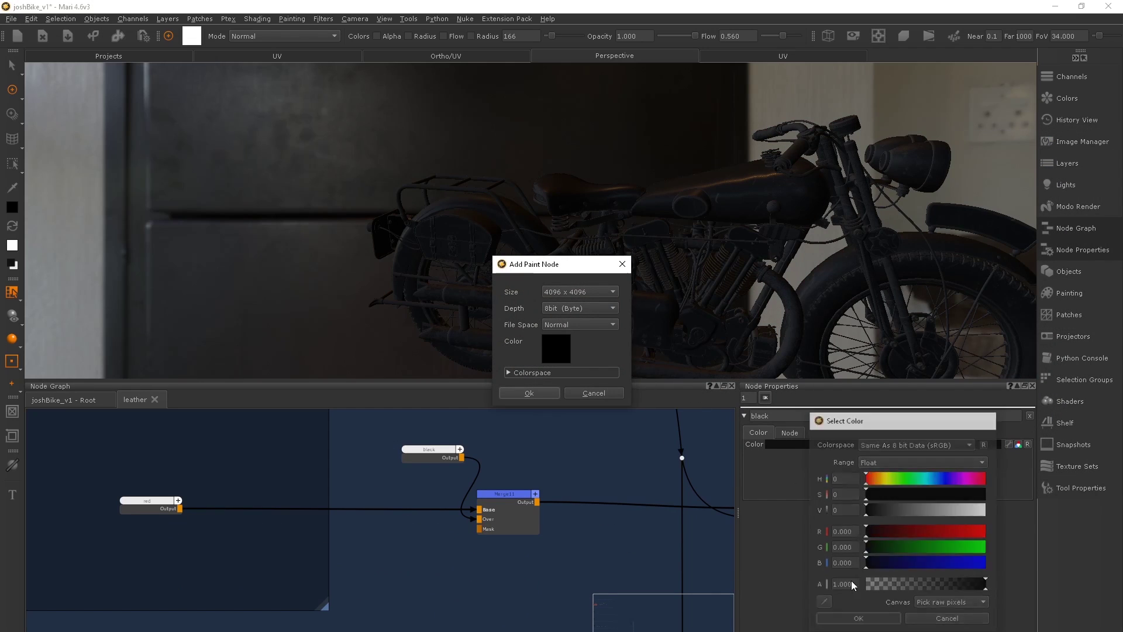
key(Return)
click(529, 393)
drag(363, 552, 423, 593)
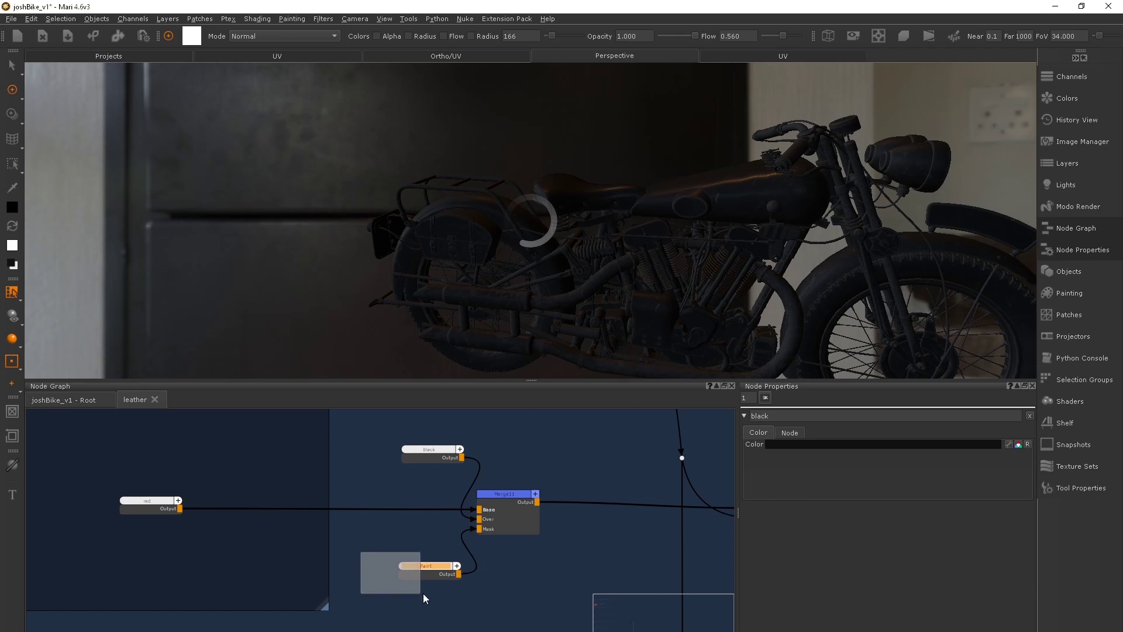
double_click(433, 566)
text(blackLeatherMask)
key(Return)
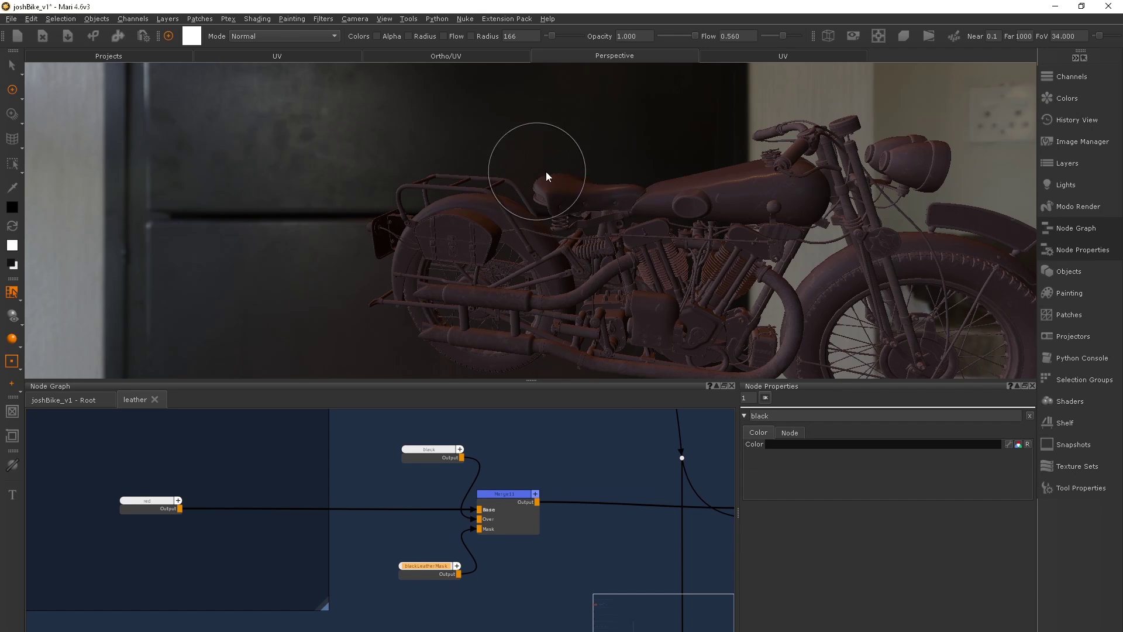
Isolate the seat's leather and paint it white in blackLeatherMask
alt+drag(547, 174, 597, 246)
click(597, 246)
key(ctrl+shift+h)
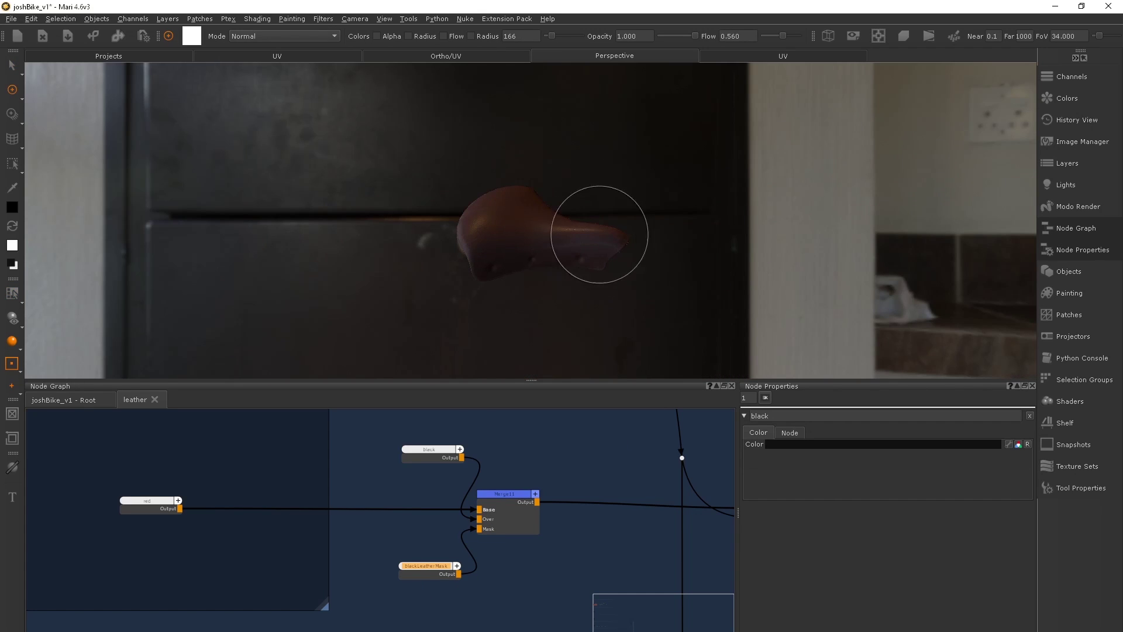
mouse_move(509, 261)
shift+mouse_down()
mouse_move(497, 261)
mouse_move(514, 261)
shift+mouse_up()
mouse_move(595, 238)
mouse_down()
mouse_move(490, 277)
mouse_move(351, 289)
mouse_up()
right_click(513, 256)
click(552, 265)
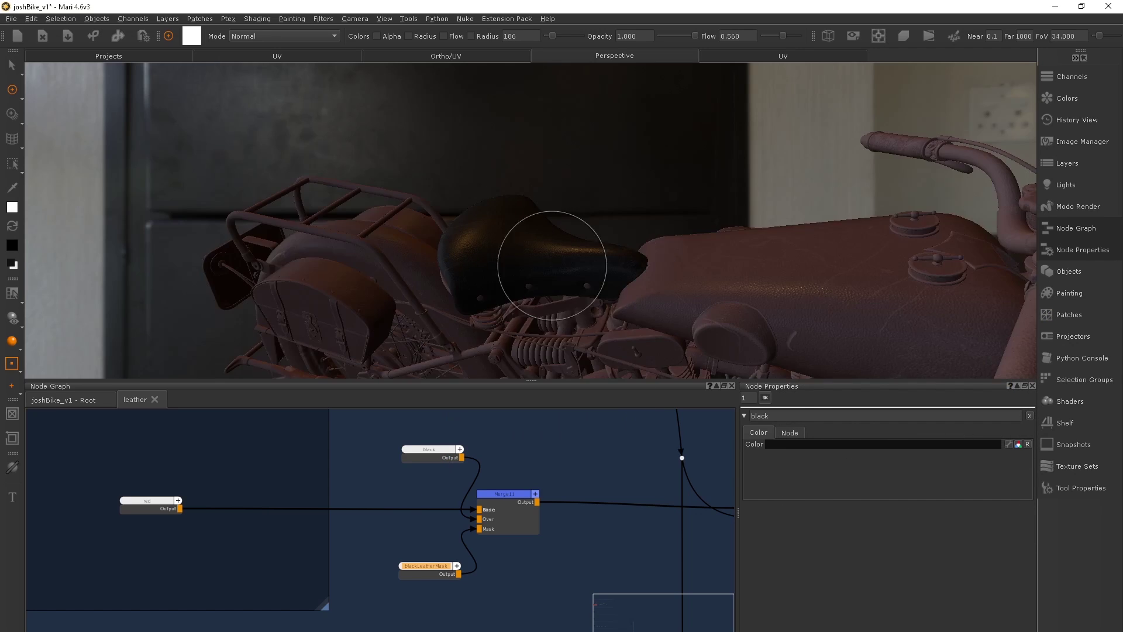
Select the saddlebags along with the seat and isolate them in the viewport
alt+drag(552, 265, 619, 197)
right_click(620, 197)
click(638, 216)
click(550, 229)
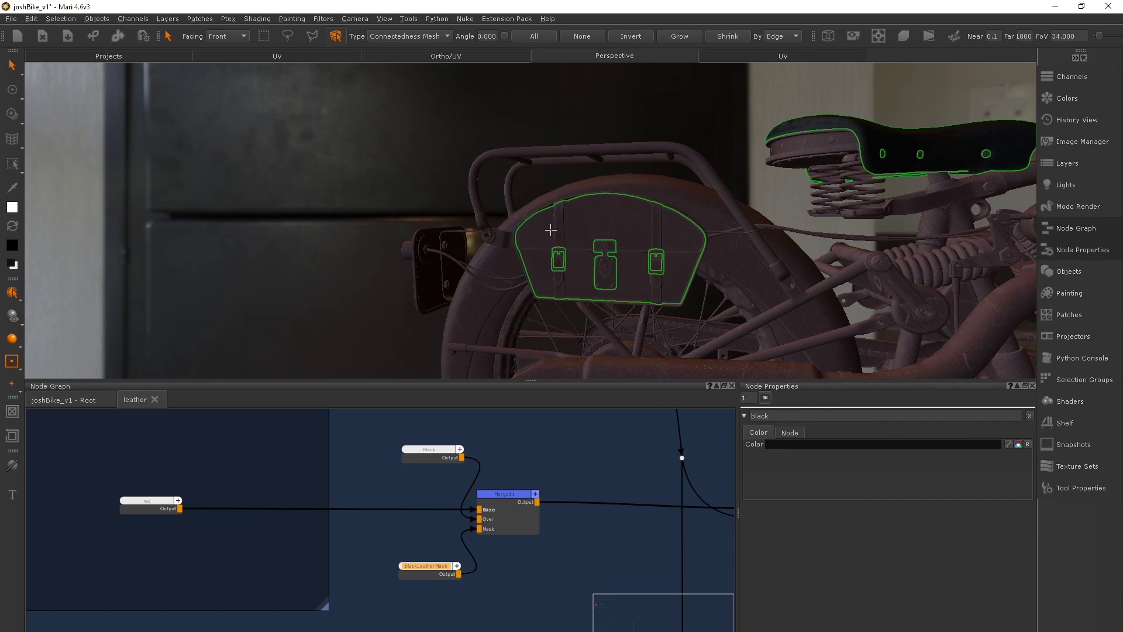
key(p)
key(shift+h)
mouse_move(567, 249)
alt+mouse_down()
mouse_move(556, 220)
mouse_move(526, 376)
alt+mouse_up()
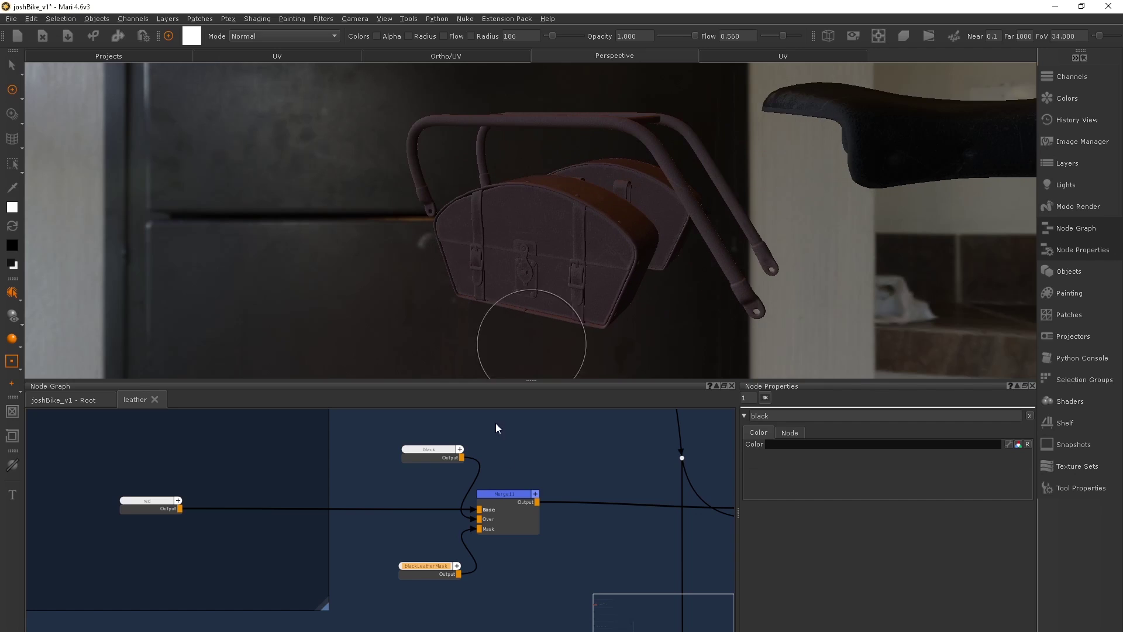
Add a Paint node inside the leather edge wear backdrop and connect it to the edge wear gizmo's Hero Paint input
scroll(261, 505, down, 5)
scroll(643, 506, up, 5)
key(p)
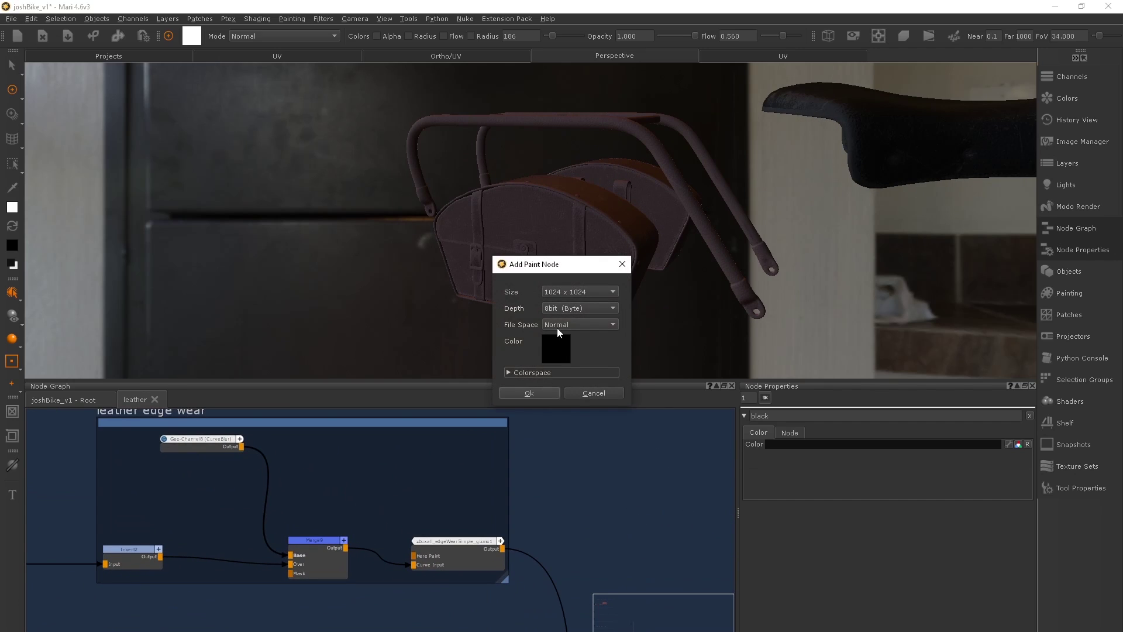
click(557, 345)
click(528, 392)
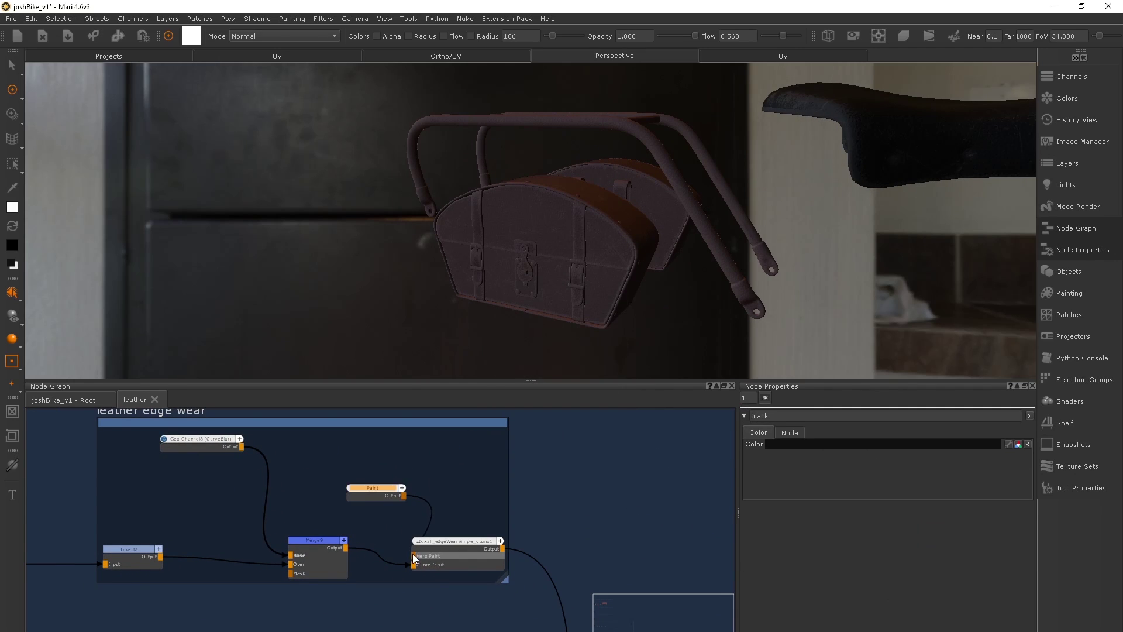
Isolate a single saddlebag and frame it for painting
alt+drag(579, 199, 503, 196)
key(s)
right_click(536, 195)
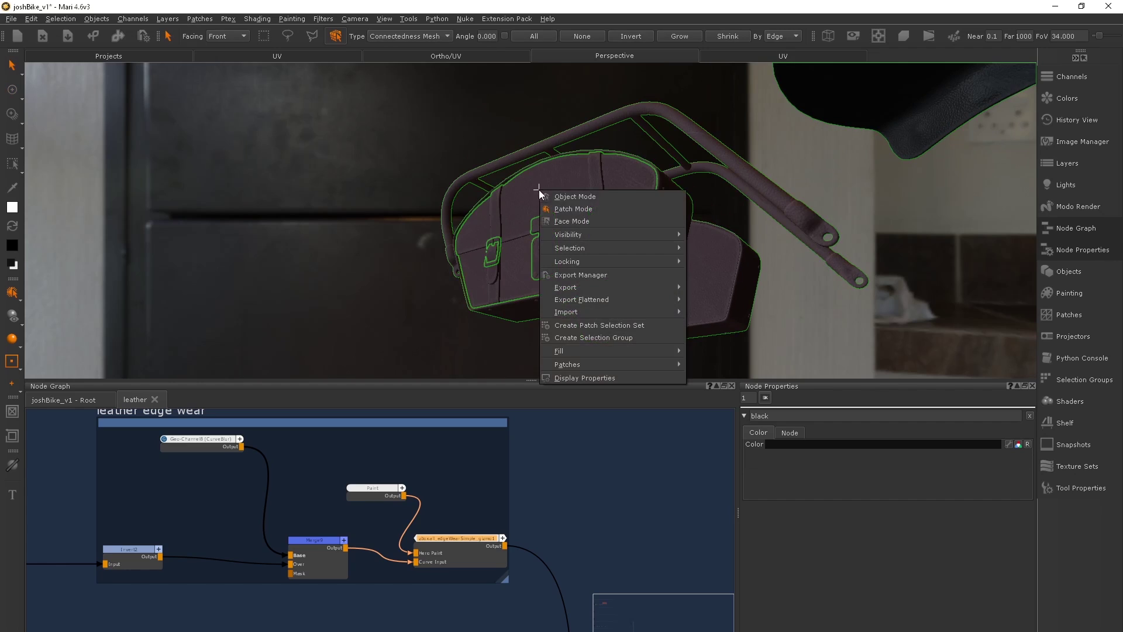
click(465, 212)
drag(630, 284, 630, 285)
key(p)
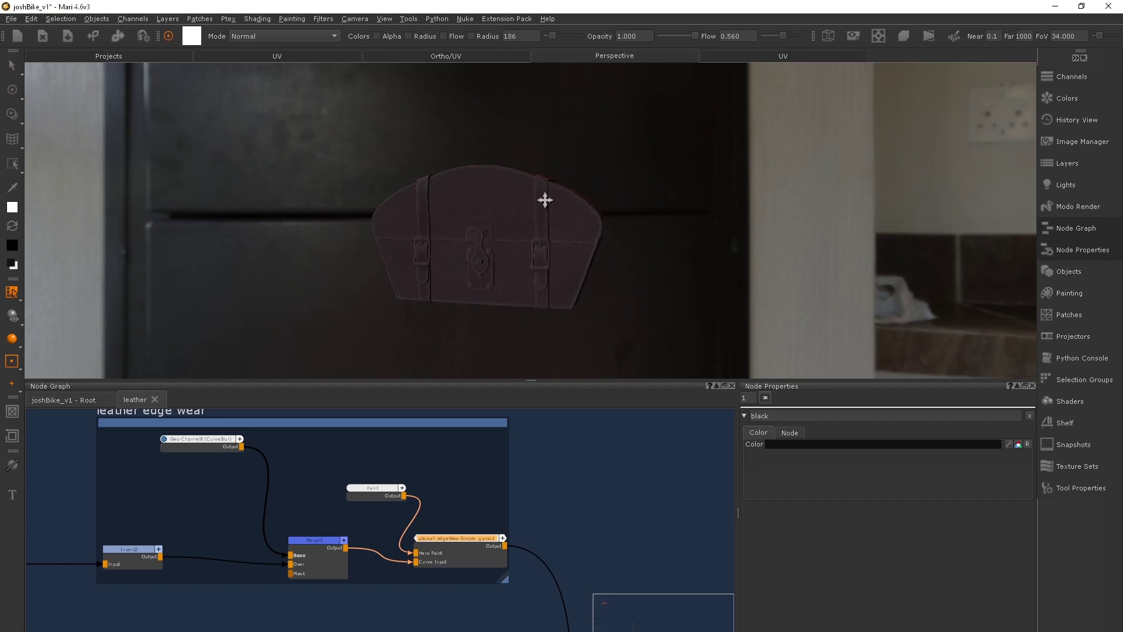
key(f)
Hand-paint leather wear on the saddlebag under flat lighting, using a pressure-sized brush with Flow 0.160, alternating black and white
shift+drag(614, 188, 594, 153)
key(l)
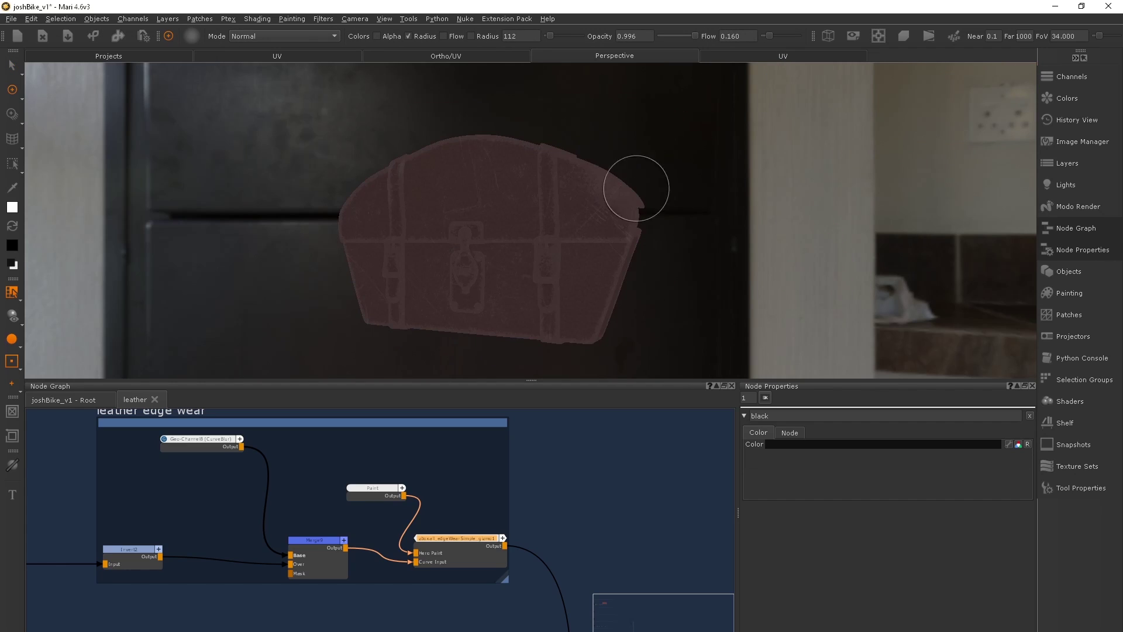
key(x)
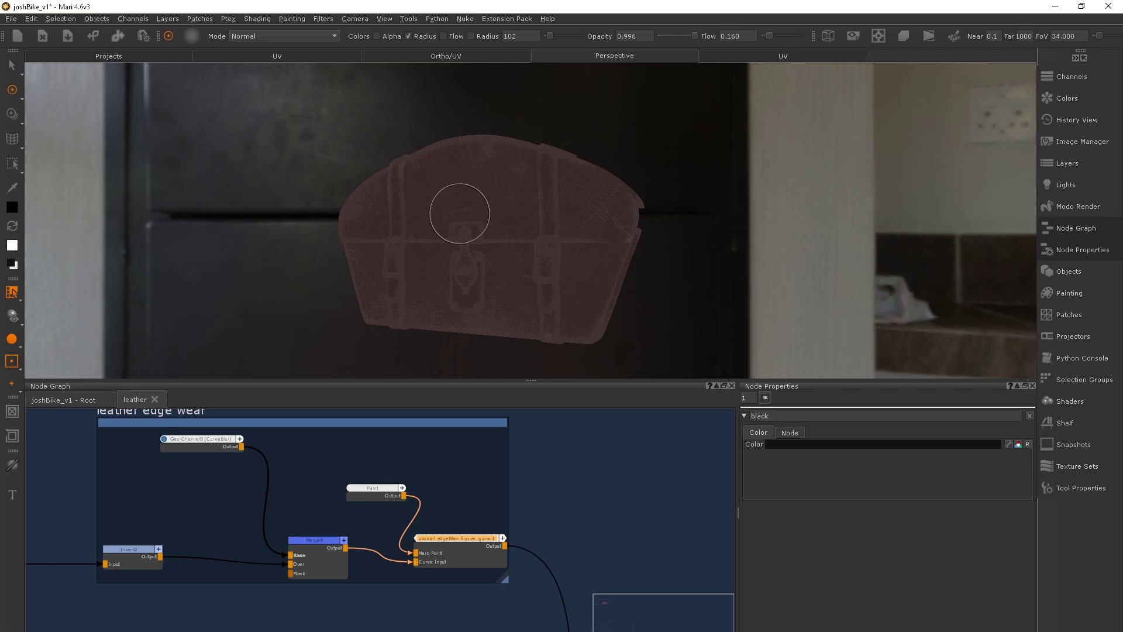
mouse_move(458, 205)
shift+mouse_down()
mouse_move(544, 255)
mouse_move(494, 251)
shift+mouse_up()
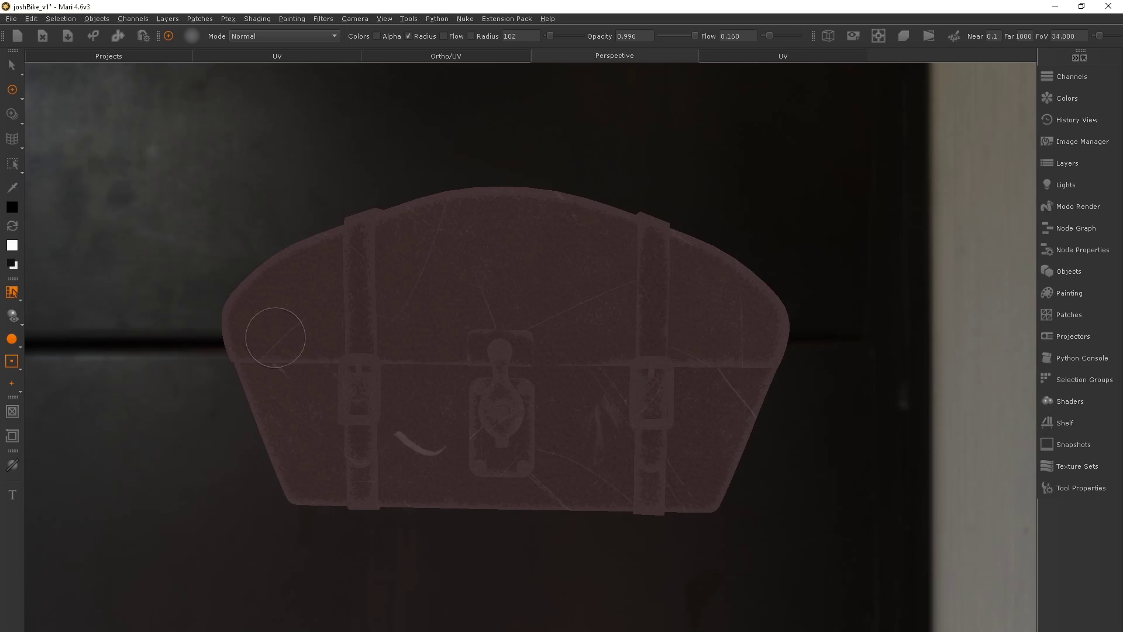
key(x)
shift+drag(420, 192, 408, 261)
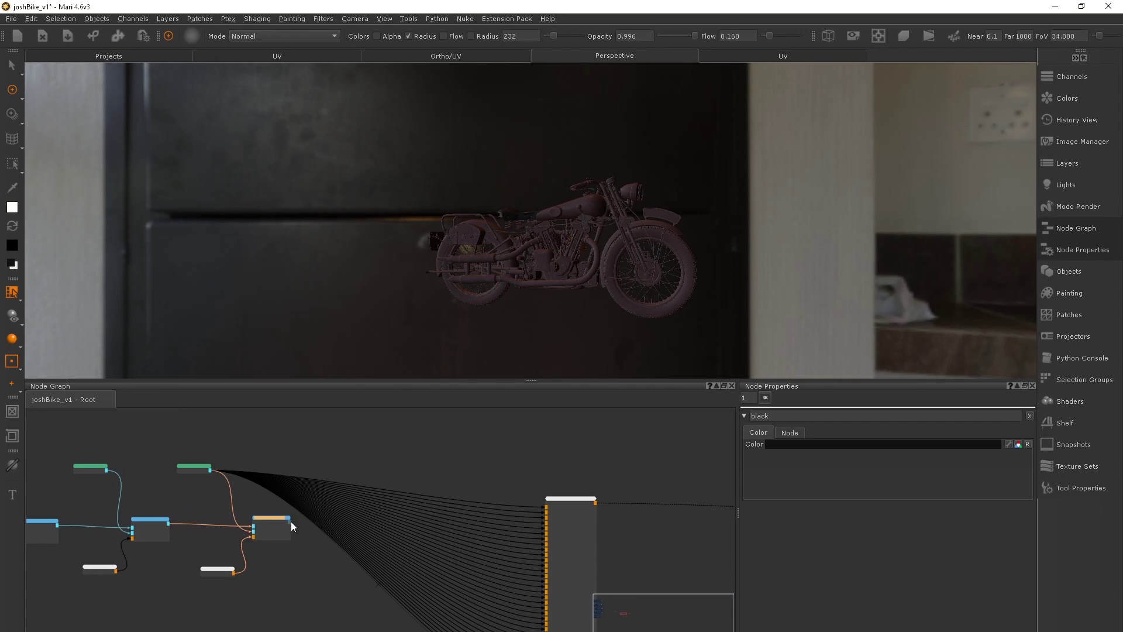
Connect the last material merge in the root graph to the many-input output node and inspect the front wheel and saddlebag
drag(290, 521, 547, 504)
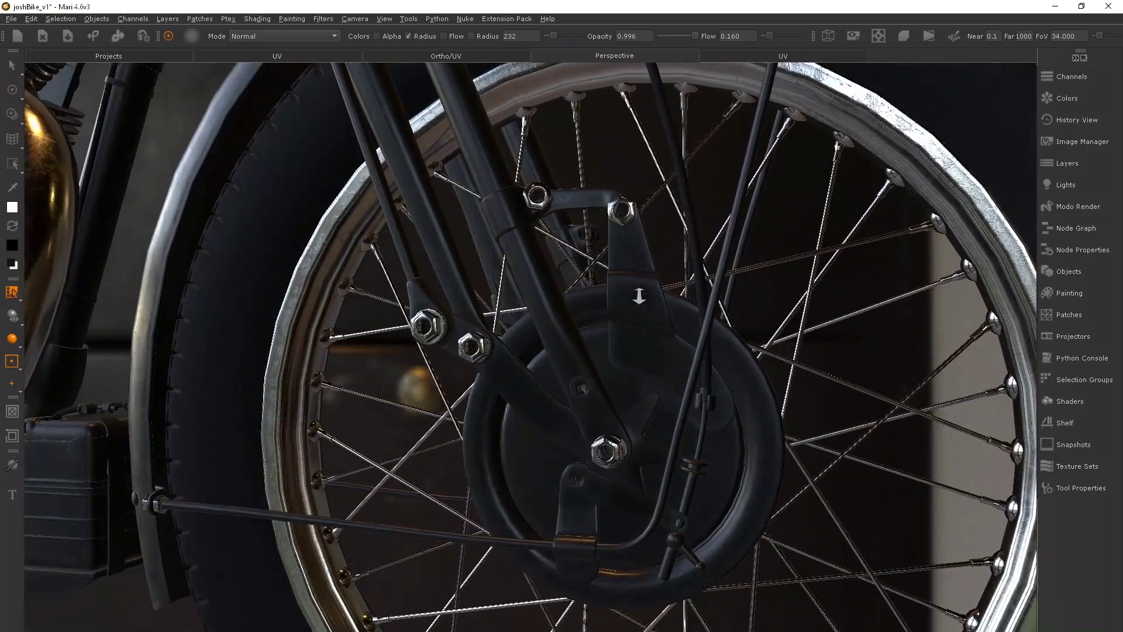
middle_drag(639, 296, 620, 327)
middle_drag(404, 265, 538, 319)
scroll(538, 319, down, 2)
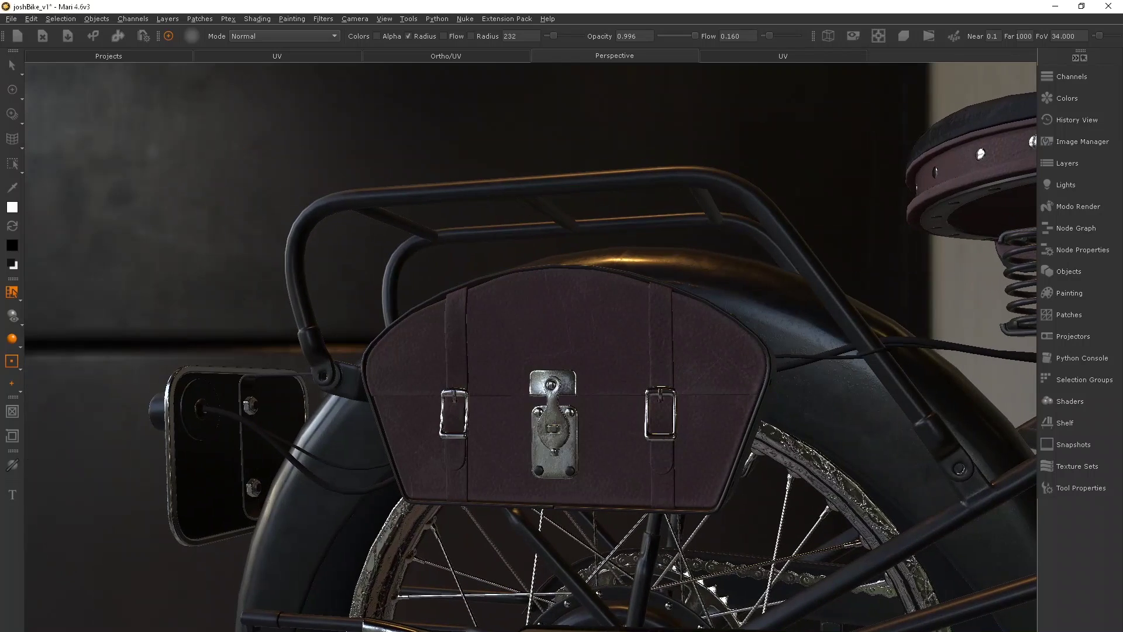